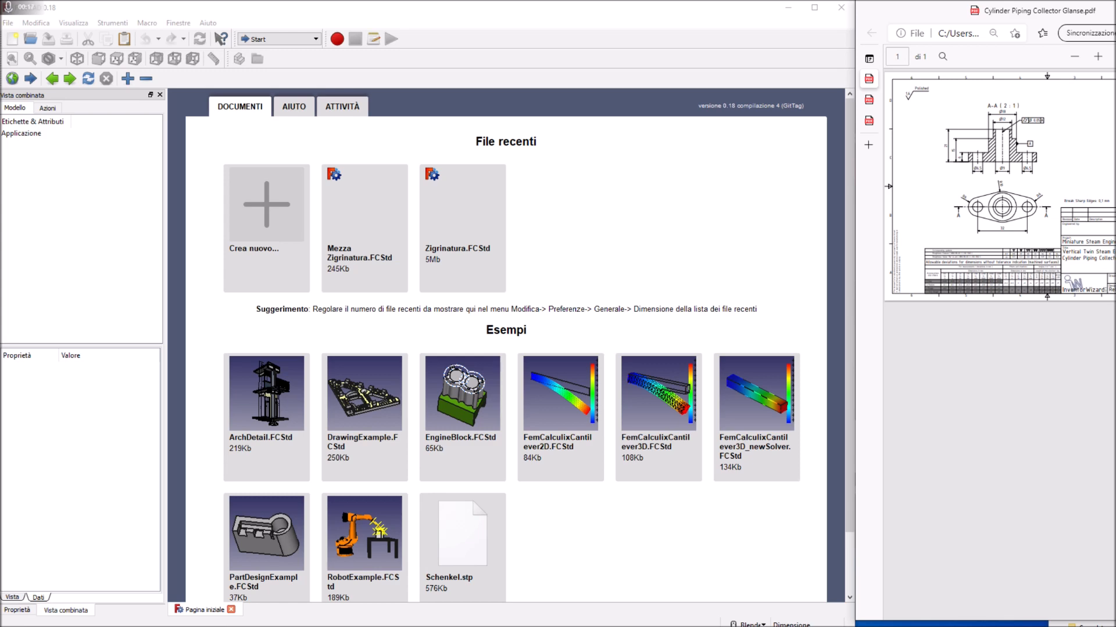
# Switch to File Explorer and open the Fatti subfolder of Facili to view the finished part files.
pyautogui.moveTo(1115, 291); pyautogui.dragTo(537, 138)
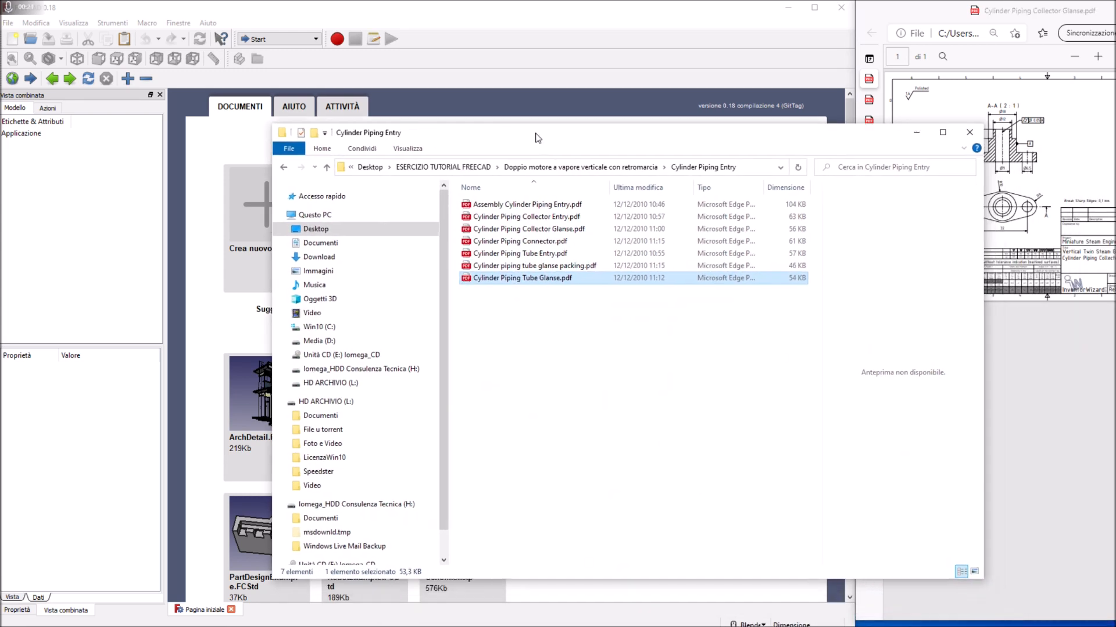
pyautogui.click(327, 168)
pyautogui.click(479, 244)
pyautogui.doubleClick(479, 242)
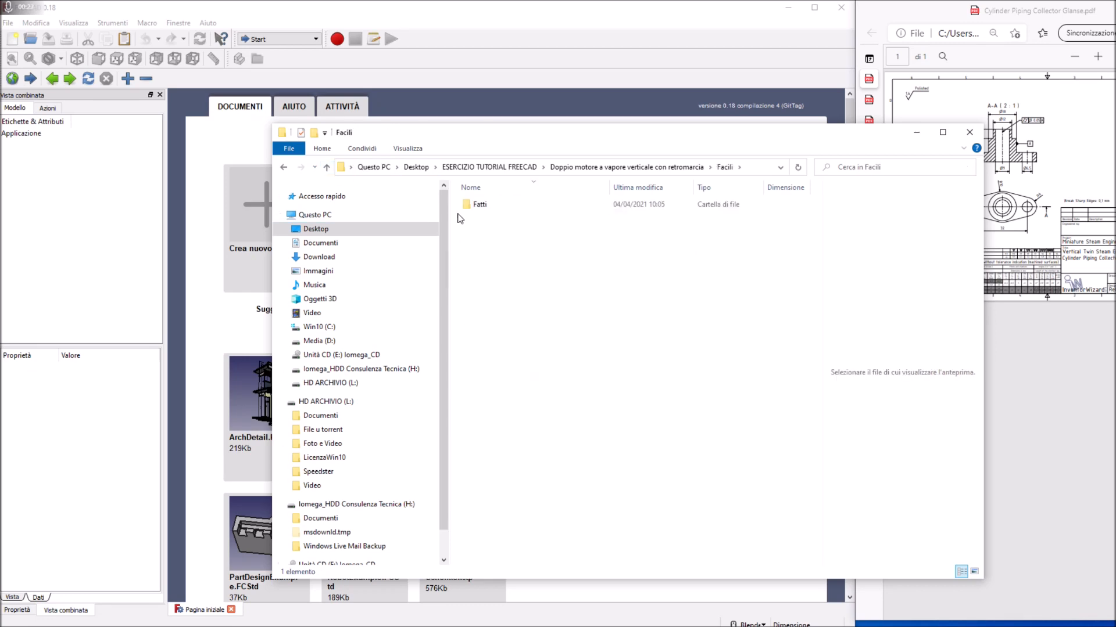
pyautogui.doubleClick(478, 205)
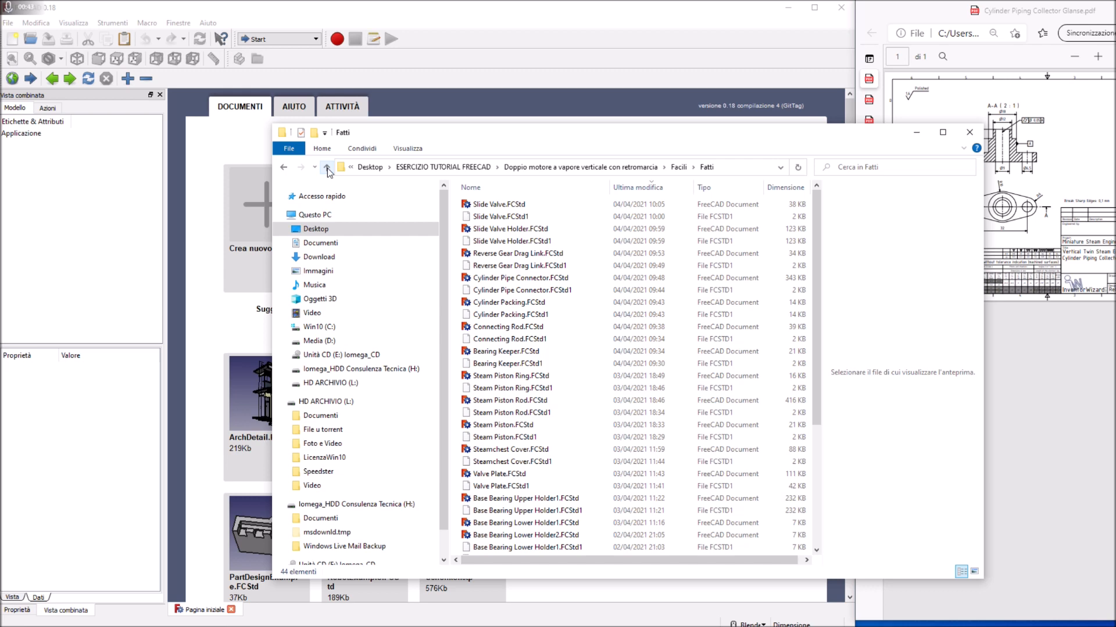
# Open Assembly Cylinder Piping Entry.pdf from the Cylinder Piping Entry folder and examine the assembly drawing at full-window size.
pyautogui.click(326, 168)
pyautogui.click(326, 169)
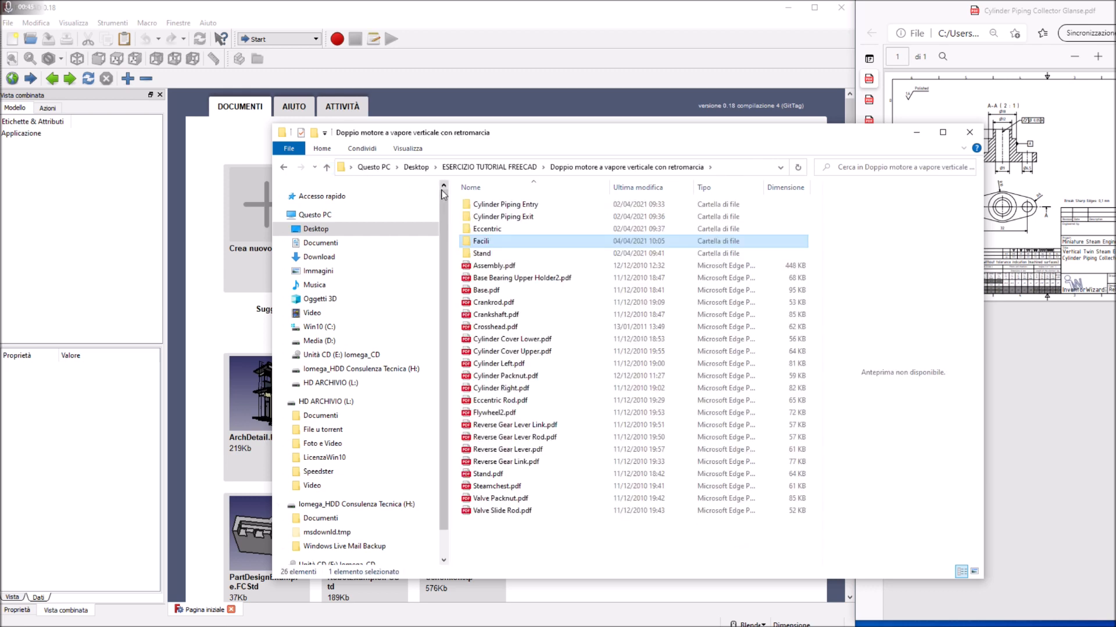
pyautogui.doubleClick(502, 205)
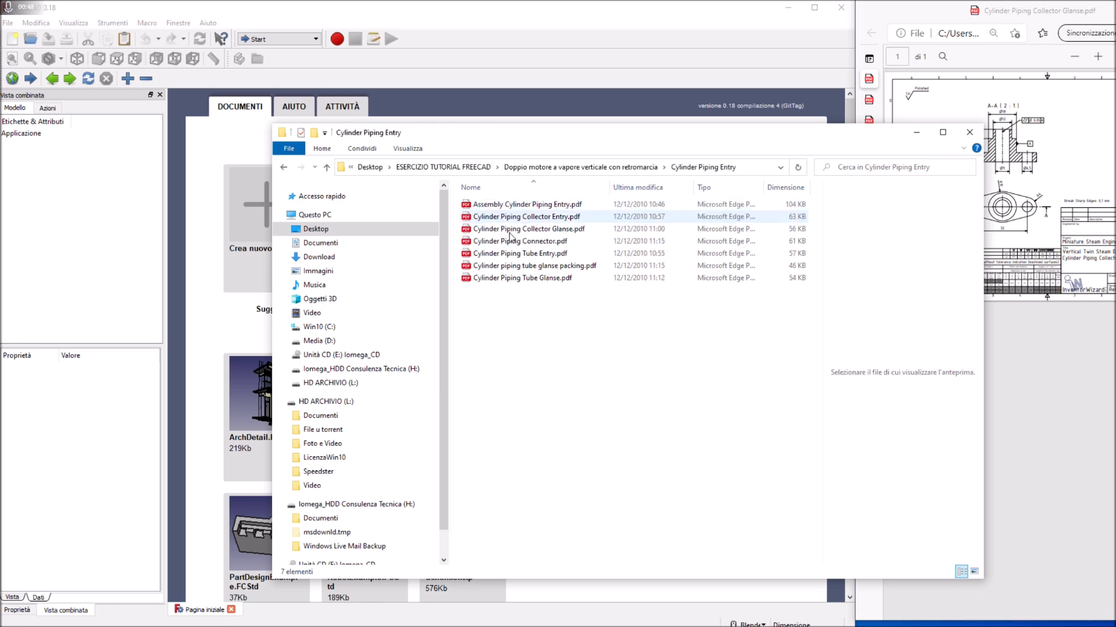
pyautogui.doubleClick(497, 204)
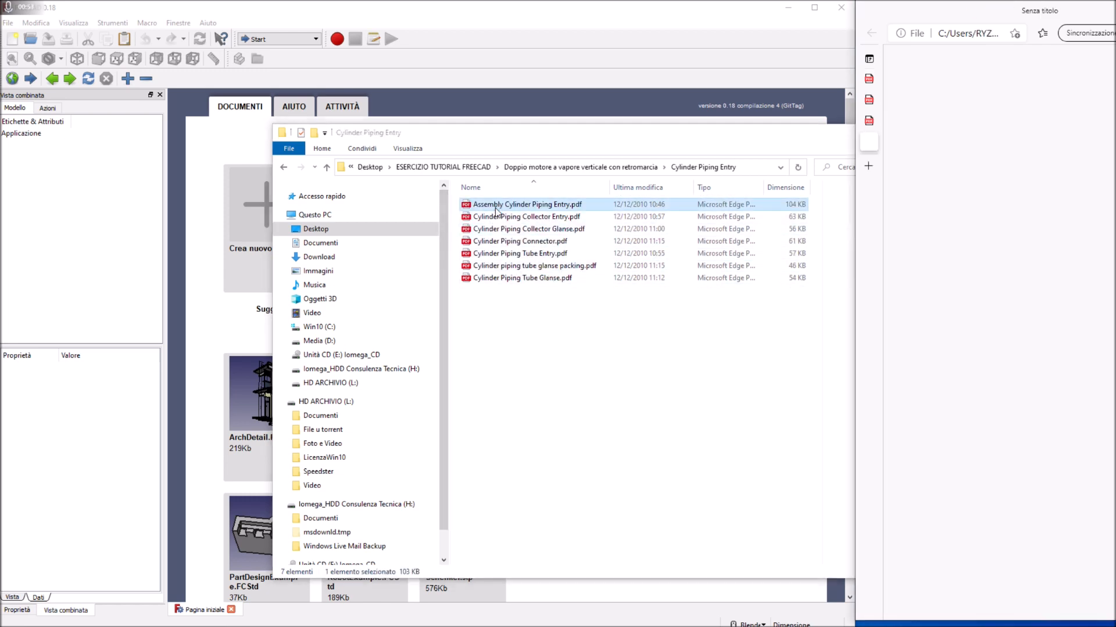
pyautogui.moveTo(988, 11); pyautogui.dragTo(578, 2)
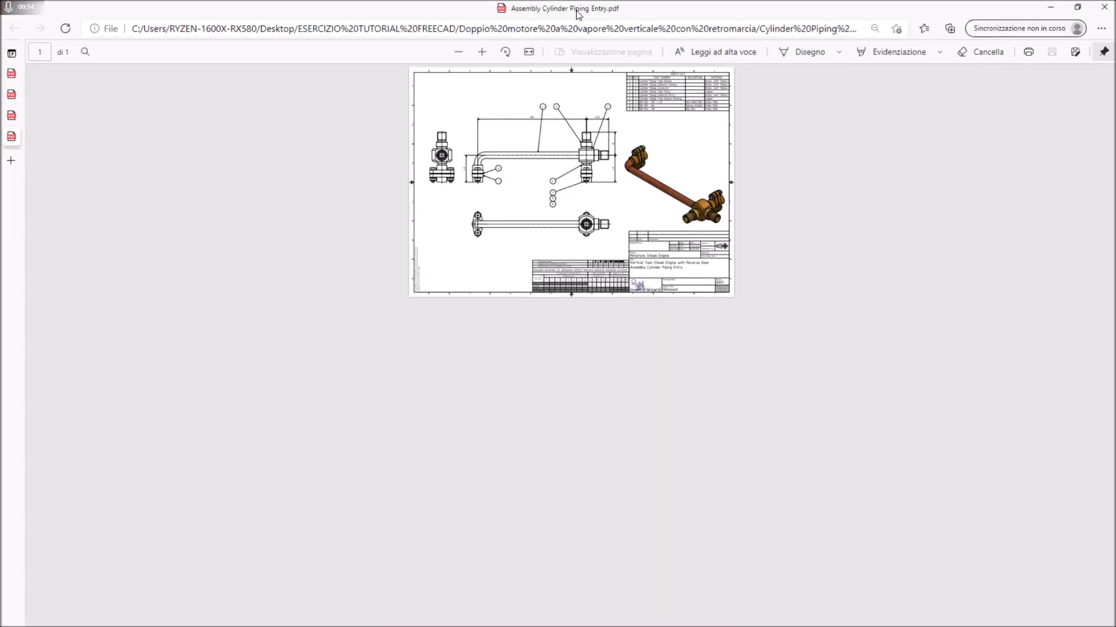
pyautogui.click(529, 52)
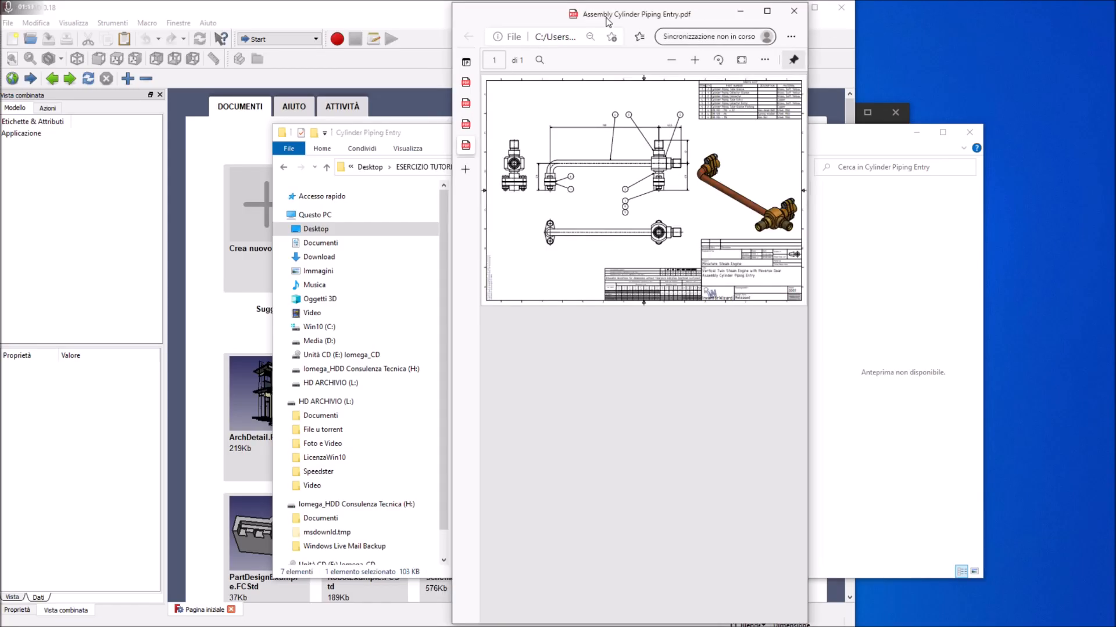
pyautogui.moveTo(647, 18); pyautogui.dragTo(950, 31)
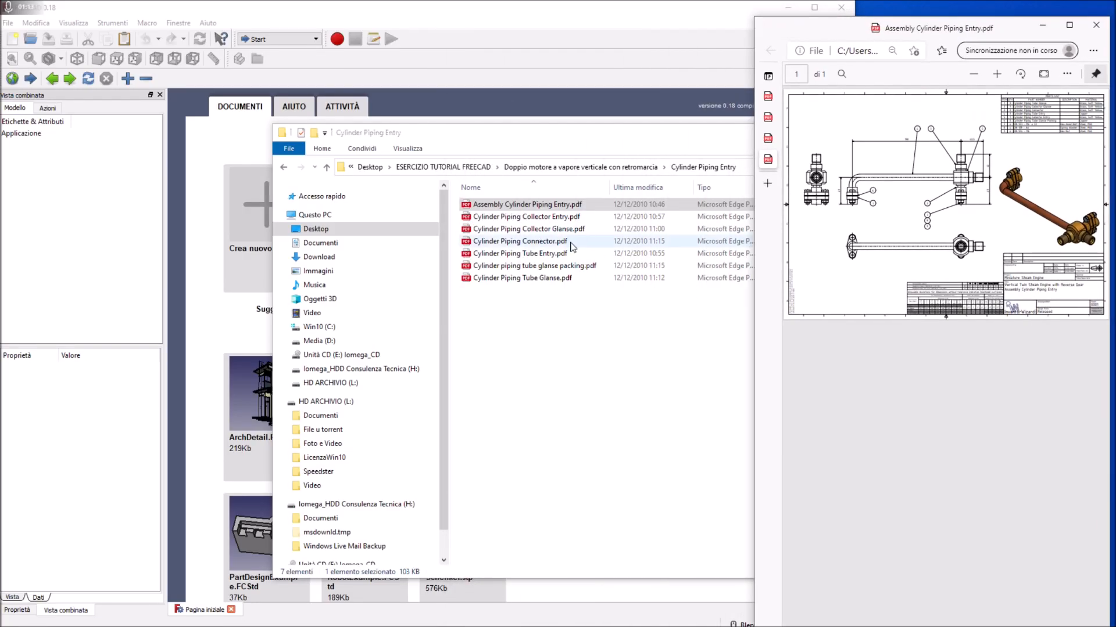
pyautogui.doubleClick(521, 234)
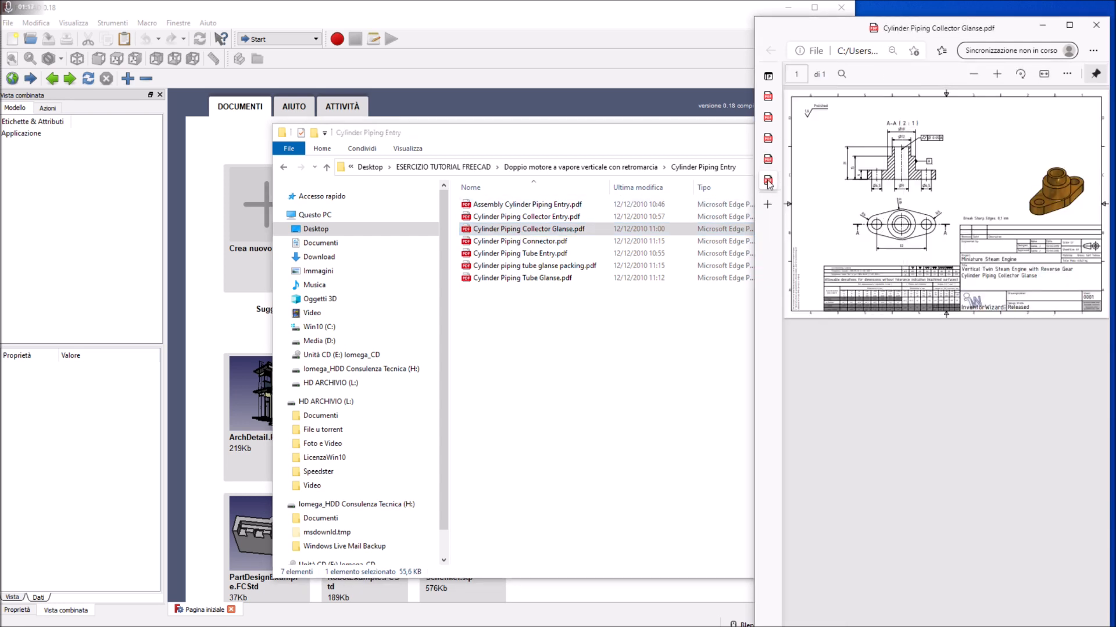
pyautogui.moveTo(769, 185)
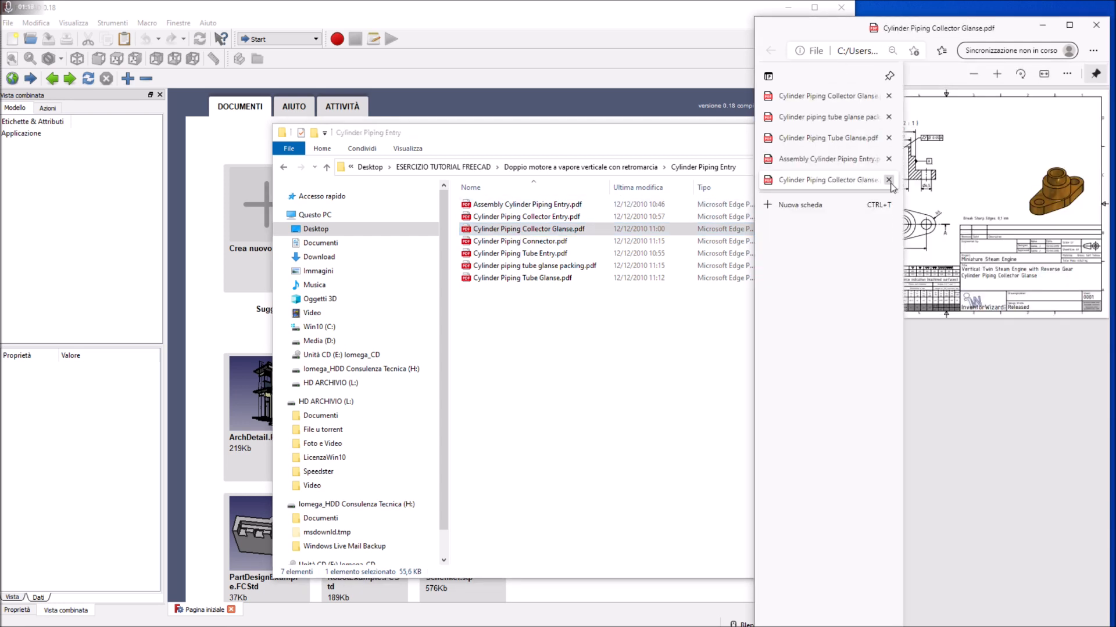
pyautogui.click(889, 181)
# Maximize the PDF viewer and compare the collector glanse, tube glanse packing and tube glanse drawings.
pyautogui.moveTo(938, 28); pyautogui.dragTo(616, 20)
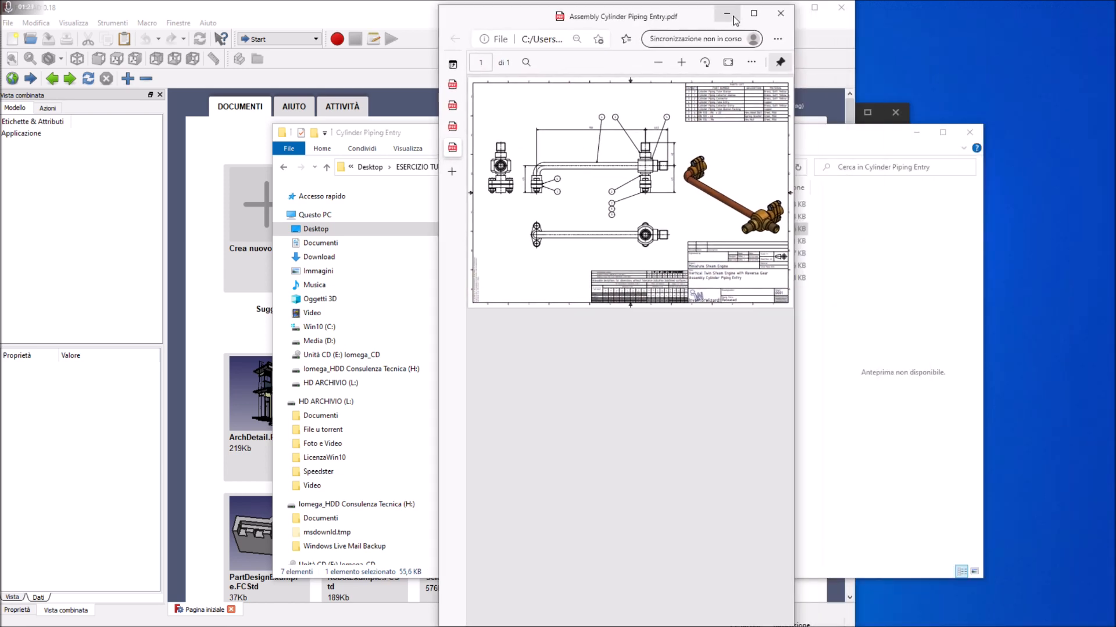
pyautogui.doubleClick(755, 16)
pyautogui.click(13, 74)
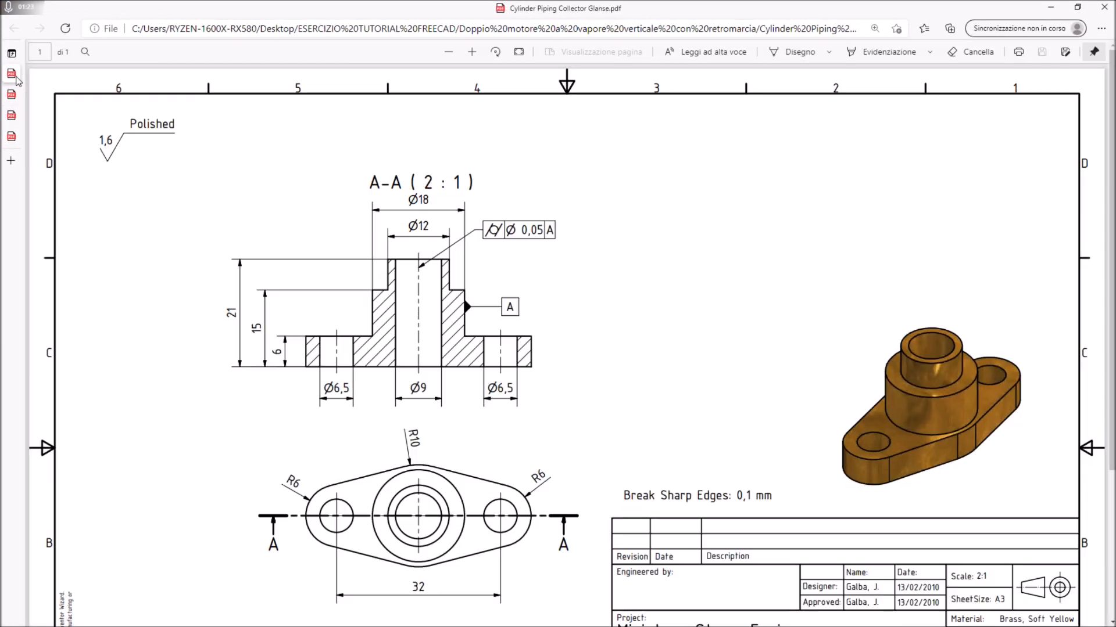
pyautogui.click(13, 94)
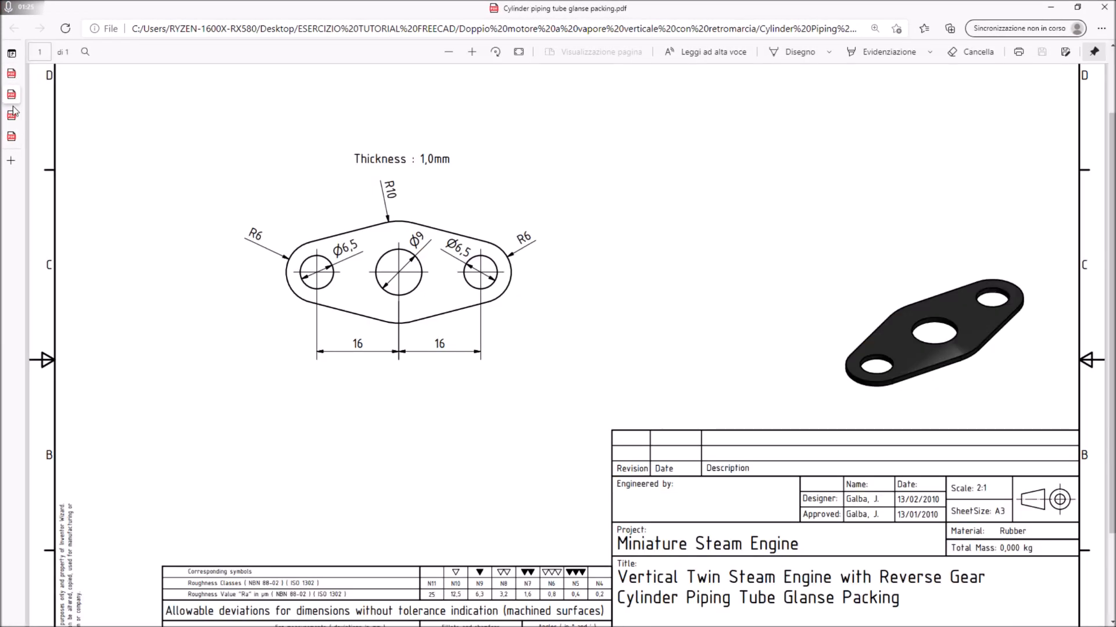
pyautogui.click(12, 113)
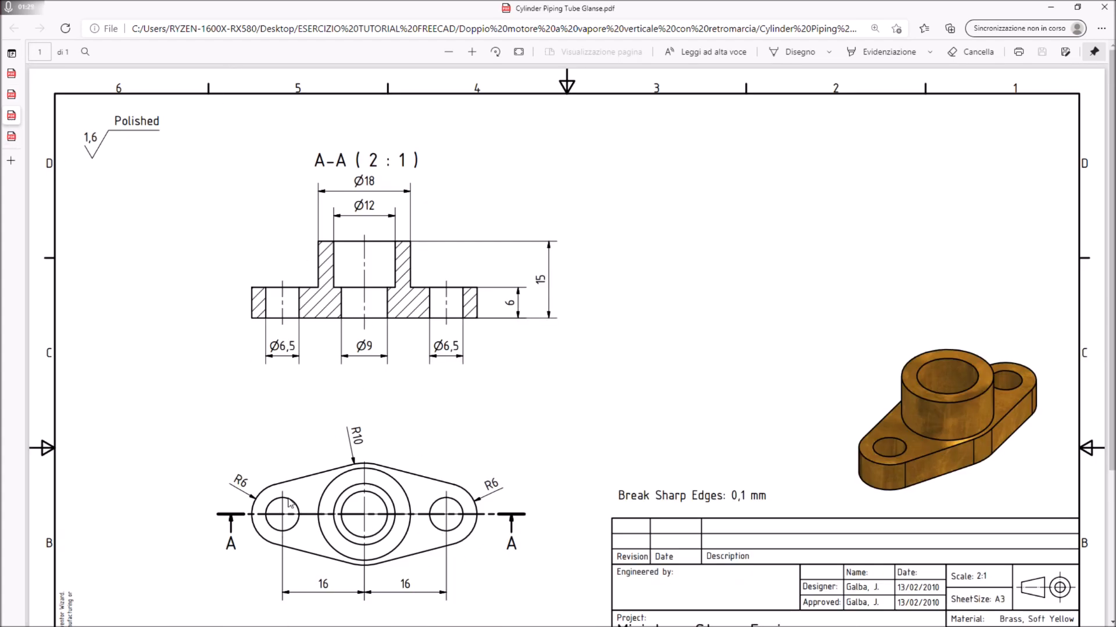
pyautogui.click(12, 94)
pyautogui.click(15, 77)
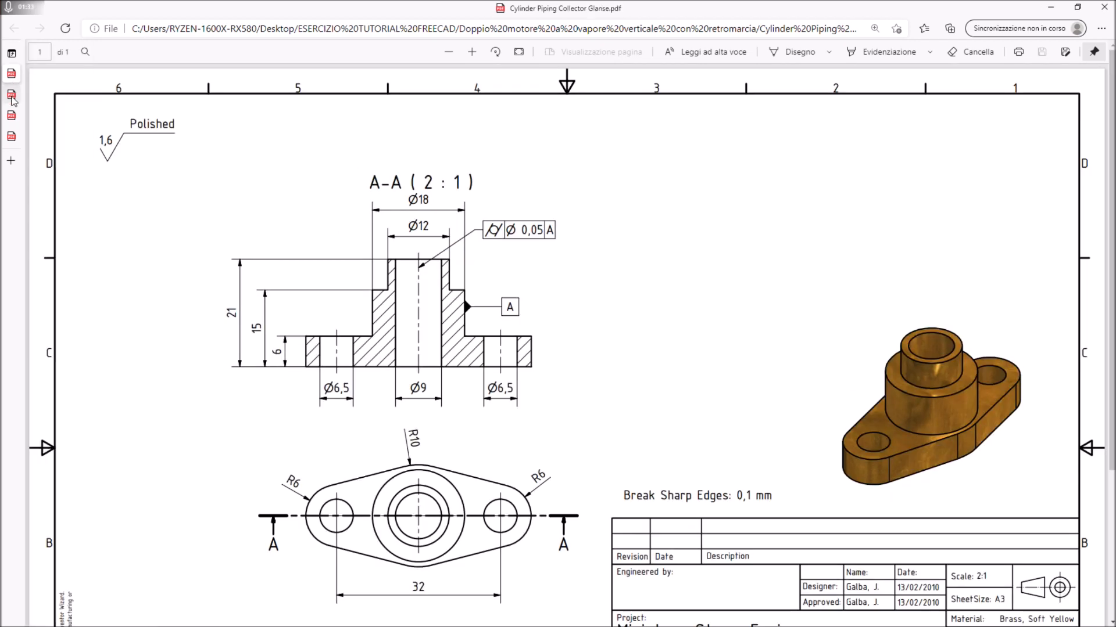
pyautogui.click(13, 96)
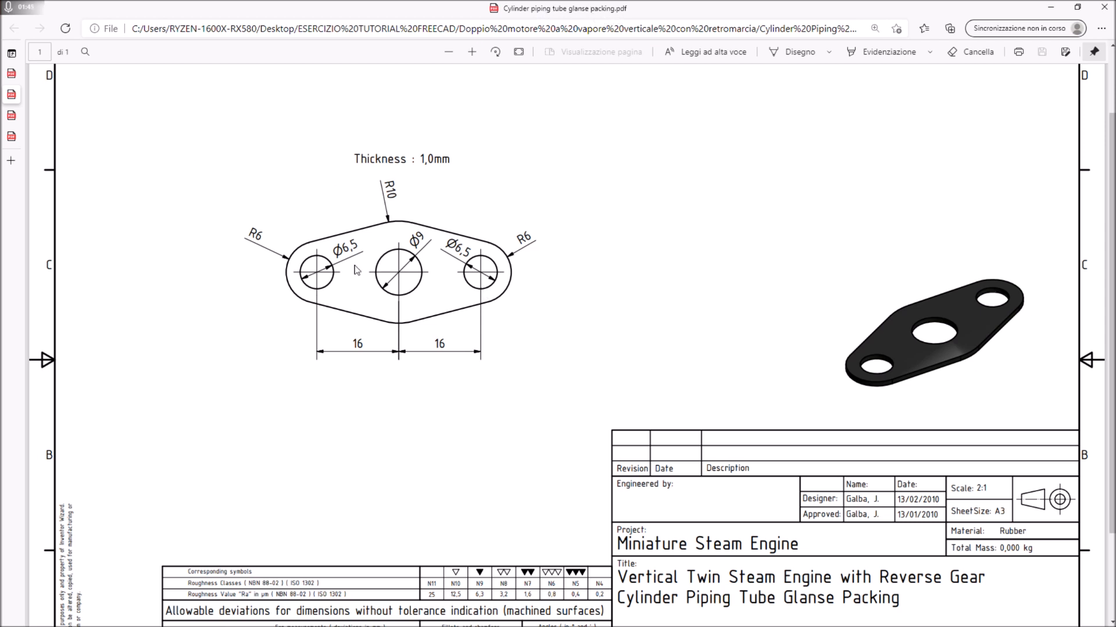
pyautogui.click(13, 76)
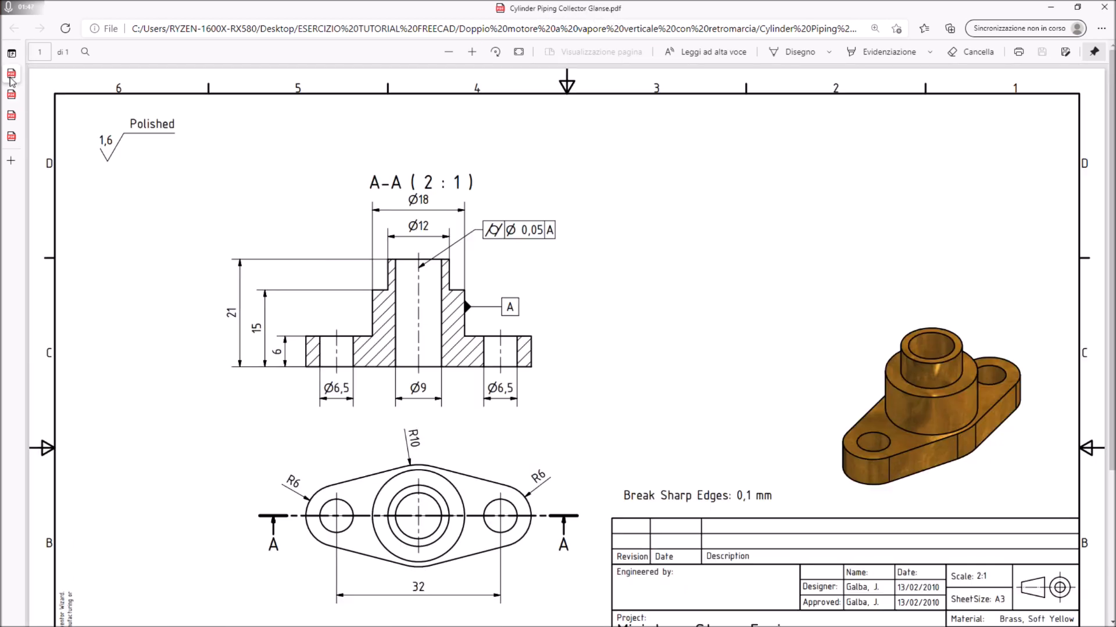
pyautogui.click(14, 115)
pyautogui.moveTo(14, 87)
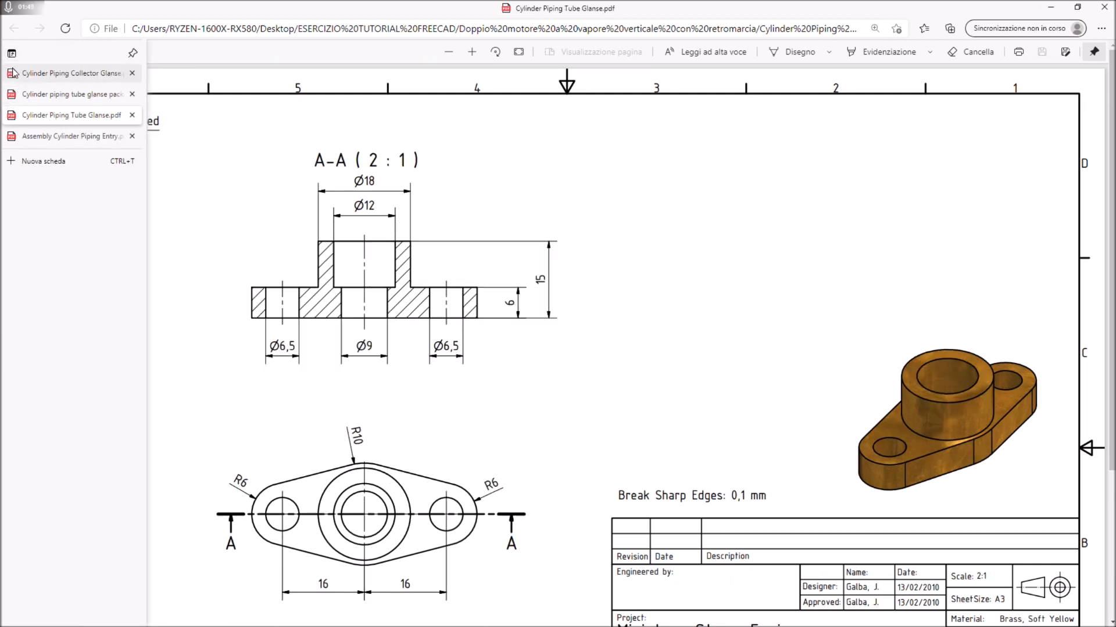
pyautogui.click(36, 95)
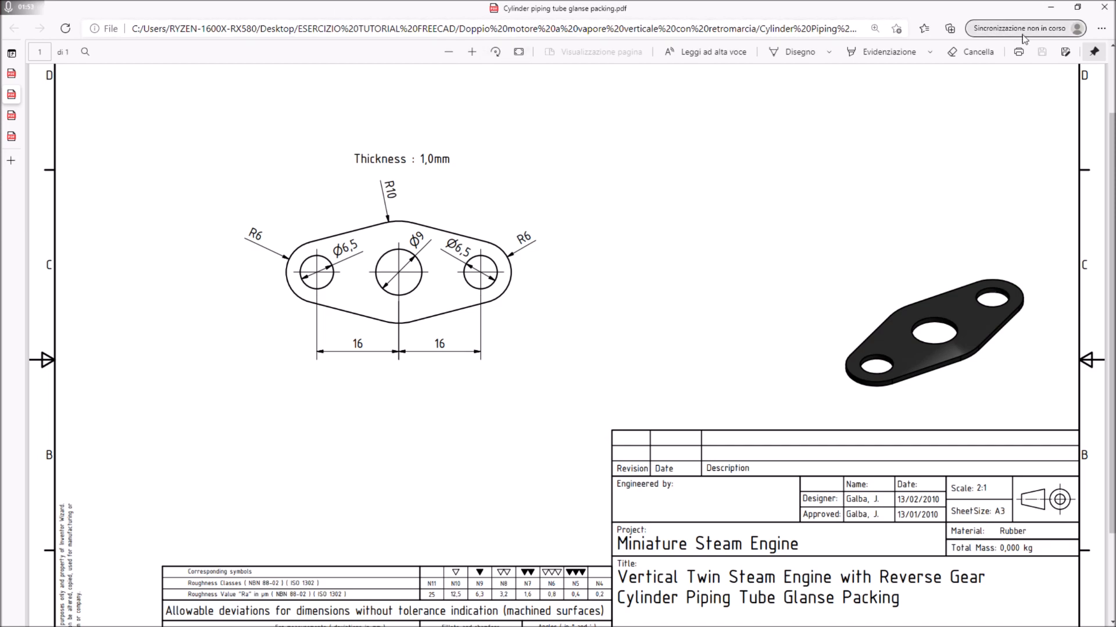
# Restore the PDF window and move it aside, copy the name of Cylinder piping tube glanse packing.pdf in File Explorer, and minimize that folder window.
pyautogui.click(1077, 8)
pyautogui.moveTo(656, 16); pyautogui.dragTo(1042, 11)
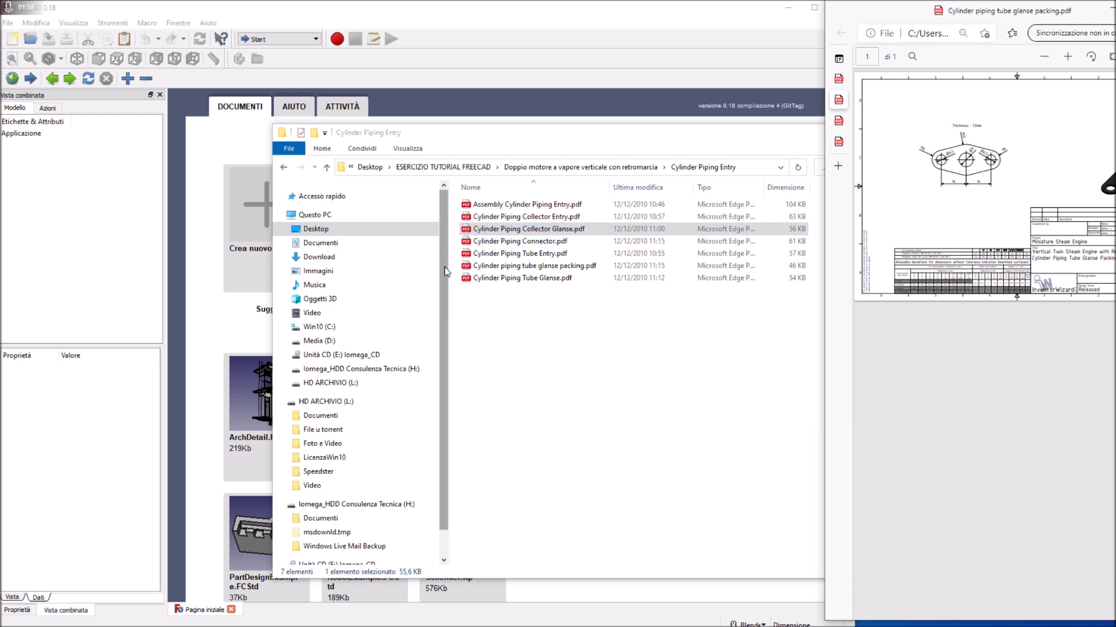
pyautogui.click(522, 232)
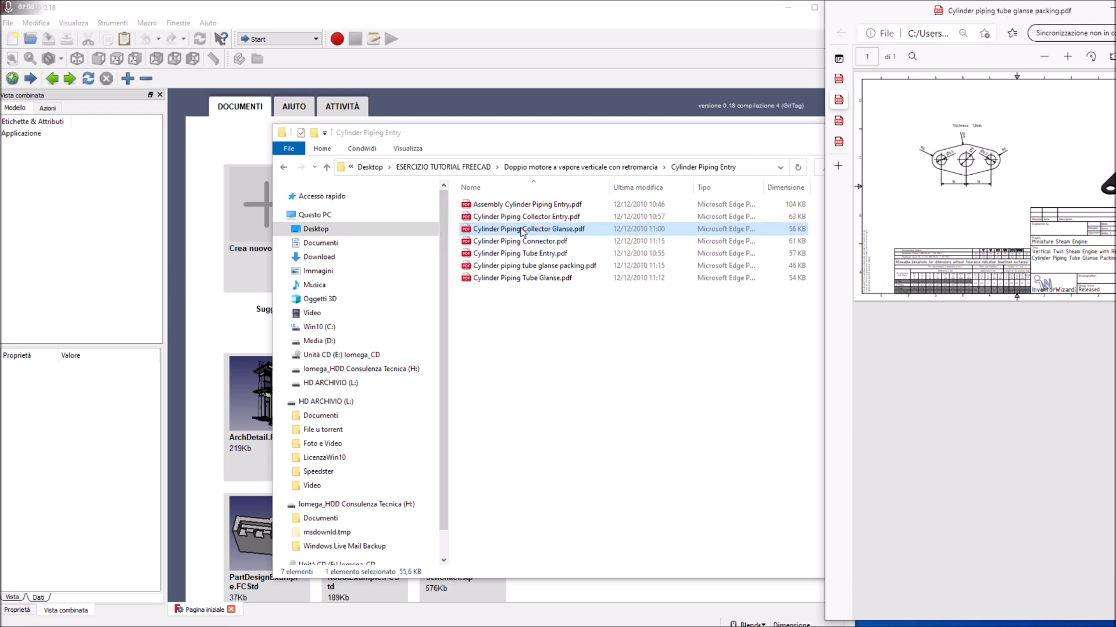
pyautogui.click(525, 267)
pyautogui.click(525, 267)
pyautogui.hotkey('ctrl', 'c')
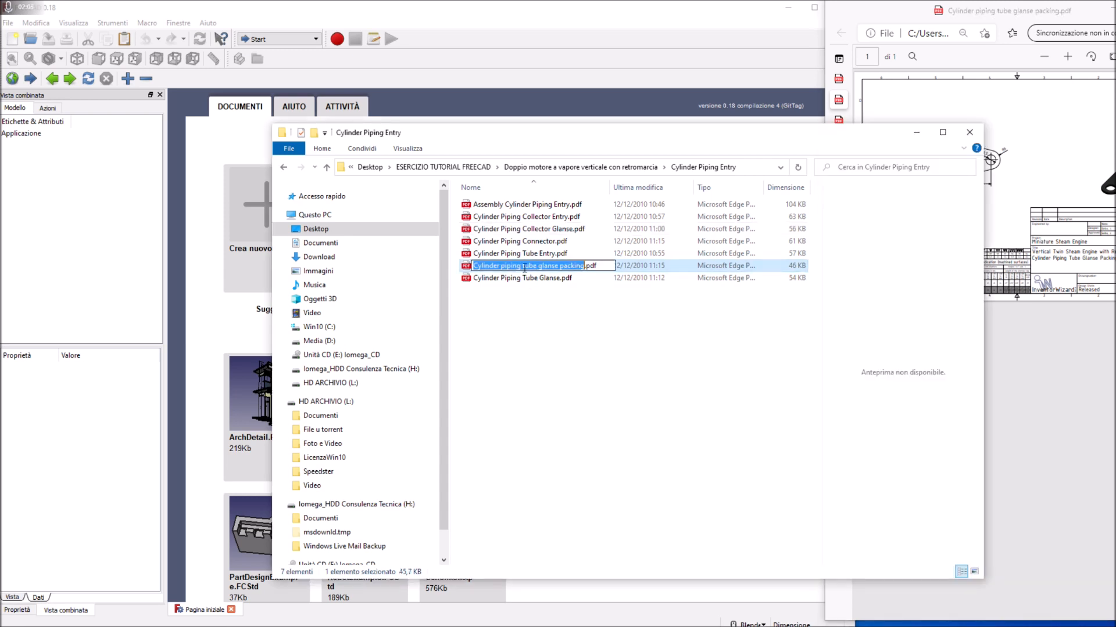
pyautogui.rightClick(558, 270)
pyautogui.click(581, 308)
pyautogui.click(916, 132)
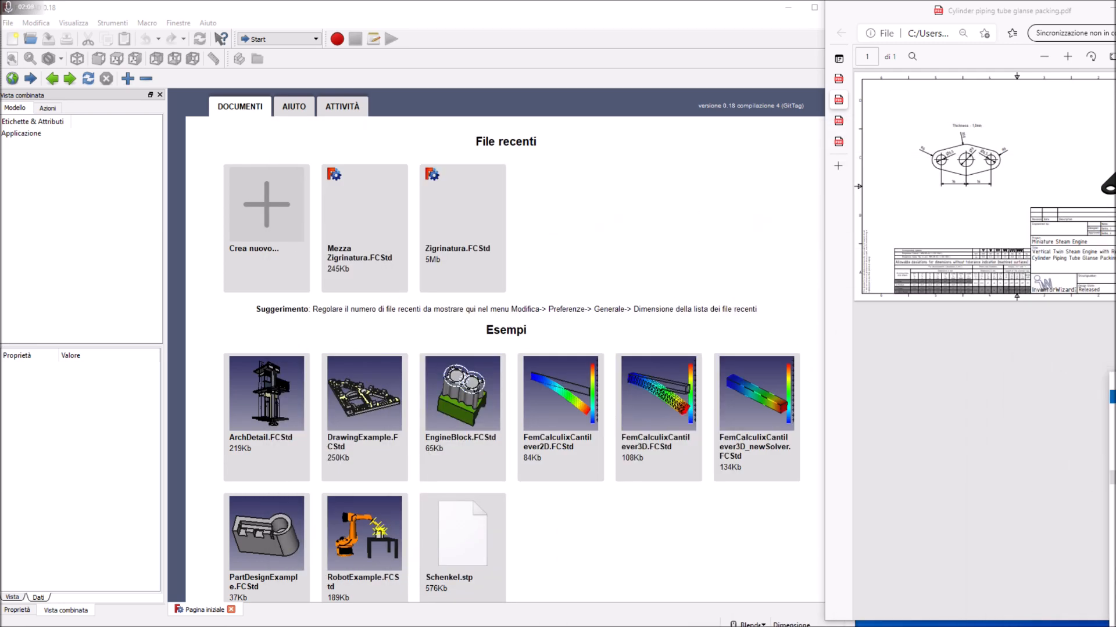
# Enlarge the tube glanse packing drawing until its dimensions are readable and place its window beside FreeCAD.
pyautogui.click(1067, 56)
pyautogui.click(1066, 57)
pyautogui.moveTo(928, 616); pyautogui.dragTo(987, 616)
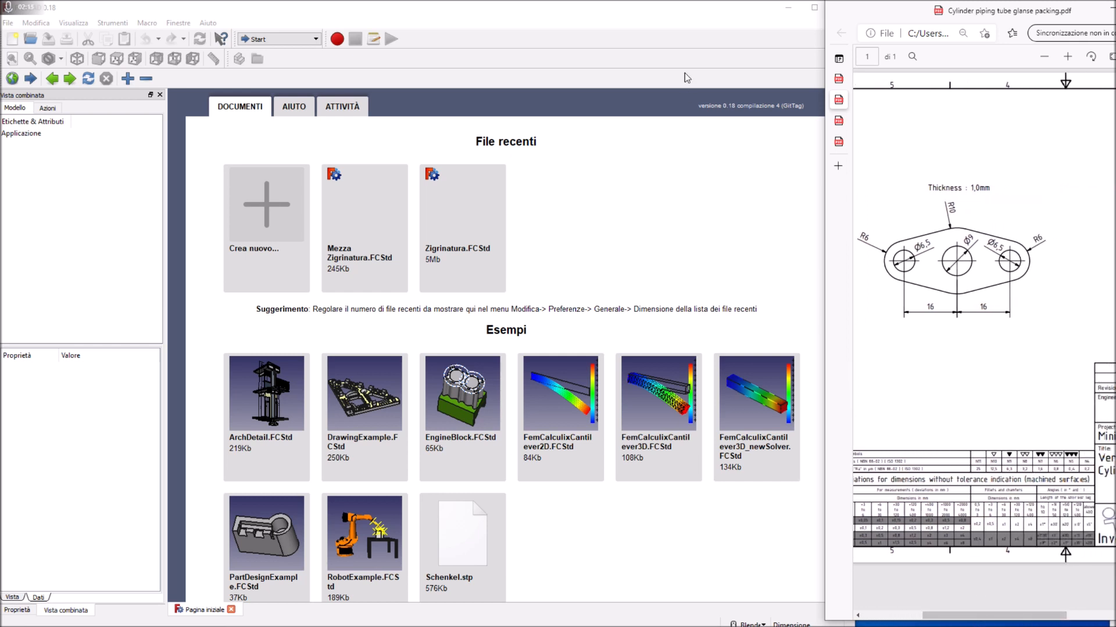
pyautogui.moveTo(886, 19); pyautogui.dragTo(912, 13)
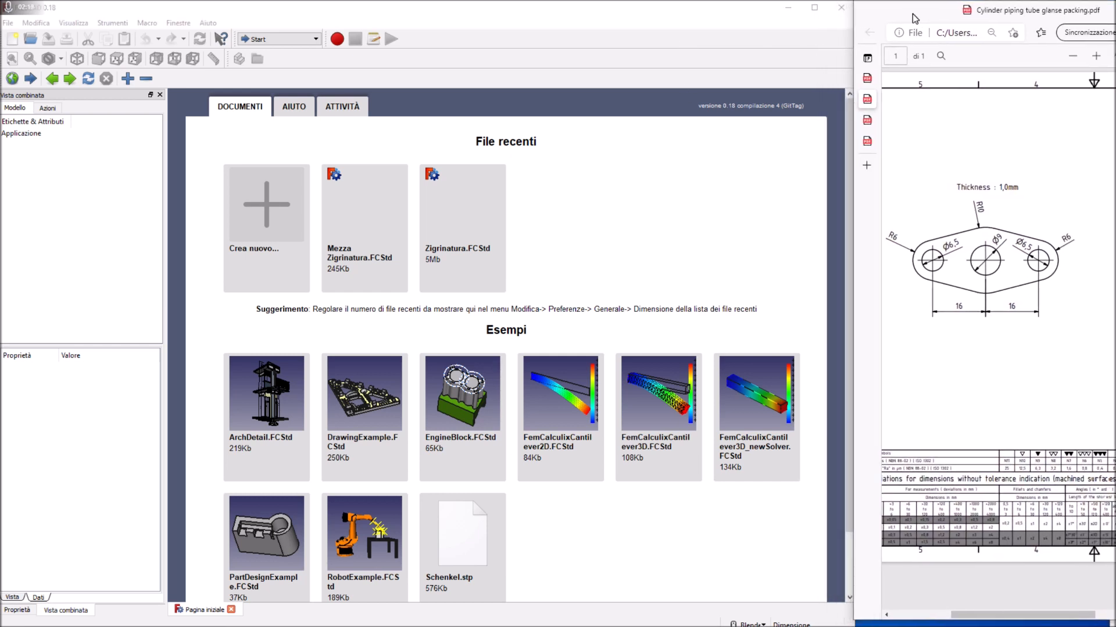
# Create a new FreeCAD document and display the origin axes in the 3D view.
pyautogui.click(721, 22)
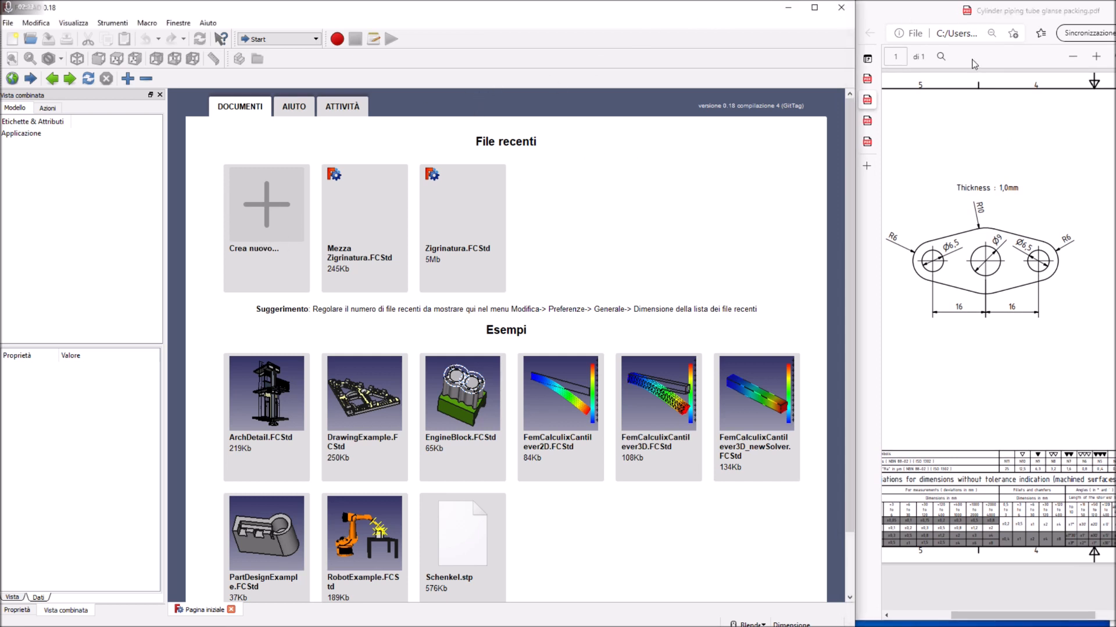
pyautogui.click(265, 216)
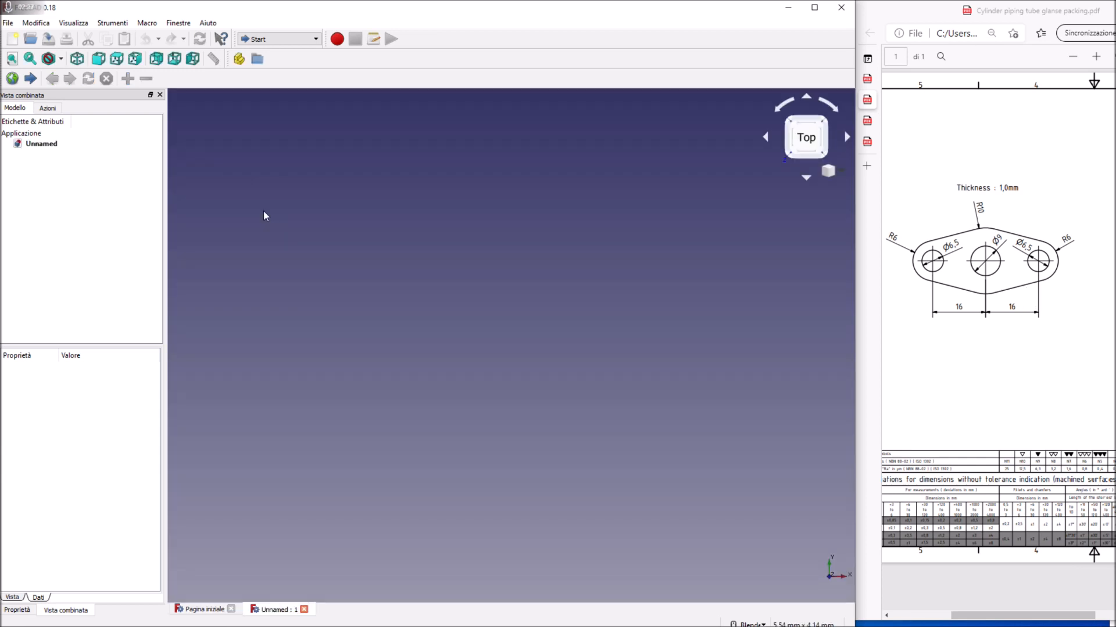
pyautogui.click(73, 23)
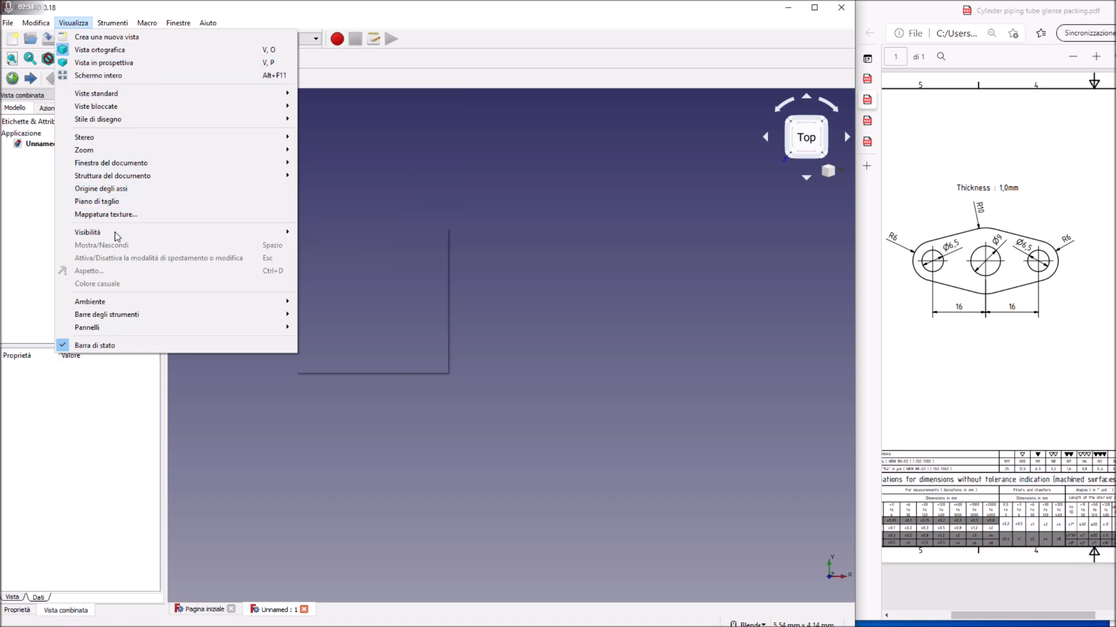
pyautogui.click(110, 190)
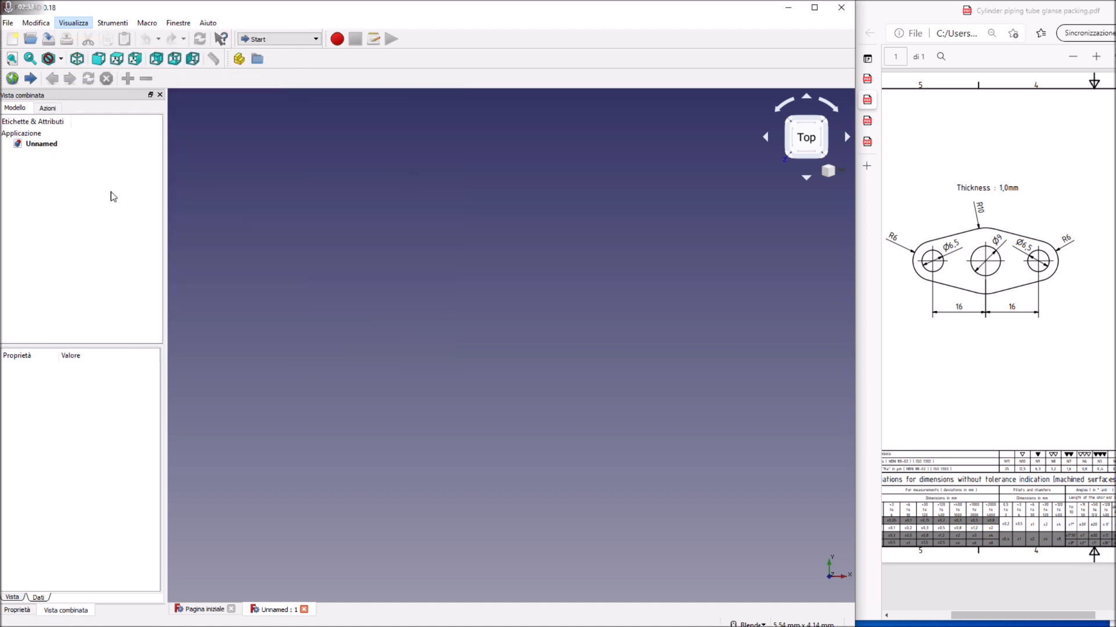
# Save the document as Cylinder piping tube glanse packing in the steam engine project's Cylinder Piping Entry folder, pasting the copied name.
pyautogui.click(48, 39)
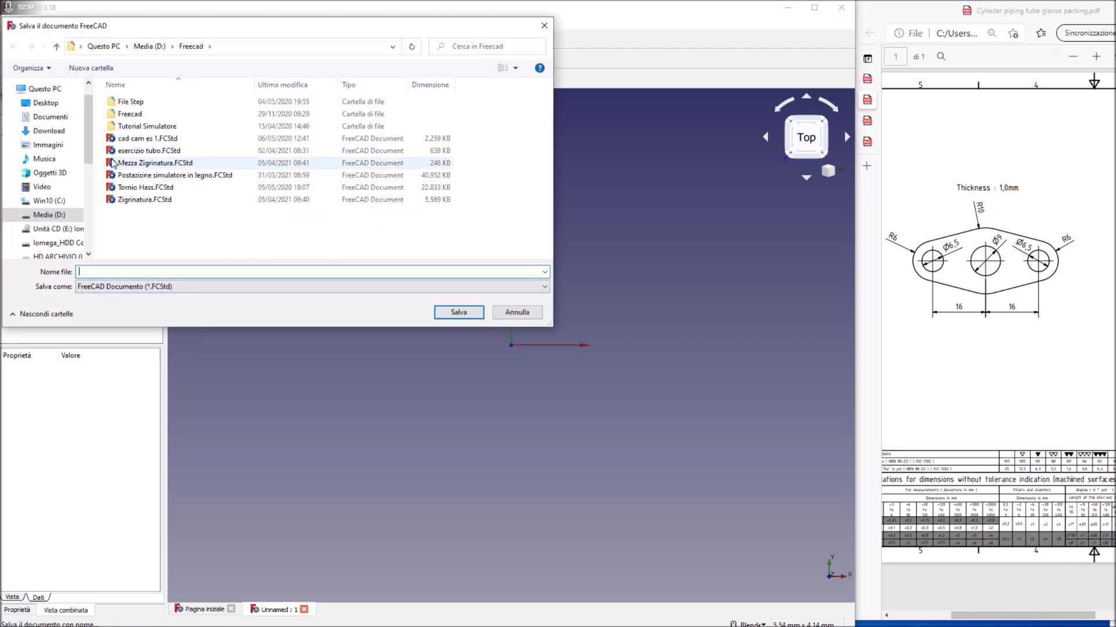
pyautogui.click(45, 103)
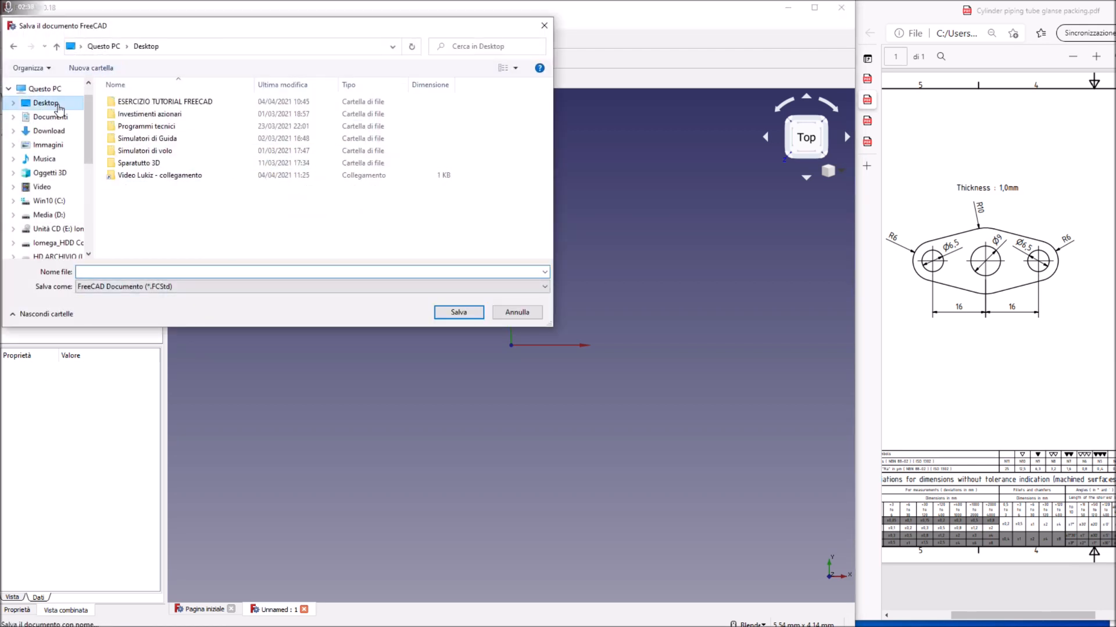
pyautogui.doubleClick(123, 103)
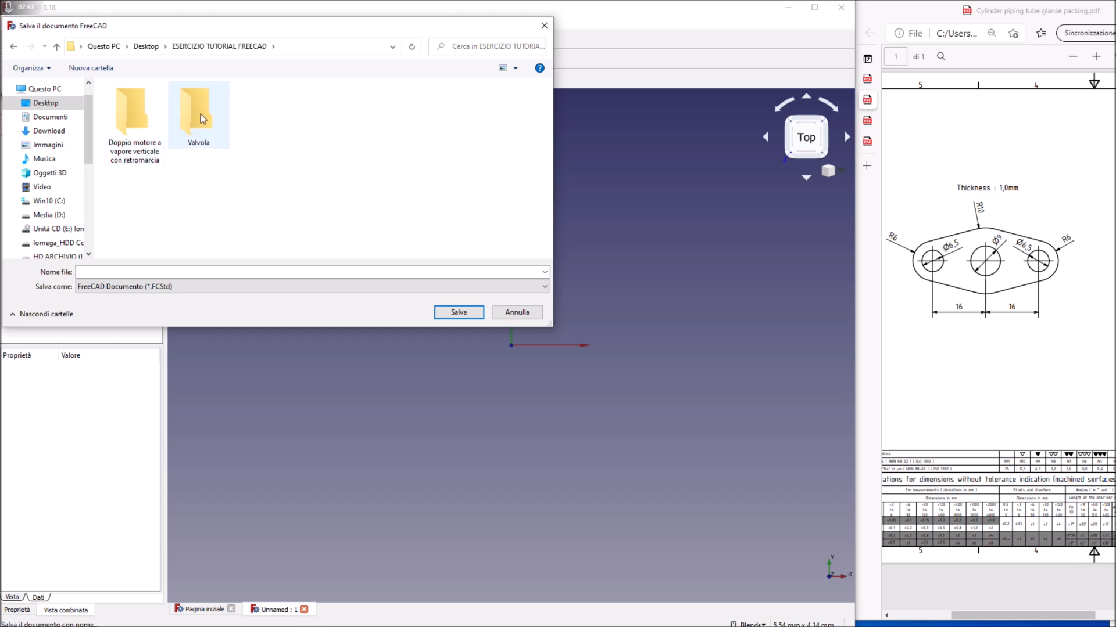
pyautogui.doubleClick(134, 117)
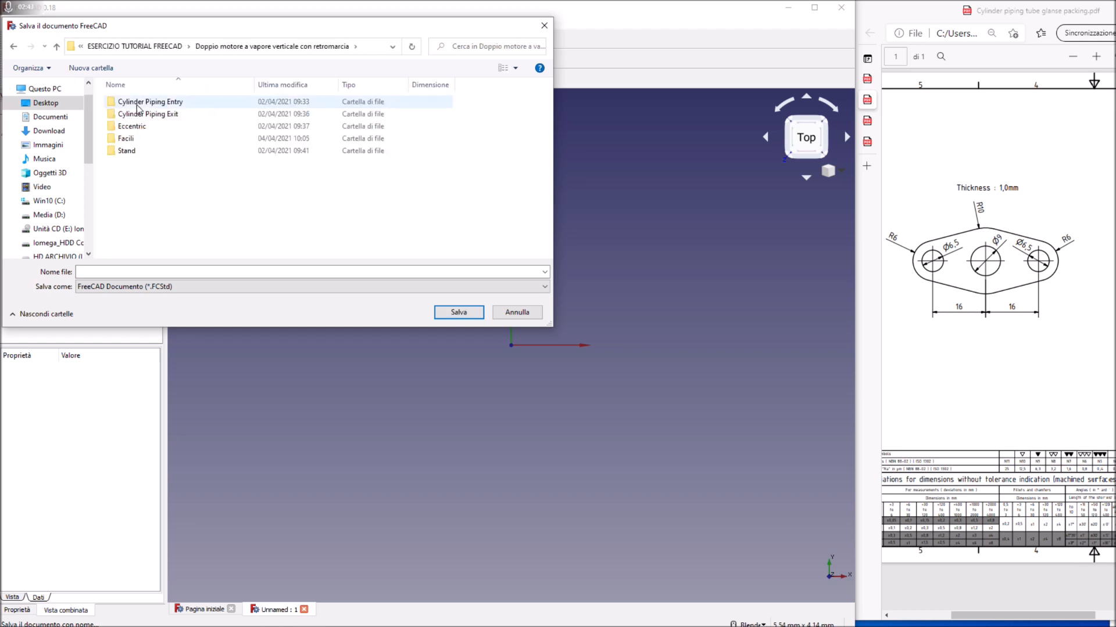
pyautogui.doubleClick(138, 108)
pyautogui.click(119, 271)
pyautogui.rightClick(118, 272)
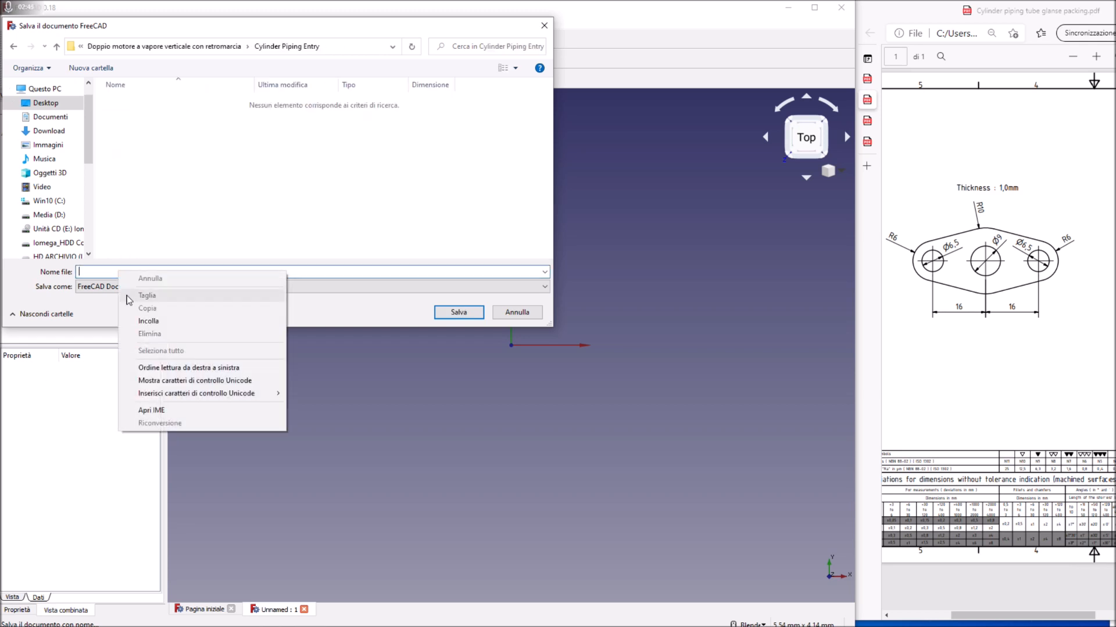
pyautogui.click(148, 320)
pyautogui.click(458, 312)
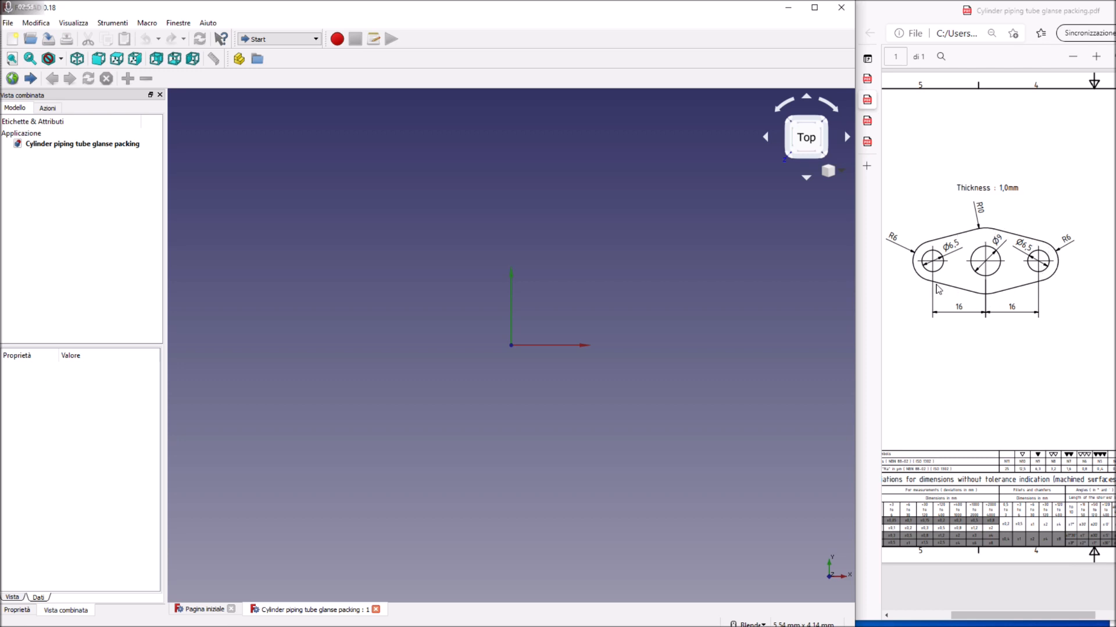
# Switch to the Sketcher workbench and create a new sketch on the XY plane.
pyautogui.click(317, 40)
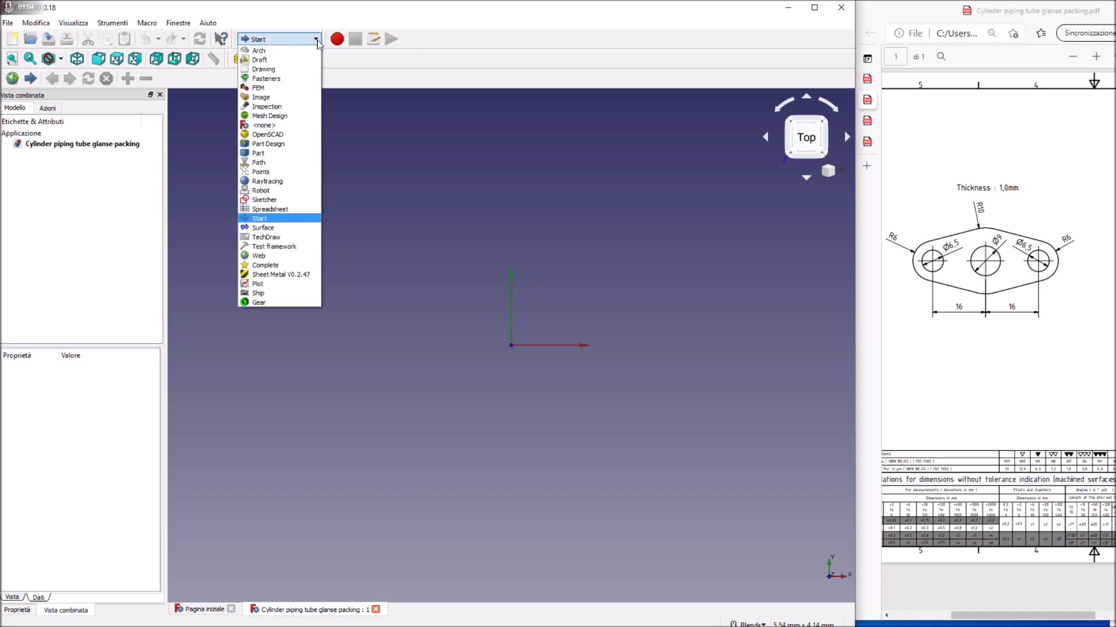
pyautogui.click(277, 199)
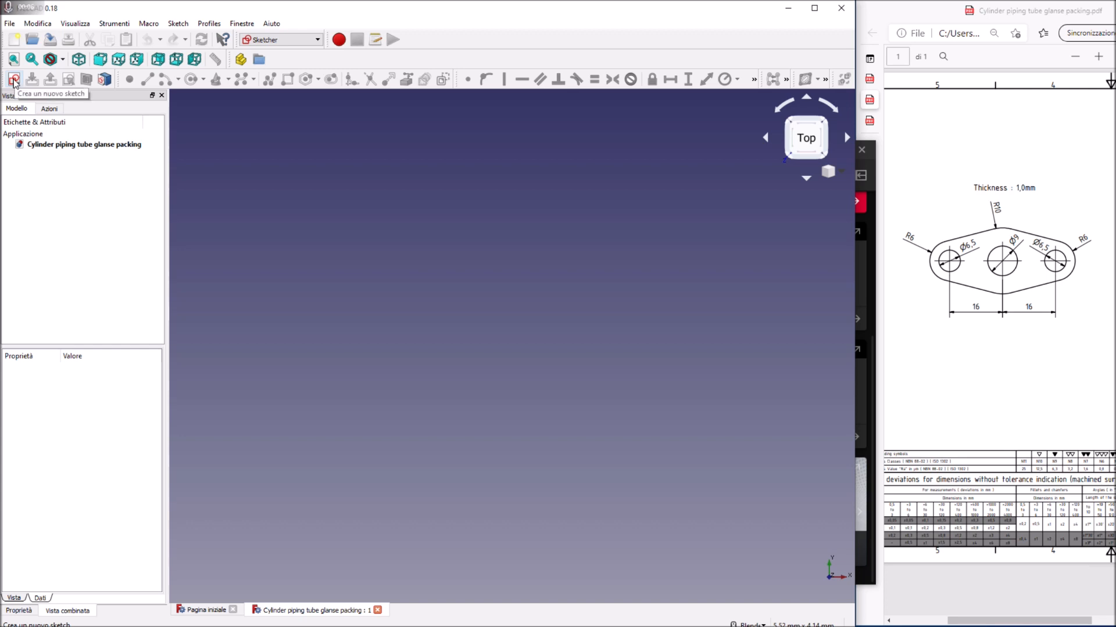
pyautogui.click(14, 80)
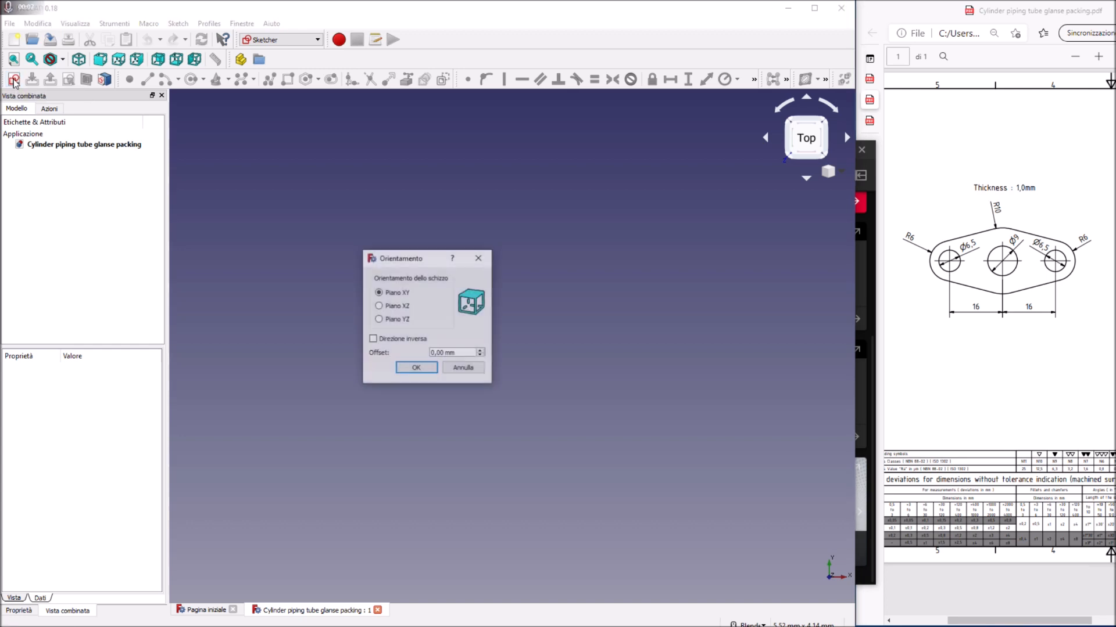
pyautogui.click(416, 368)
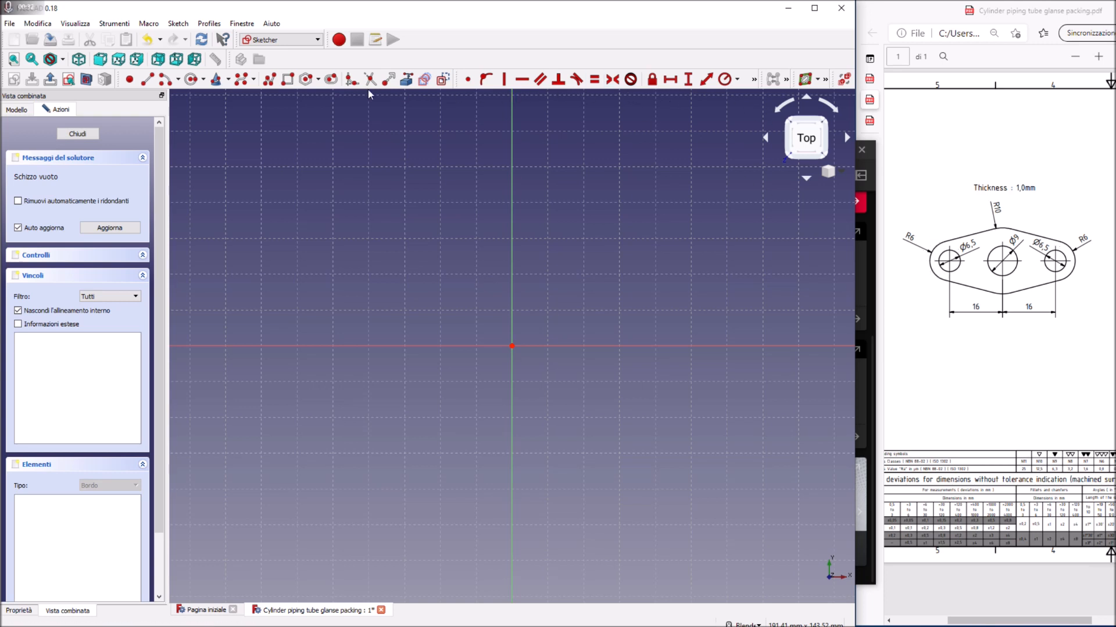
# Sketch three separate circles from left to right above the horizontal axis, with radii of about 9.7, 12.7 and 8.1 mm.
pyautogui.click(191, 79)
pyautogui.click(368, 285)
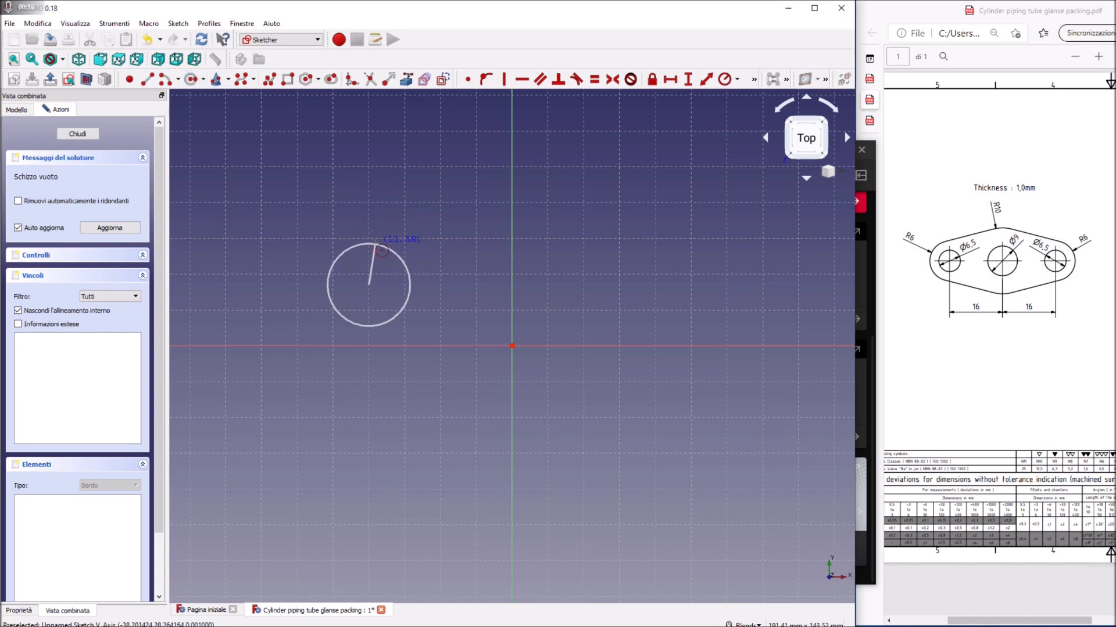
pyautogui.click(381, 250)
pyautogui.click(464, 240)
pyautogui.click(514, 220)
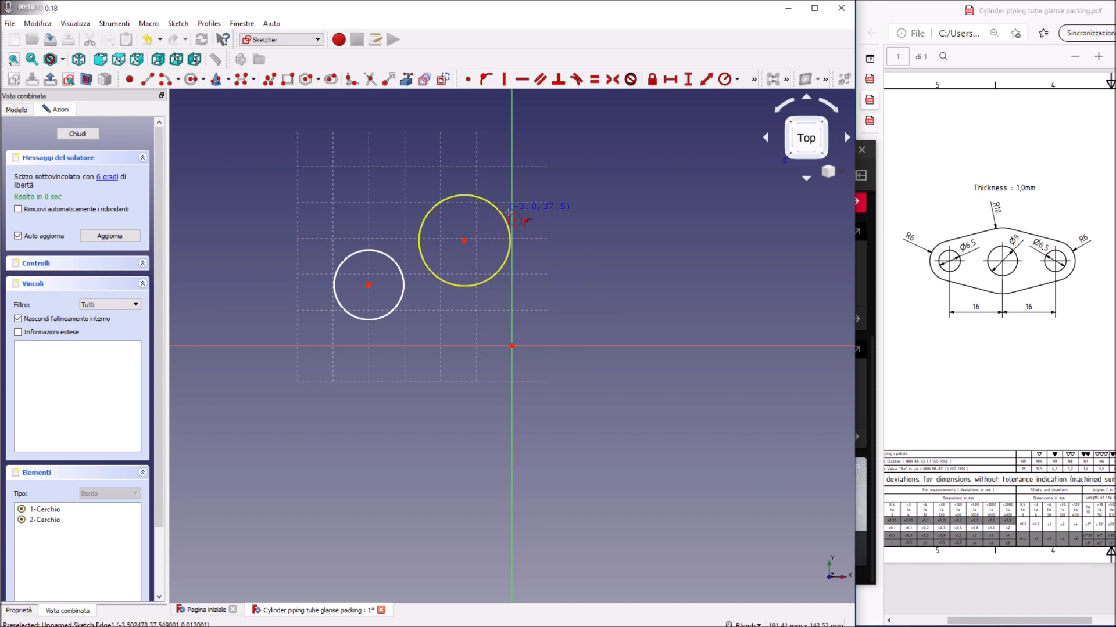
pyautogui.click(548, 257)
pyautogui.click(577, 262)
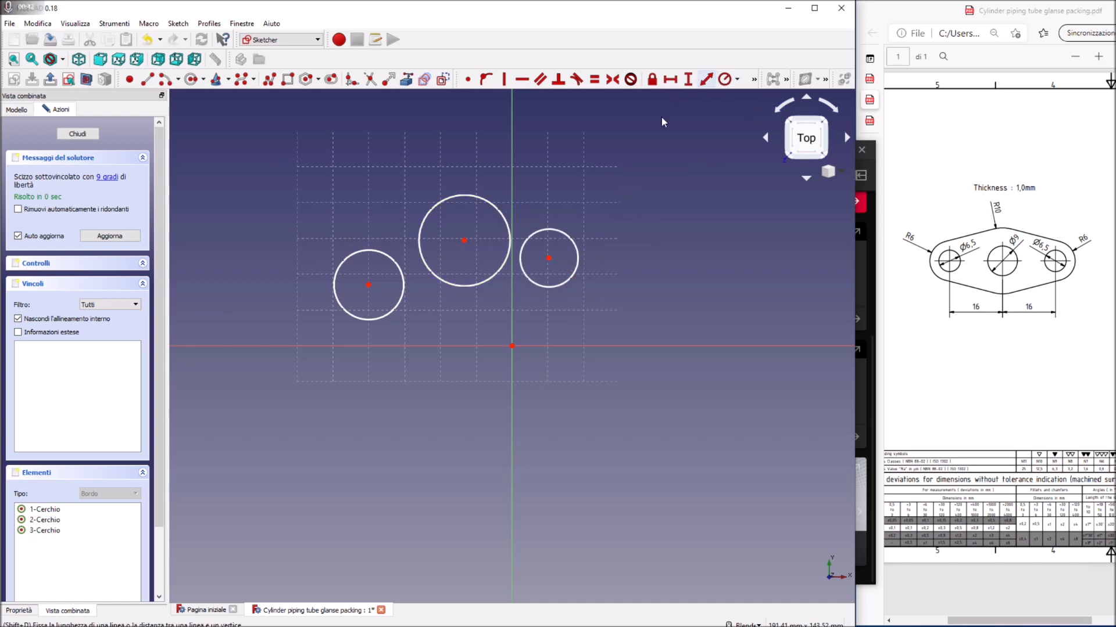
# Constrain the radii of the two outer circles to 6 mm and of the middle circle to 10 mm.
pyautogui.click(371, 253)
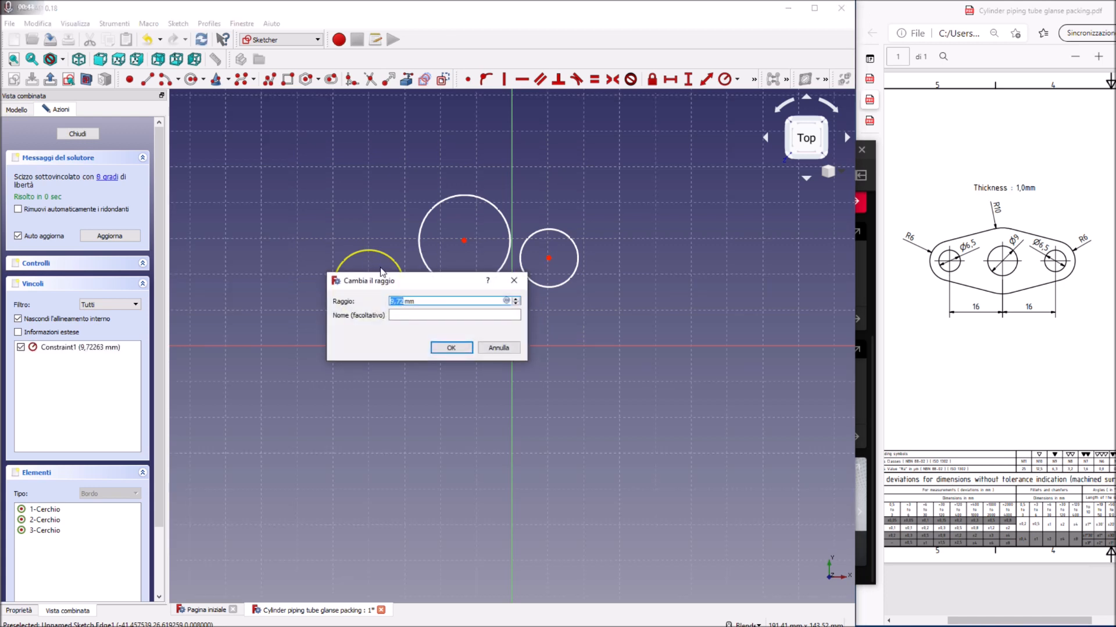
pyautogui.write('6')
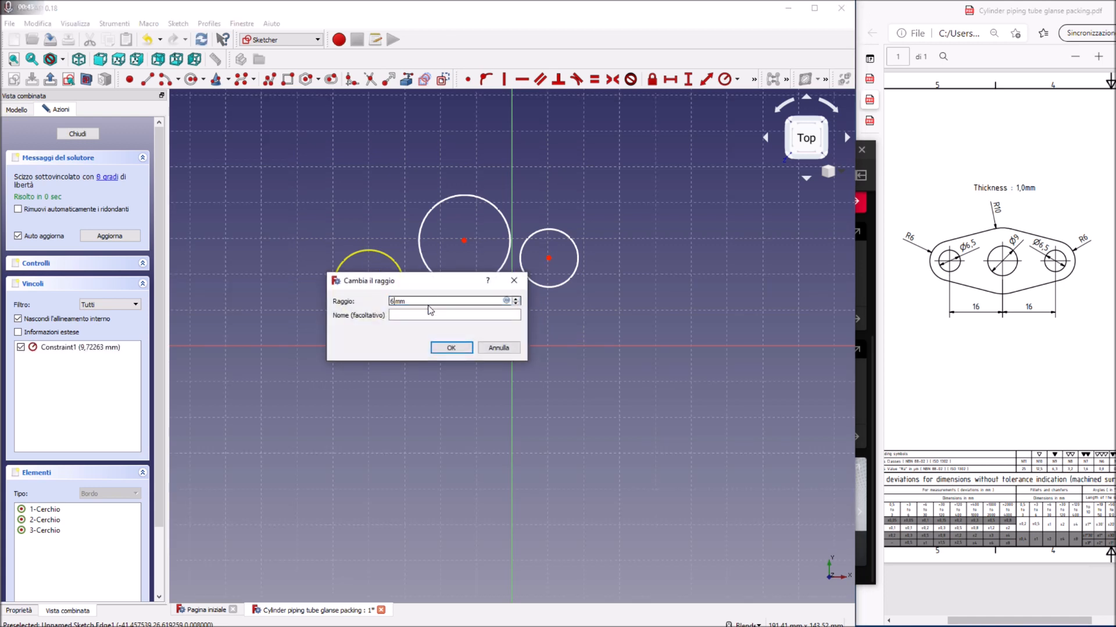
pyautogui.click(448, 348)
pyautogui.click(578, 244)
pyautogui.write('6')
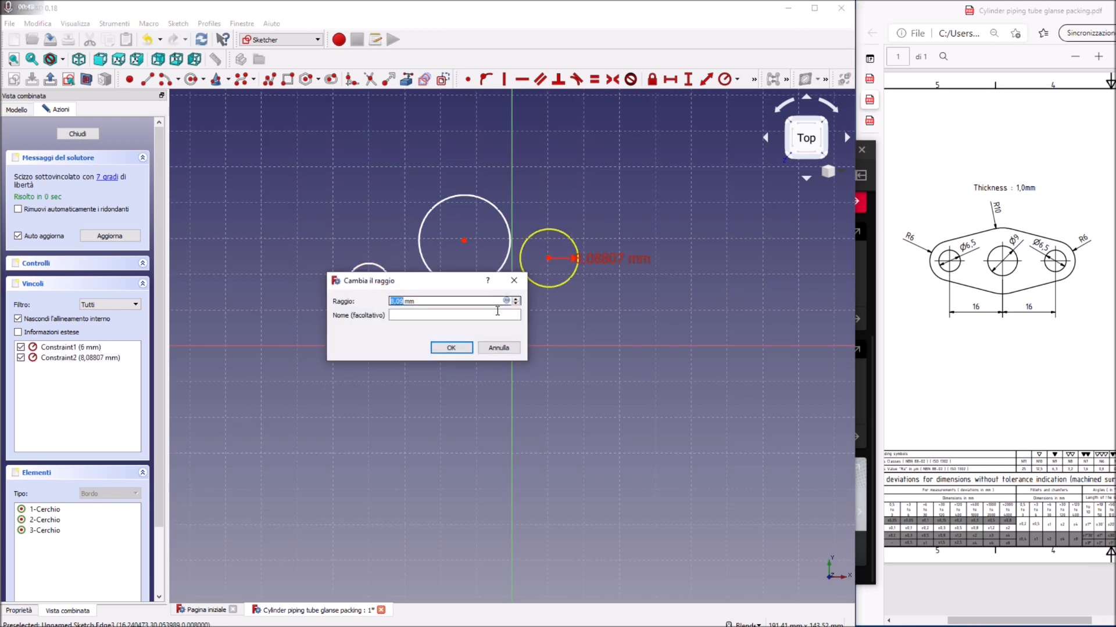
pyautogui.click(456, 349)
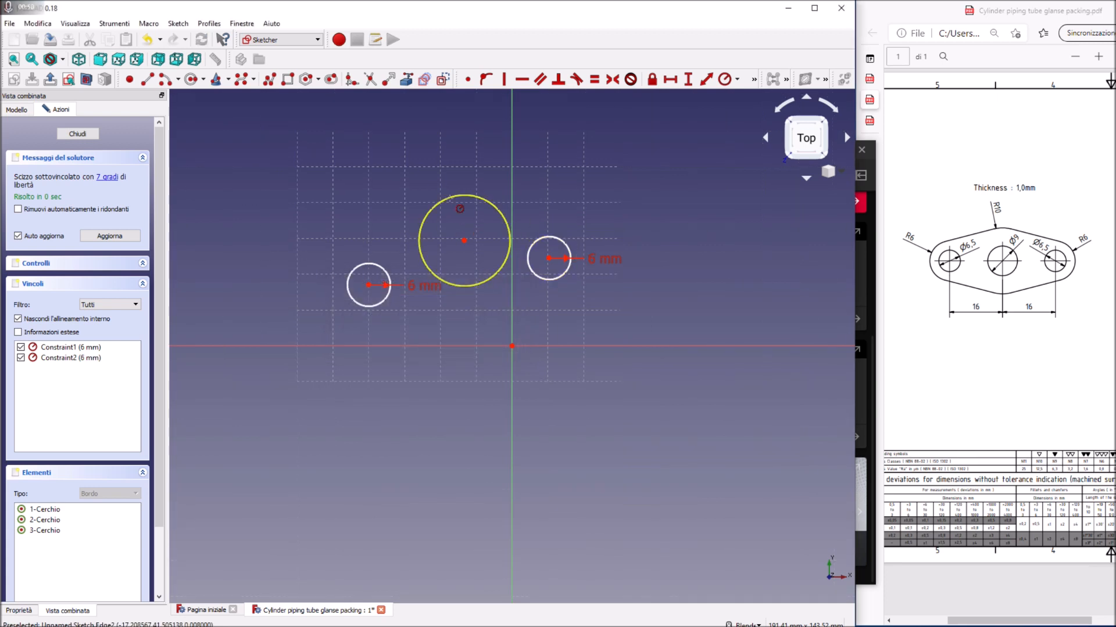
pyautogui.click(467, 197)
pyautogui.write('10')
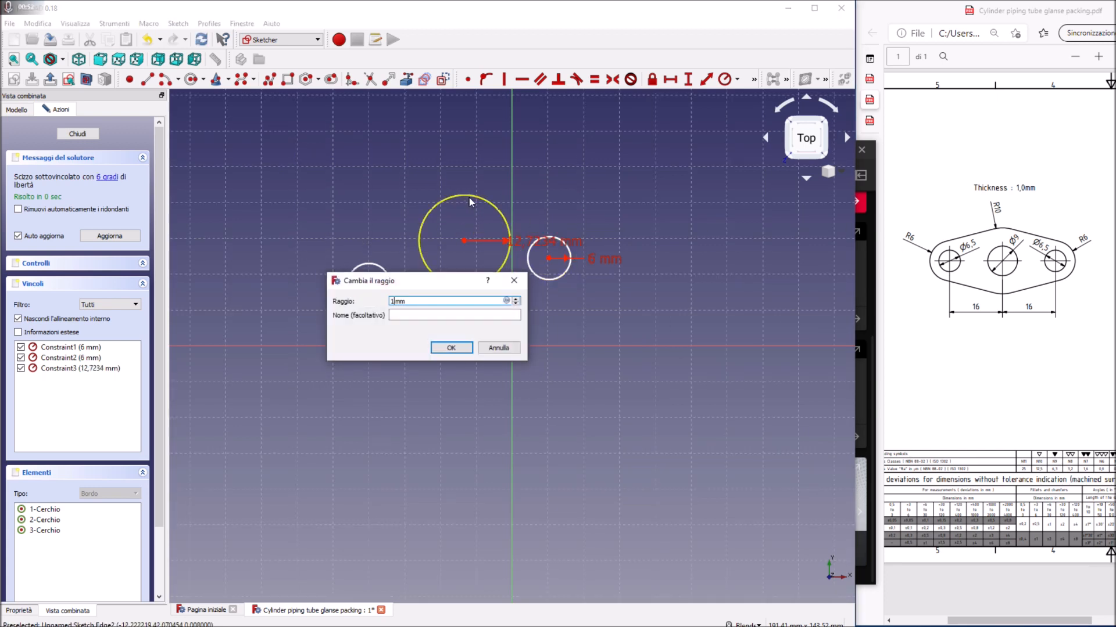
pyautogui.click(450, 347)
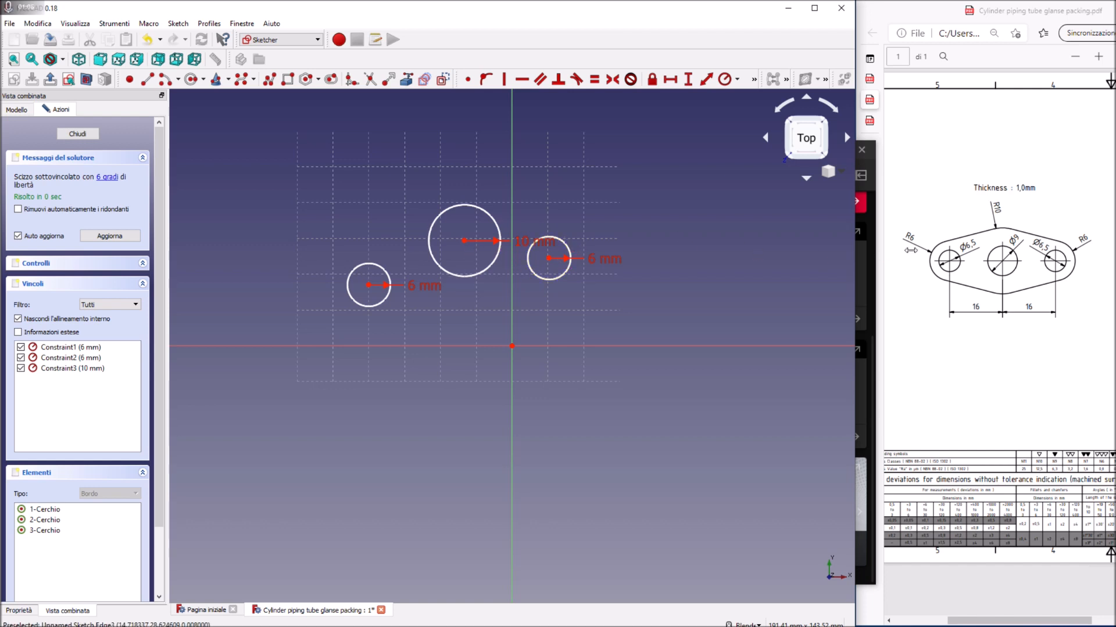
# Align the three circle centres by constraining the vertical distance from the middle centre to each outer centre to 0 mm.
pyautogui.click(688, 82)
pyautogui.click(548, 258)
pyautogui.click(465, 242)
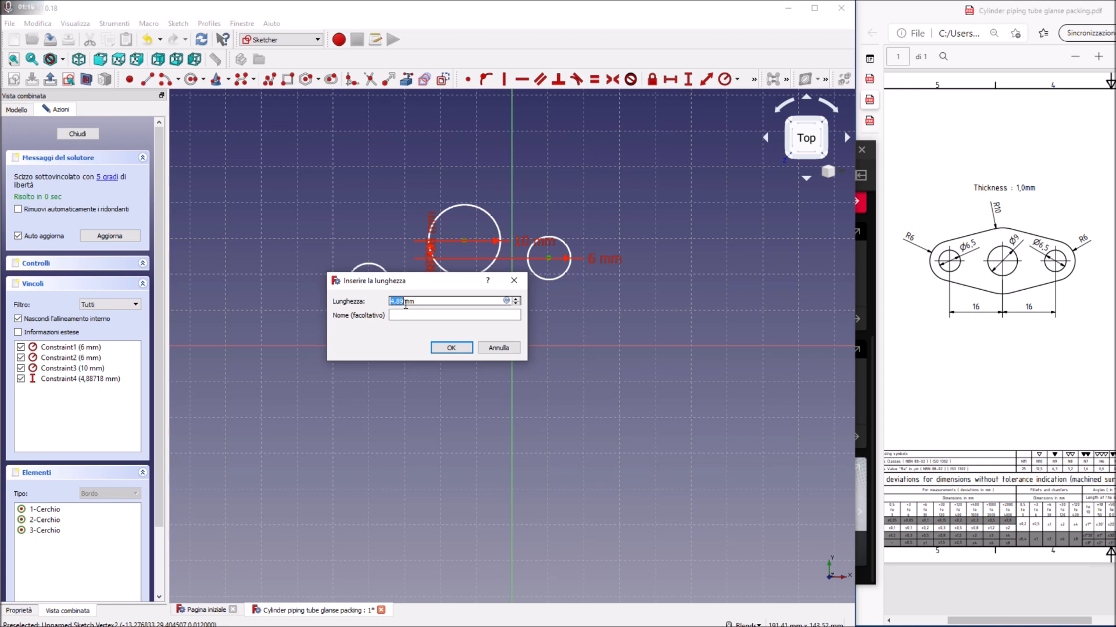
pyautogui.write('0')
pyautogui.click(452, 348)
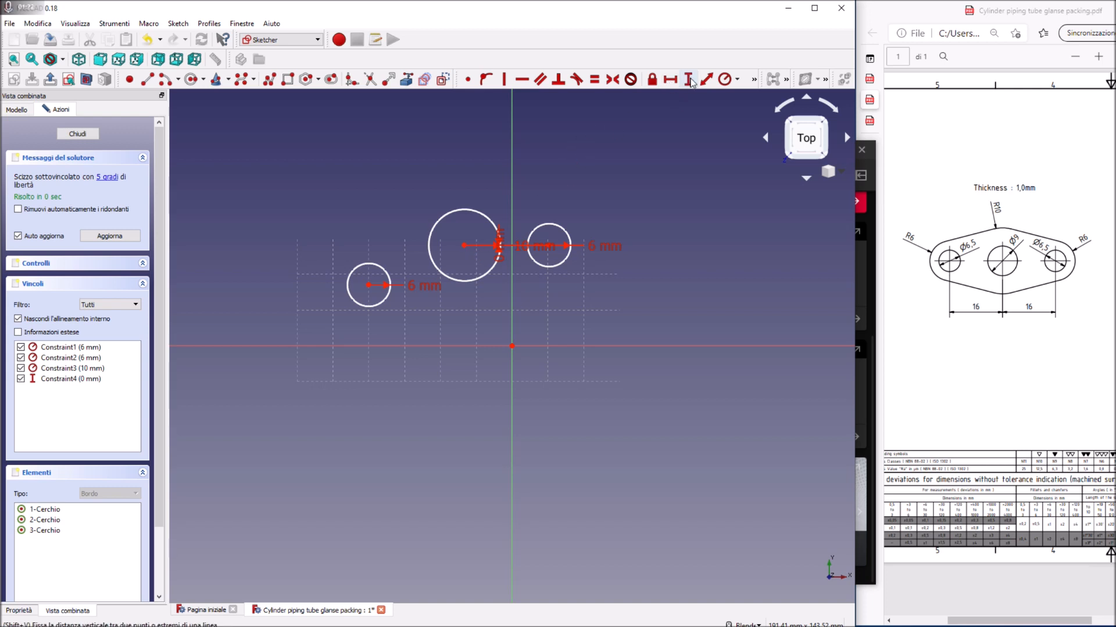
pyautogui.click(464, 245)
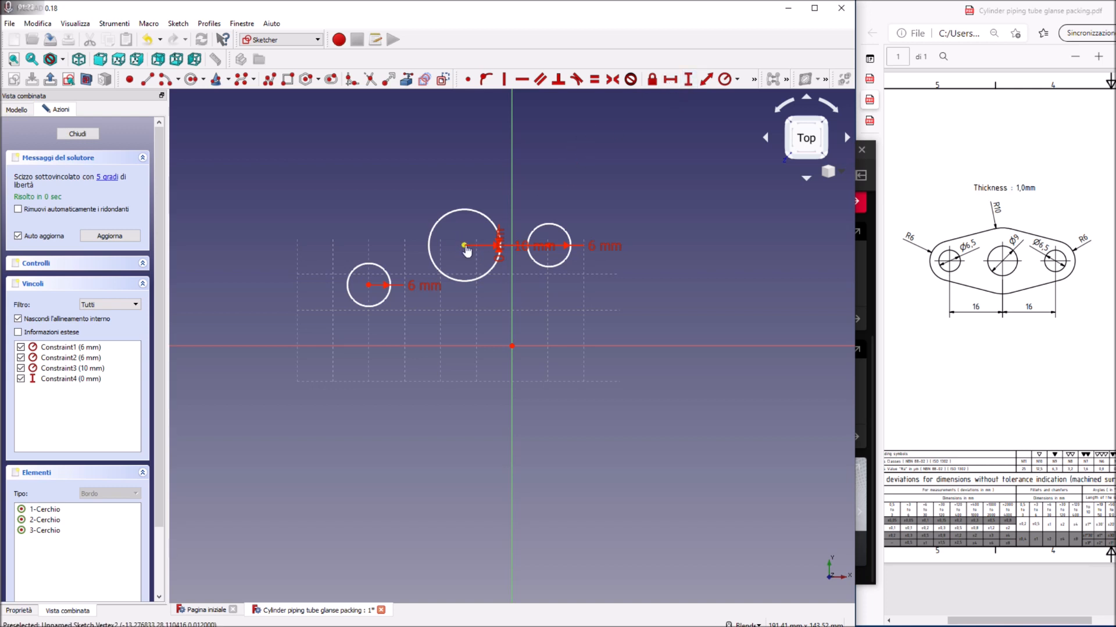
pyautogui.click(368, 285)
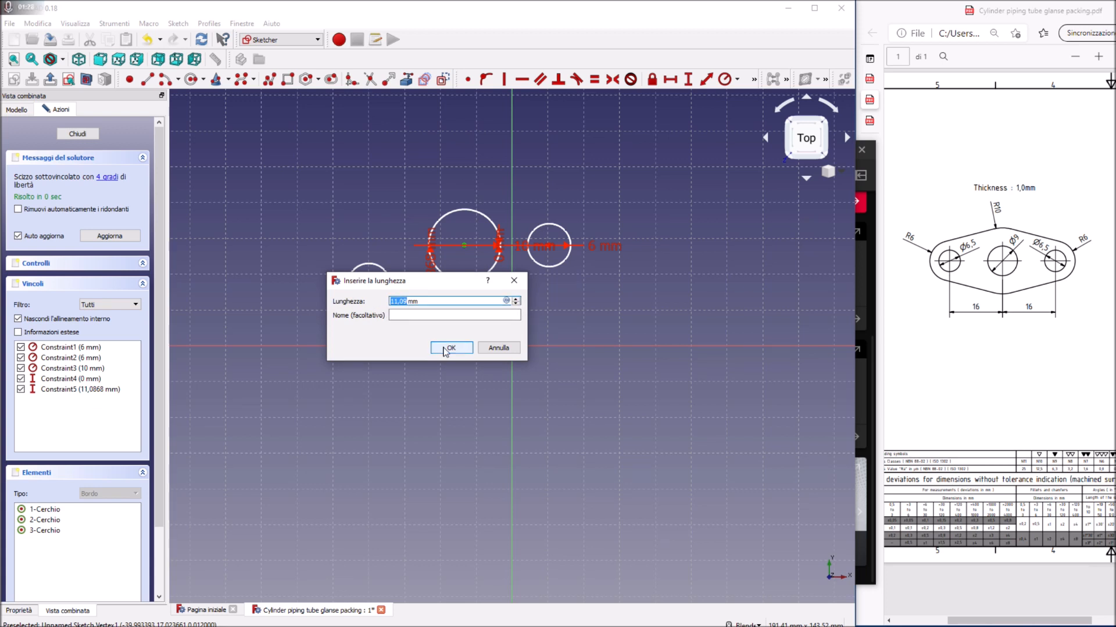
pyautogui.write('0')
pyautogui.click(449, 347)
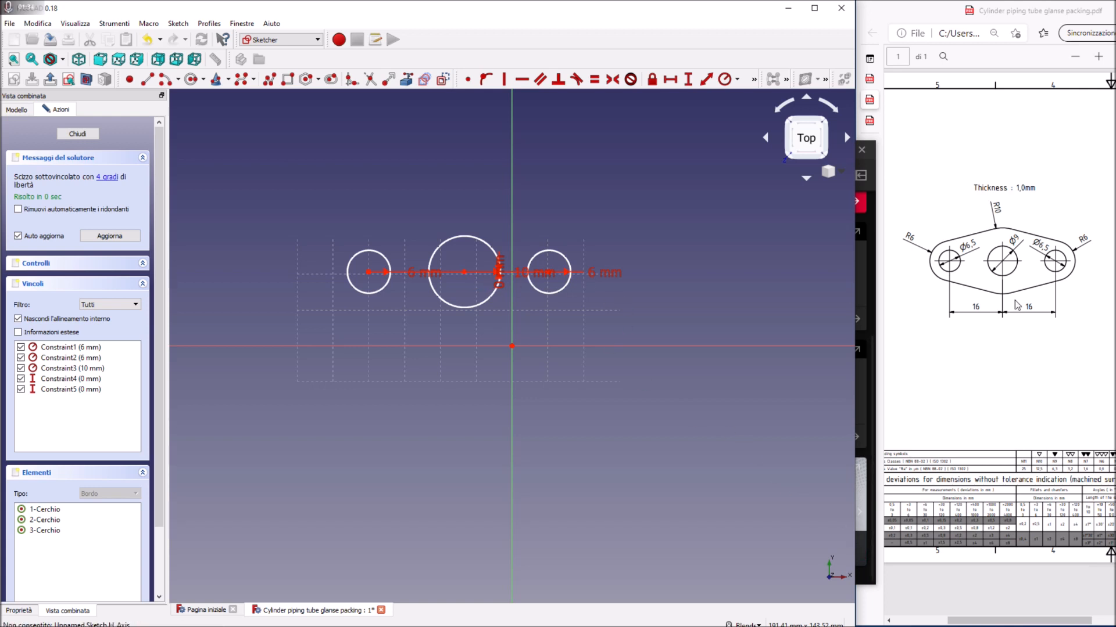
# Constrain the horizontal distance between the middle circle's centre and each outer circle's centre to 16 mm.
pyautogui.click(669, 79)
pyautogui.click(549, 272)
pyautogui.click(464, 272)
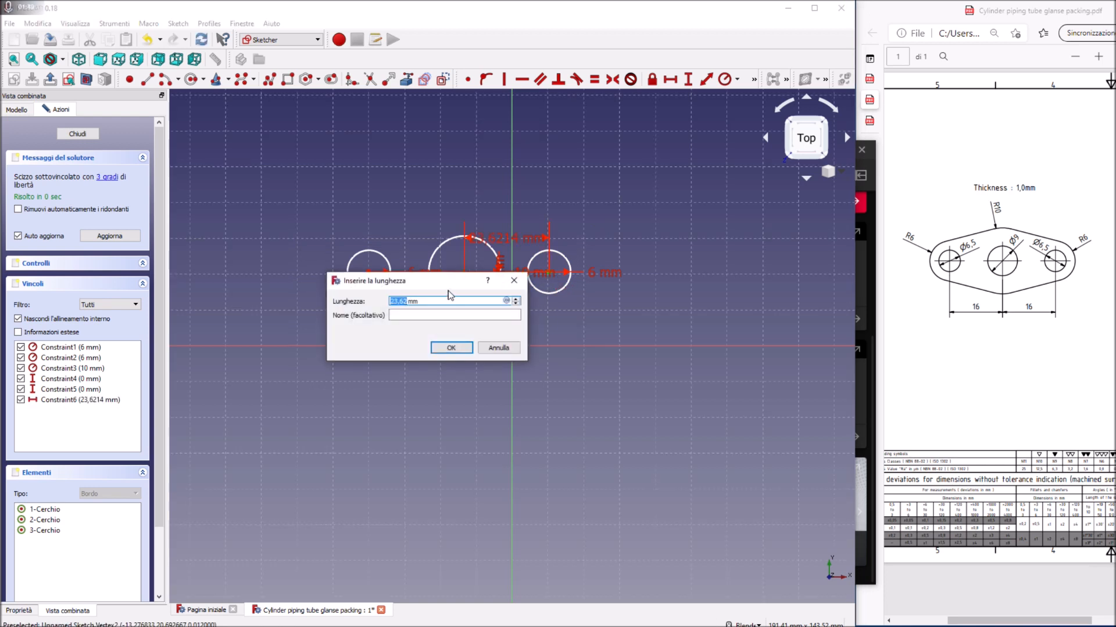
pyautogui.write('16')
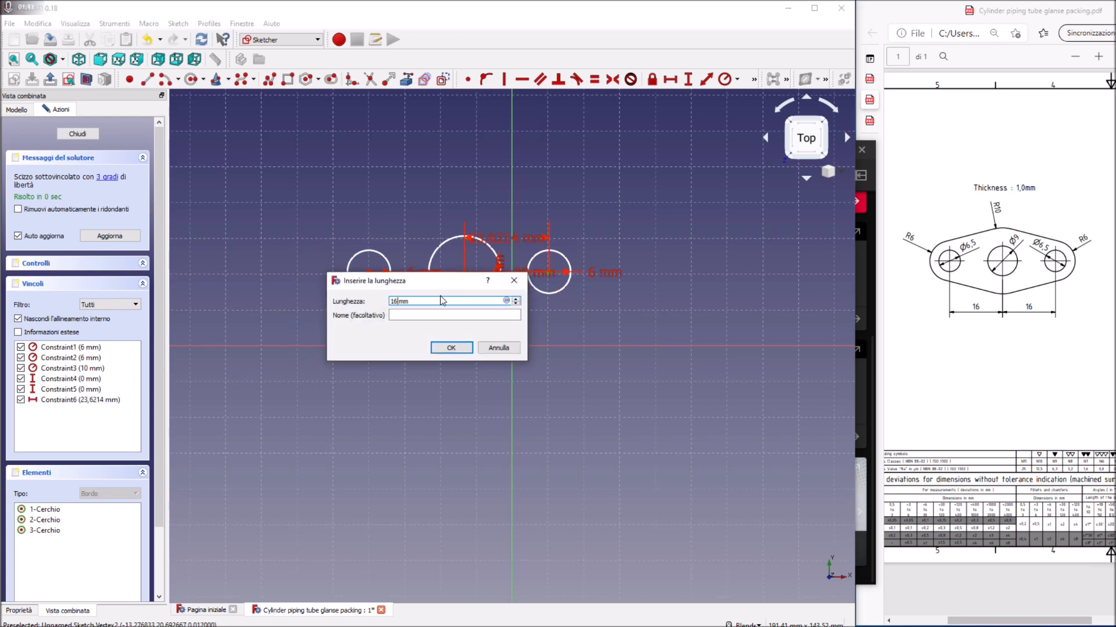
pyautogui.click(451, 347)
pyautogui.click(668, 82)
pyautogui.click(475, 272)
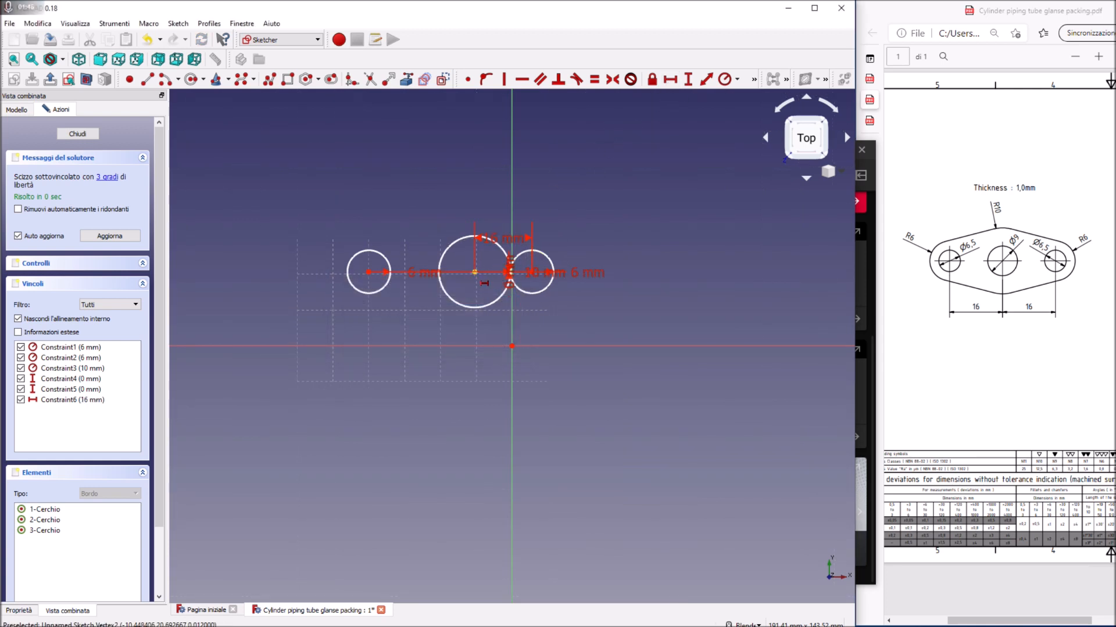
pyautogui.click(369, 272)
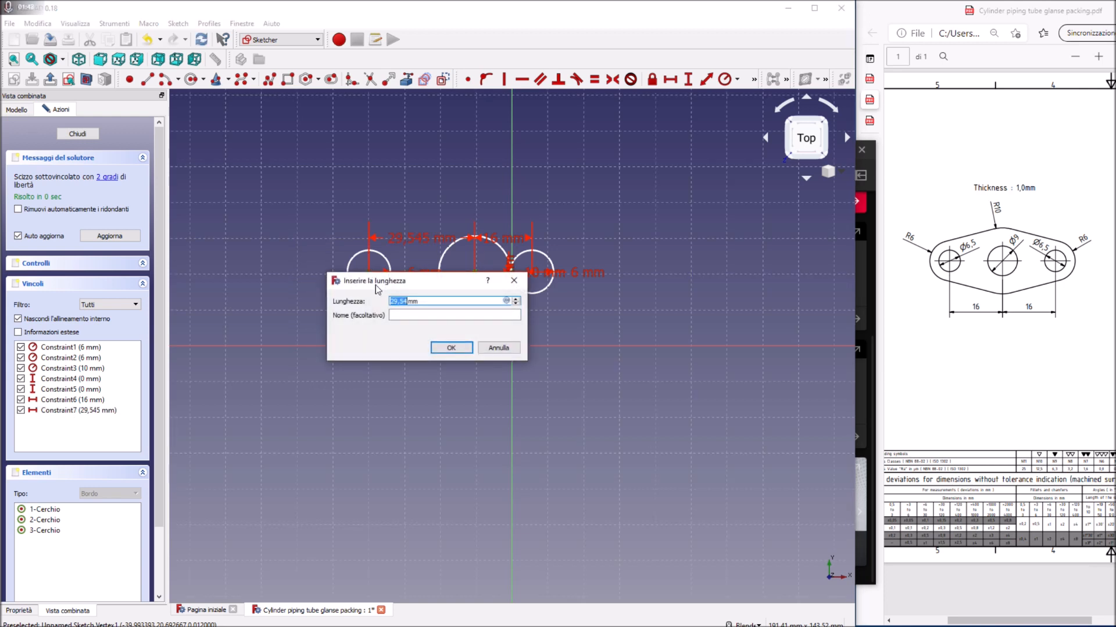
pyautogui.write('16')
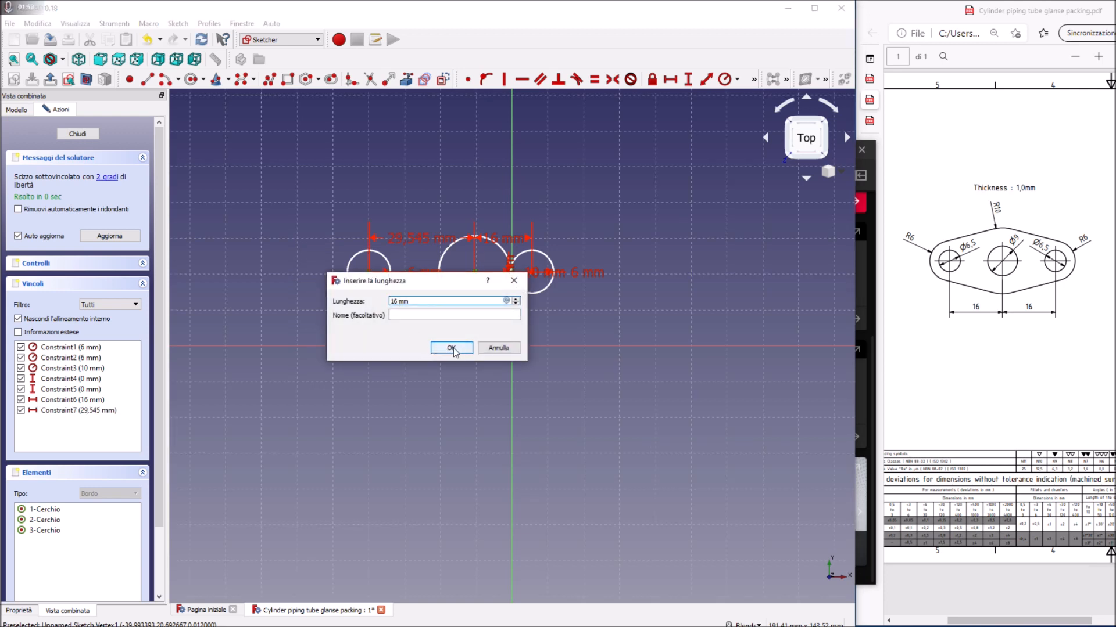
pyautogui.click(451, 347)
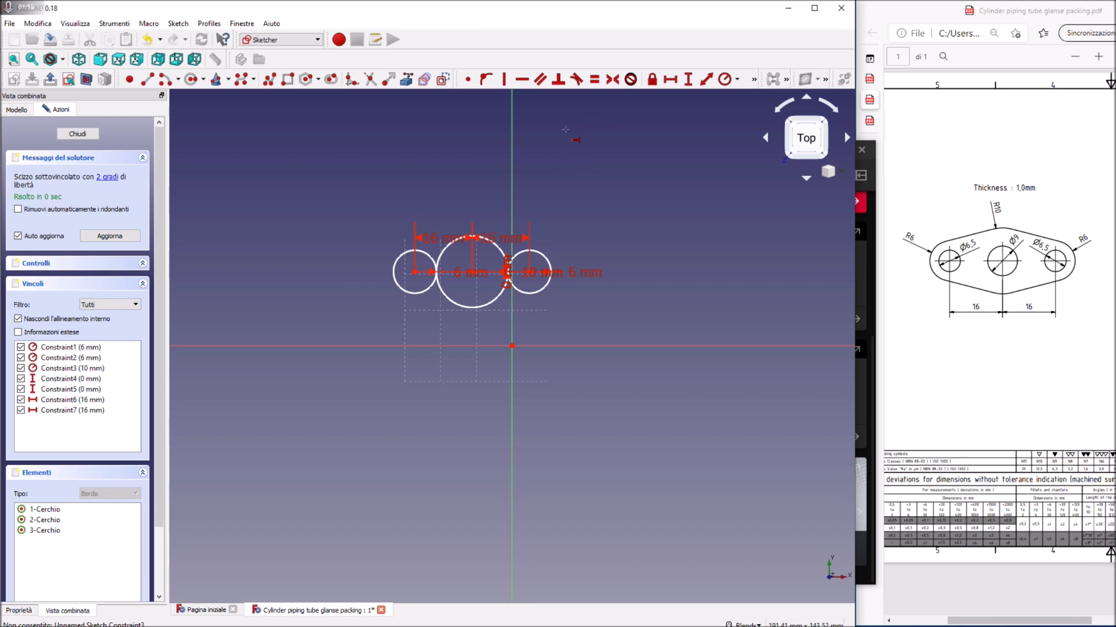
# Save the document and draw a slanted line rising to the right just above the left and middle circles.
pyautogui.scroll(4, 476, 212)
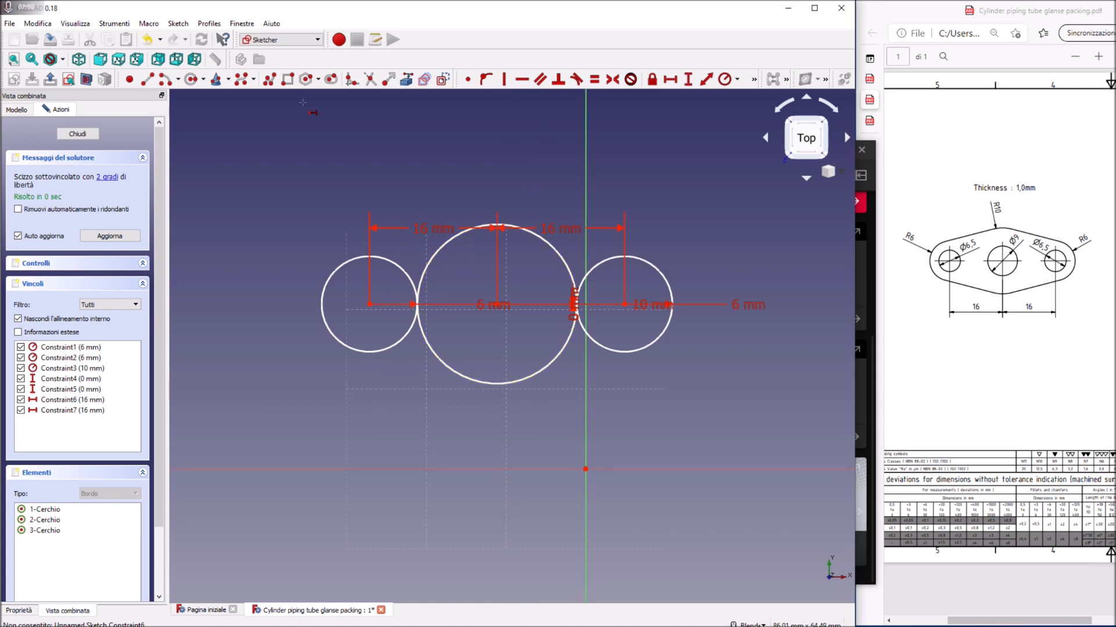
pyautogui.click(50, 39)
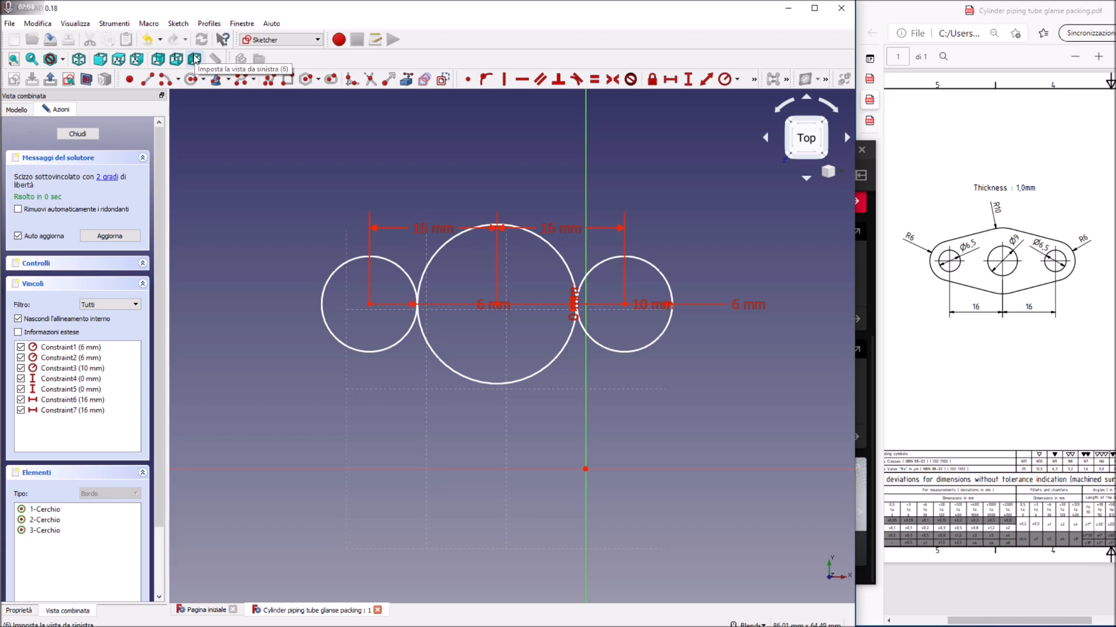
pyautogui.hotkey('shift', 'h')
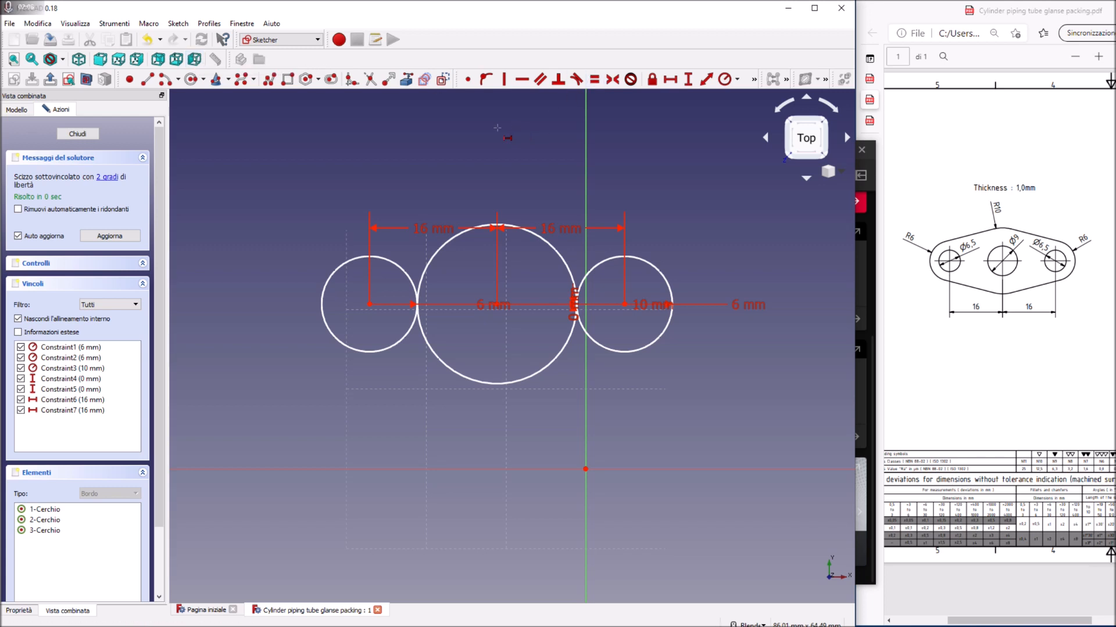
pyautogui.click(147, 79)
pyautogui.click(302, 269)
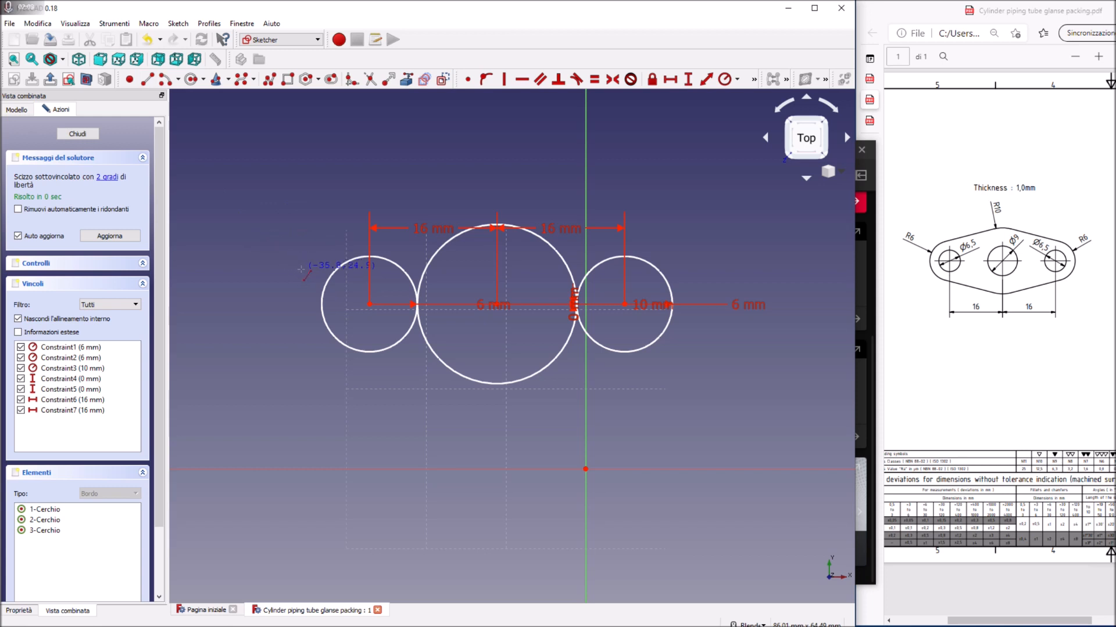
pyautogui.click(535, 199)
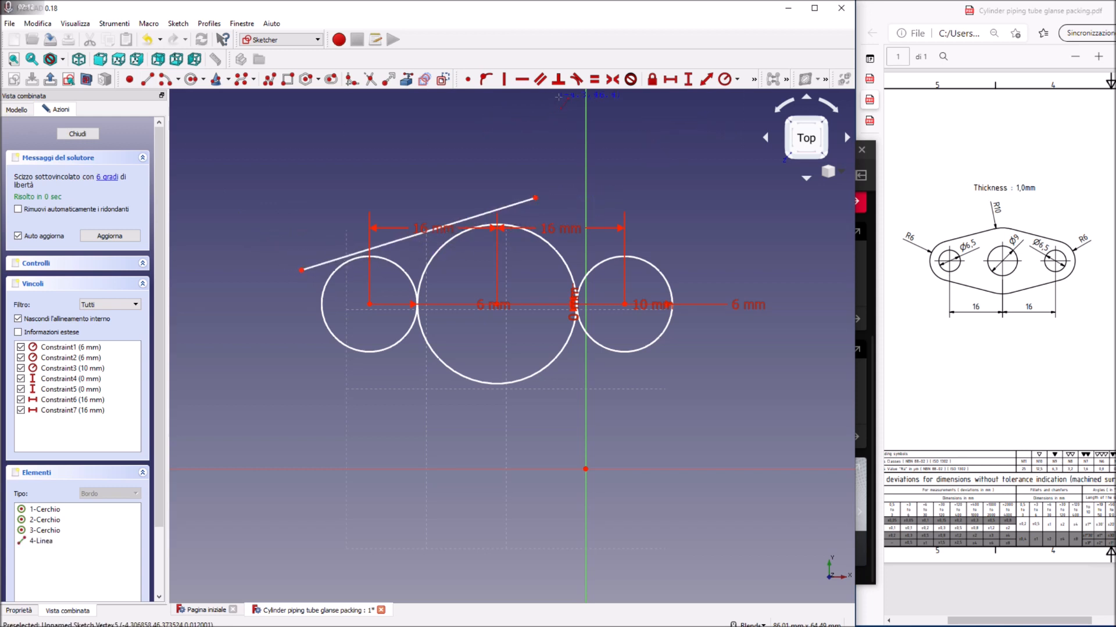
# Constrain the slanted upper line tangent to the middle circle and the left circle.
pyautogui.click(575, 83)
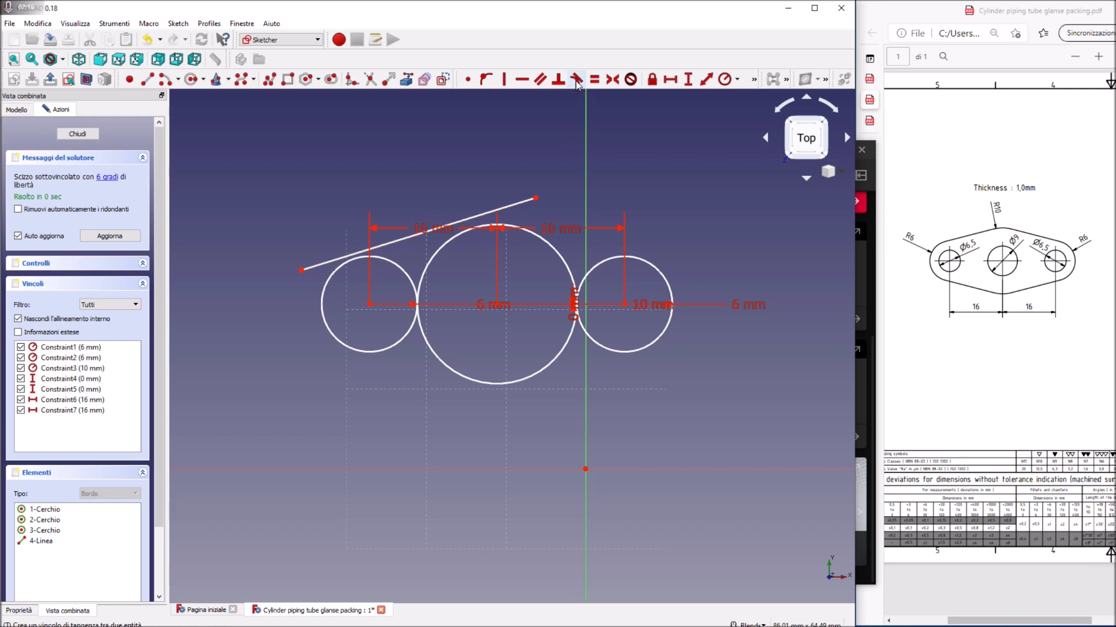
pyautogui.click(515, 204)
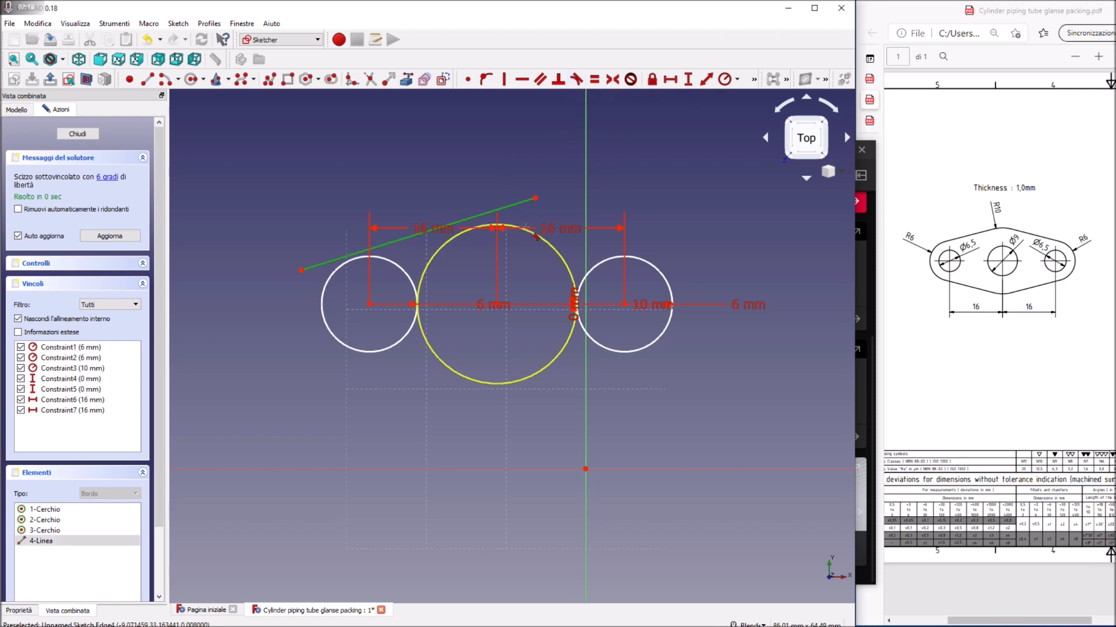
pyautogui.click(532, 234)
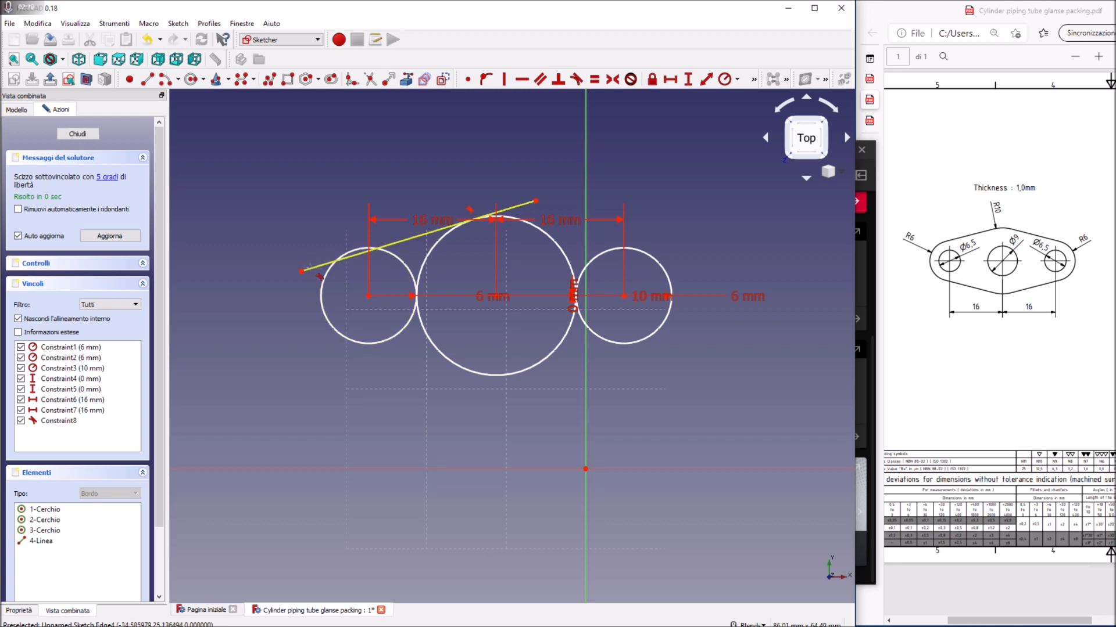
pyautogui.click(323, 265)
pyautogui.click(369, 250)
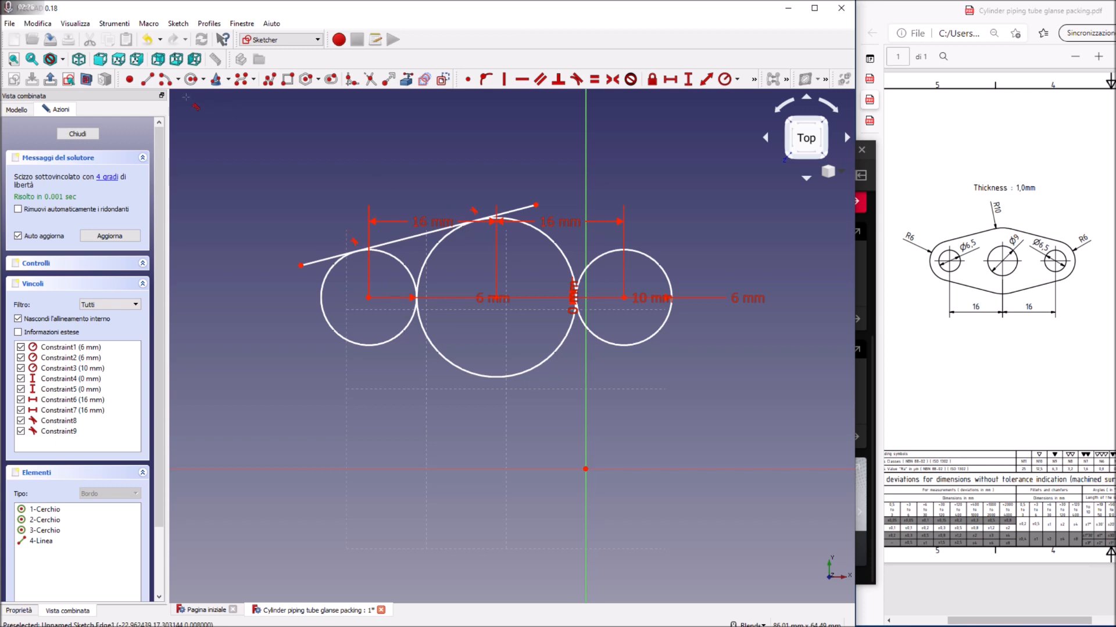
# Draw a slanted line below the left and middle circles and constrain it tangent to both.
pyautogui.click(293, 318)
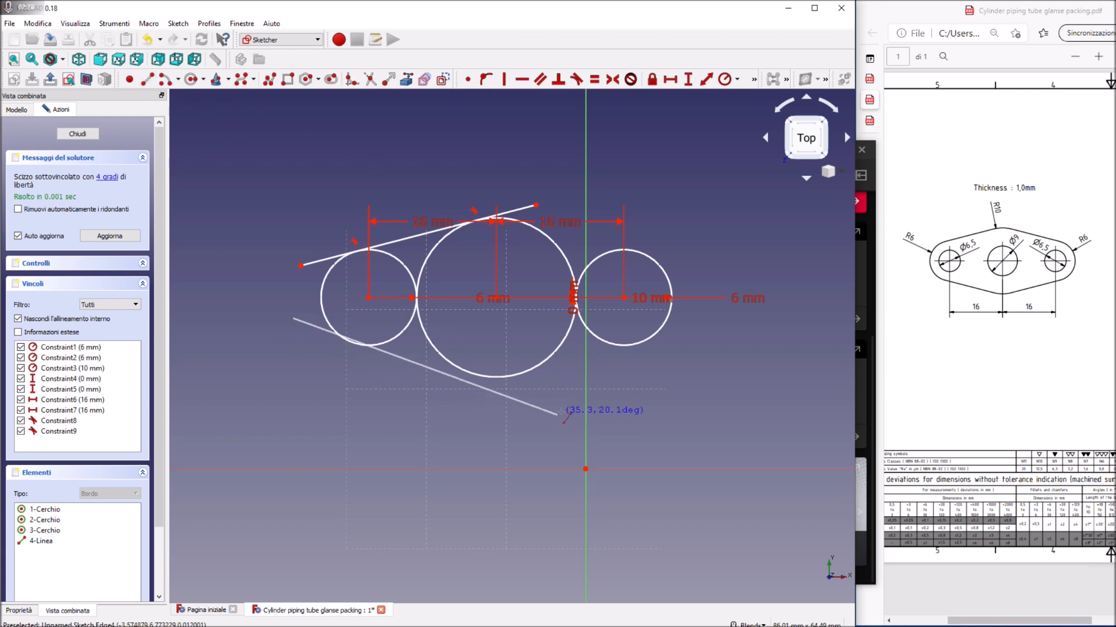
pyautogui.click(572, 393)
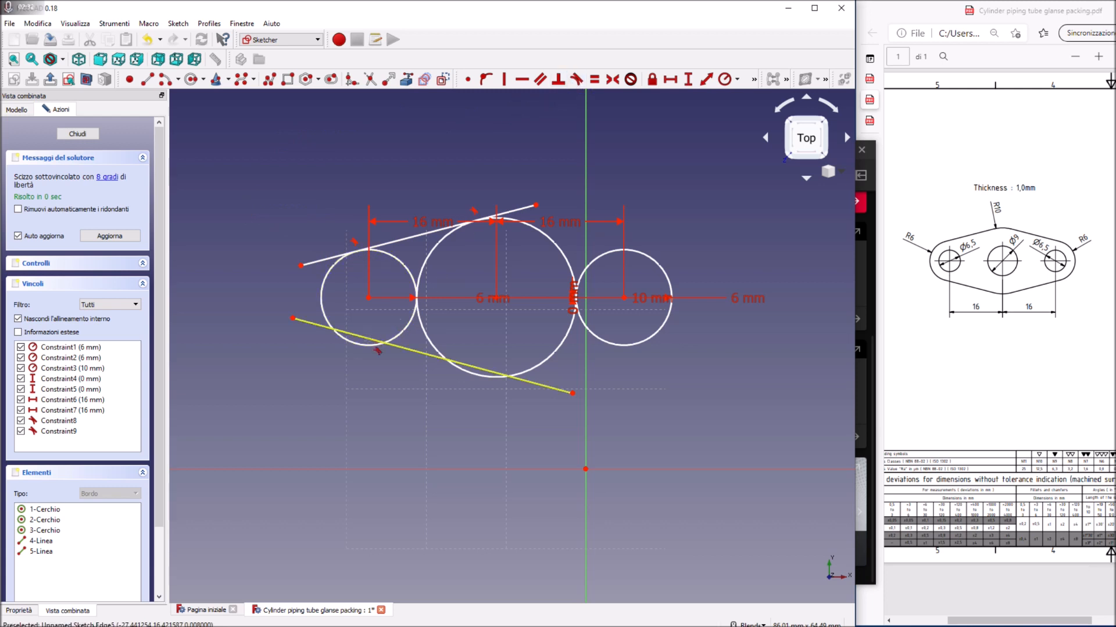
pyautogui.click(375, 342)
pyautogui.click(372, 345)
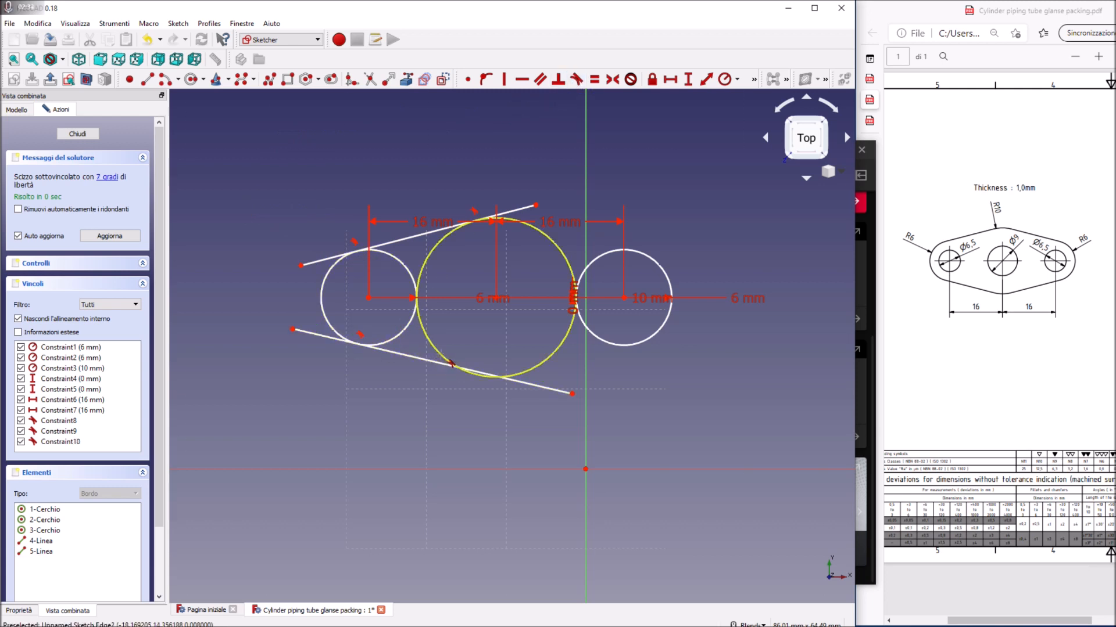
pyautogui.click(451, 363)
pyautogui.click(530, 386)
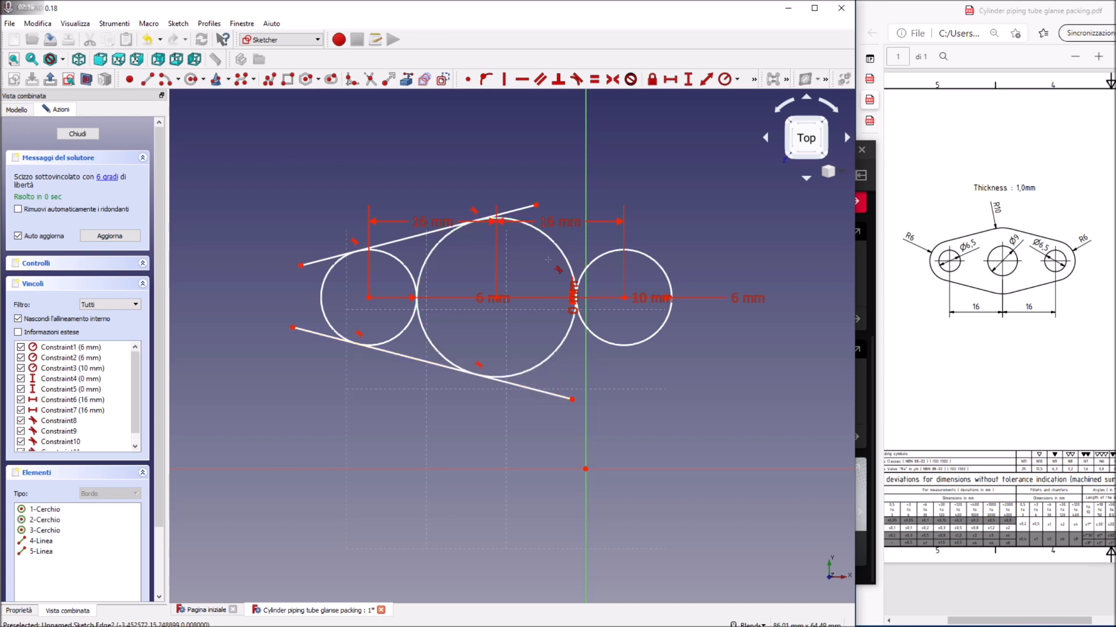
# Trim the ends of the upper and lower tangent lines that extend past the left and middle circles.
pyautogui.click(371, 81)
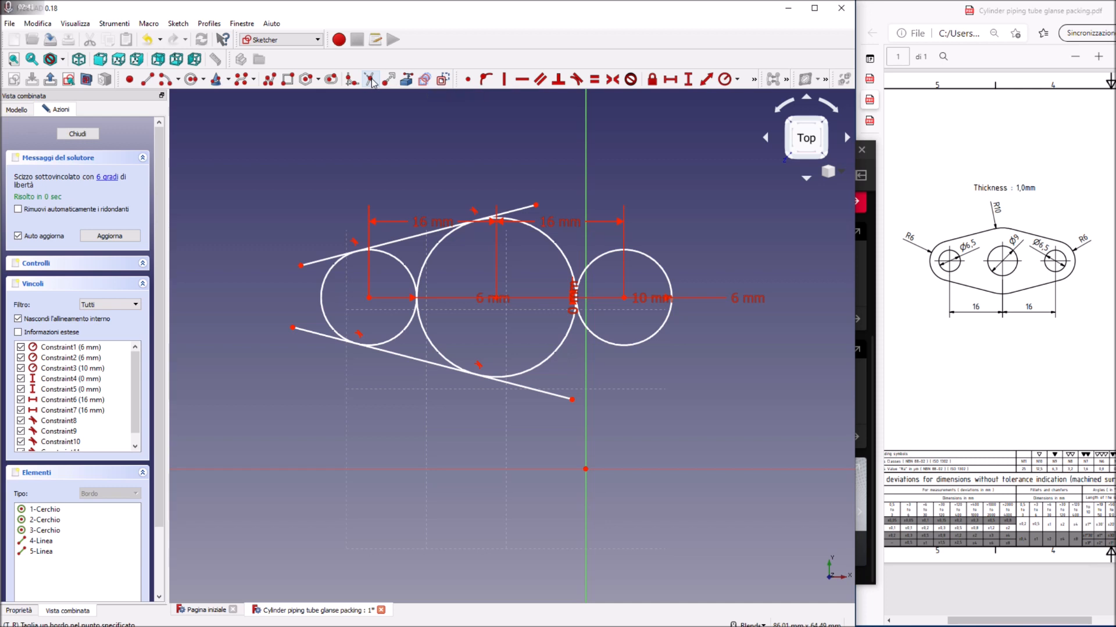
pyautogui.click(325, 265)
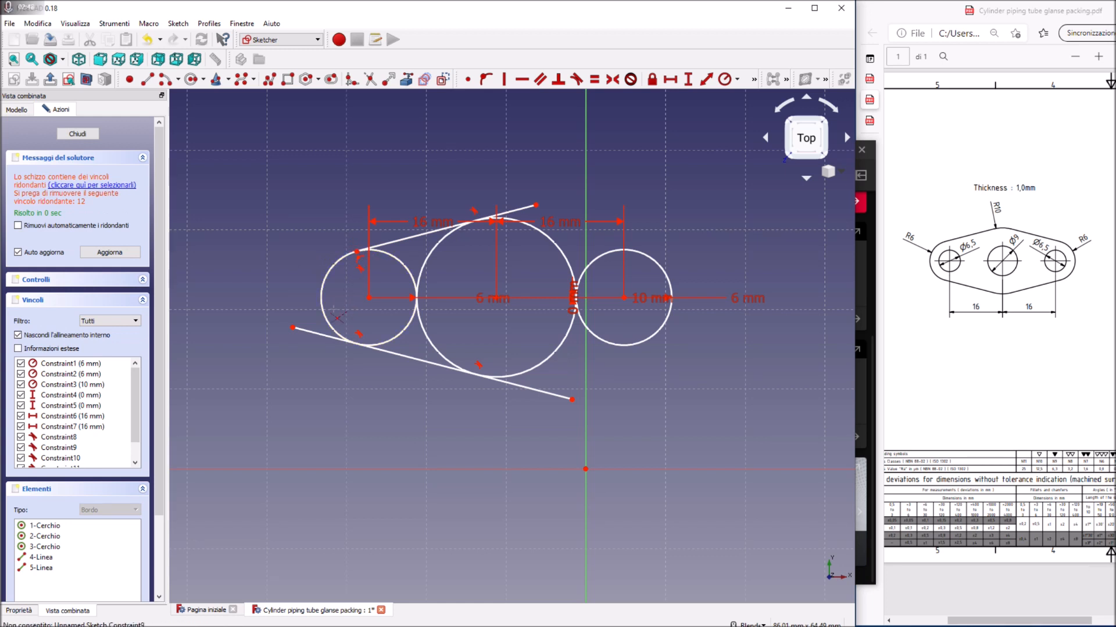
pyautogui.click(313, 333)
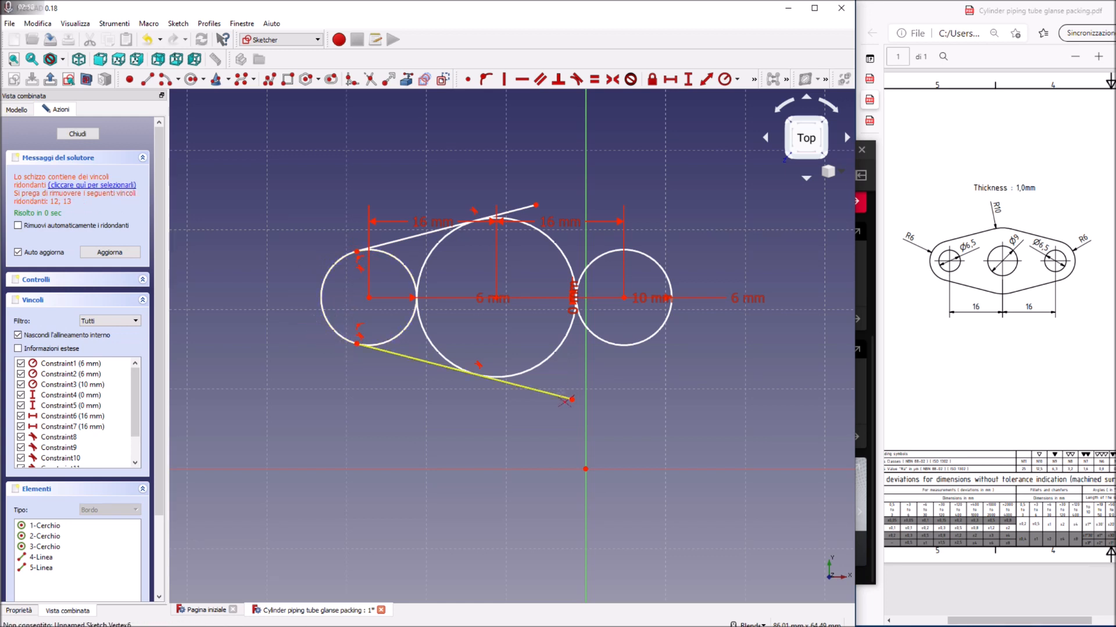
pyautogui.click(526, 387)
pyautogui.click(528, 213)
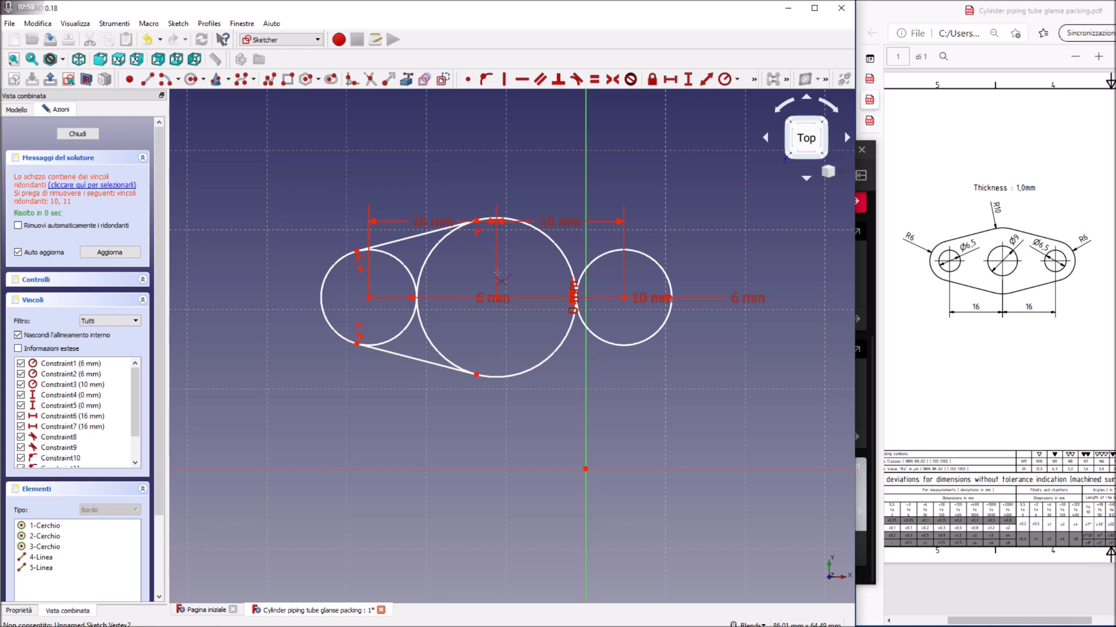
# Draw two slanted lines converging to the right, one above and one below the middle and right circles.
pyautogui.click(152, 81)
pyautogui.click(460, 204)
pyautogui.click(708, 276)
pyautogui.click(767, 284)
pyautogui.click(366, 421)
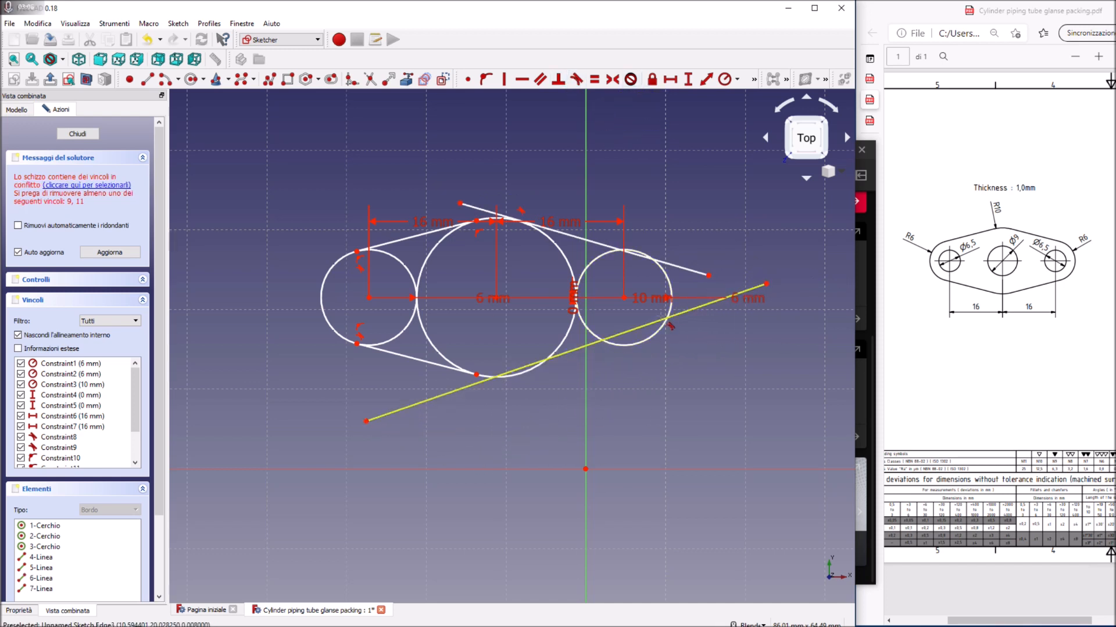
# Try to constrain the lower right line tangent to the right circle and the upper right line tangent to the middle and right circles.
pyautogui.click(663, 319)
pyautogui.click(660, 328)
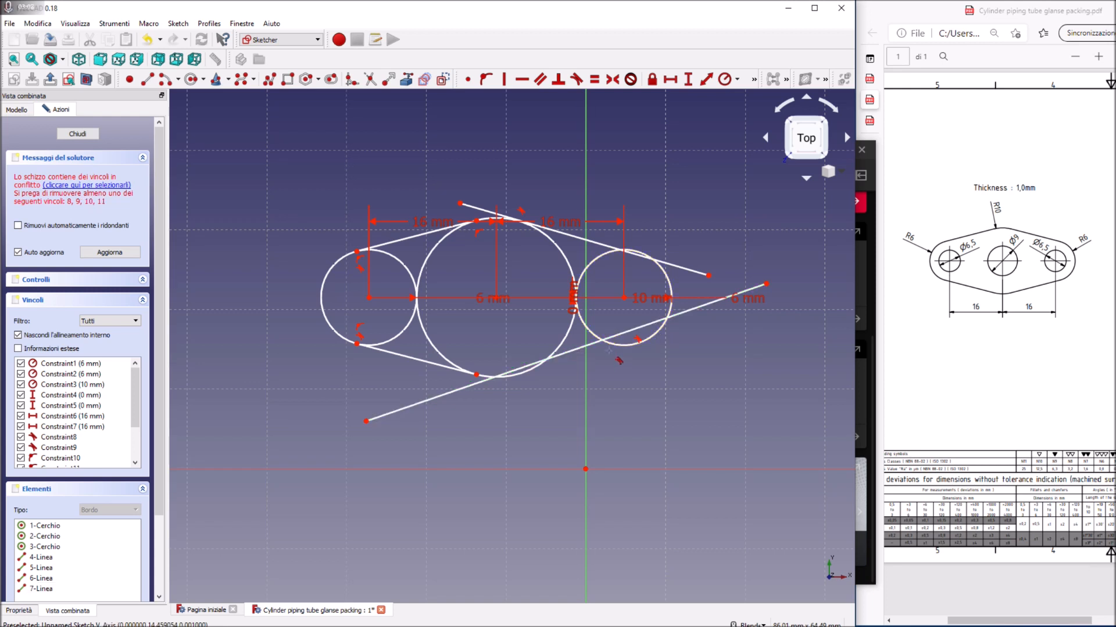
pyautogui.click(648, 326)
pyautogui.click(649, 340)
pyautogui.click(559, 237)
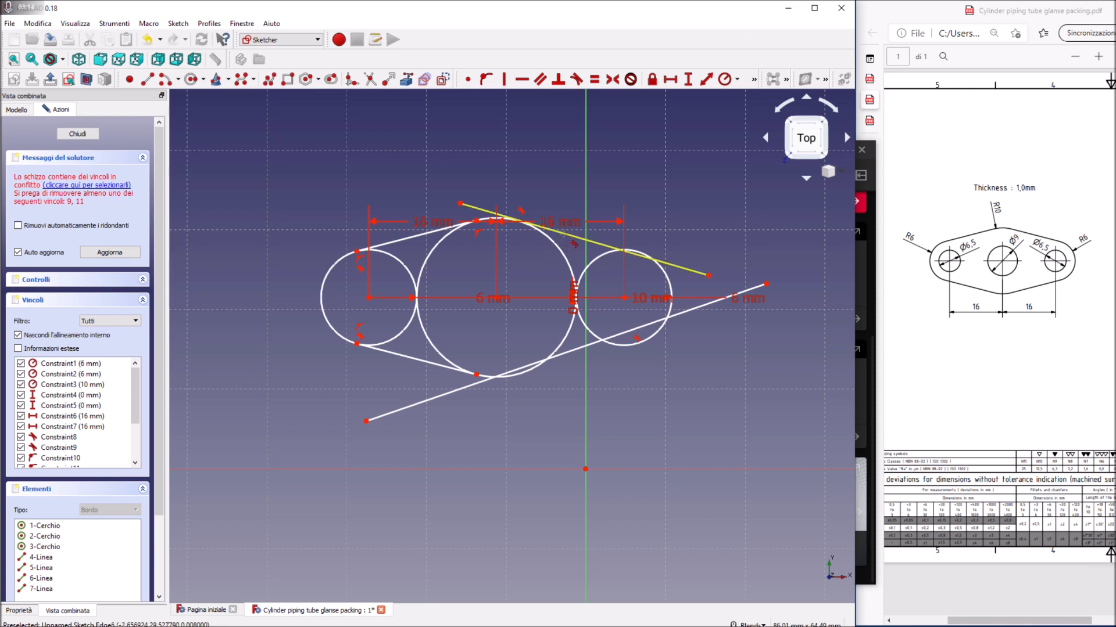
pyautogui.click(556, 251)
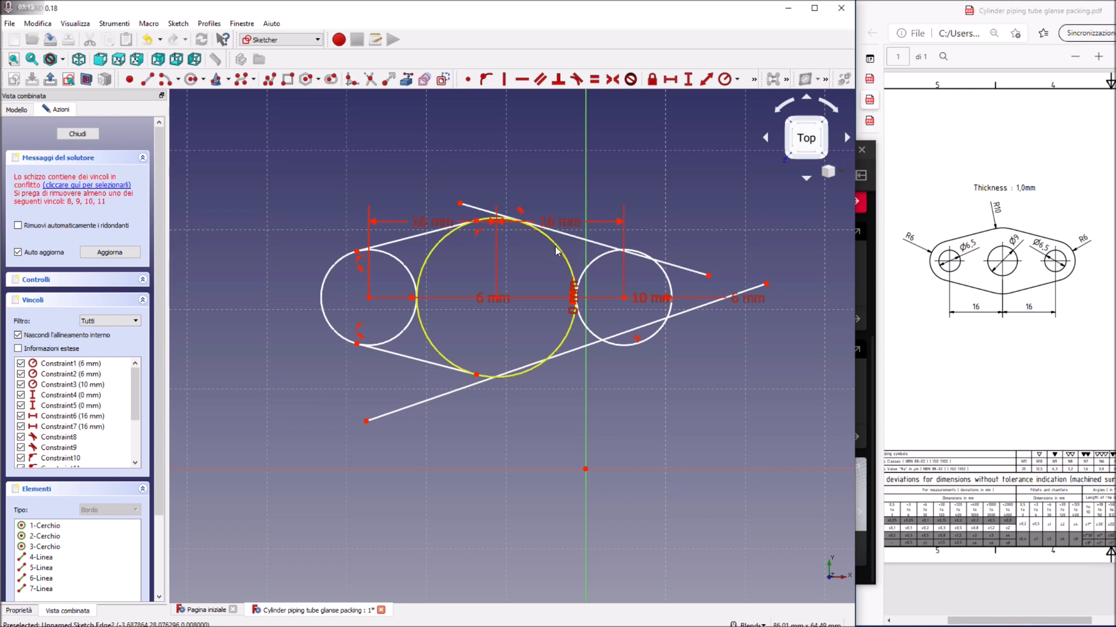
pyautogui.click(681, 268)
pyautogui.click(674, 284)
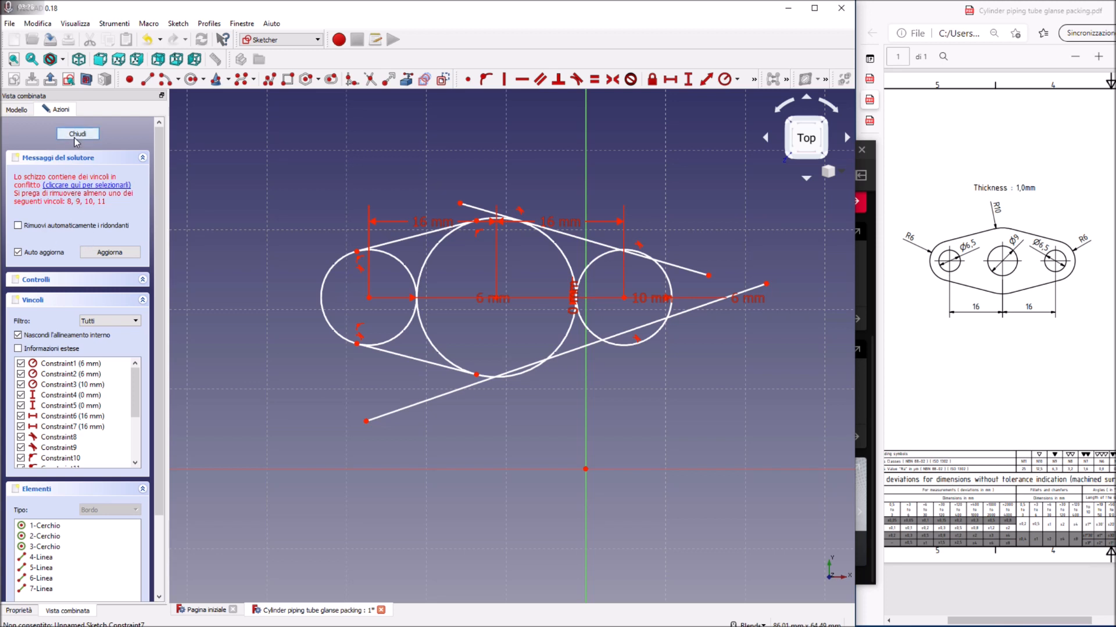
# Undo the tangent constraints on the two right-hand lines and the drawing of both lines.
pyautogui.click(37, 23)
pyautogui.click(39, 38)
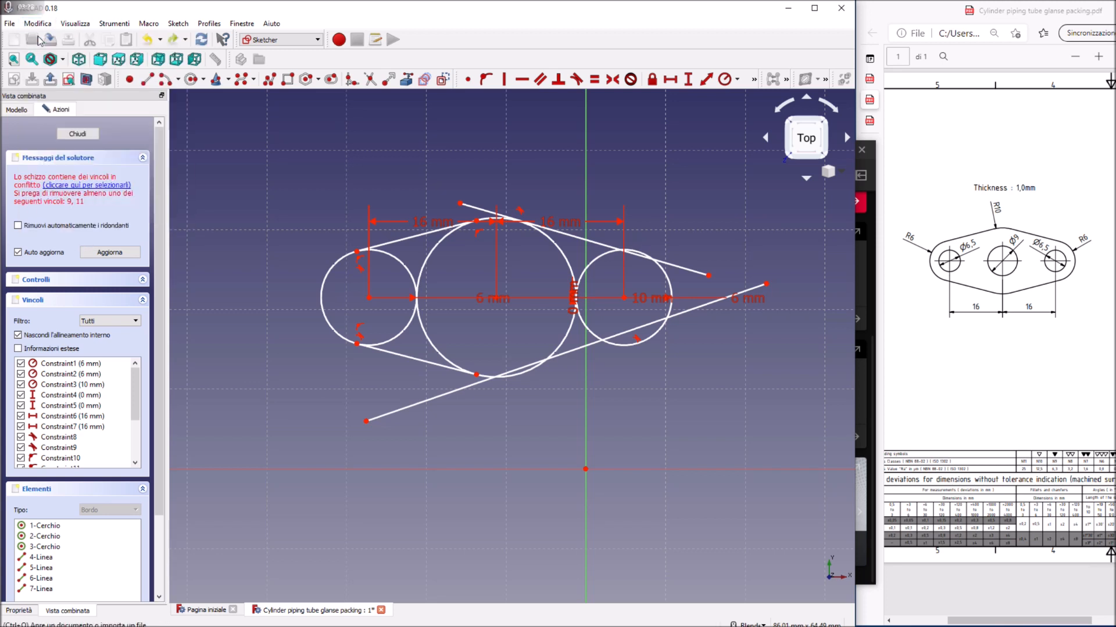
pyautogui.click(41, 25)
pyautogui.click(46, 40)
pyautogui.click(39, 24)
pyautogui.click(48, 38)
pyautogui.click(41, 24)
pyautogui.click(50, 38)
pyautogui.click(37, 23)
pyautogui.click(51, 37)
pyautogui.click(38, 24)
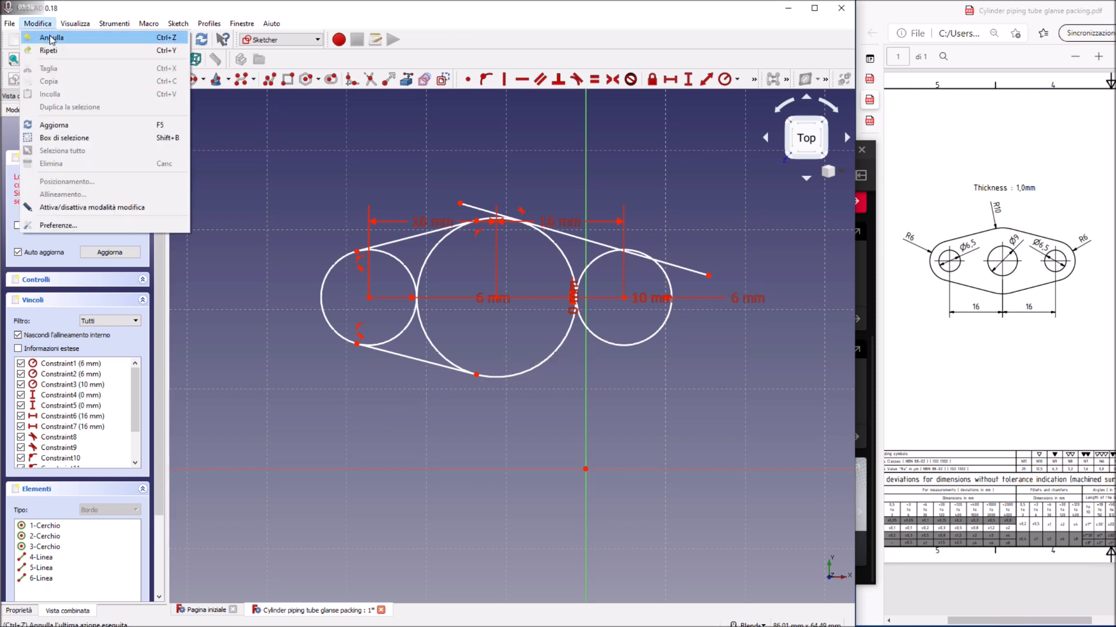
pyautogui.click(52, 37)
pyautogui.click(37, 24)
pyautogui.click(51, 38)
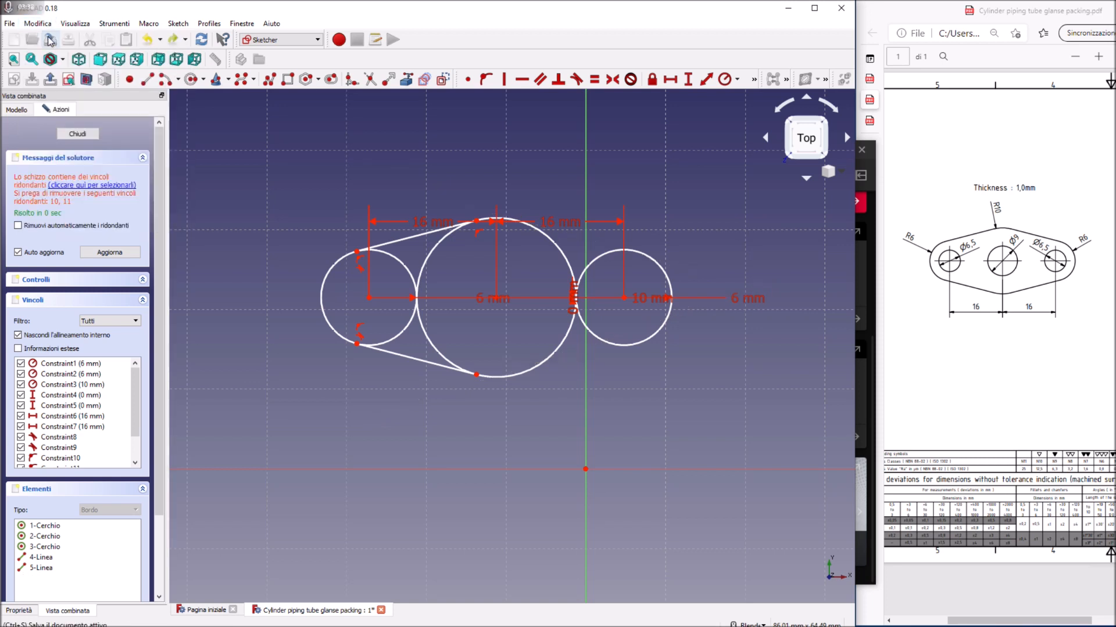
# Undo all trims on the upper and lower left-hand tangent lines.
pyautogui.click(38, 24)
pyautogui.click(51, 37)
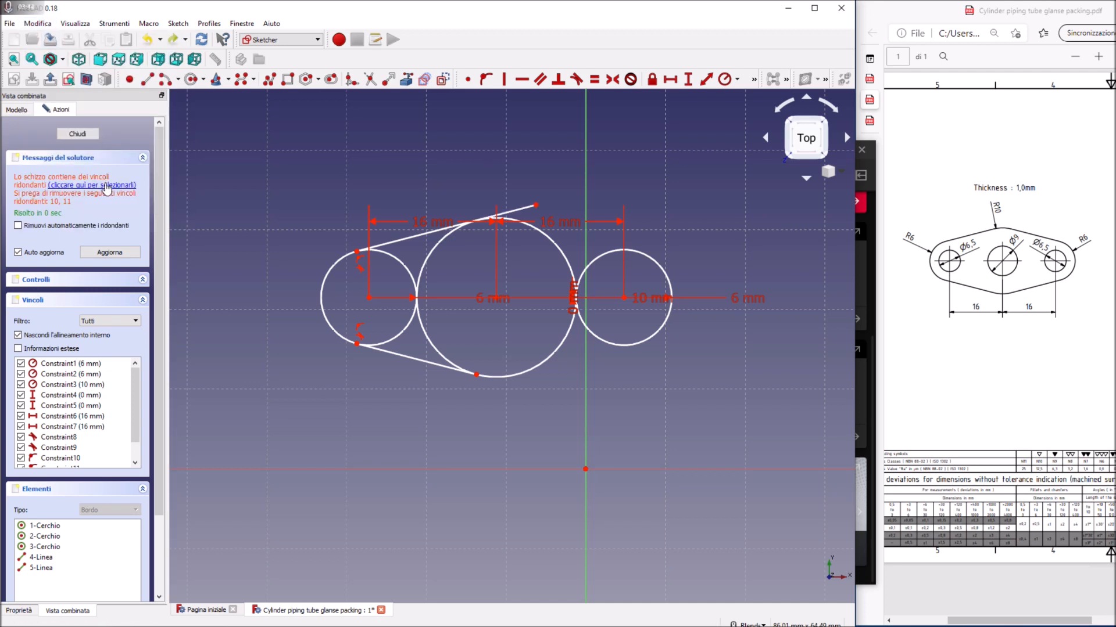
pyautogui.click(37, 23)
pyautogui.click(51, 50)
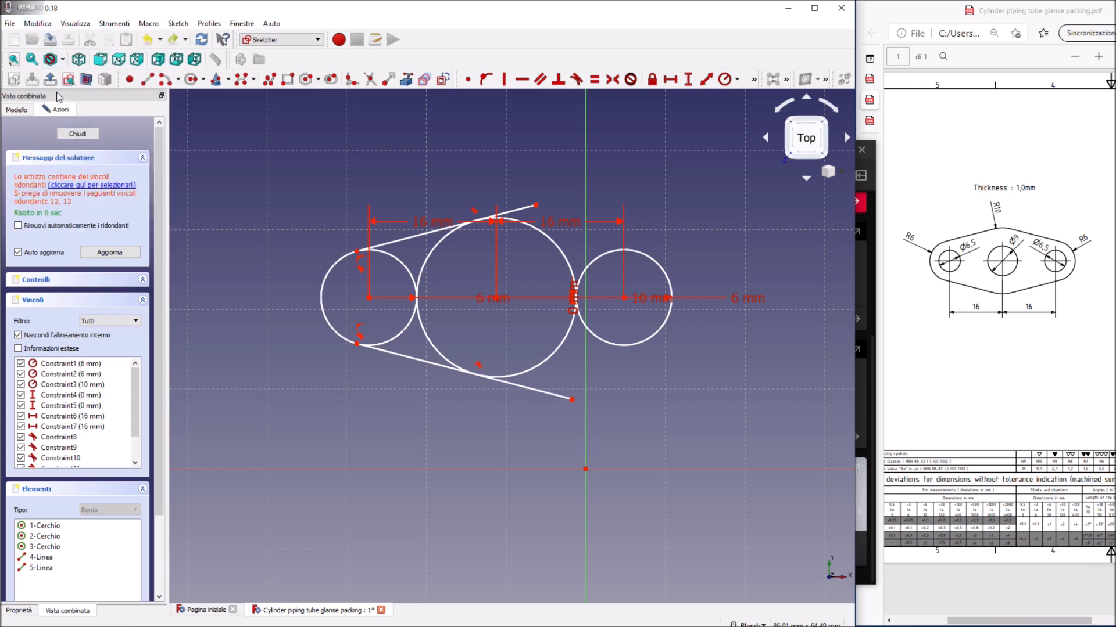
pyautogui.click(40, 24)
pyautogui.click(43, 38)
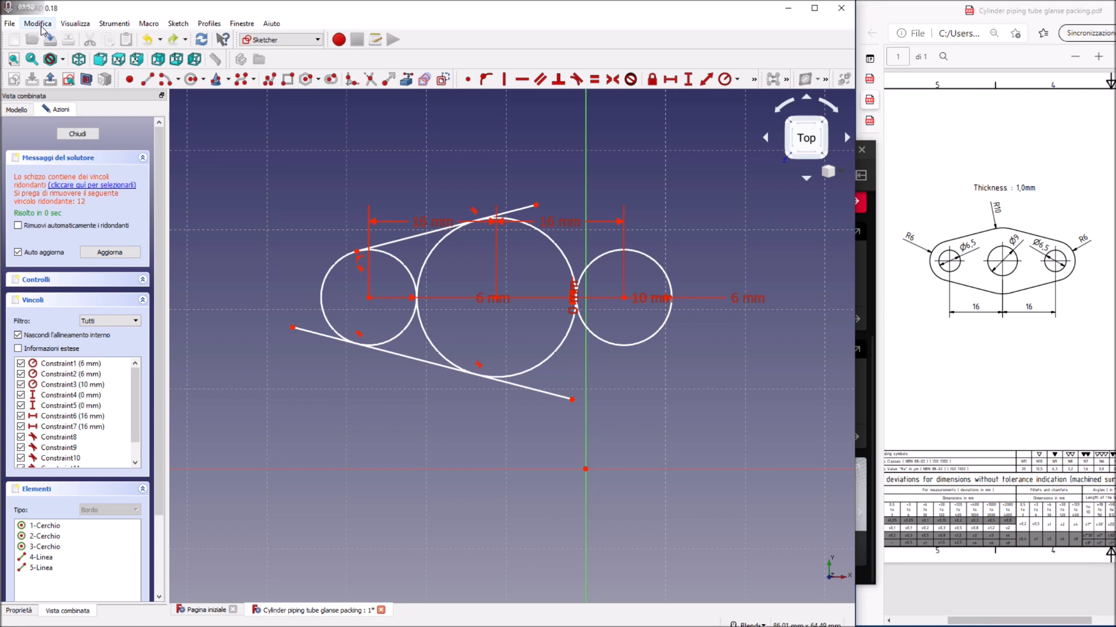
pyautogui.click(41, 27)
pyautogui.click(45, 38)
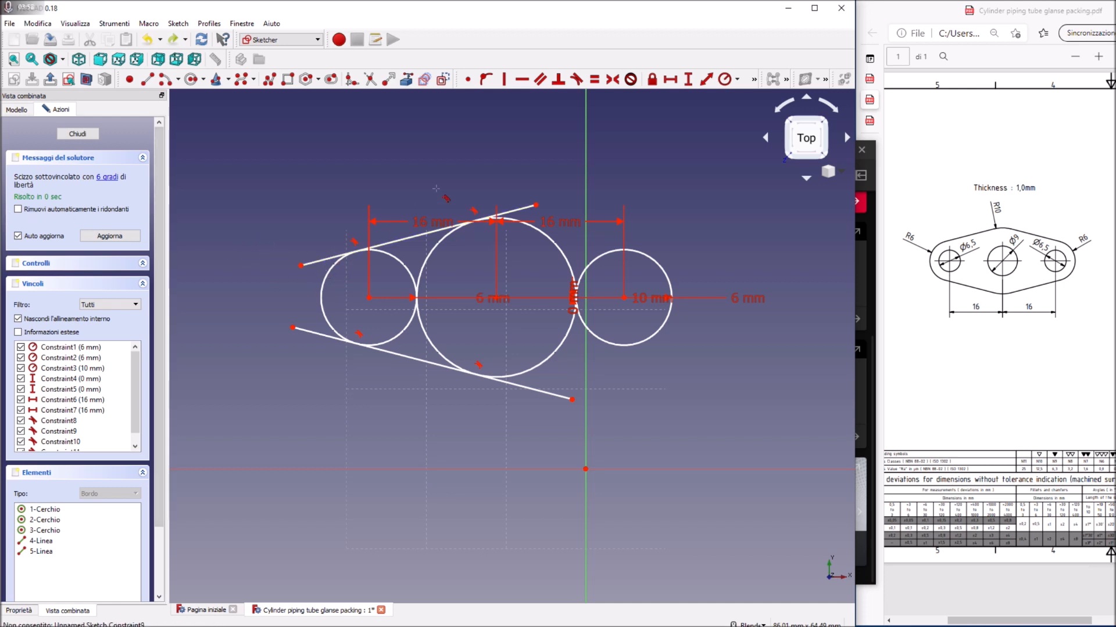
# Enable automatic removal of redundant constraints and trim the upper line's left overhang at the left circle.
pyautogui.click(364, 84)
pyautogui.click(329, 259)
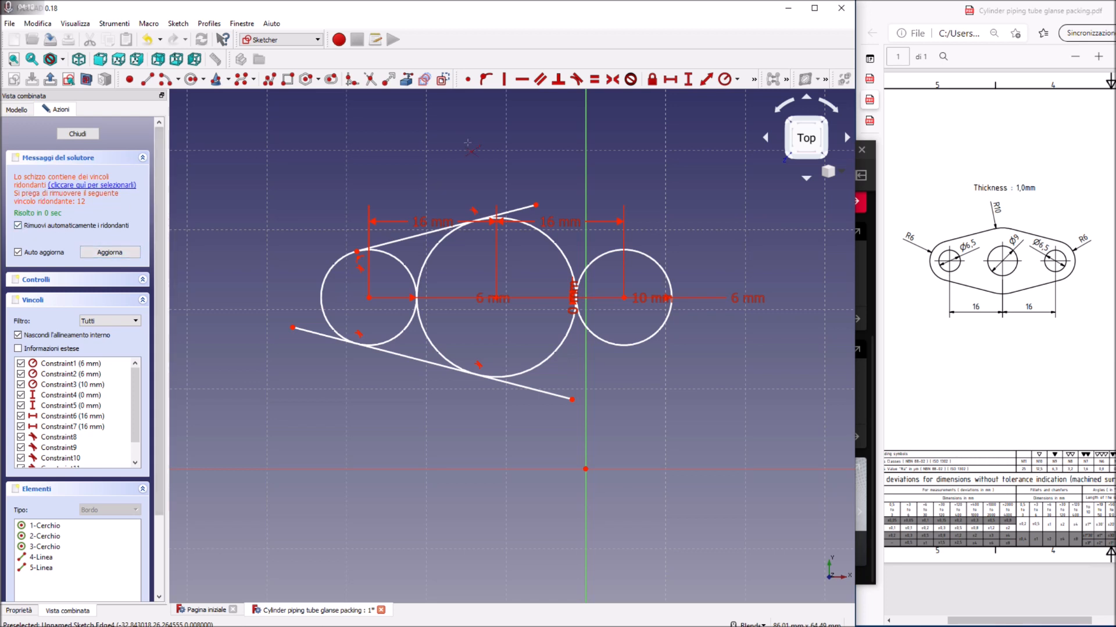
# Reapply the tangent constraints between the trimmed upper line and the middle and left circles.
pyautogui.click(524, 210)
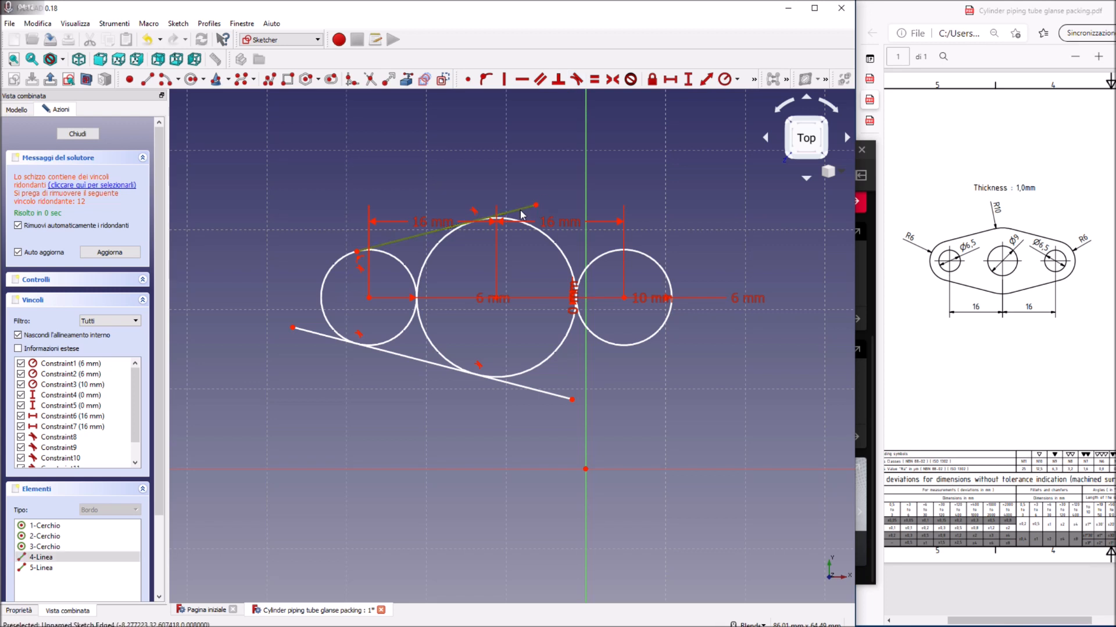
pyautogui.click(538, 234)
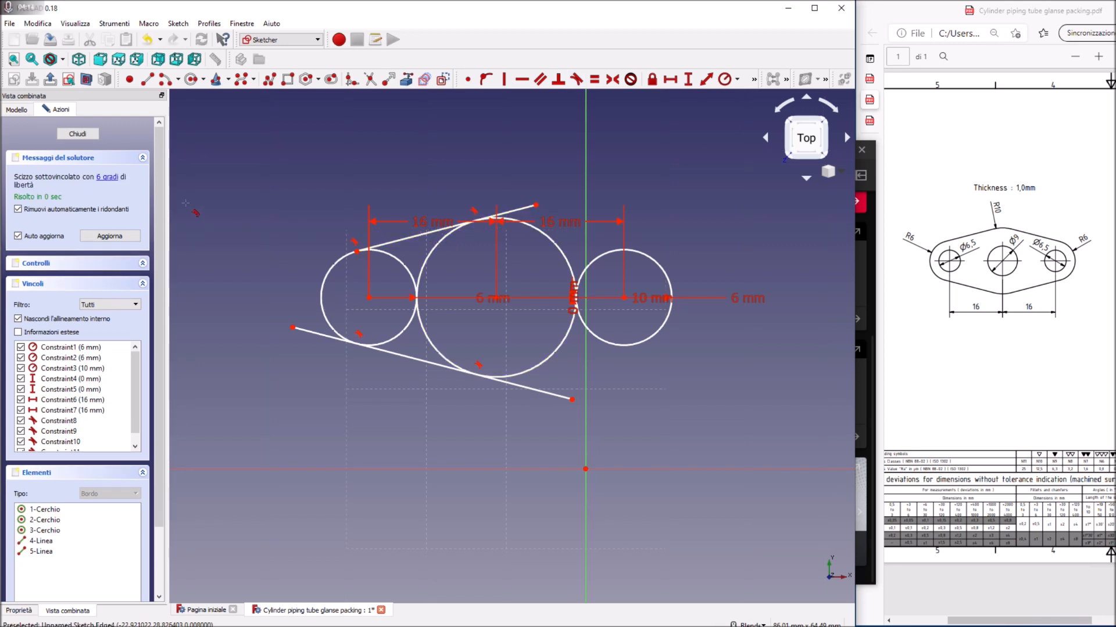
pyautogui.click(384, 245)
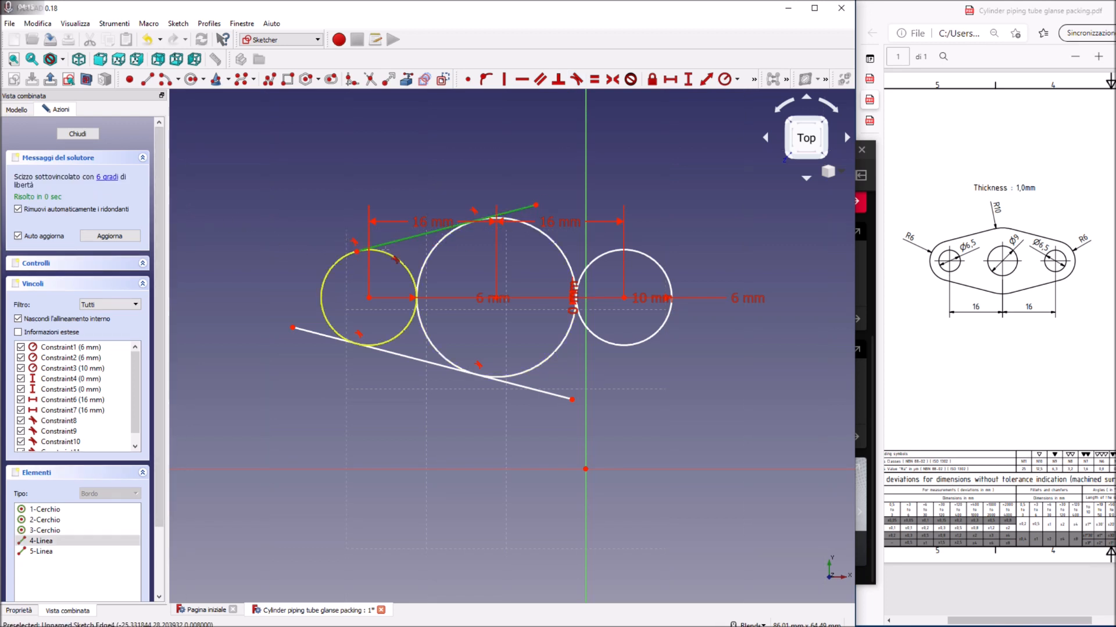
pyautogui.click(391, 259)
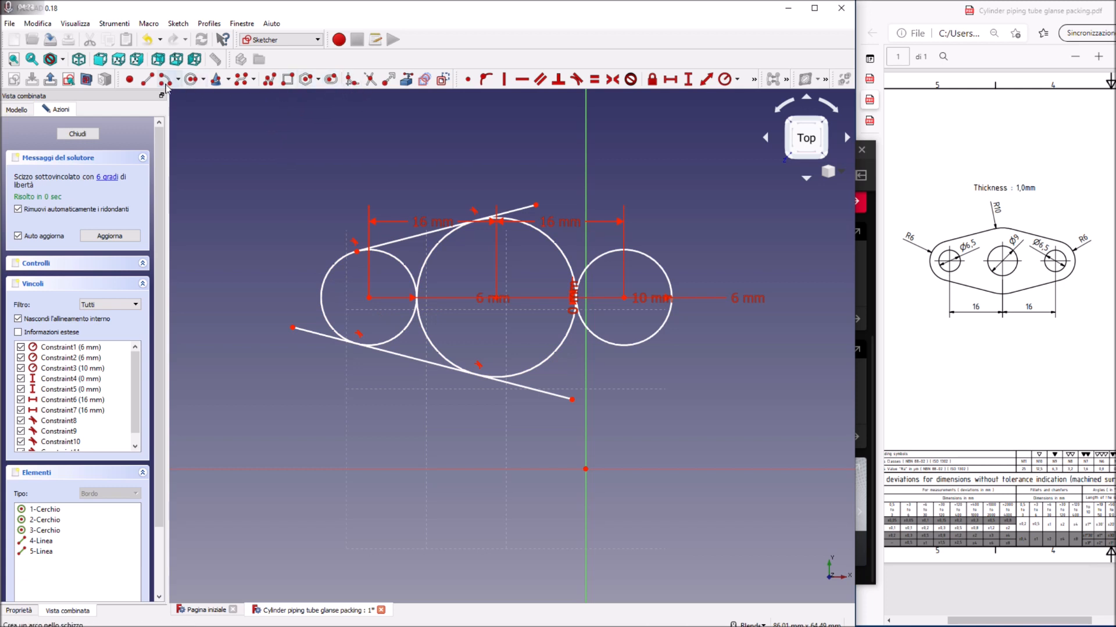
# Trim both ends of the lower line and the right end of the upper line at their tangent circles.
pyautogui.click(369, 81)
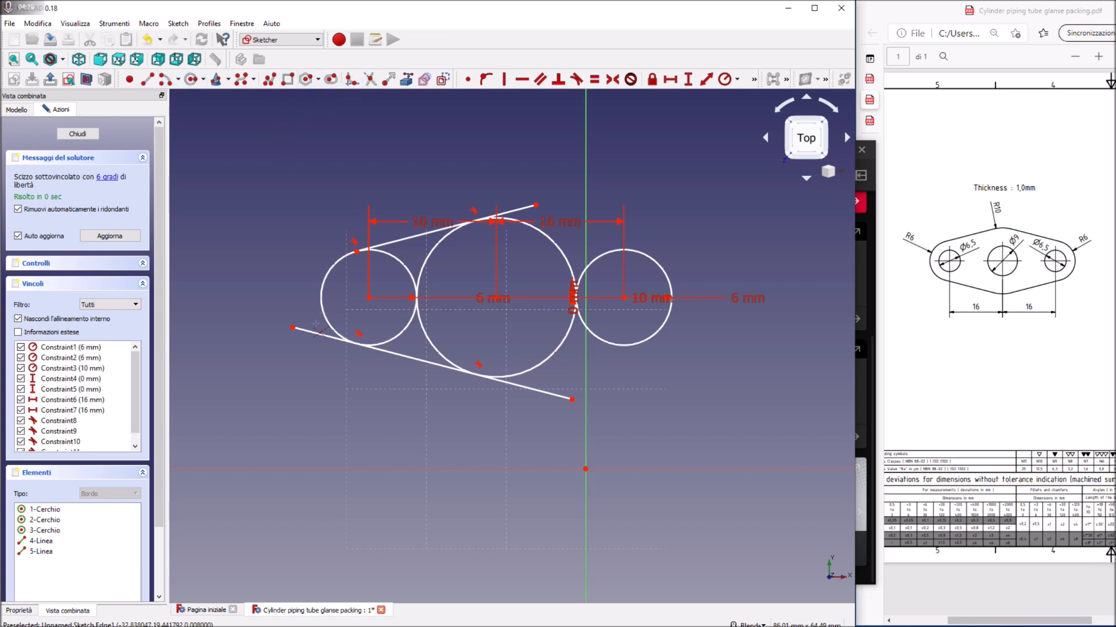
pyautogui.click(552, 394)
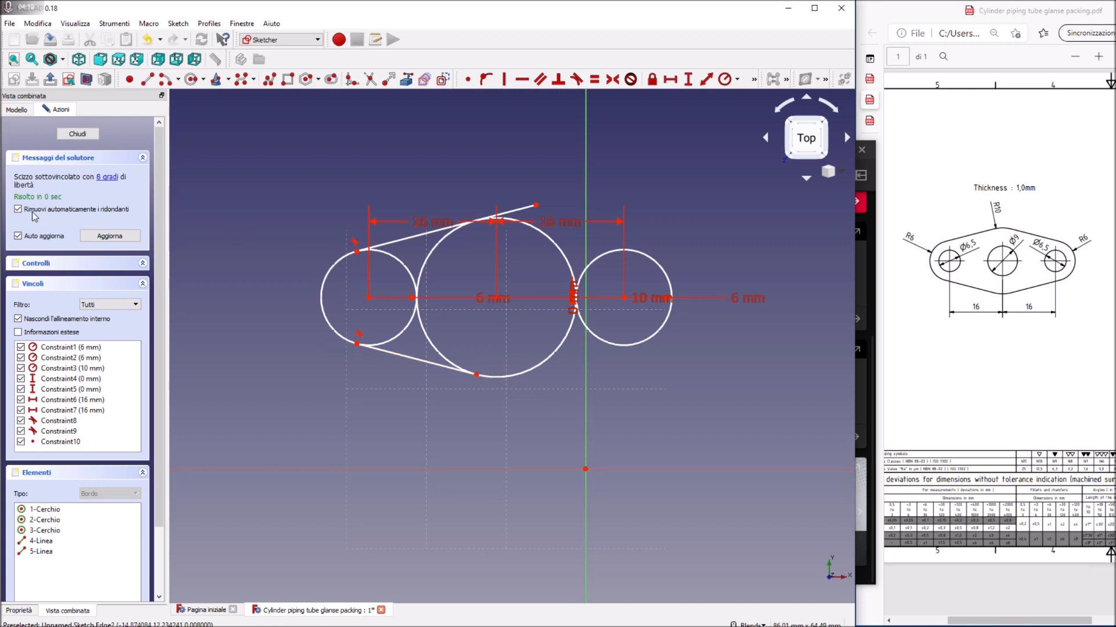
pyautogui.click(531, 214)
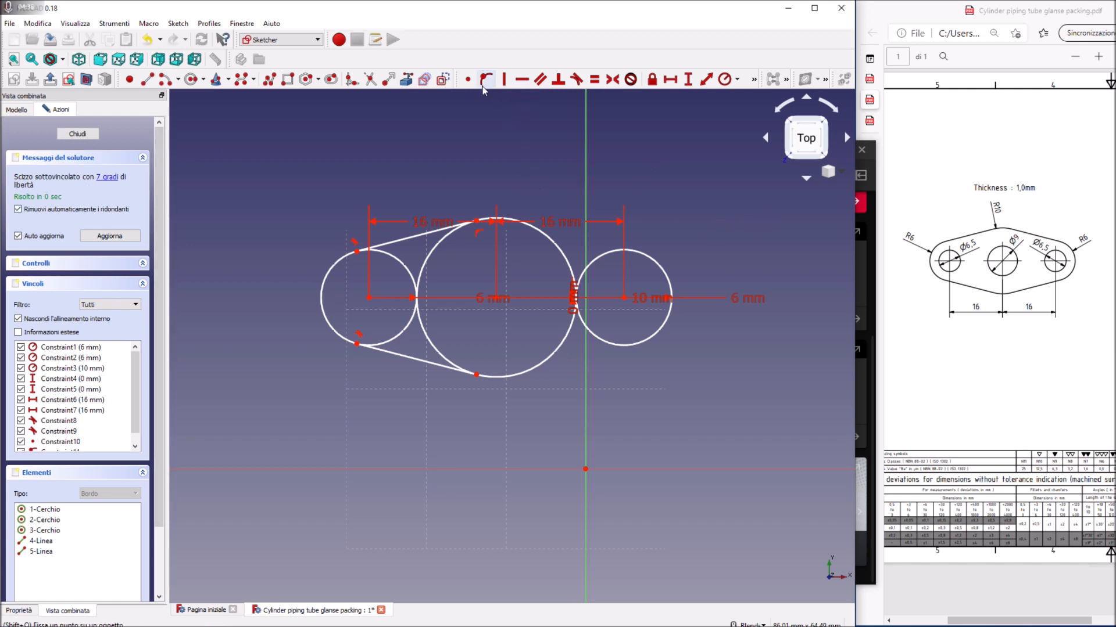
# Draw a line sloping down to the right above the middle and right circles and one rising to the right below them.
pyautogui.click(465, 203)
pyautogui.click(741, 265)
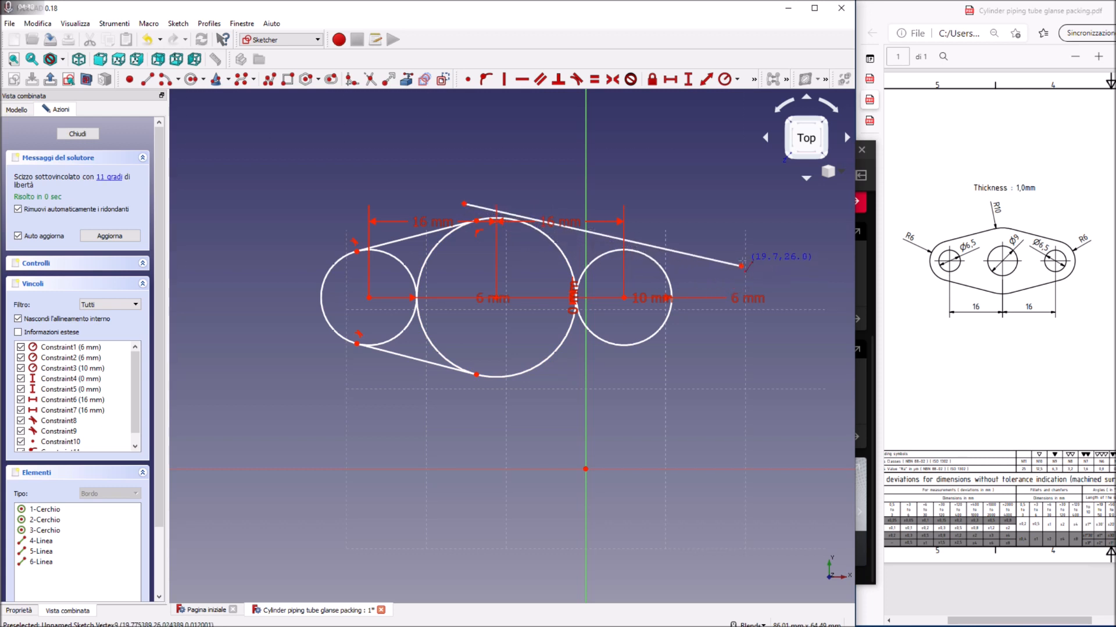
pyautogui.click(423, 392)
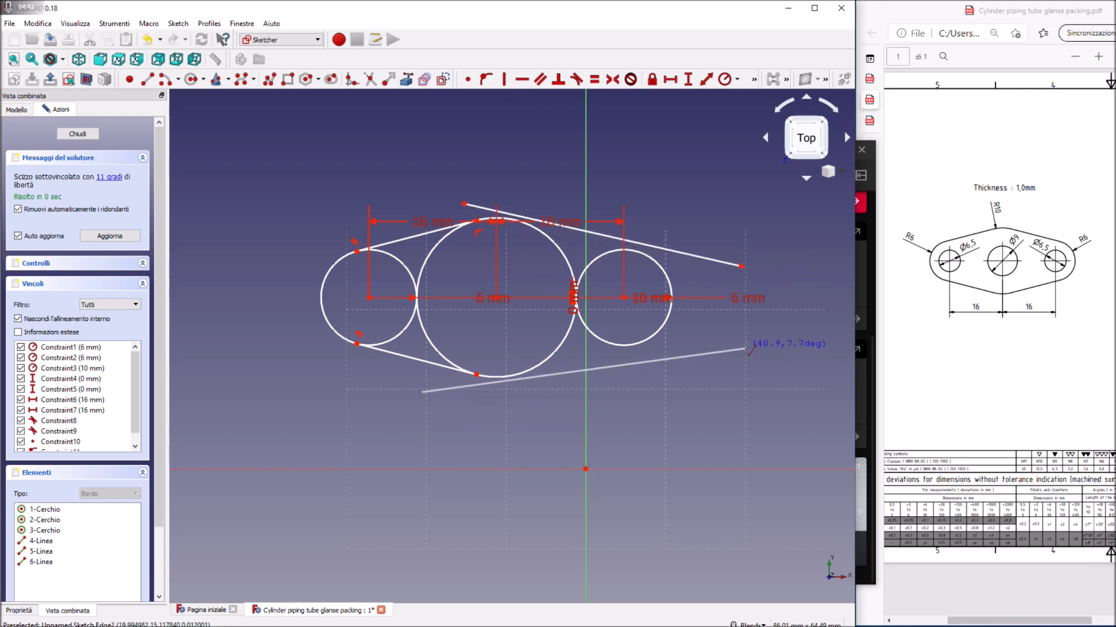
pyautogui.click(780, 296)
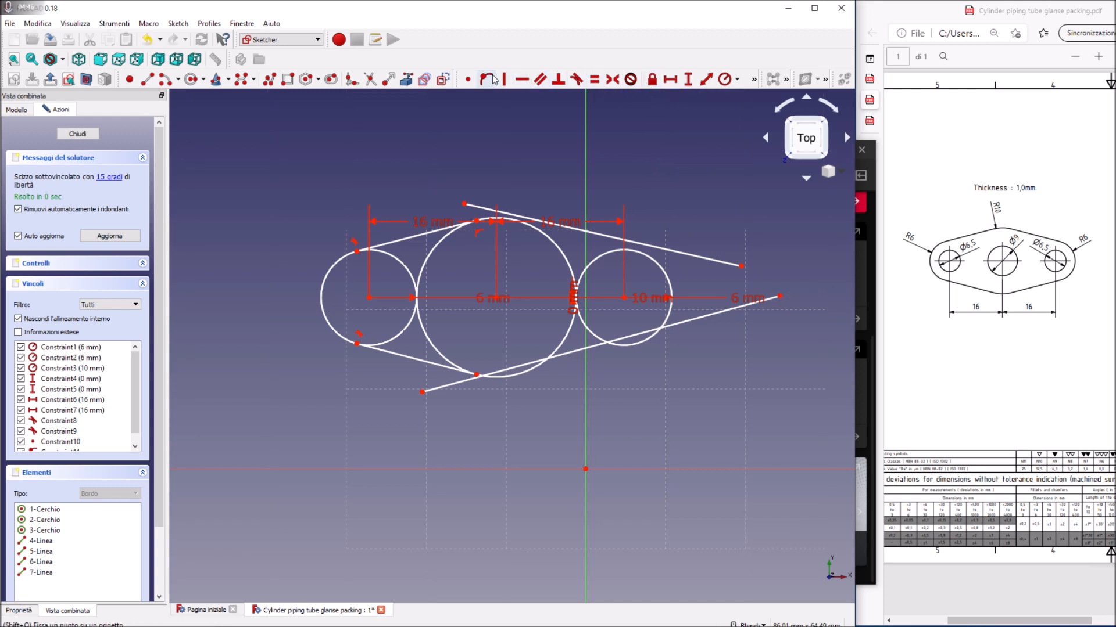
# Make the upper right sloping line tangent to the middle circle and to the right circle.
pyautogui.click(531, 79)
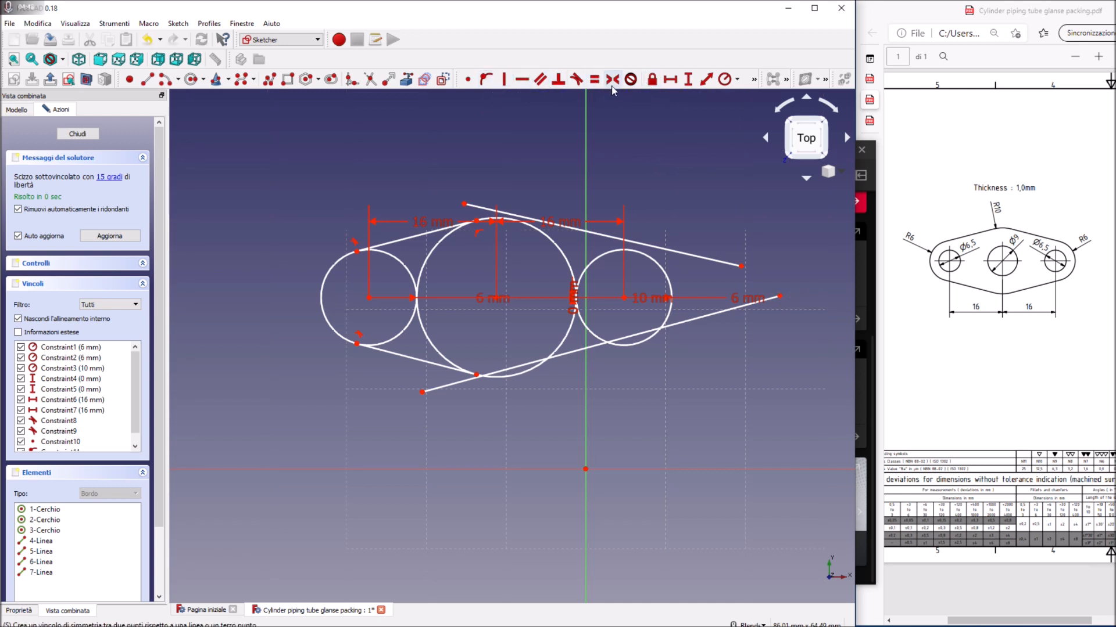
pyautogui.click(491, 211)
pyautogui.click(443, 241)
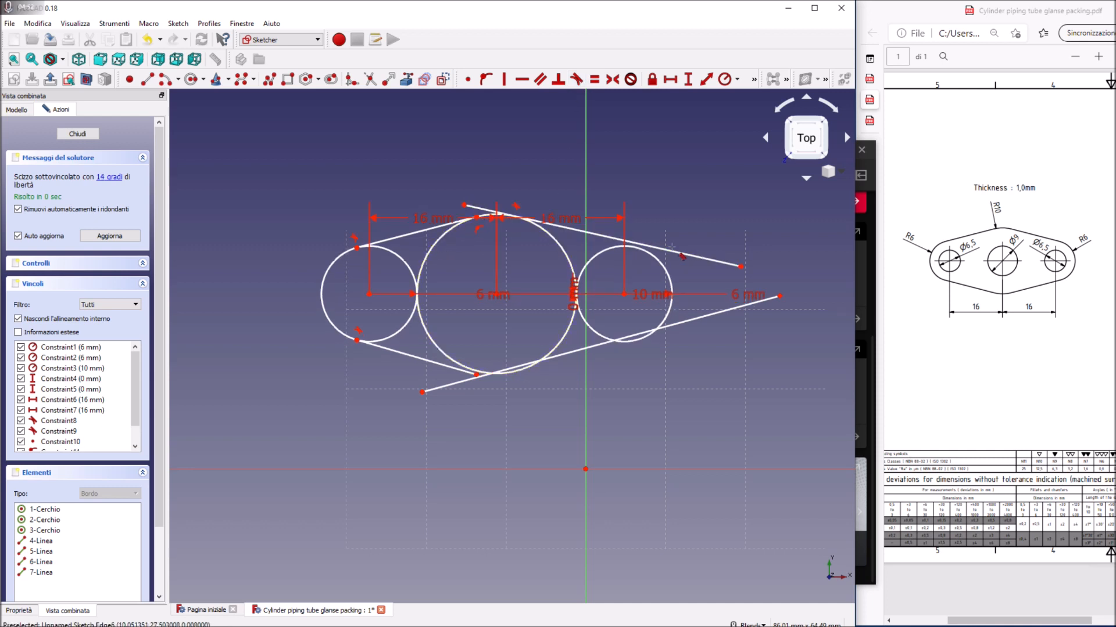
pyautogui.click(664, 267)
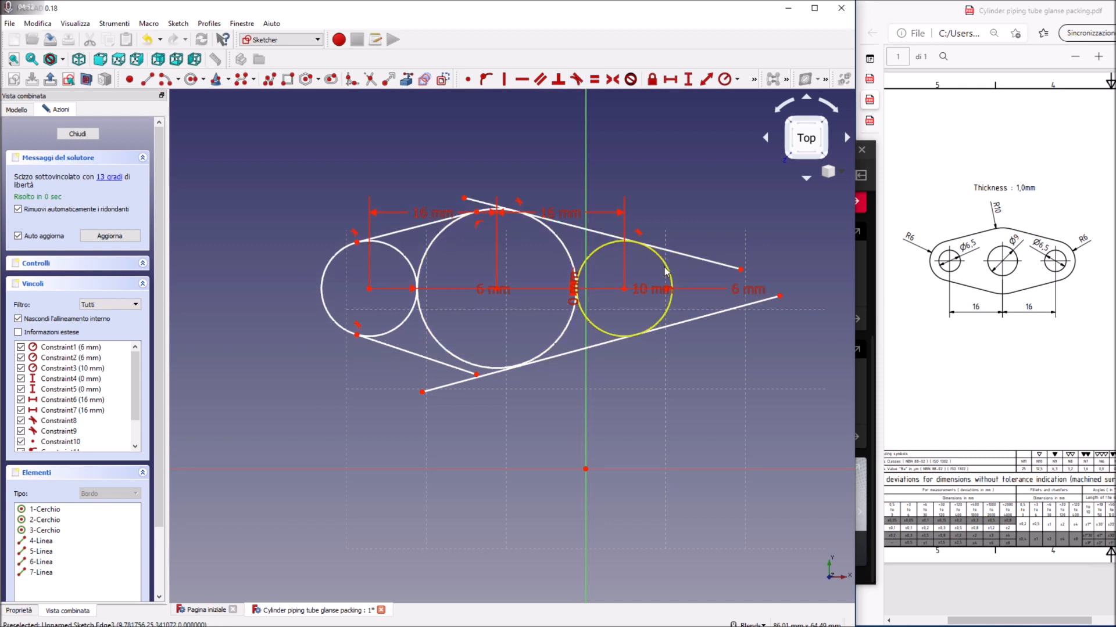
# Make the lower right line tangent to the right and middle circles, and the lower left line tangent to the middle circle.
pyautogui.click(691, 320)
pyautogui.click(661, 319)
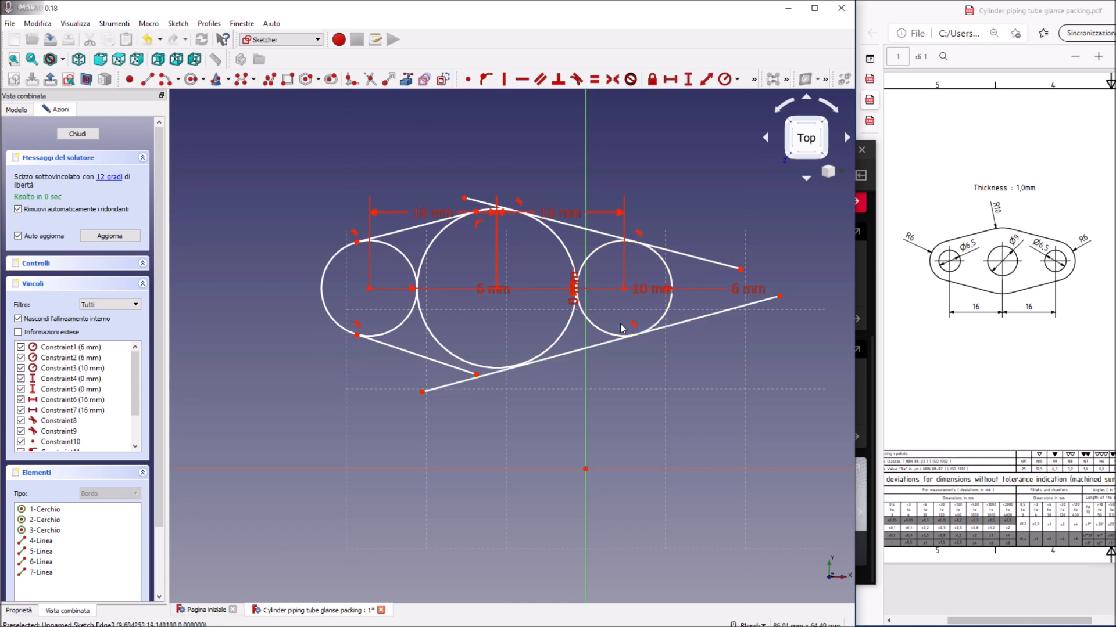
pyautogui.click(463, 380)
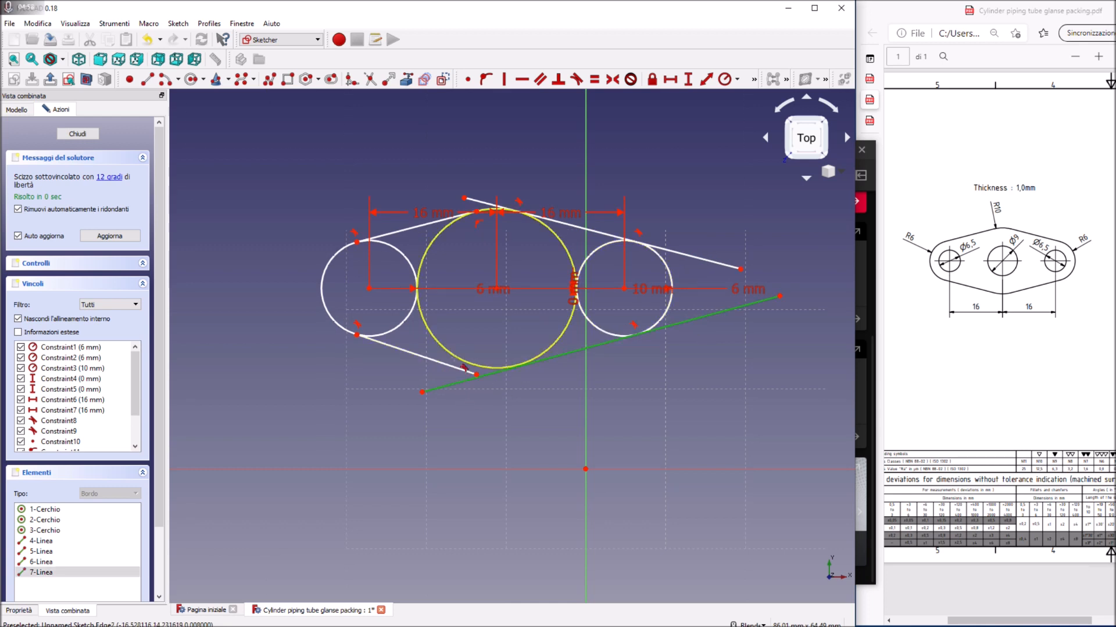
pyautogui.click(456, 364)
pyautogui.click(456, 366)
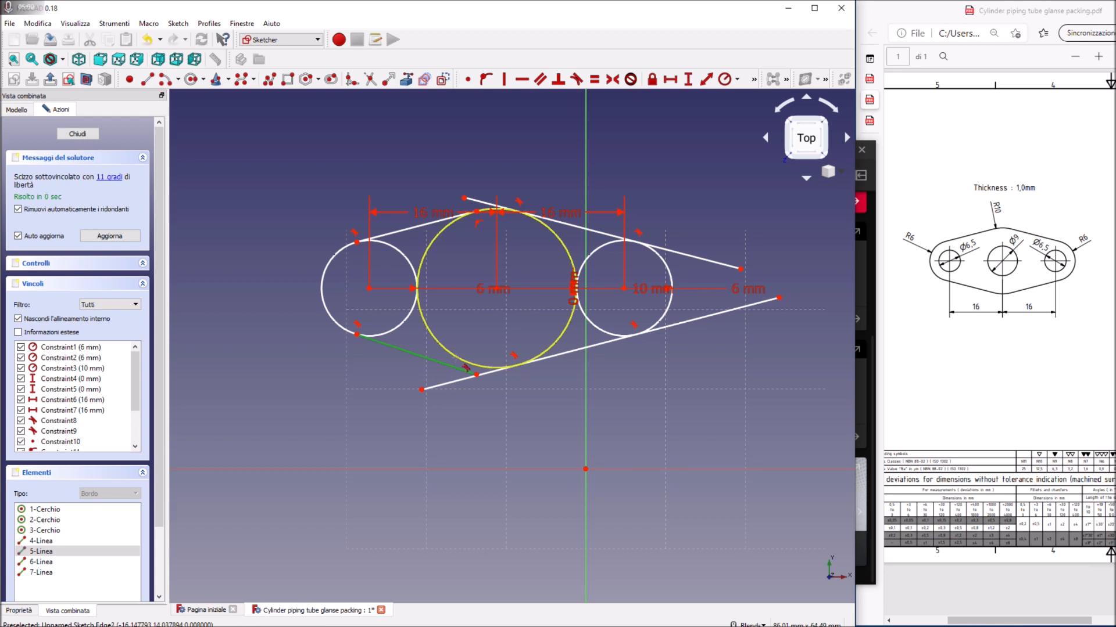
pyautogui.click(458, 363)
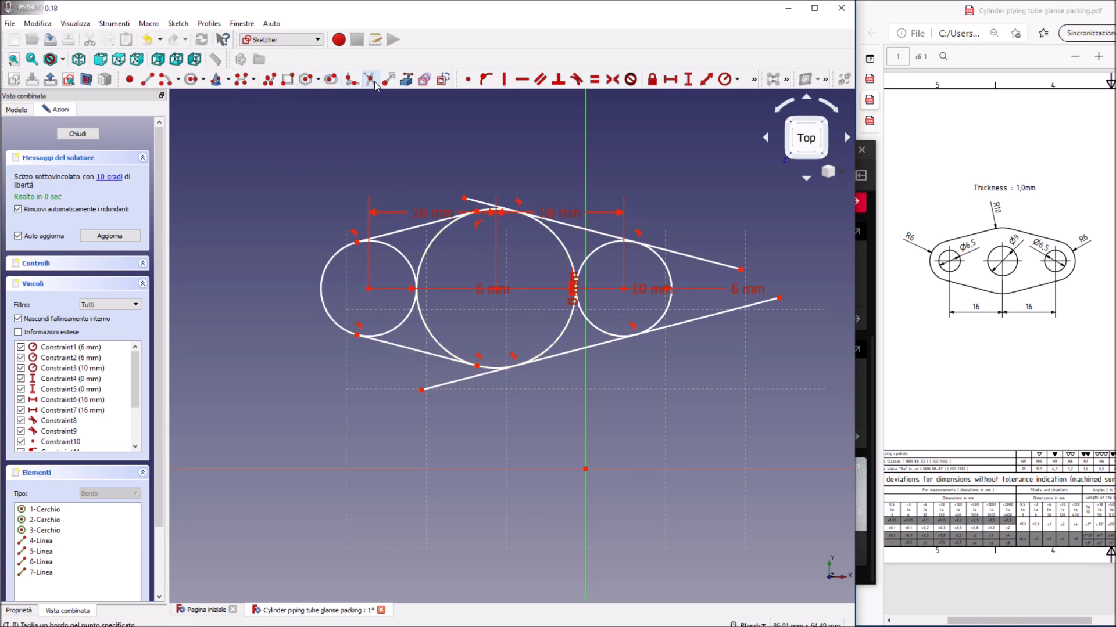
# Trim the overhanging ends of the upper and lower right-hand lines at the middle and right circles.
pyautogui.click(686, 255)
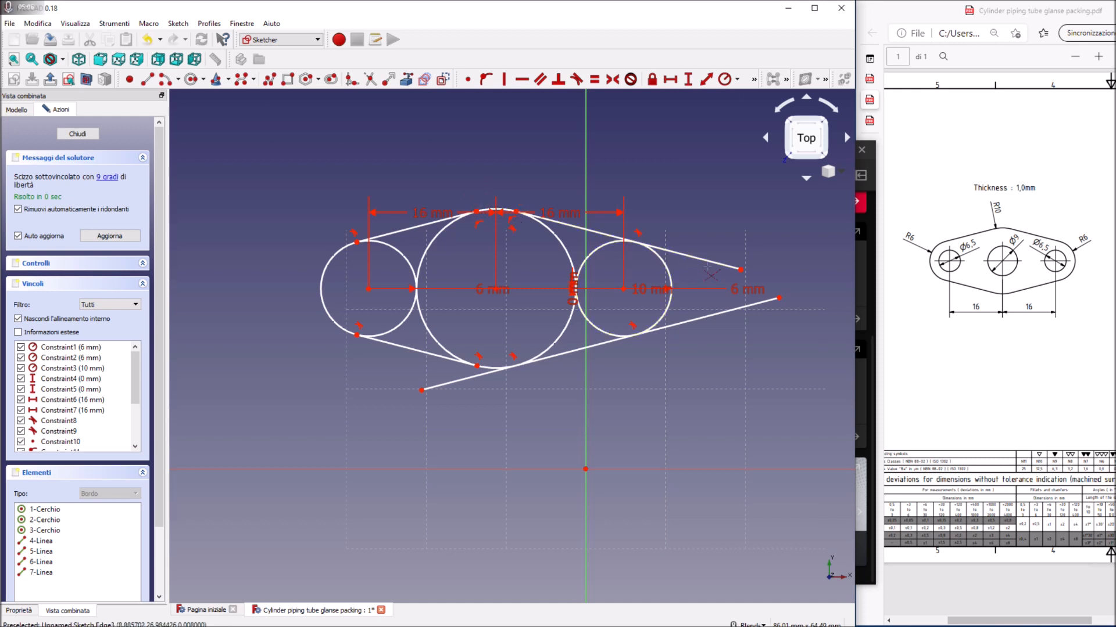
pyautogui.click(722, 313)
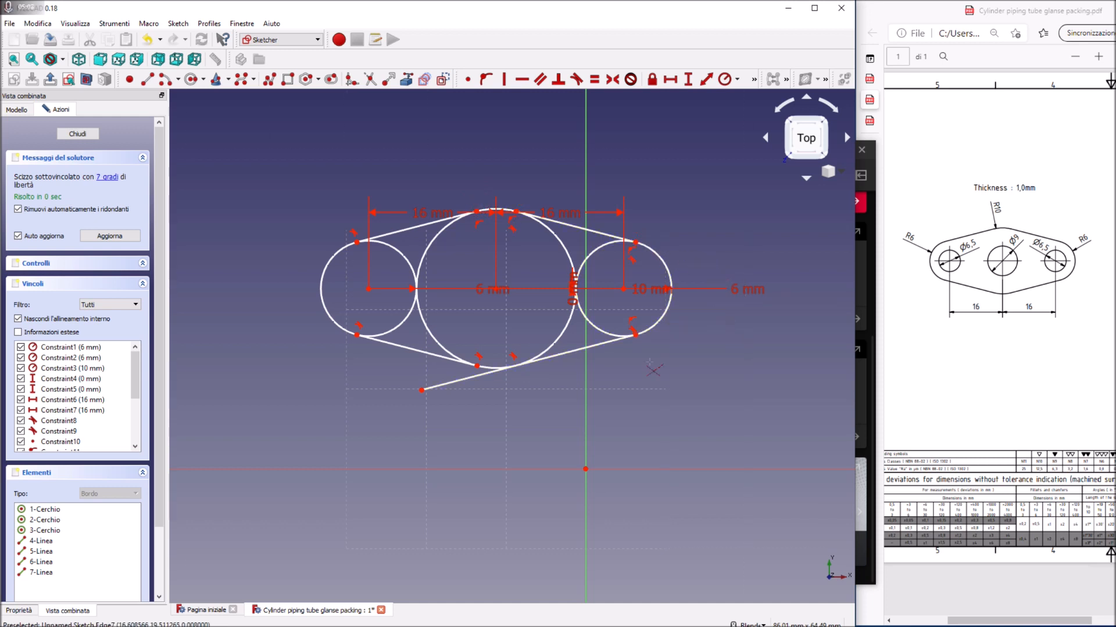
pyautogui.click(460, 391)
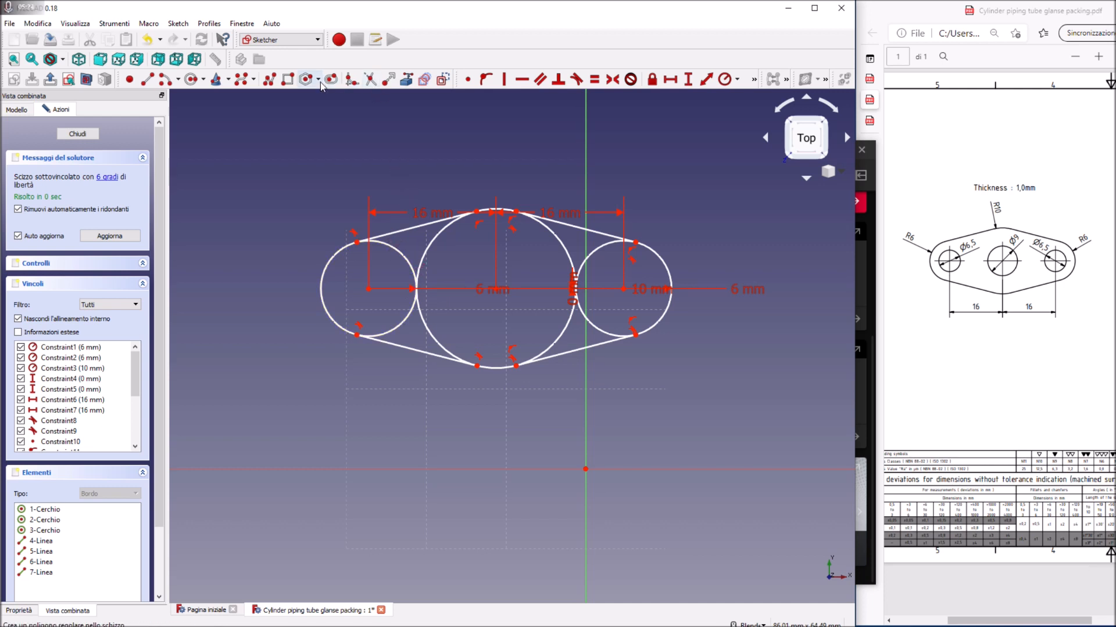
pyautogui.click(370, 81)
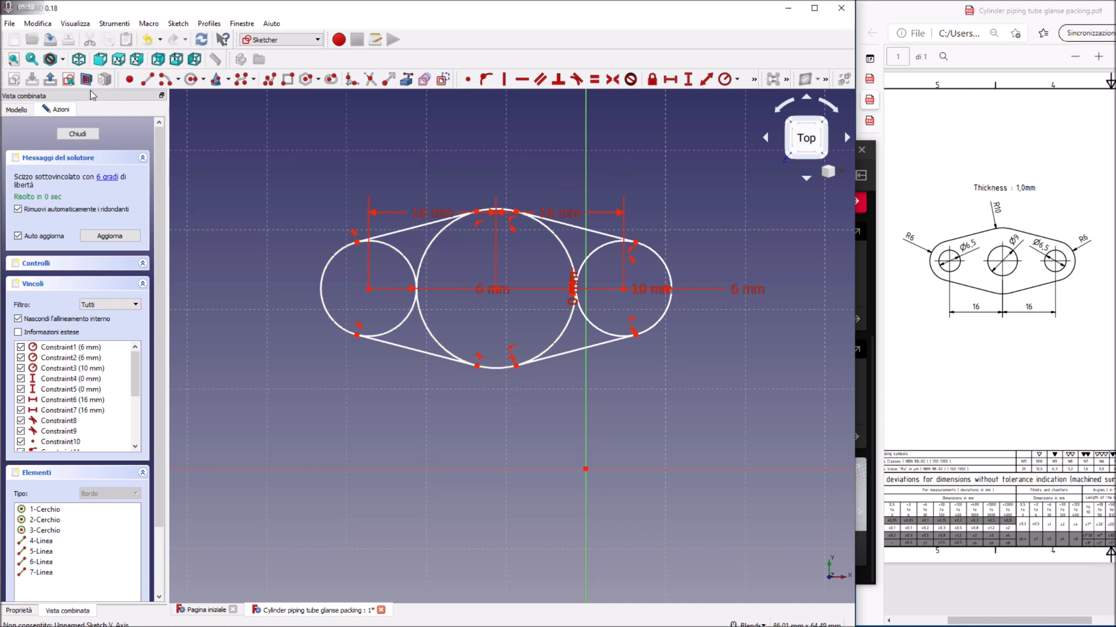
pyautogui.click(37, 23)
pyautogui.click(49, 36)
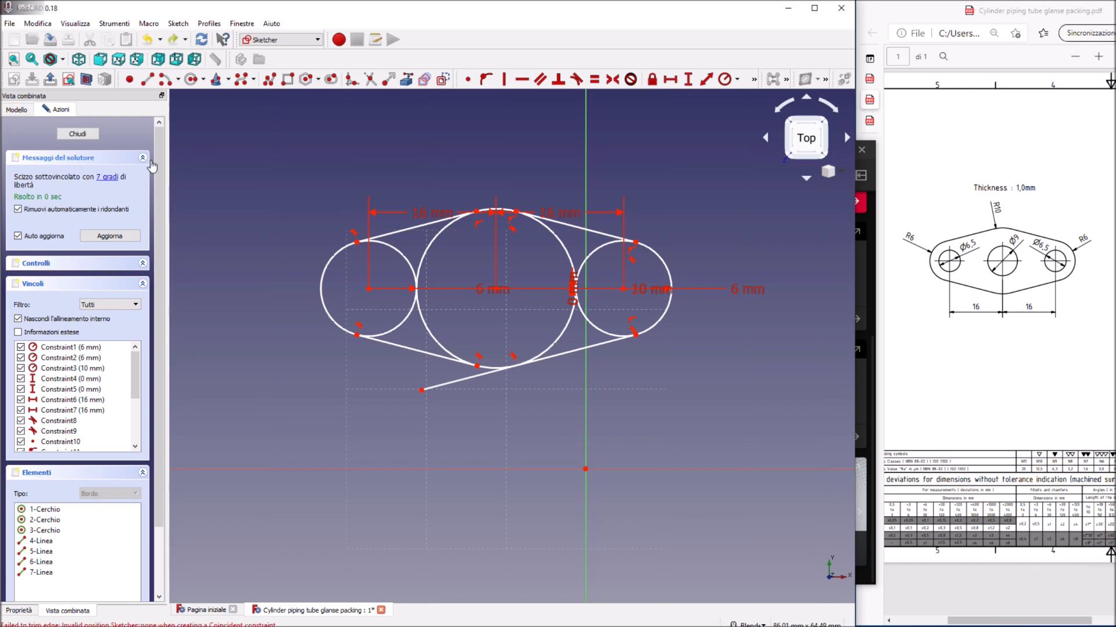
pyautogui.click(39, 23)
pyautogui.click(47, 50)
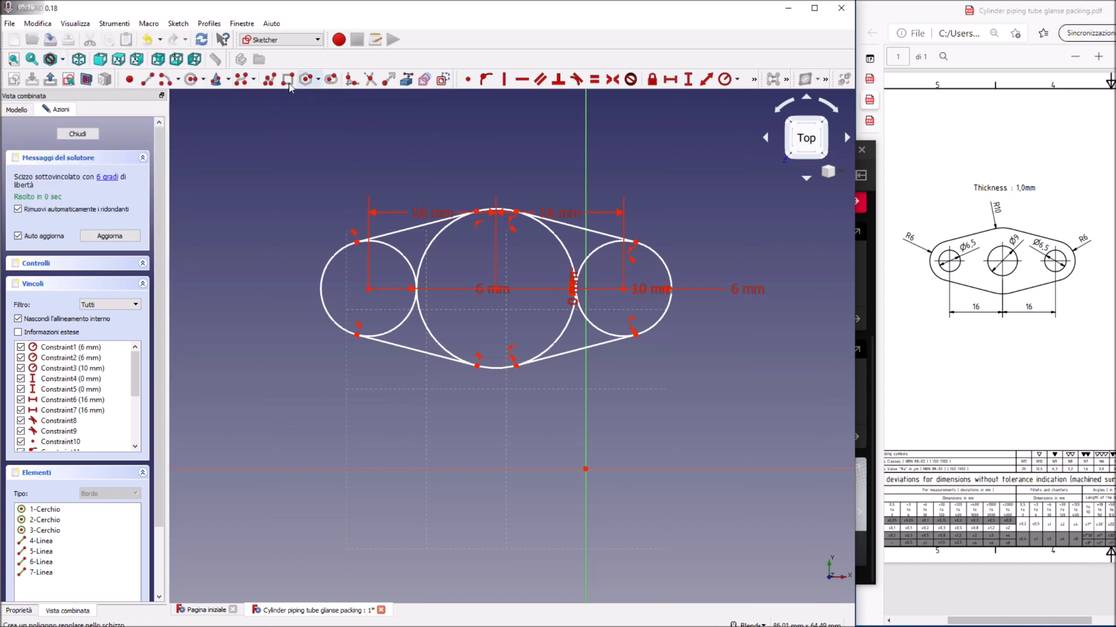
# Draw an arc over the outer side of the left circle between the two tangent line ends, and delete the left circle.
pyautogui.click(165, 81)
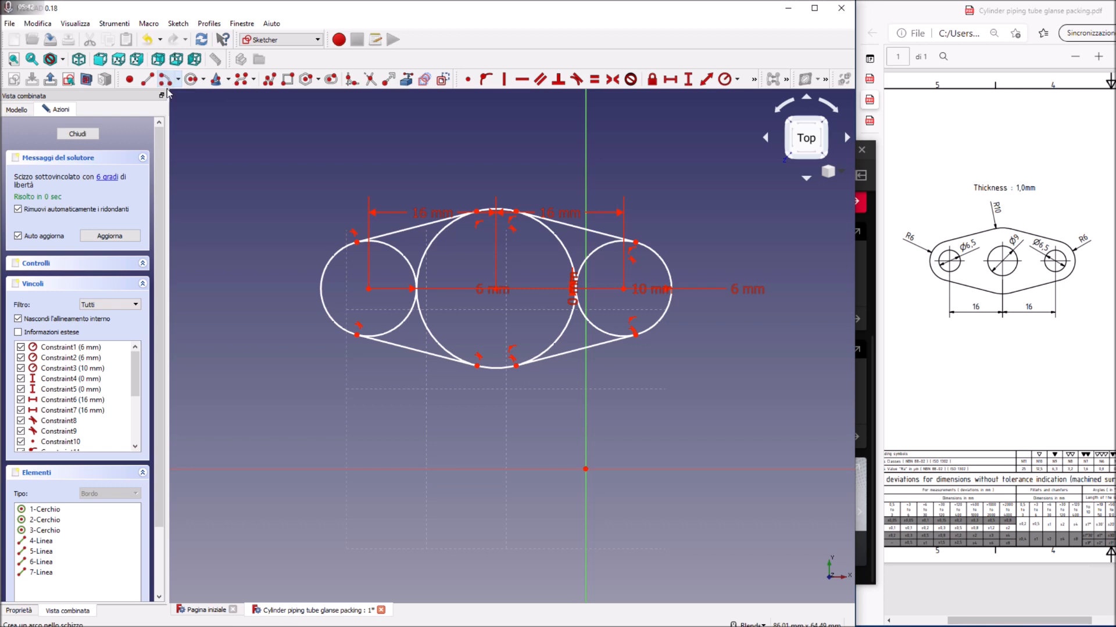
pyautogui.click(368, 289)
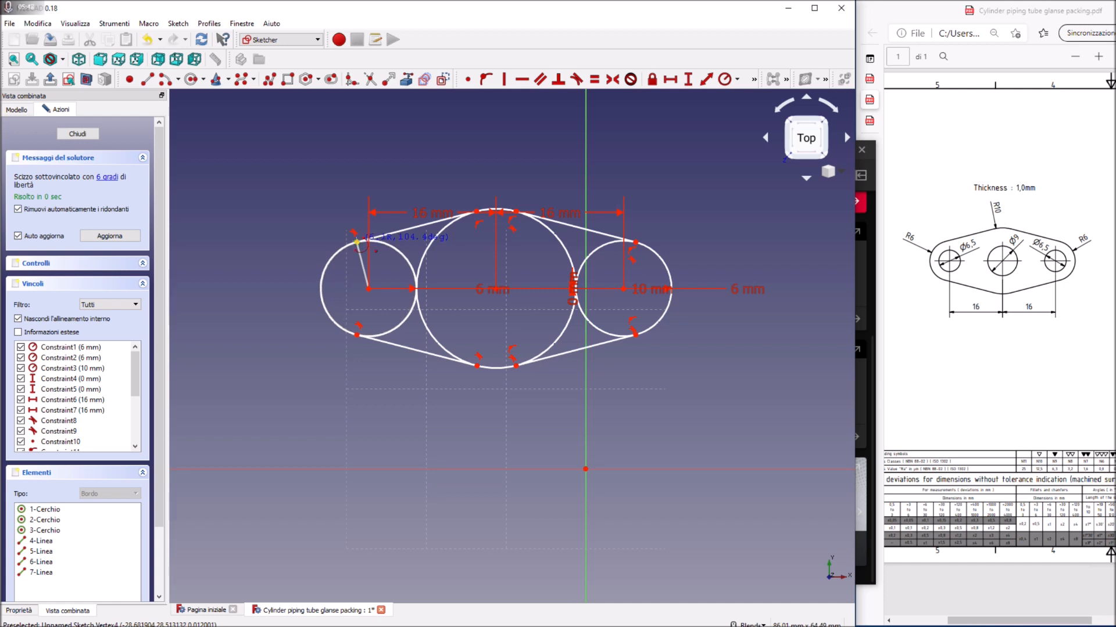
pyautogui.click(356, 244)
pyautogui.click(357, 335)
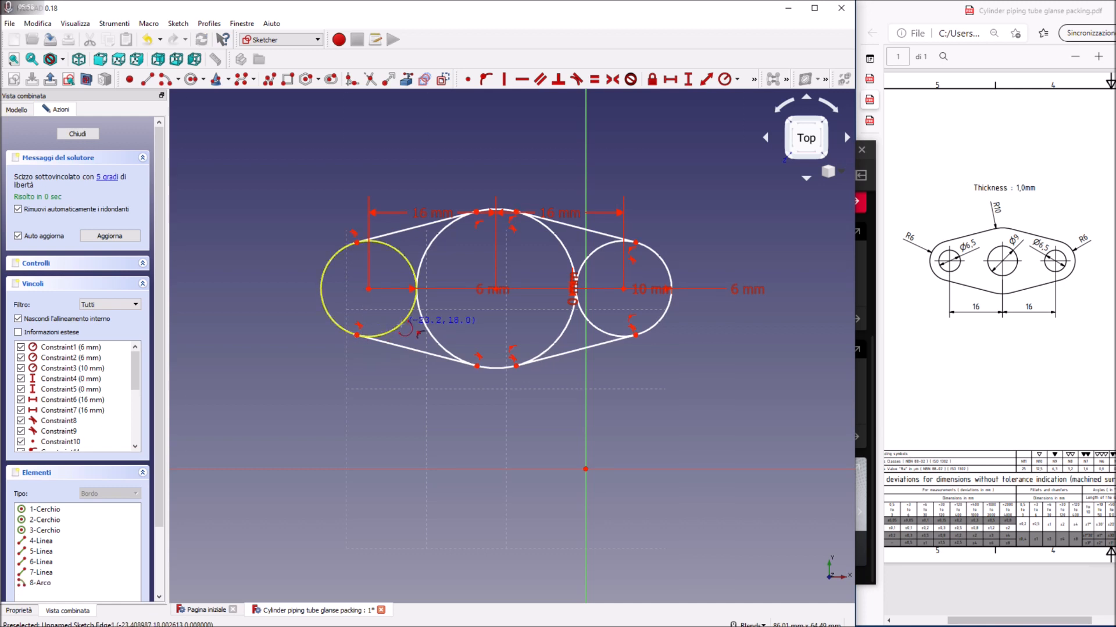
pyautogui.rightClick(401, 325)
pyautogui.click(401, 327)
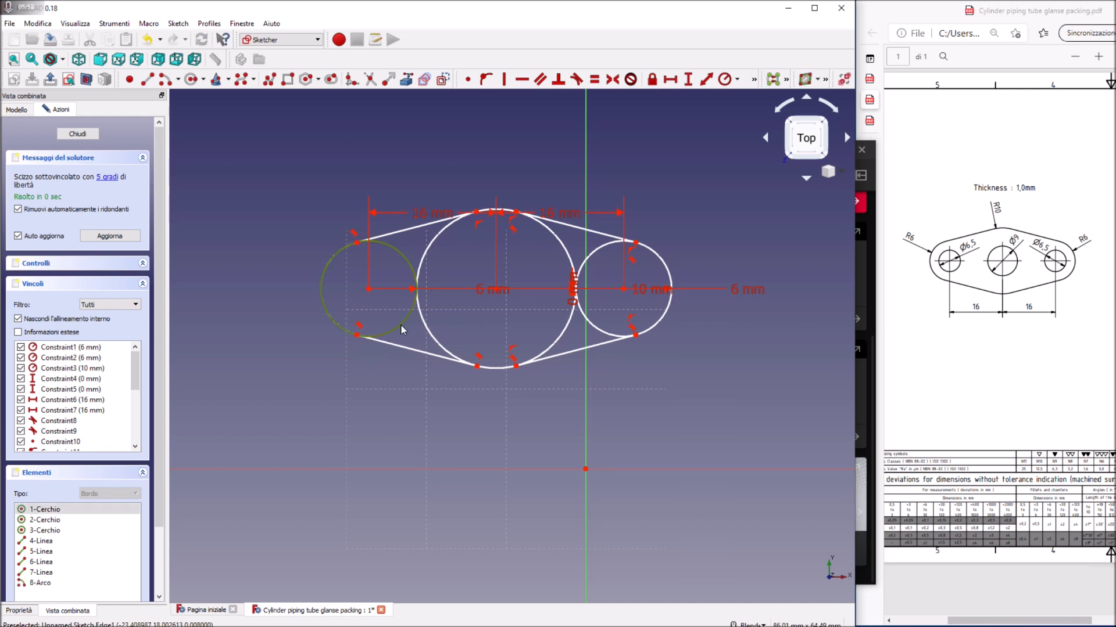
pyautogui.press('Delete')
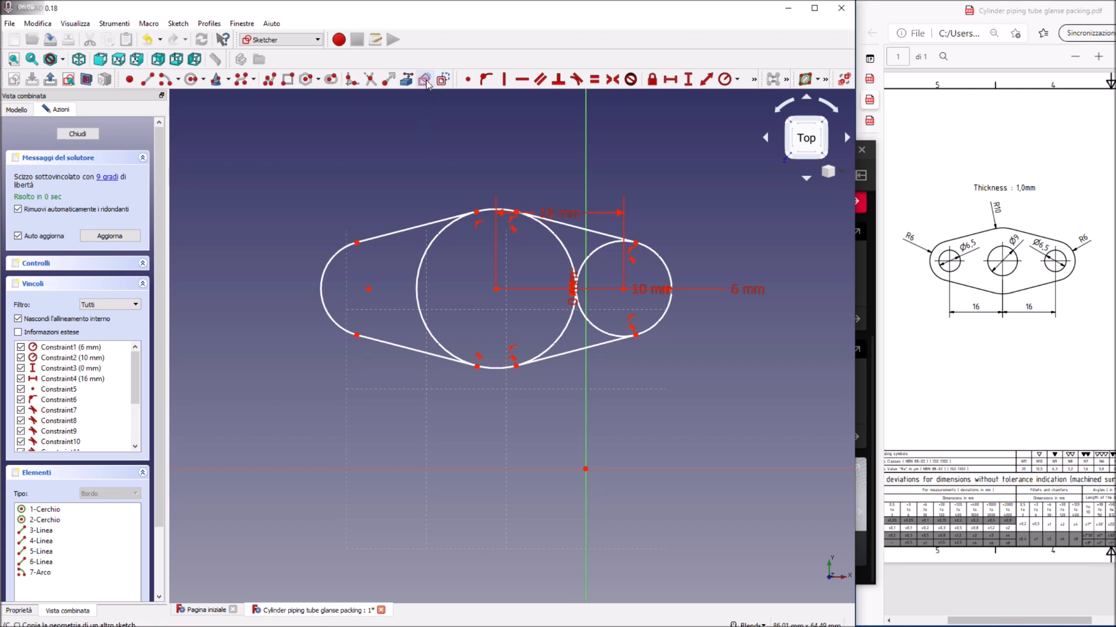
pyautogui.click(191, 79)
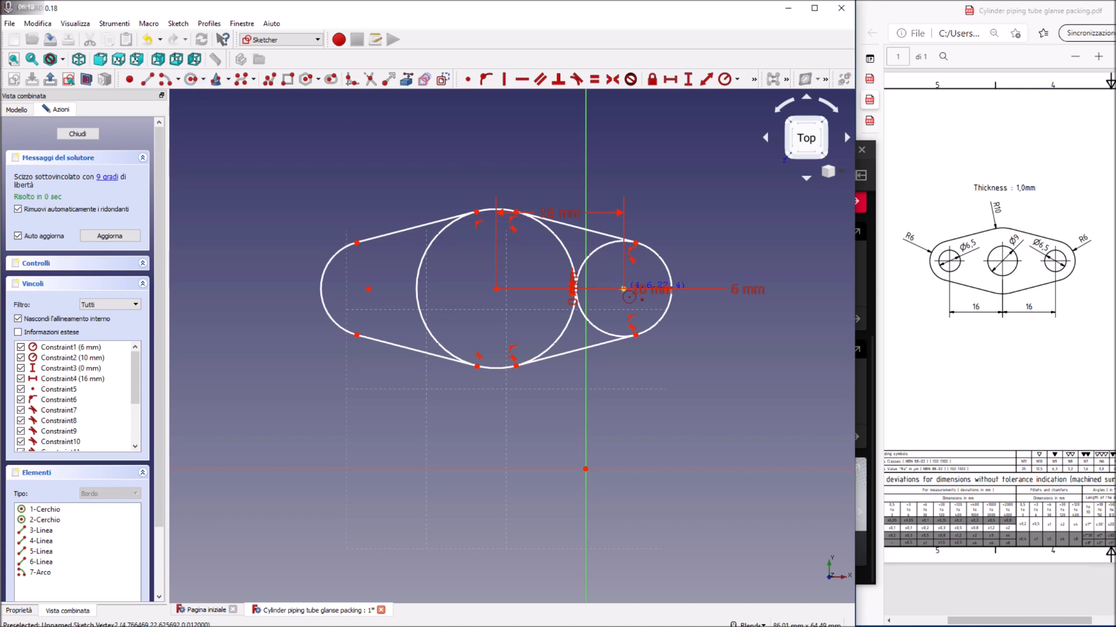
pyautogui.click(623, 289)
pyautogui.click(636, 243)
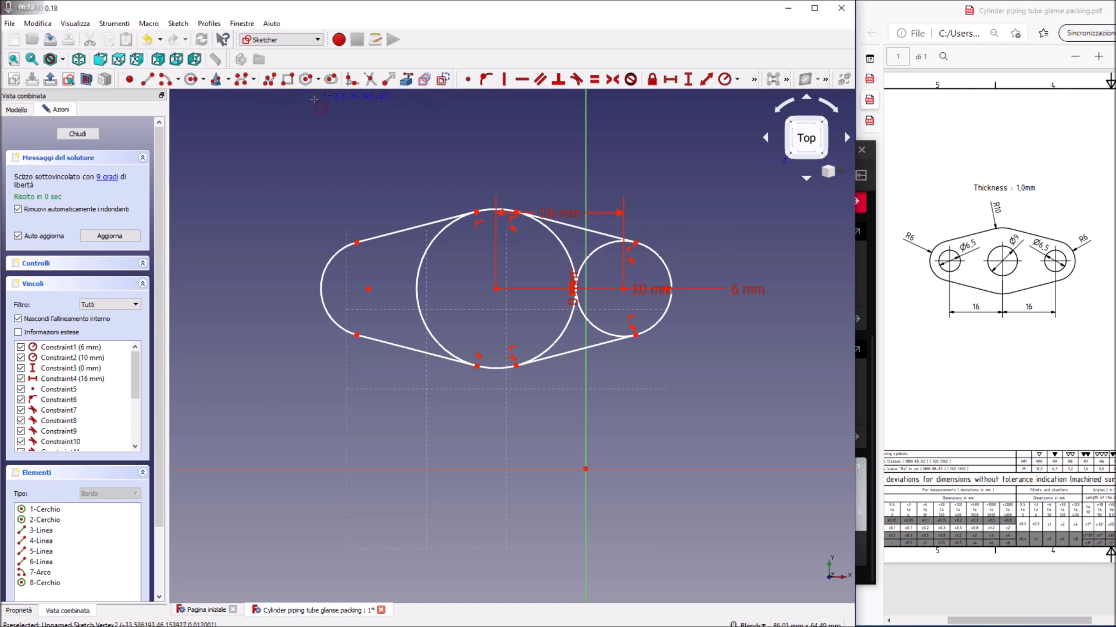
pyautogui.click(37, 24)
pyautogui.click(46, 37)
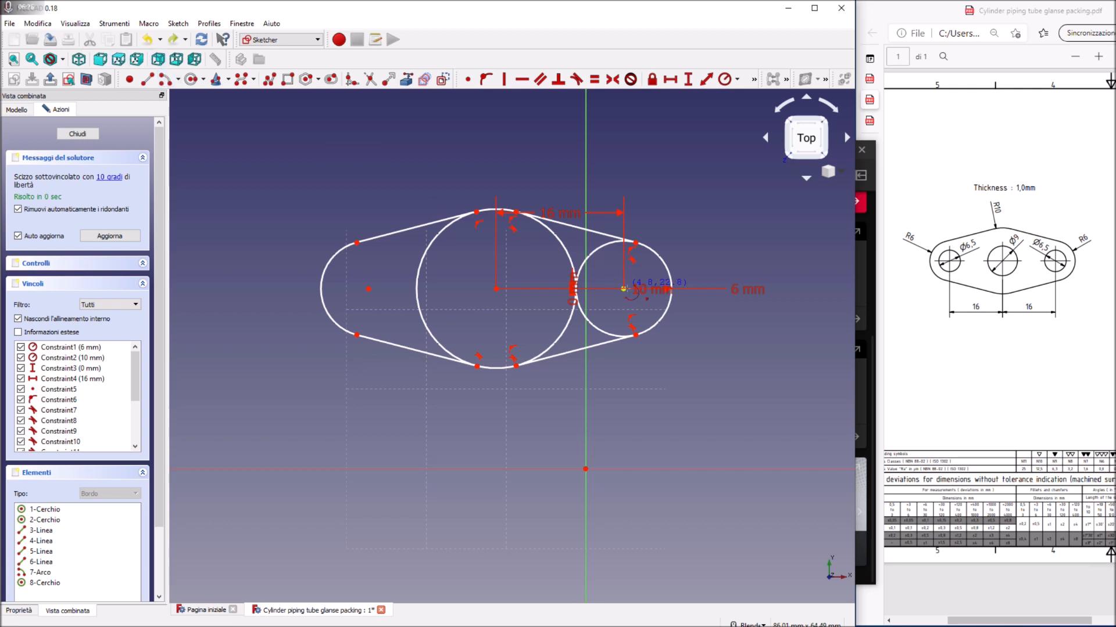
# Draw an arc around the outer side of the right circle from the upper to the lower tangent line end.
pyautogui.click(624, 288)
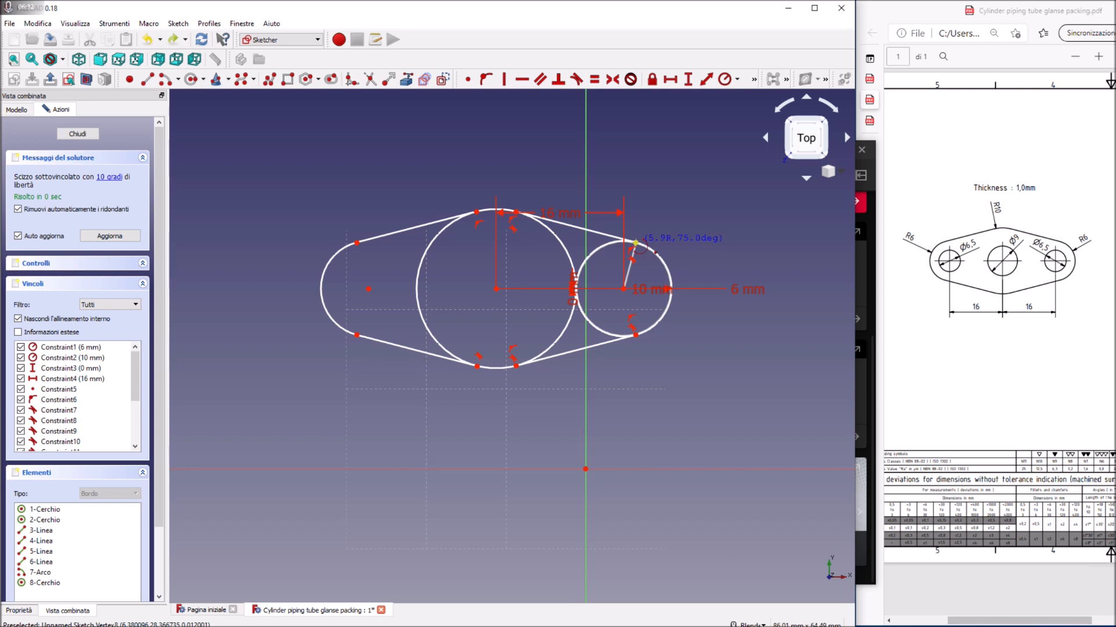
pyautogui.click(636, 244)
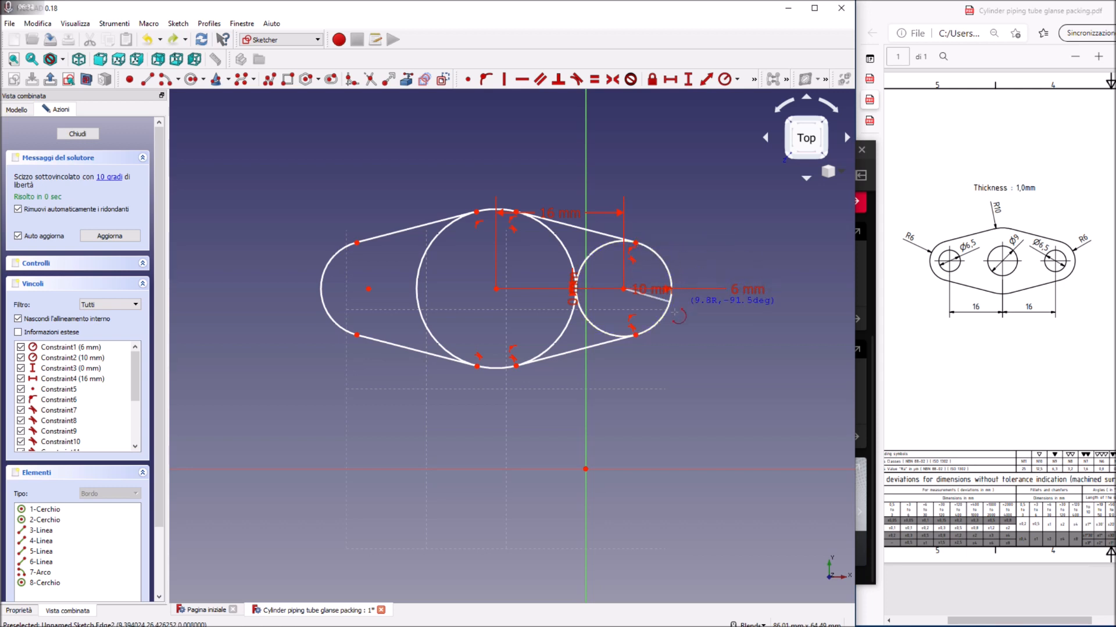
pyautogui.click(636, 335)
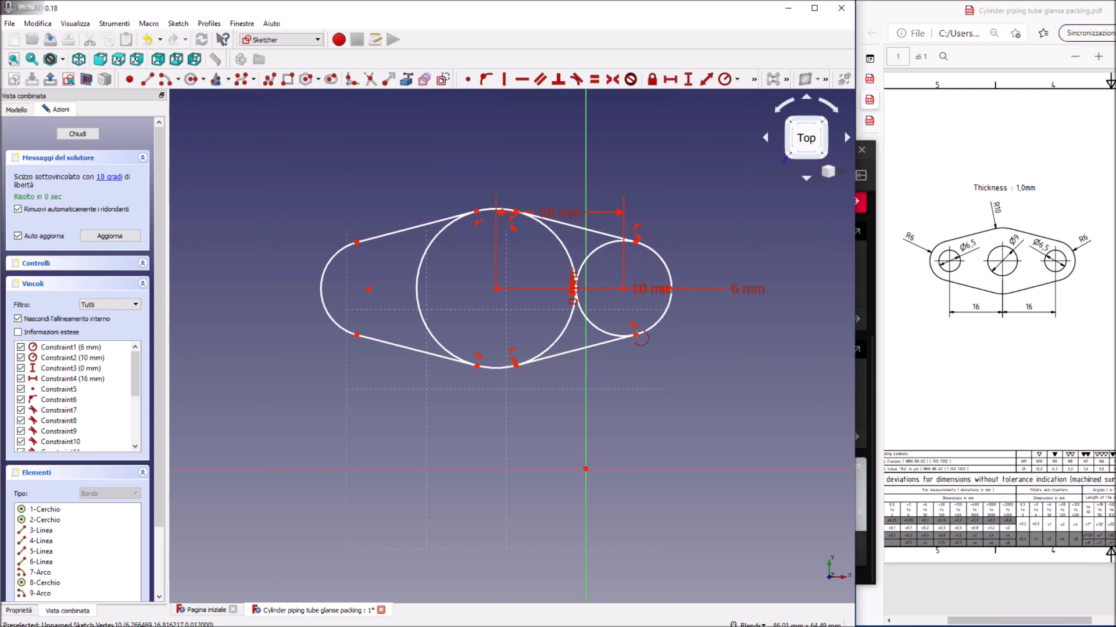
# Draw the bottom and top arcs centred on the middle circle, each joining the ends of the neighbouring tangent lines.
pyautogui.click(496, 289)
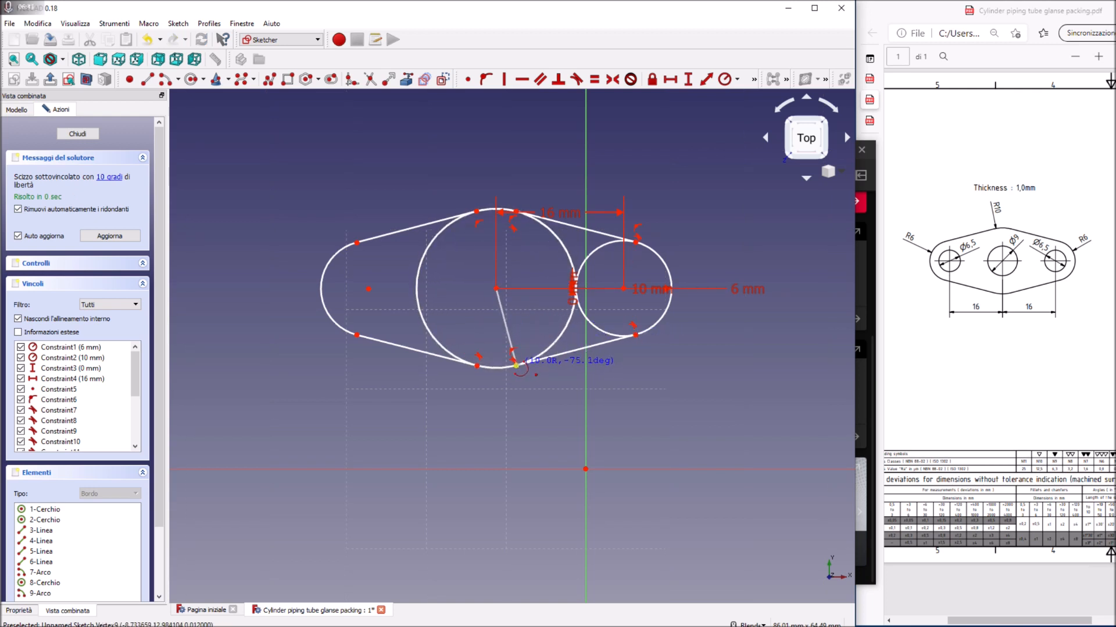
pyautogui.click(516, 366)
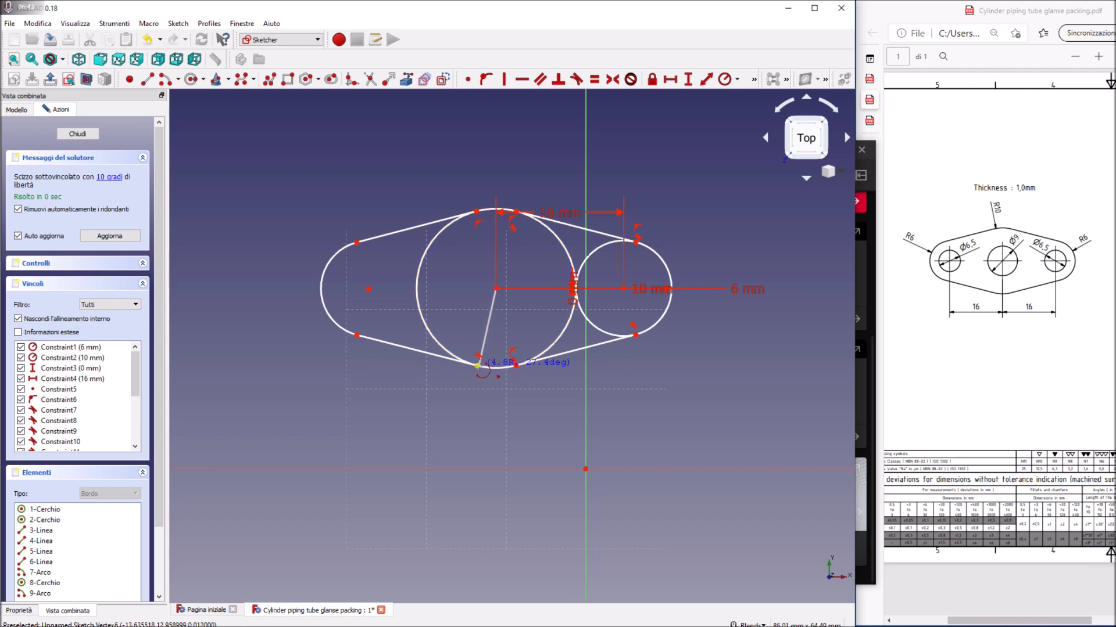
pyautogui.click(477, 366)
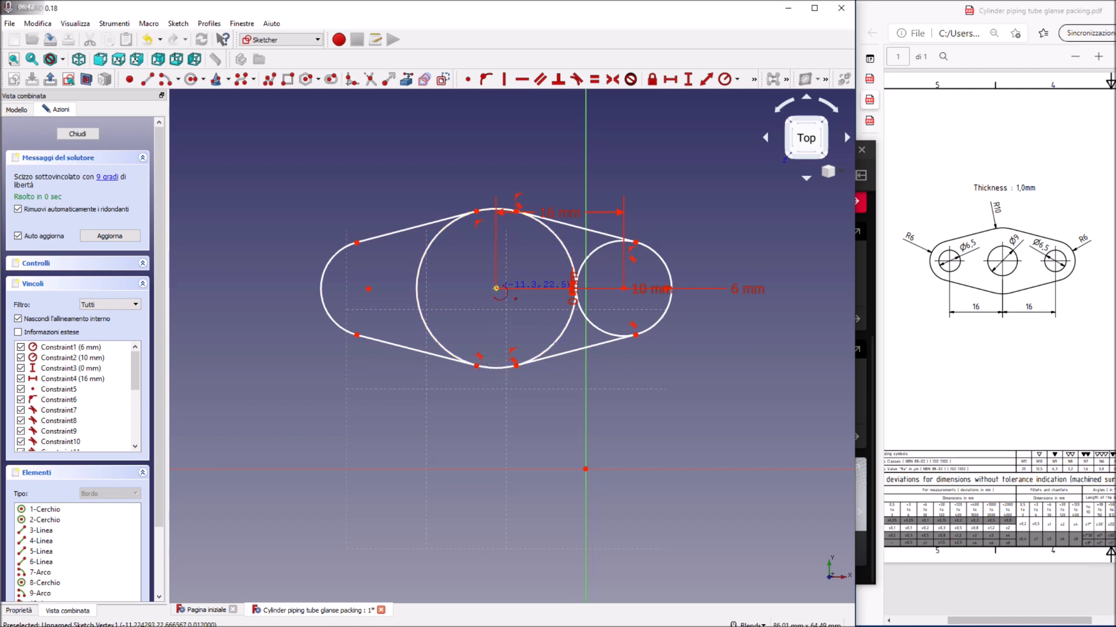
pyautogui.click(497, 289)
pyautogui.click(476, 212)
pyautogui.click(515, 211)
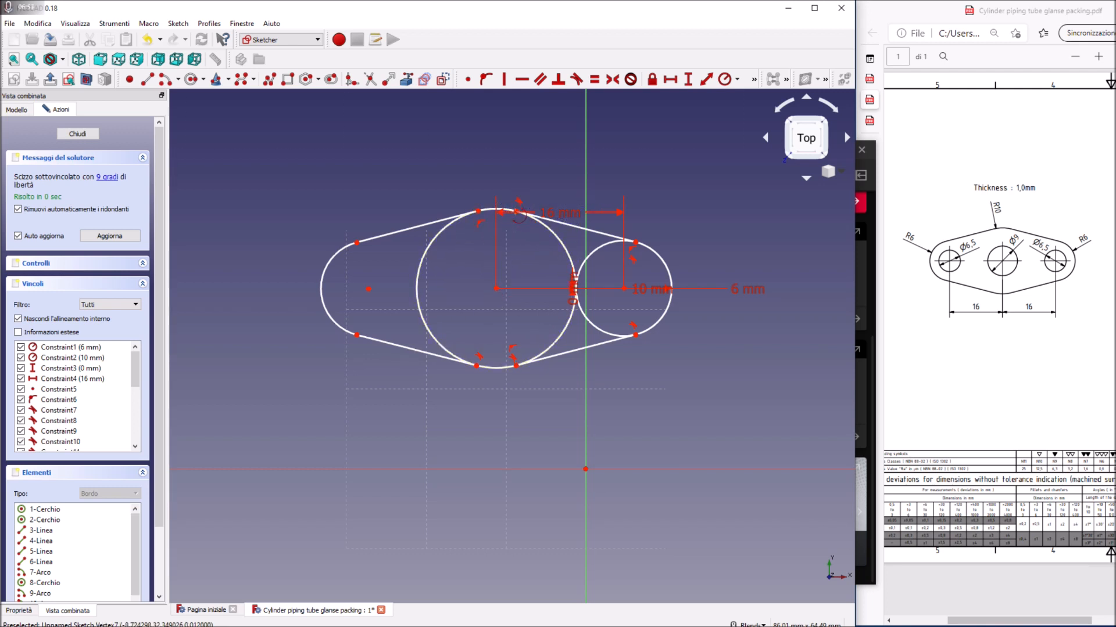
pyautogui.press('Escape')
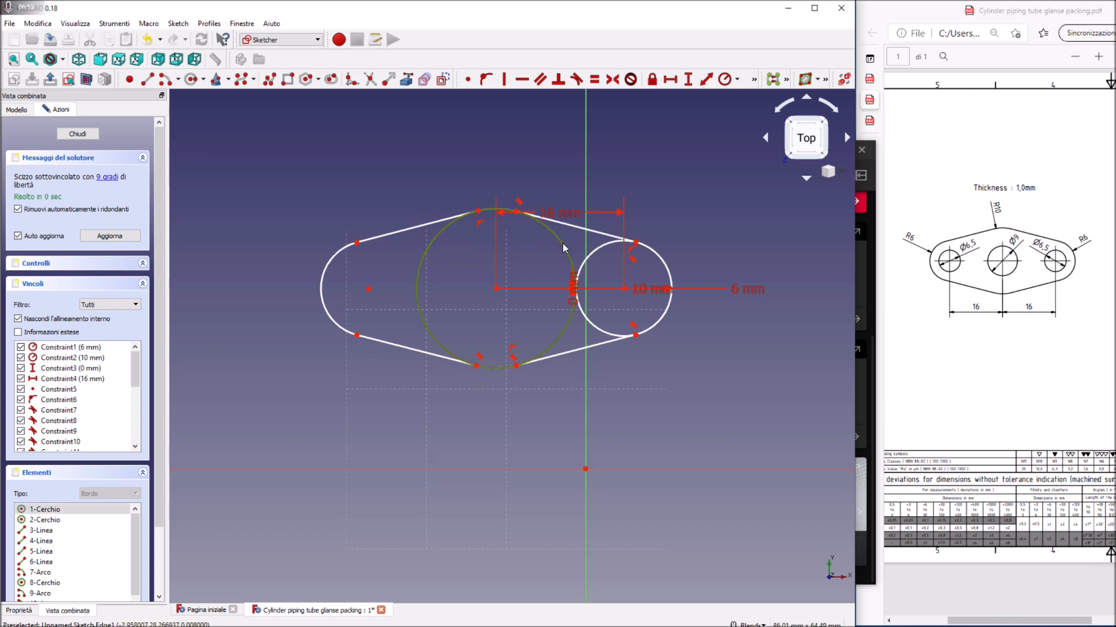
# Delete the middle circle and the full circles at the right end, leaving only the lines and arcs.
pyautogui.press('Delete')
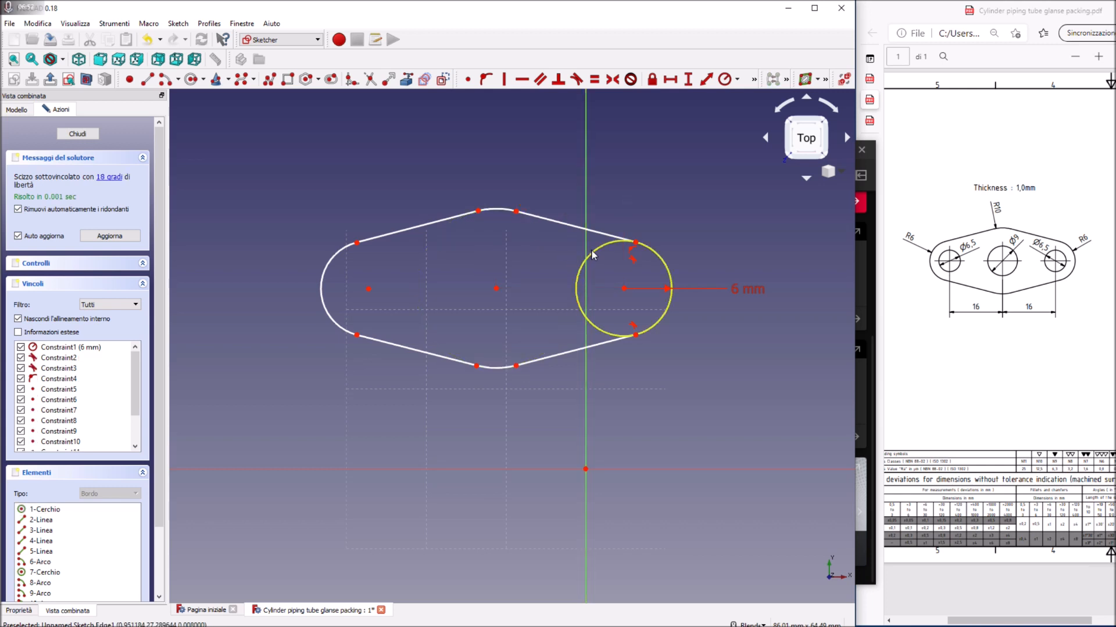
pyautogui.click(591, 251)
pyautogui.press('Delete')
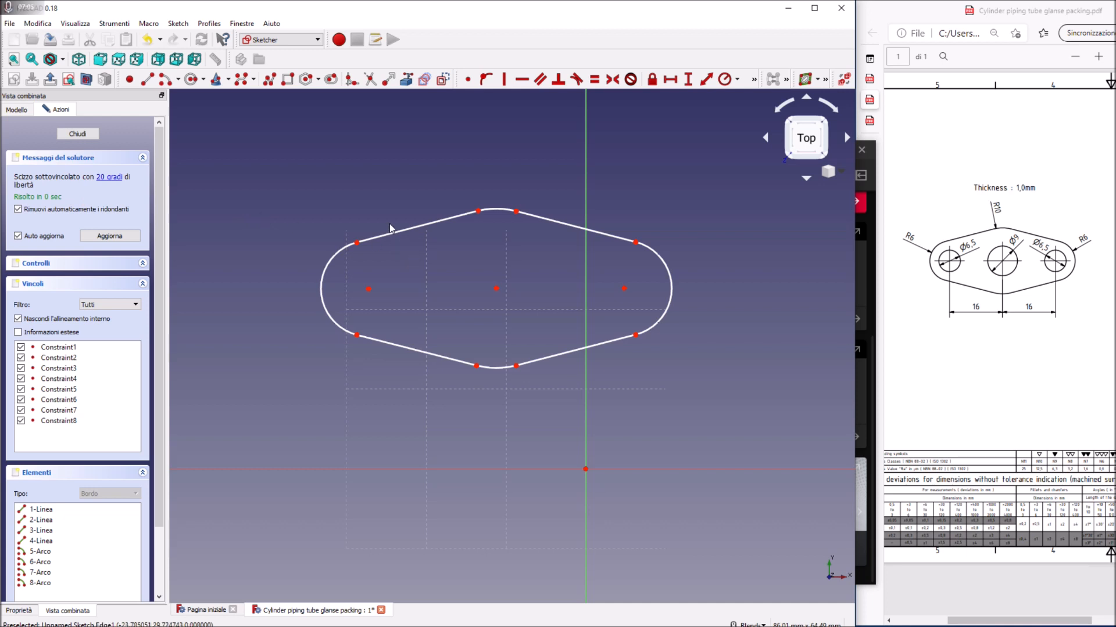
# Make the top middle arc tangent to the upper left line of the outline.
pyautogui.scroll(4, 489, 179)
pyautogui.scroll(8, 490, 180)
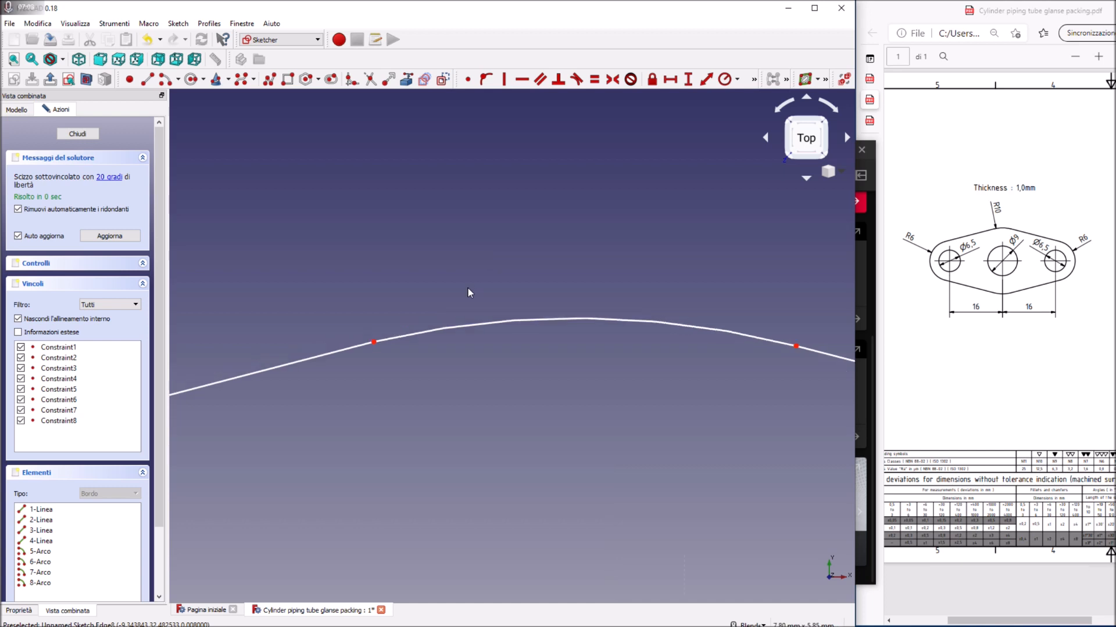
pyautogui.scroll(-10, 469, 288)
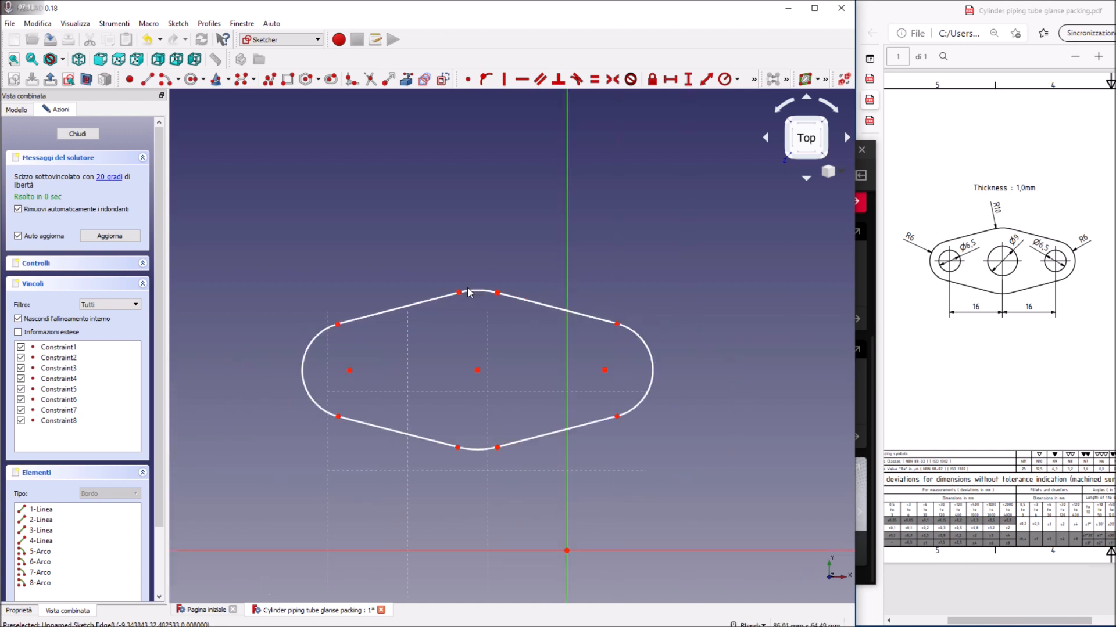
pyautogui.scroll(8, 349, 311)
pyautogui.scroll(-6, 352, 325)
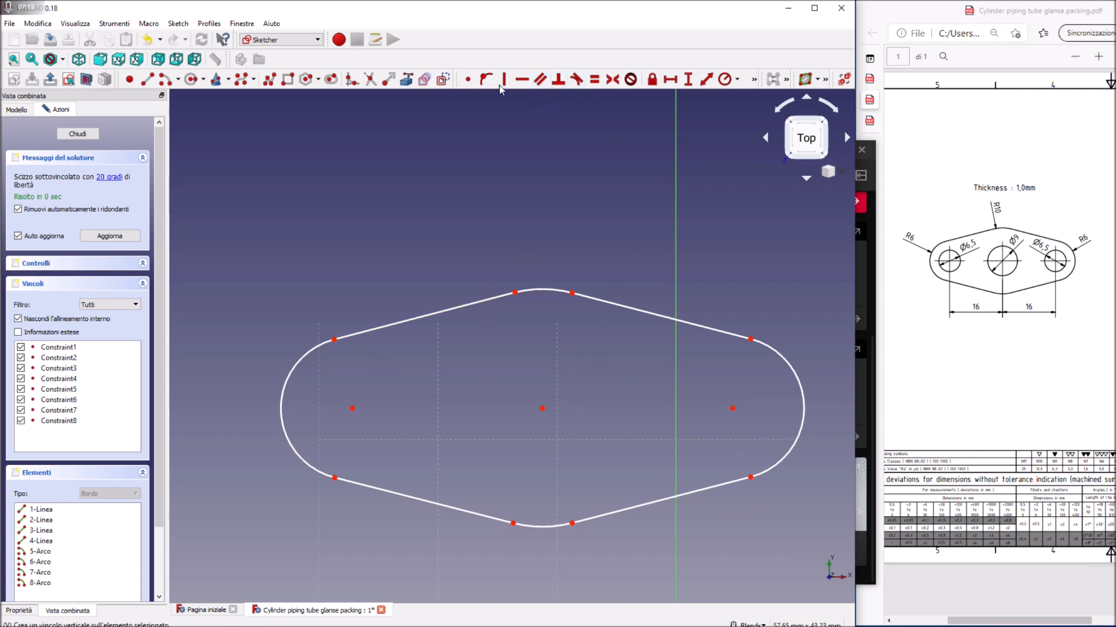
pyautogui.click(577, 80)
pyautogui.click(543, 290)
pyautogui.click(503, 297)
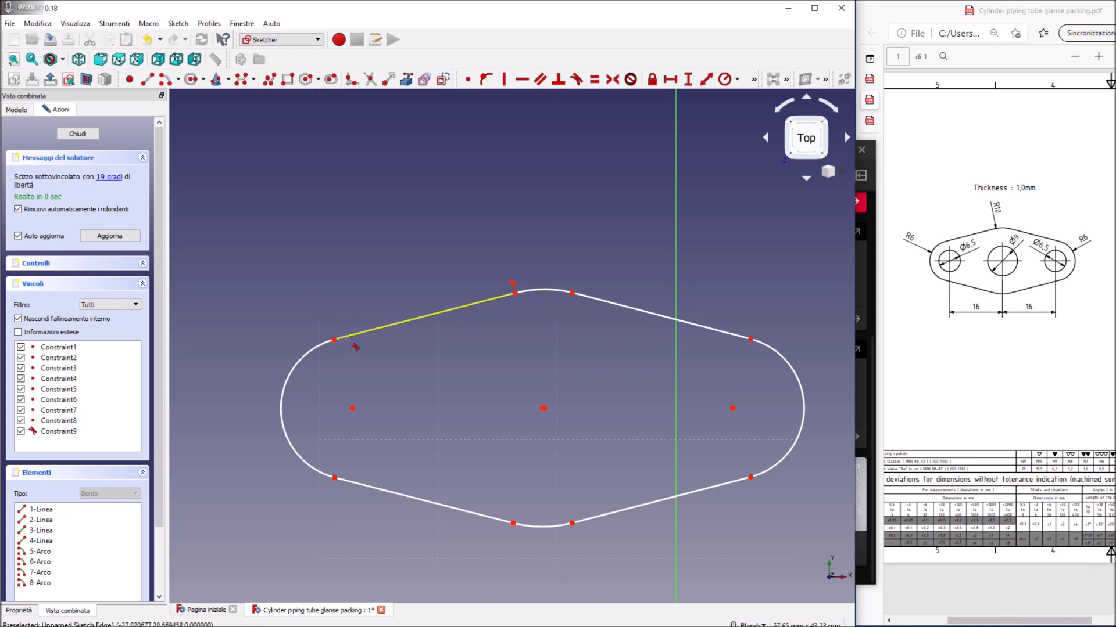
# Make the left end arc tangent to the upper left and lower left lines of the outline.
pyautogui.click(344, 337)
pyautogui.click(323, 344)
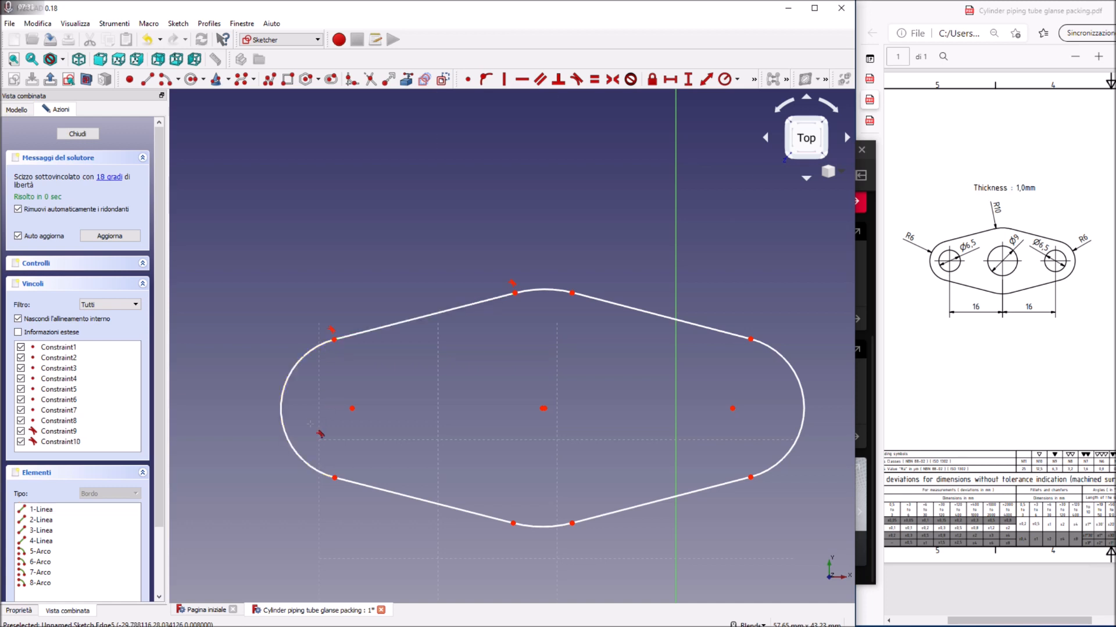
pyautogui.click(323, 477)
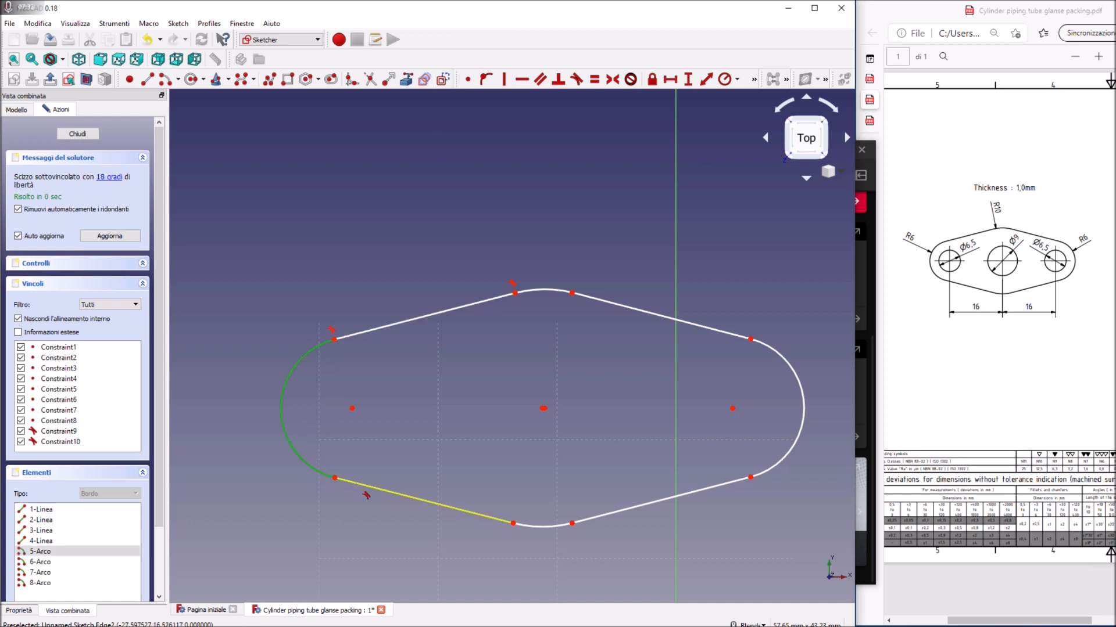
pyautogui.click(366, 494)
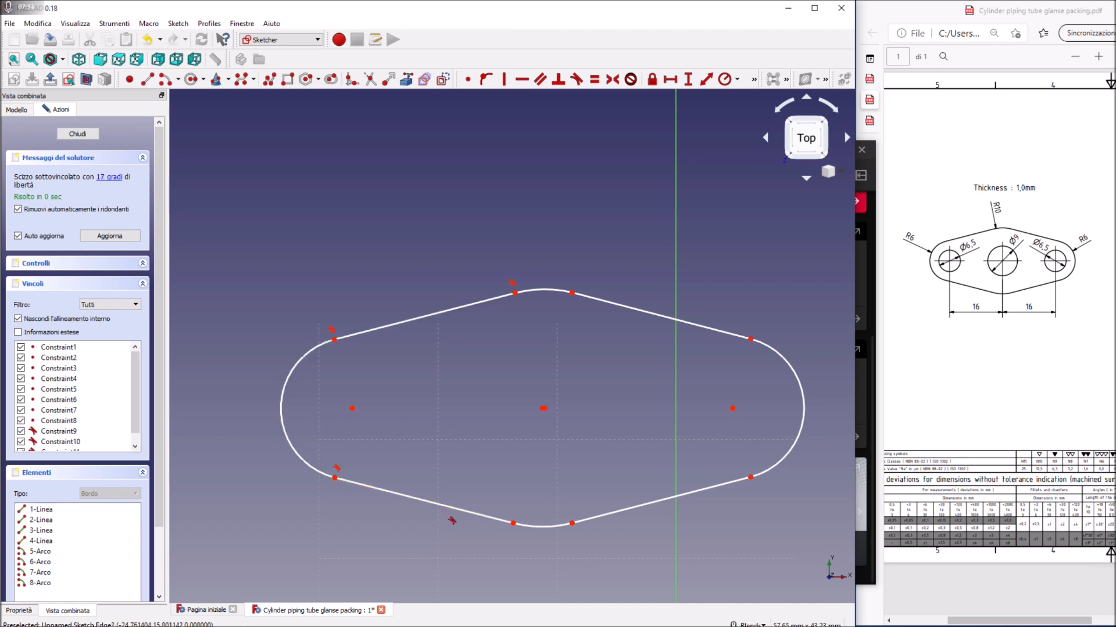
# Make the bottom middle arc tangent to the lower left and lower right lines.
pyautogui.click(505, 521)
pyautogui.click(539, 527)
pyautogui.click(565, 526)
pyautogui.click(624, 511)
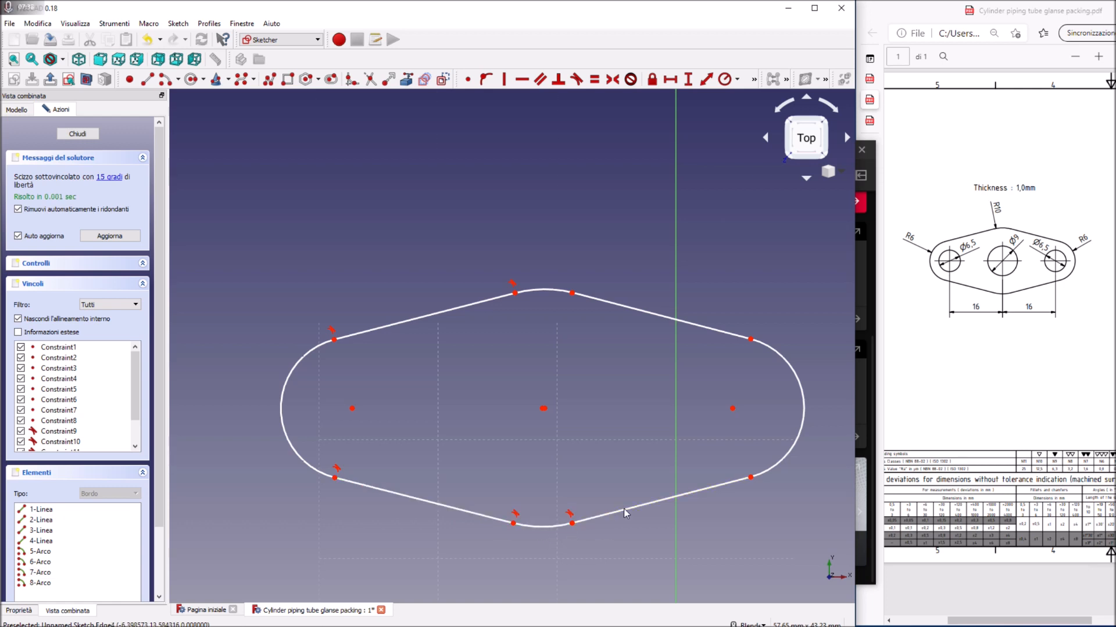
# Make the right end arc tangent to its two adjoining lines, and the upper right line tangent to the top middle arc.
pyautogui.click(741, 481)
pyautogui.click(767, 469)
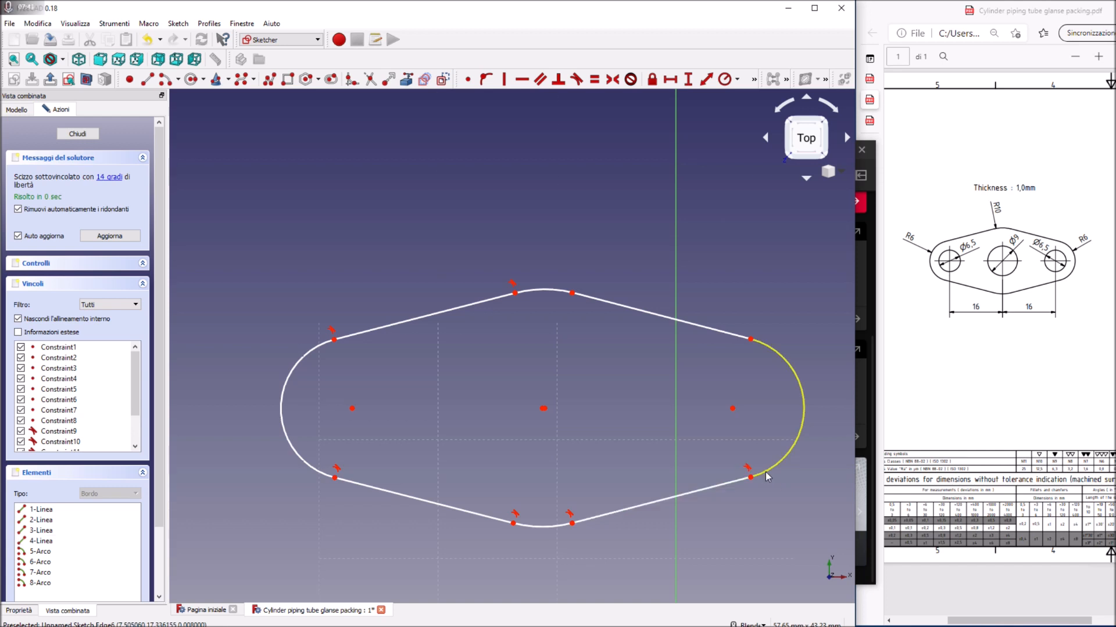
pyautogui.click(775, 349)
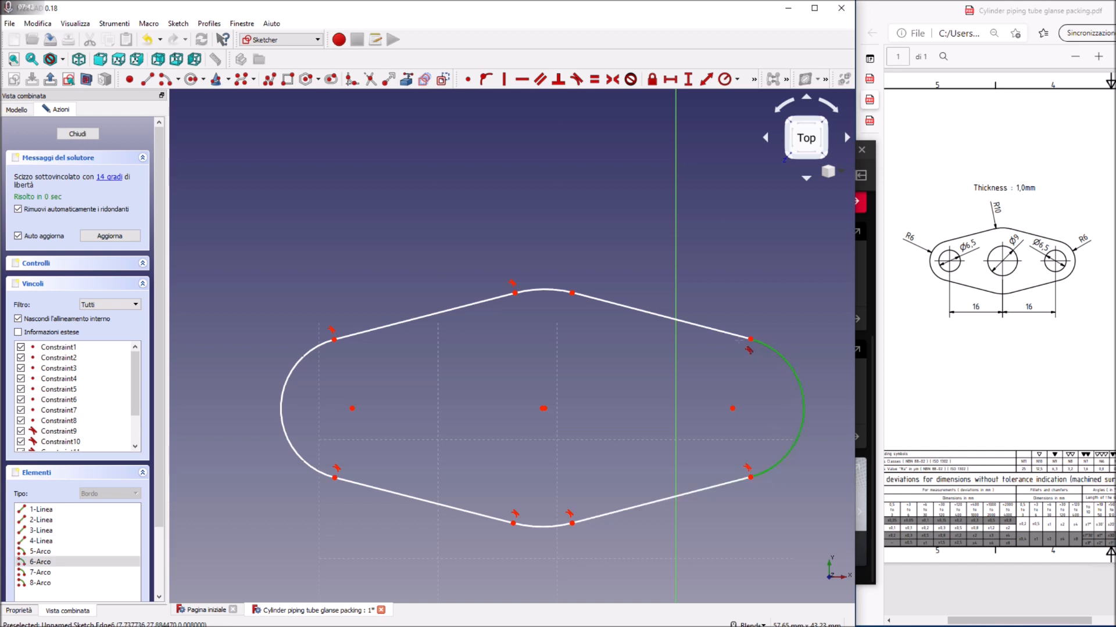
pyautogui.click(743, 343)
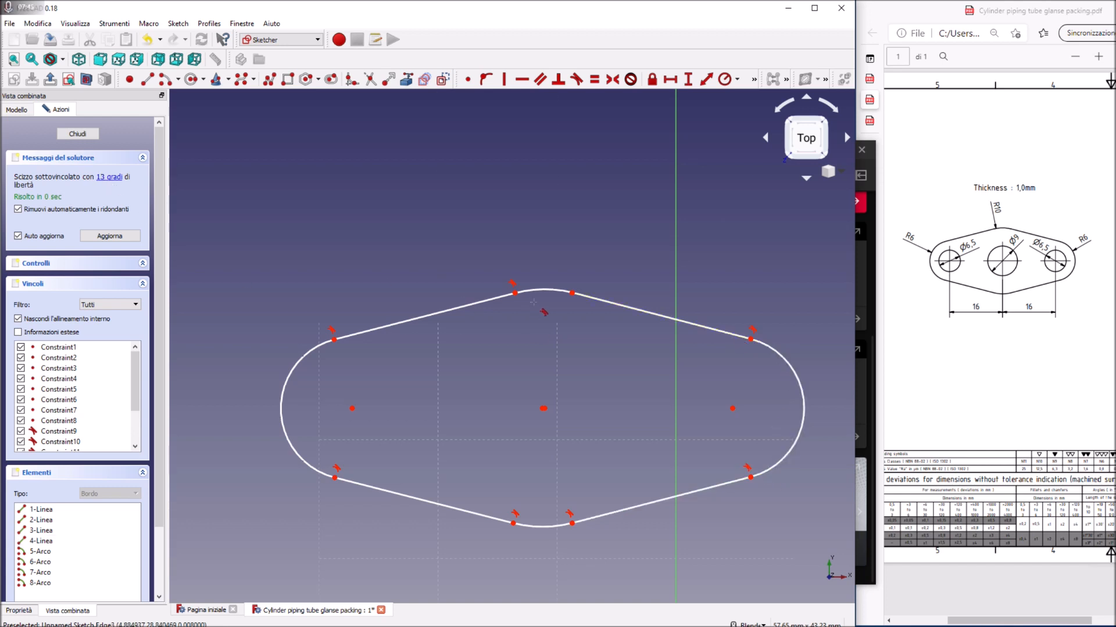
pyautogui.click(592, 299)
pyautogui.click(568, 292)
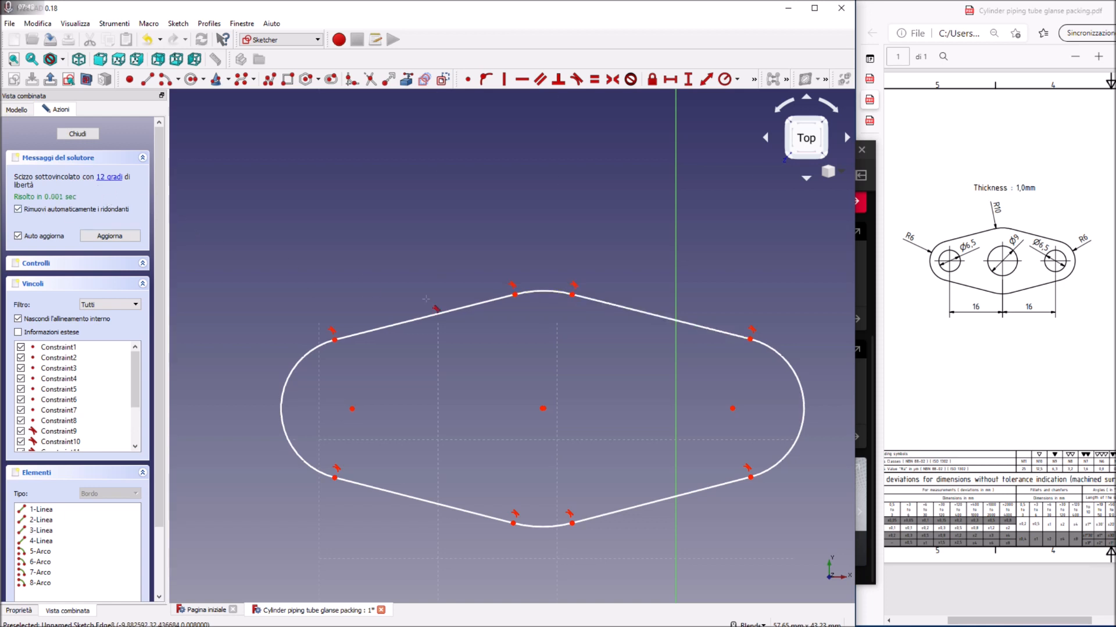
# Constrain the radius of the right and left end arcs to 6 mm each.
pyautogui.click(727, 78)
pyautogui.click(804, 392)
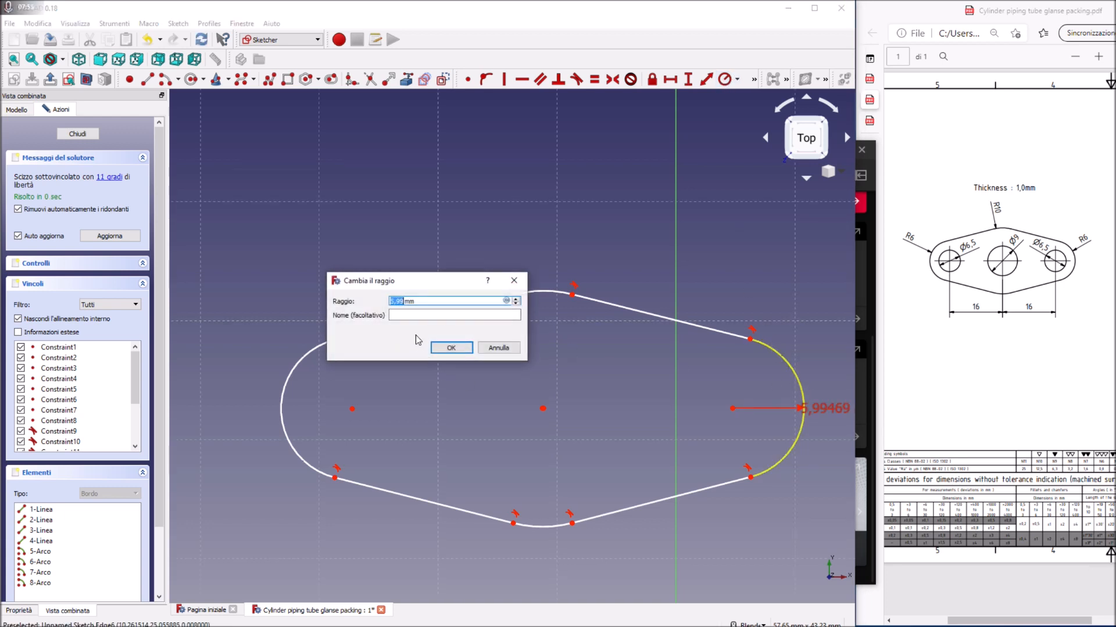
pyautogui.write('6')
pyautogui.click(452, 349)
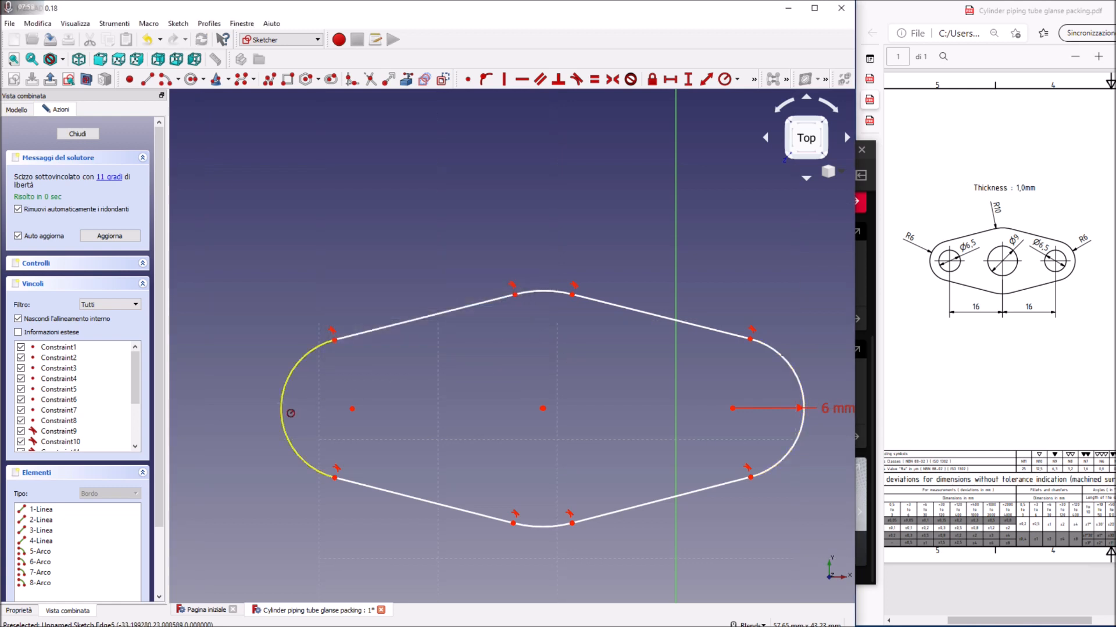
pyautogui.click(282, 406)
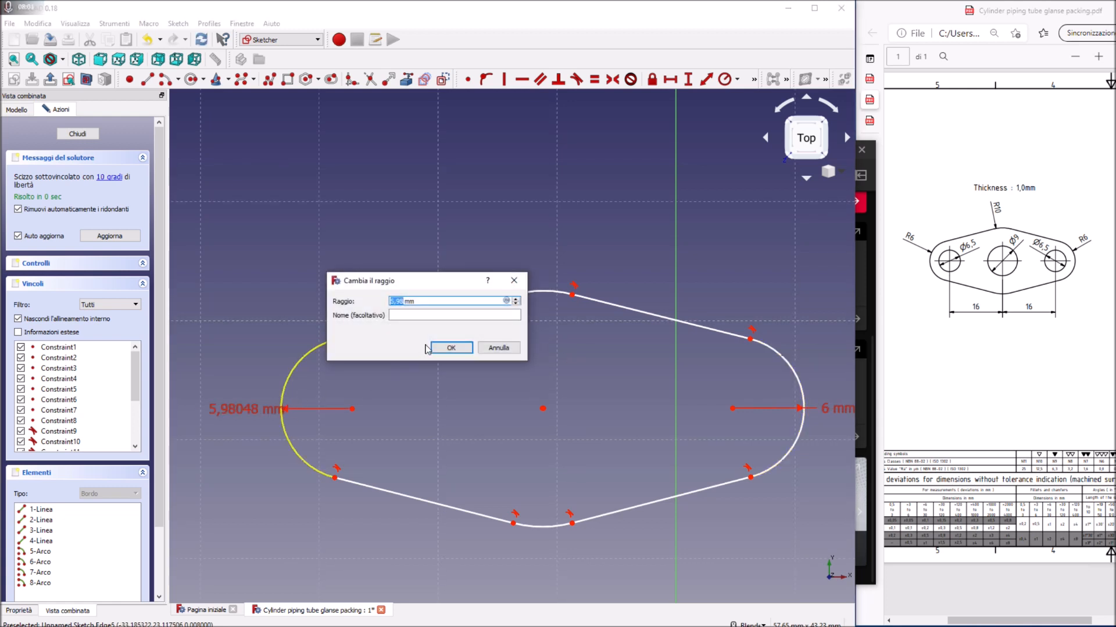
pyautogui.write('6')
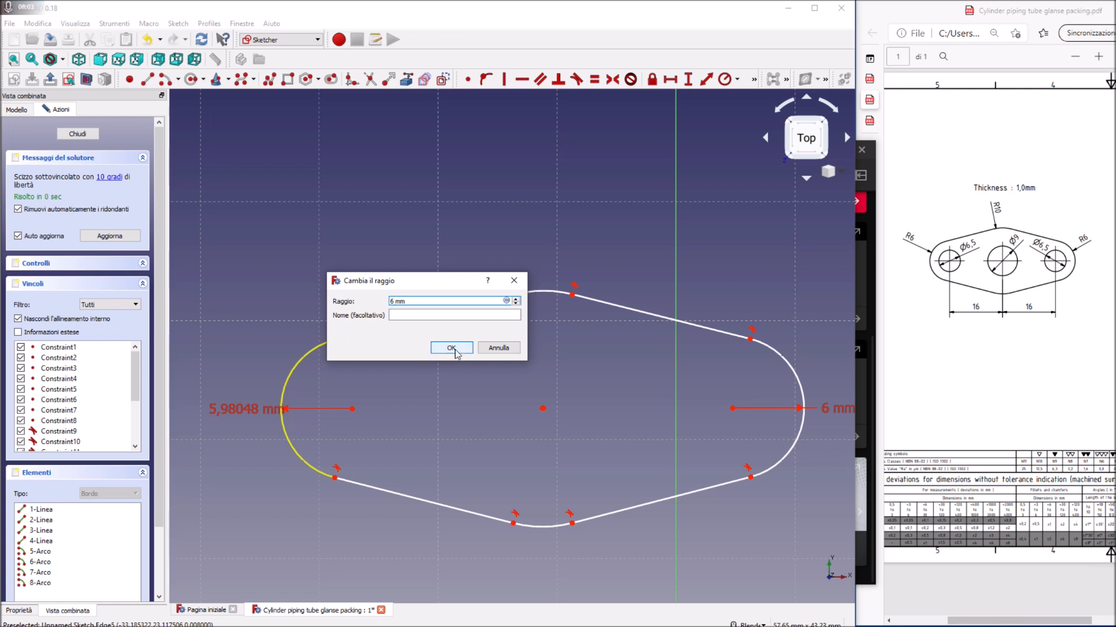
pyautogui.click(451, 347)
# Constrain the radius of the top and bottom middle arcs to 10 mm each.
pyautogui.click(543, 293)
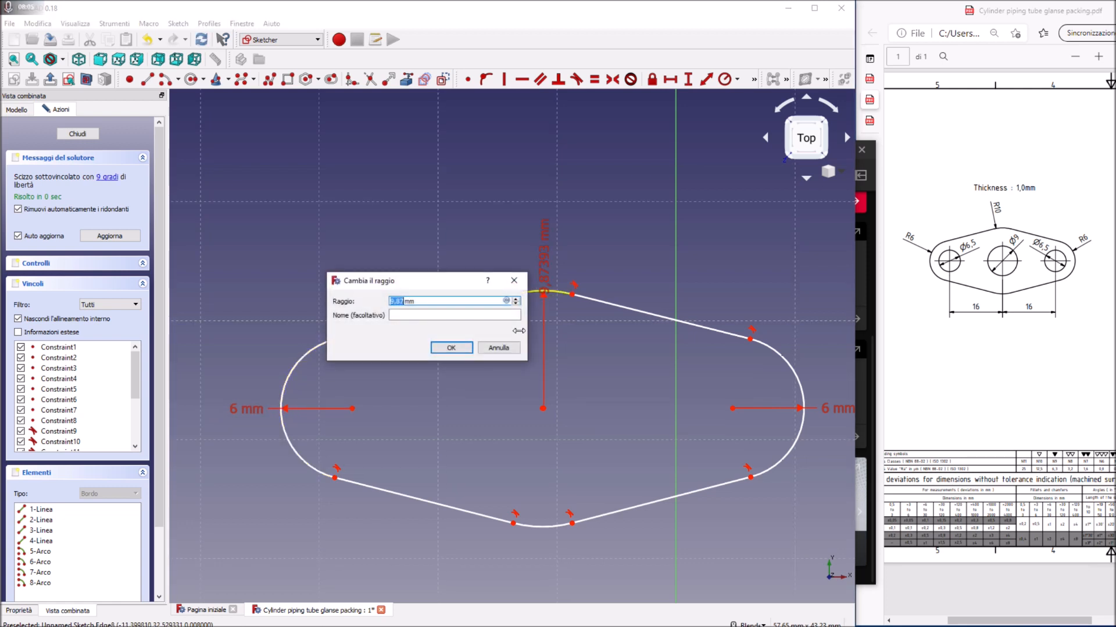
pyautogui.write('10')
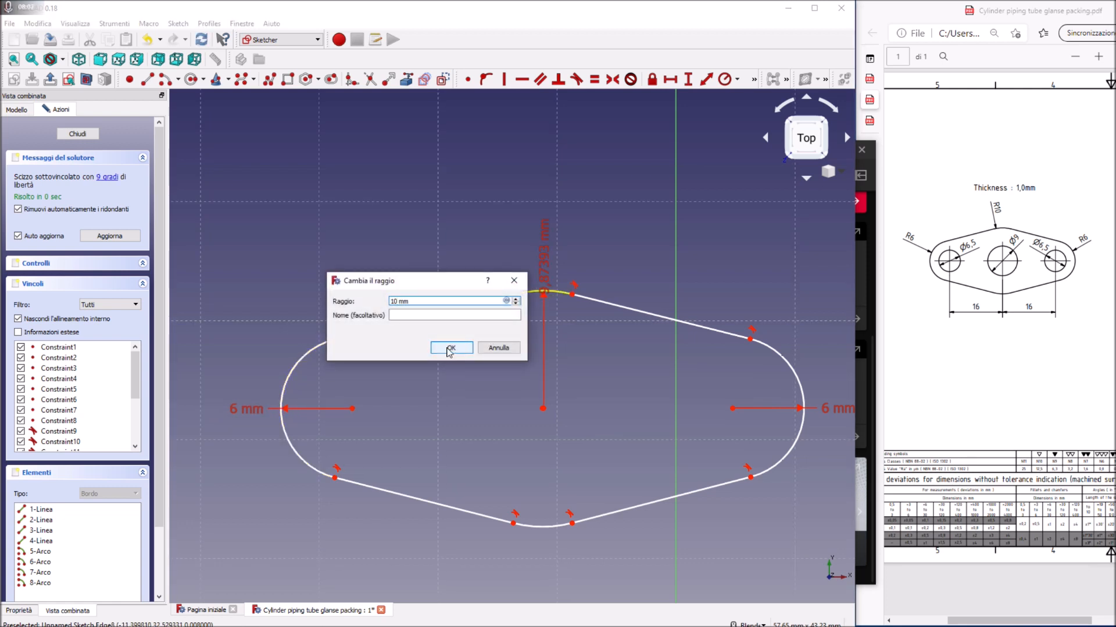
pyautogui.click(449, 348)
pyautogui.click(531, 527)
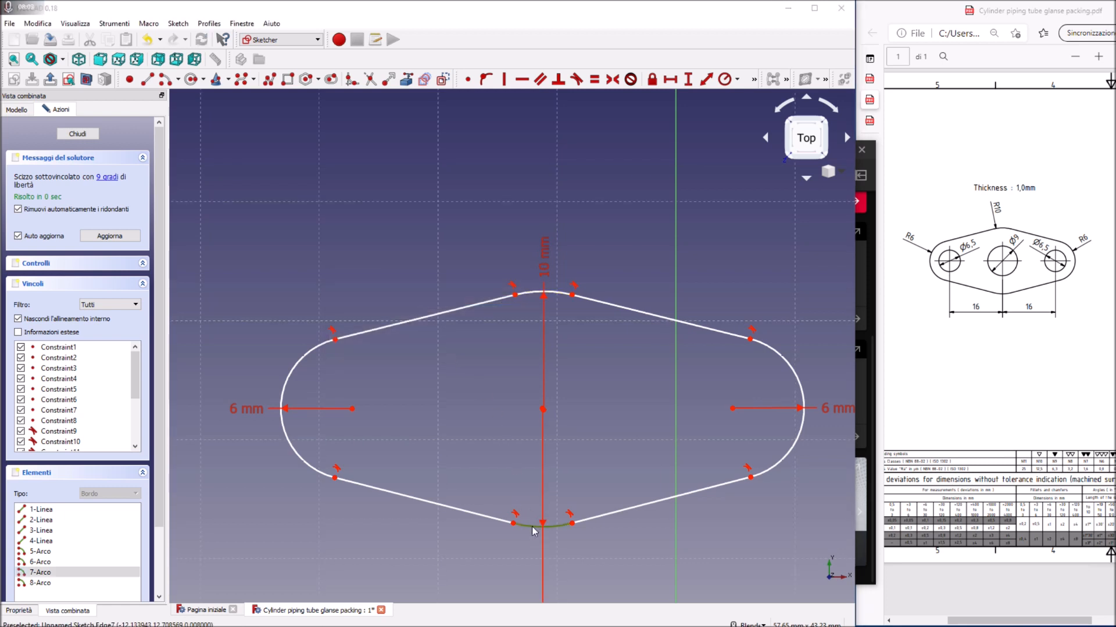
pyautogui.click(445, 347)
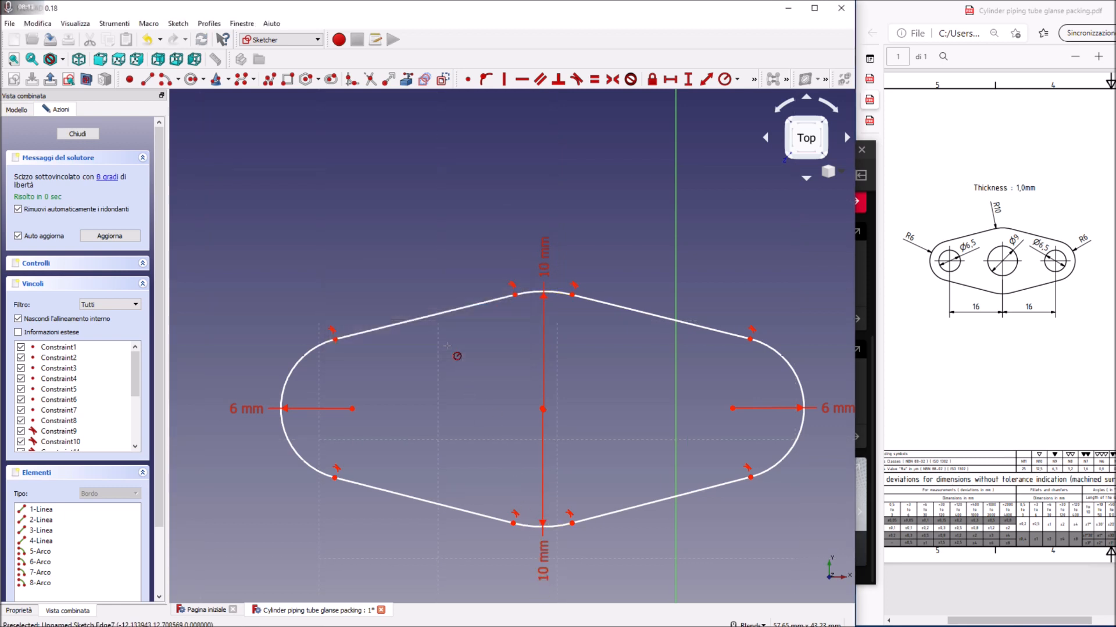
# Constrain the length of the upper left line to 15.6 mm and the upper right line to 15.39 mm.
pyautogui.click(708, 83)
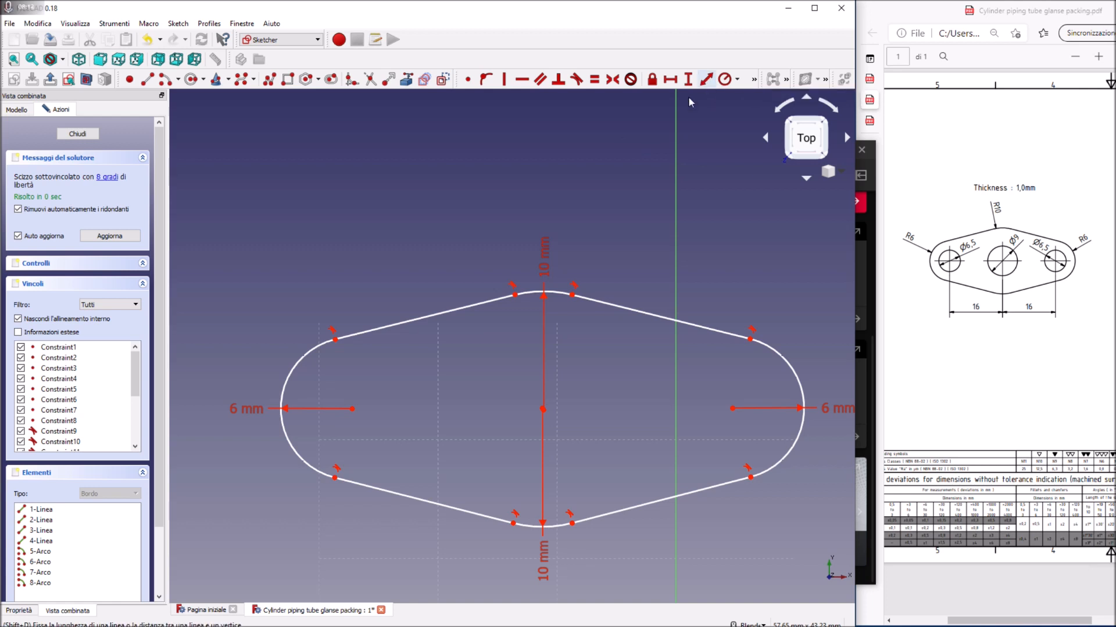
pyautogui.click(465, 319)
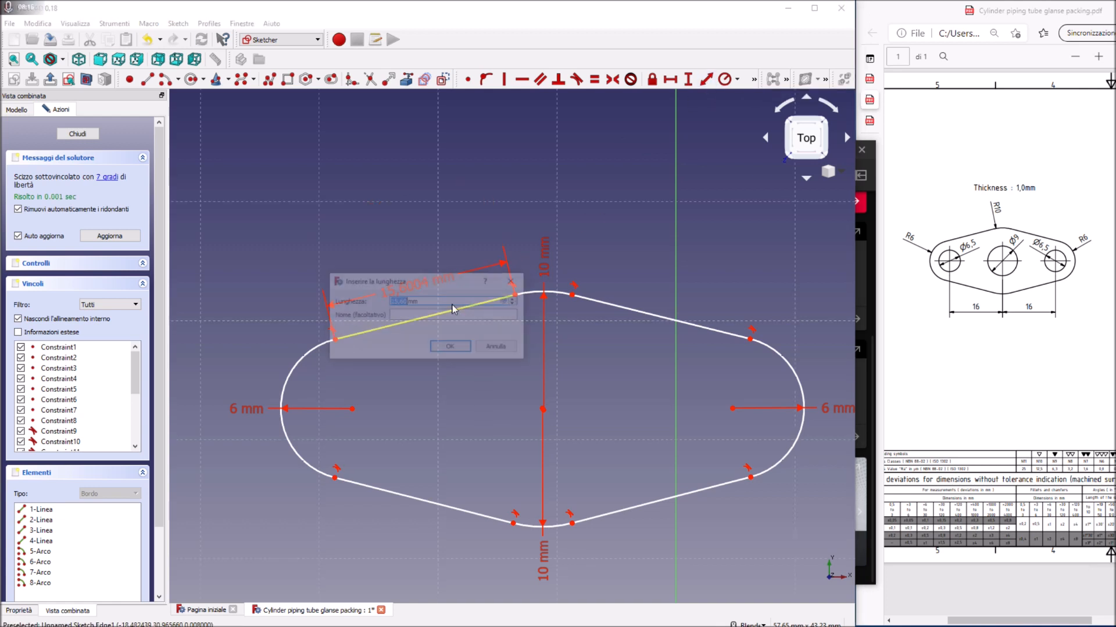
pyautogui.click(450, 349)
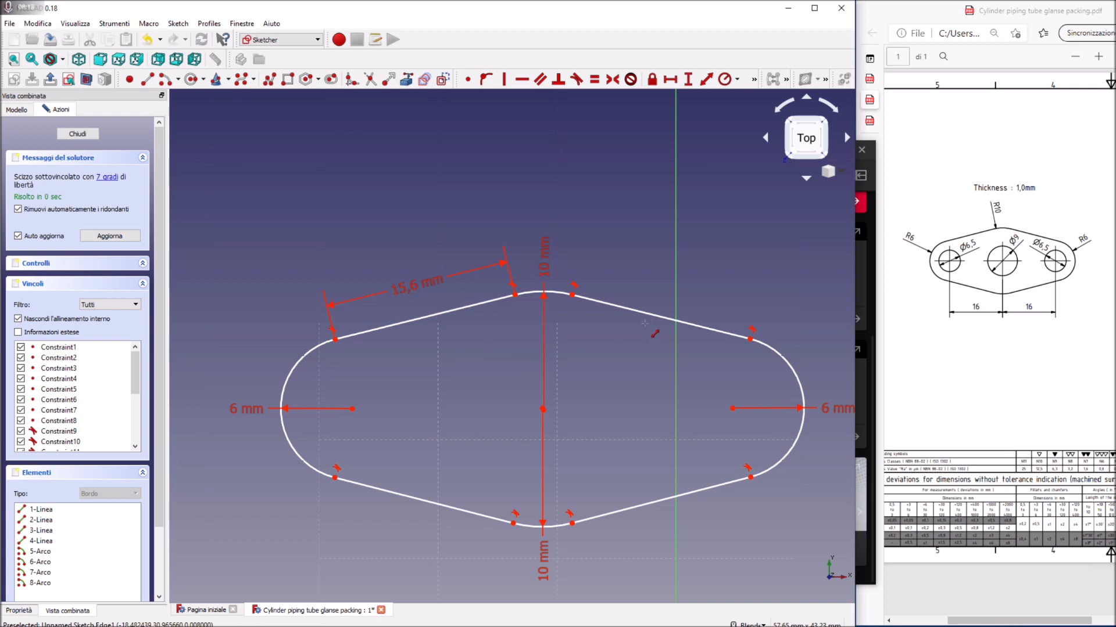
pyautogui.click(653, 319)
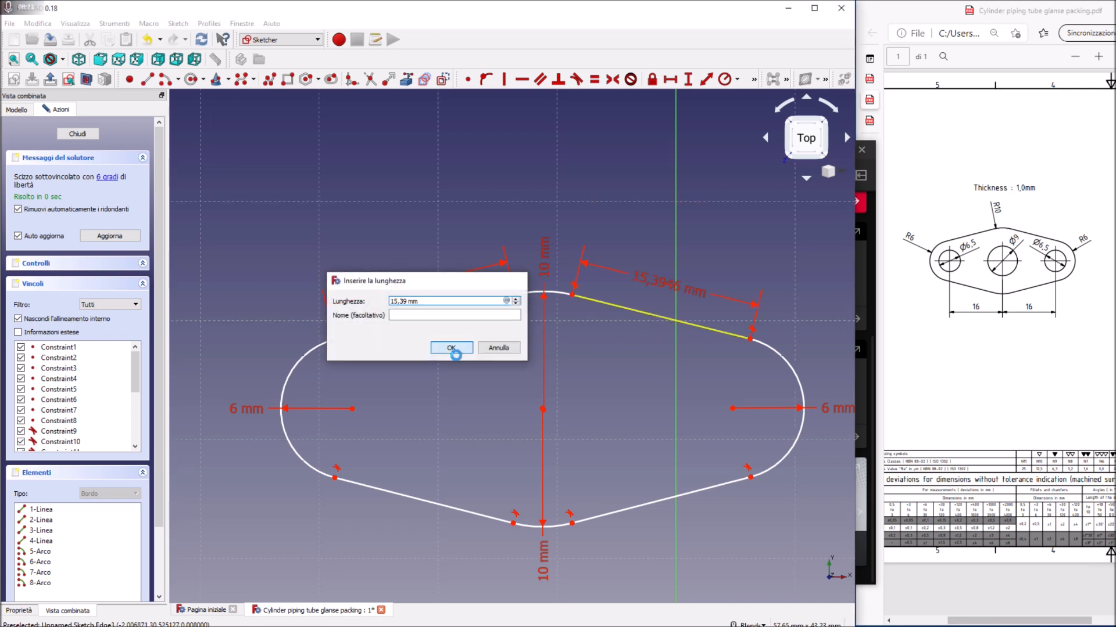
pyautogui.click(451, 349)
# Constrain the lower right line to 15.49 mm and the lower left line to 15.5 mm long, and save the document.
pyautogui.click(634, 512)
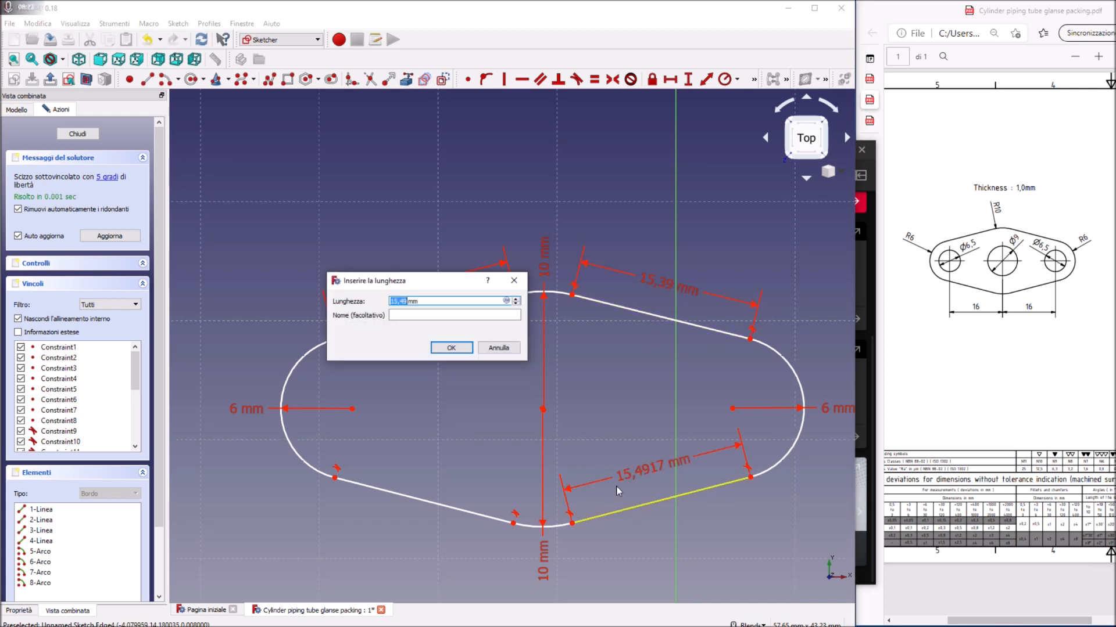
pyautogui.click(456, 353)
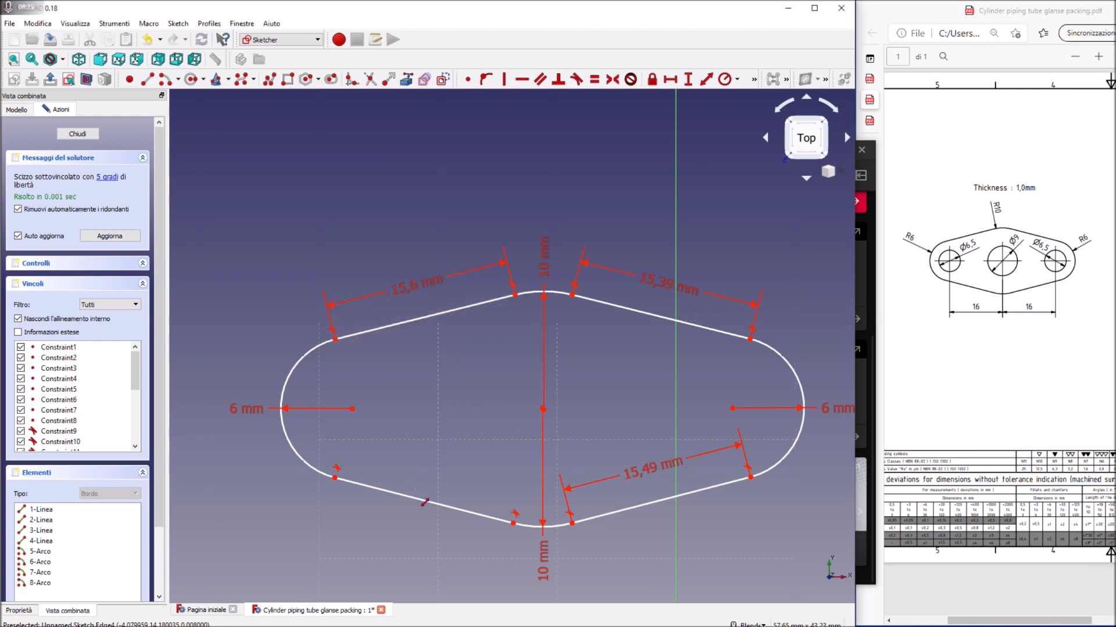
pyautogui.click(424, 501)
pyautogui.click(450, 348)
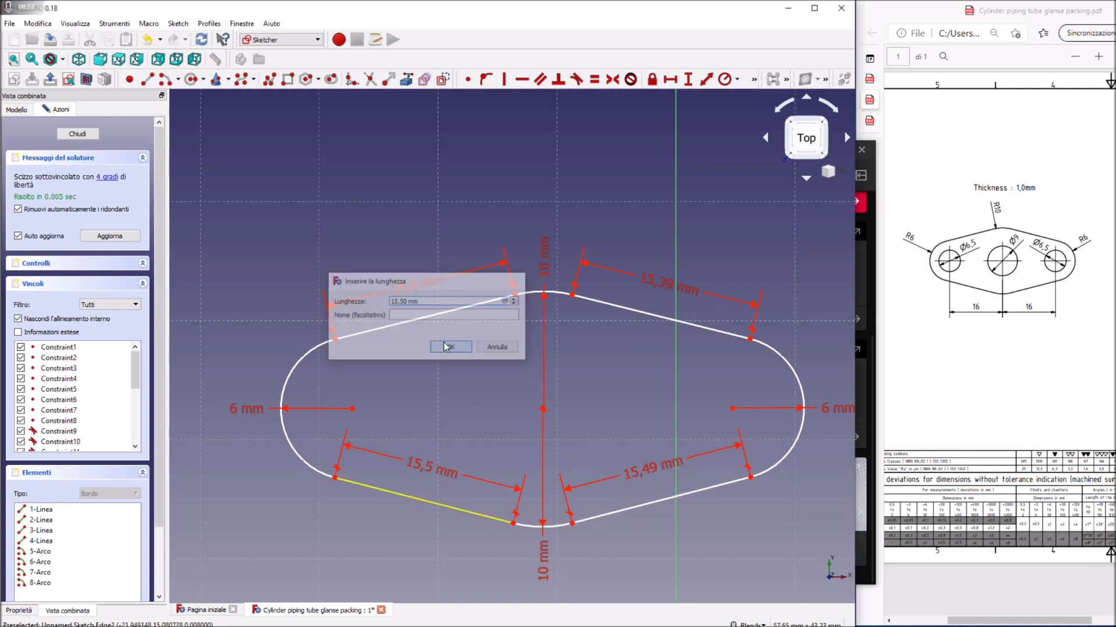
pyautogui.click(55, 42)
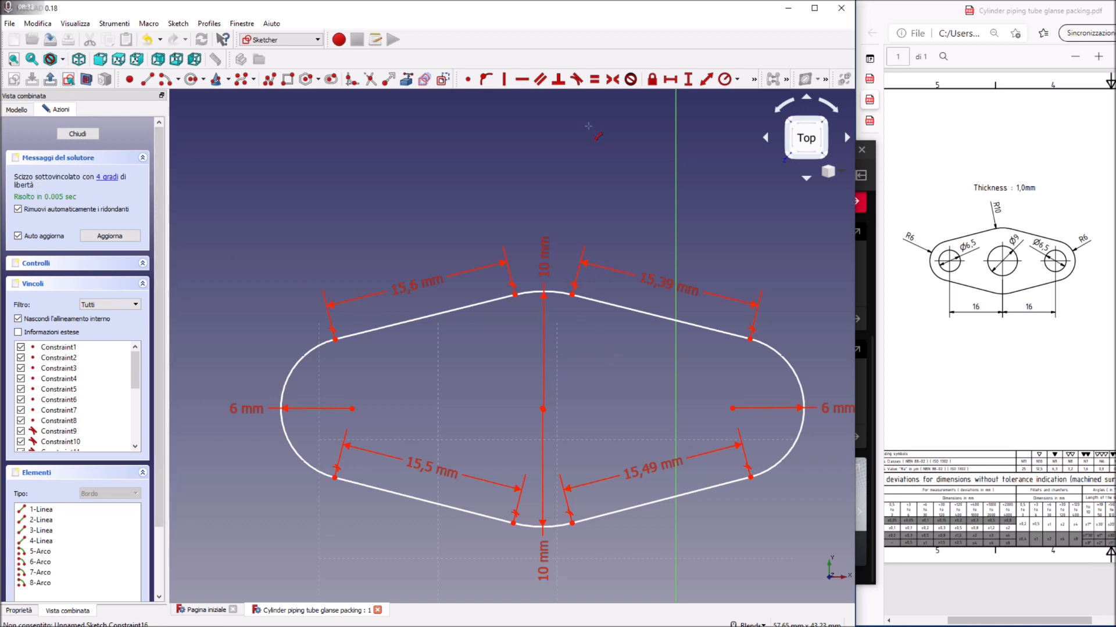
# Constrain the angle between the upper and lower lines on the right side, and between those on the left side at 28.21°.
pyautogui.click(737, 79)
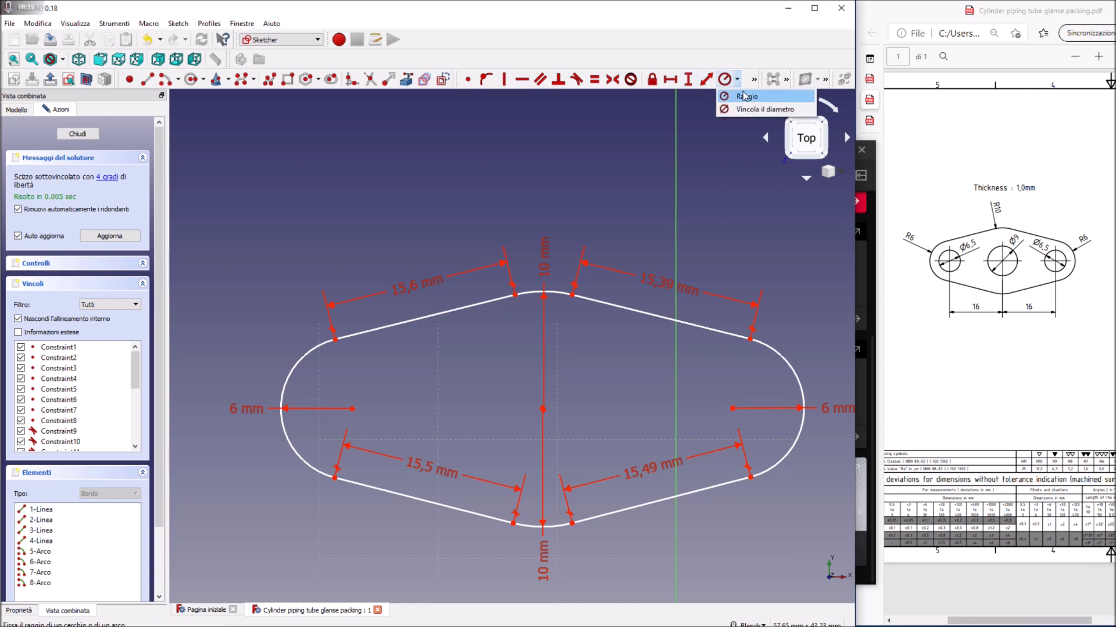
pyautogui.click(754, 79)
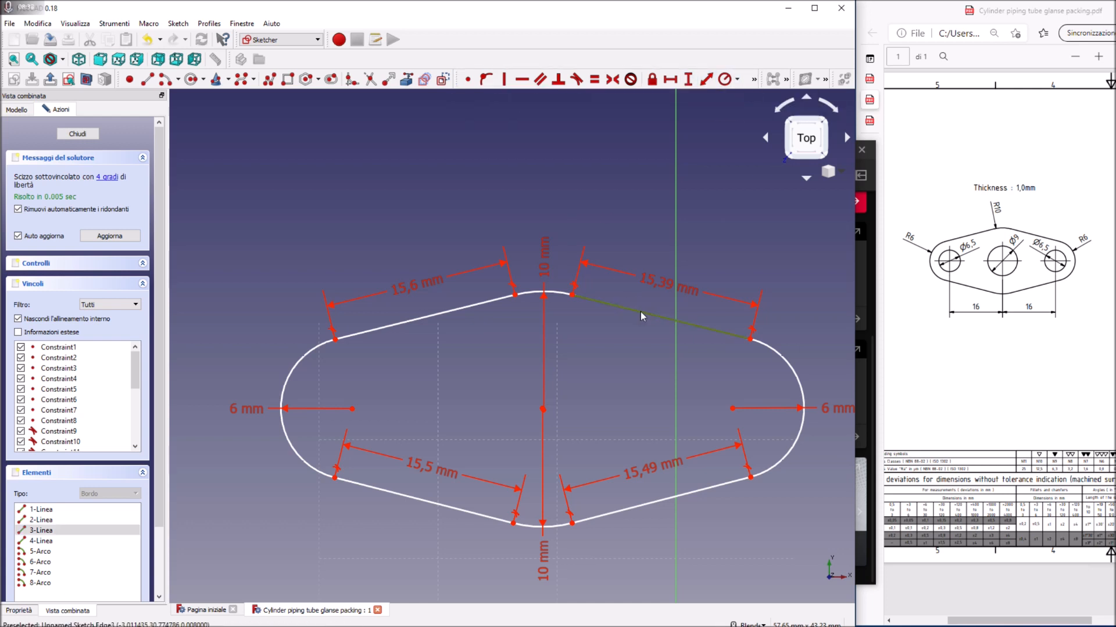
pyautogui.click(688, 493)
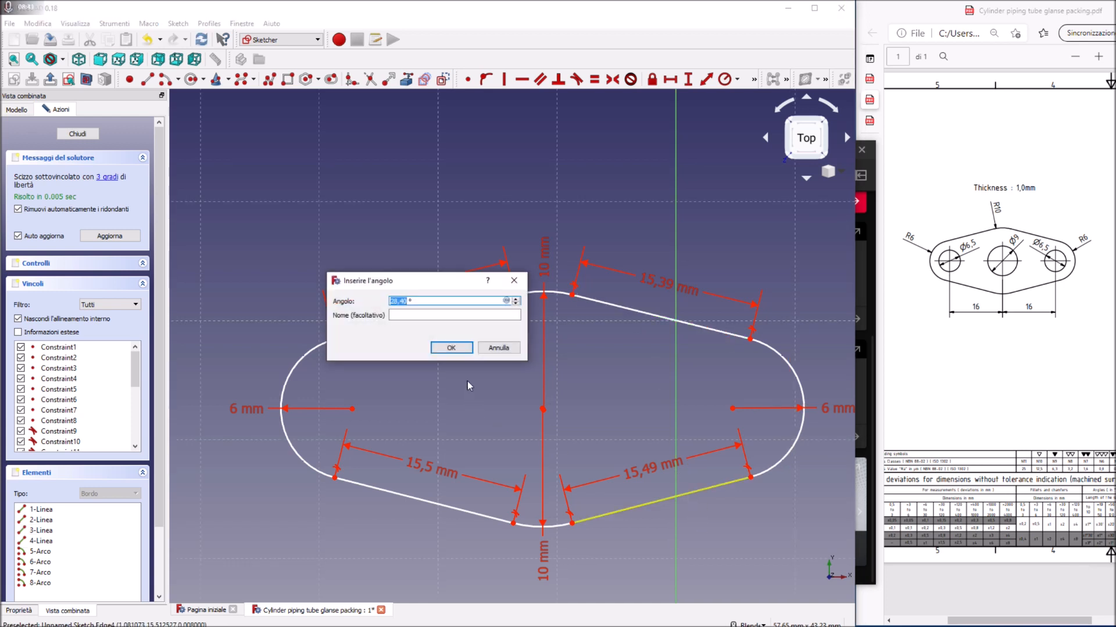
pyautogui.click(455, 352)
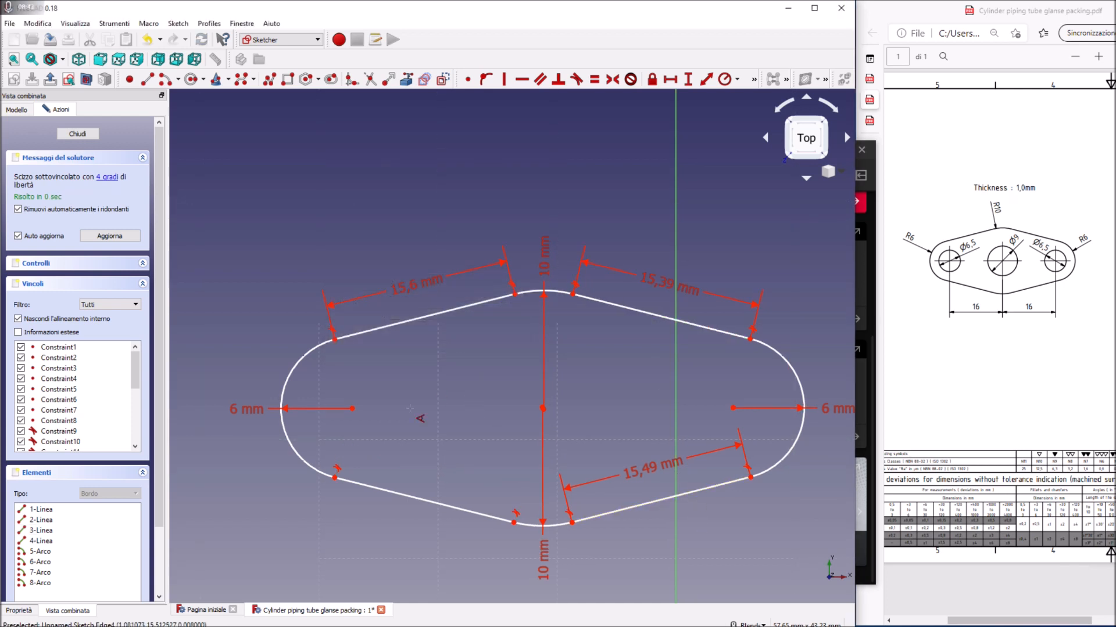
pyautogui.click(393, 494)
pyautogui.click(374, 330)
pyautogui.click(447, 349)
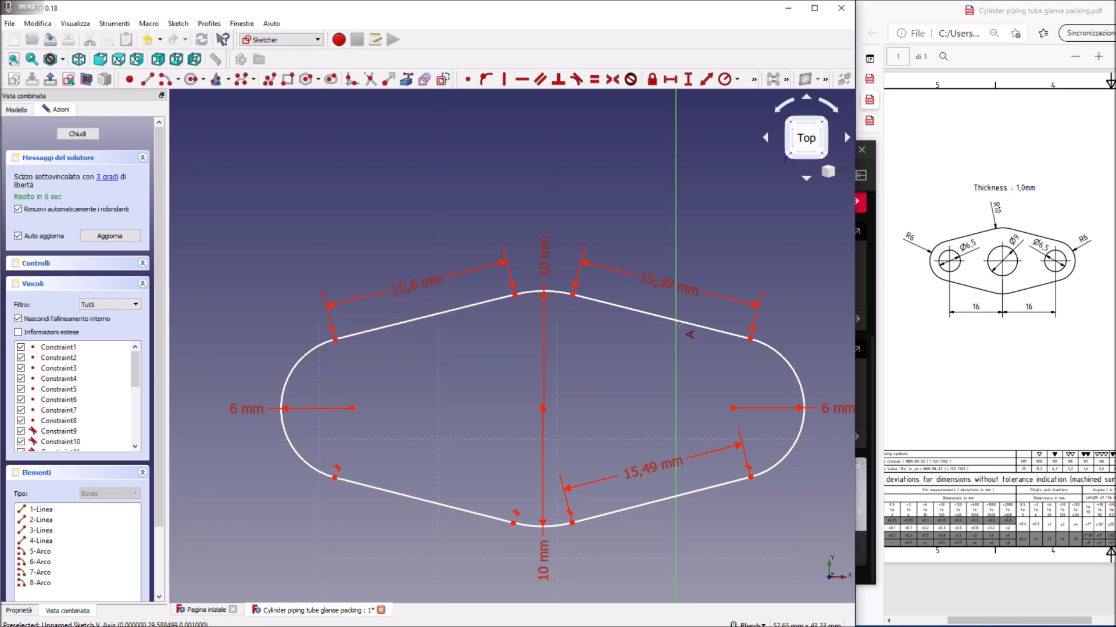
pyautogui.click(683, 323)
pyautogui.scroll(-2, 652, 335)
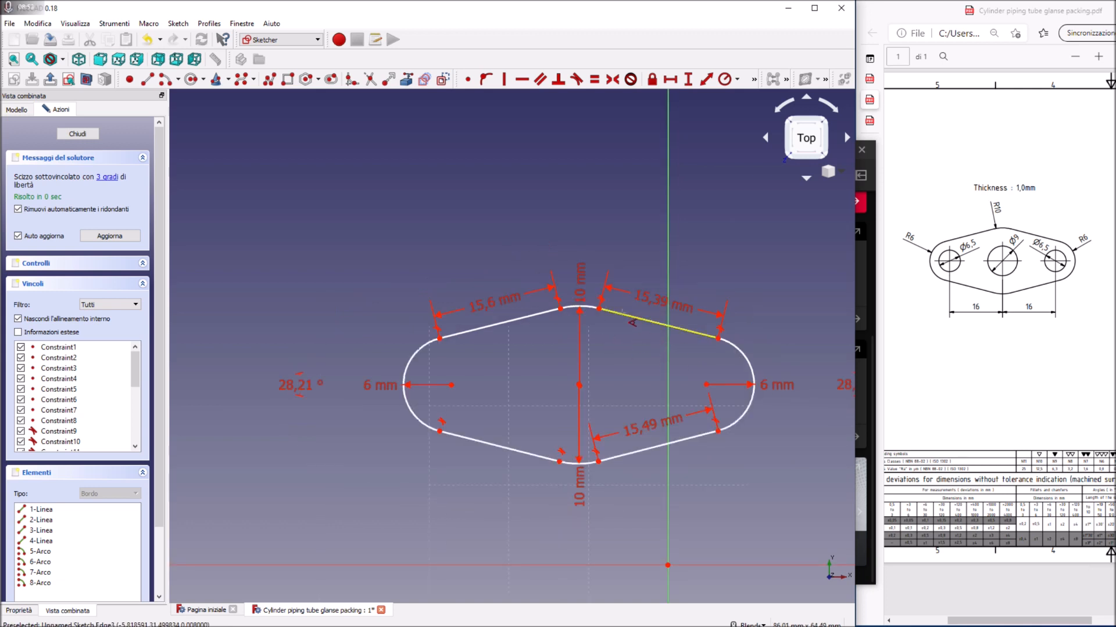
pyautogui.click(630, 315)
pyautogui.click(542, 318)
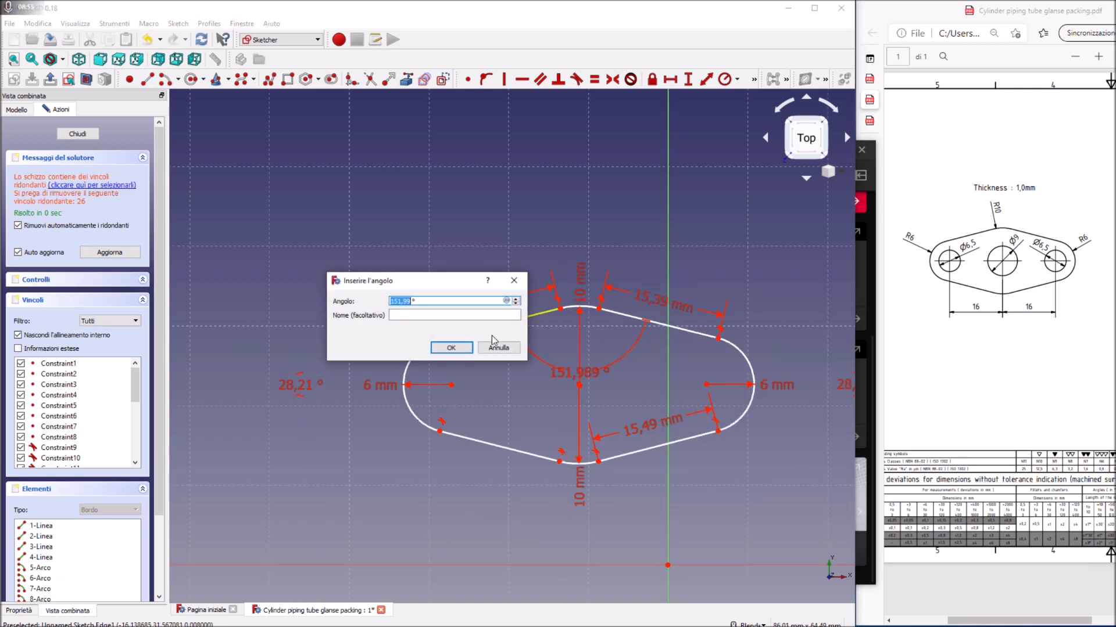
pyautogui.click(502, 350)
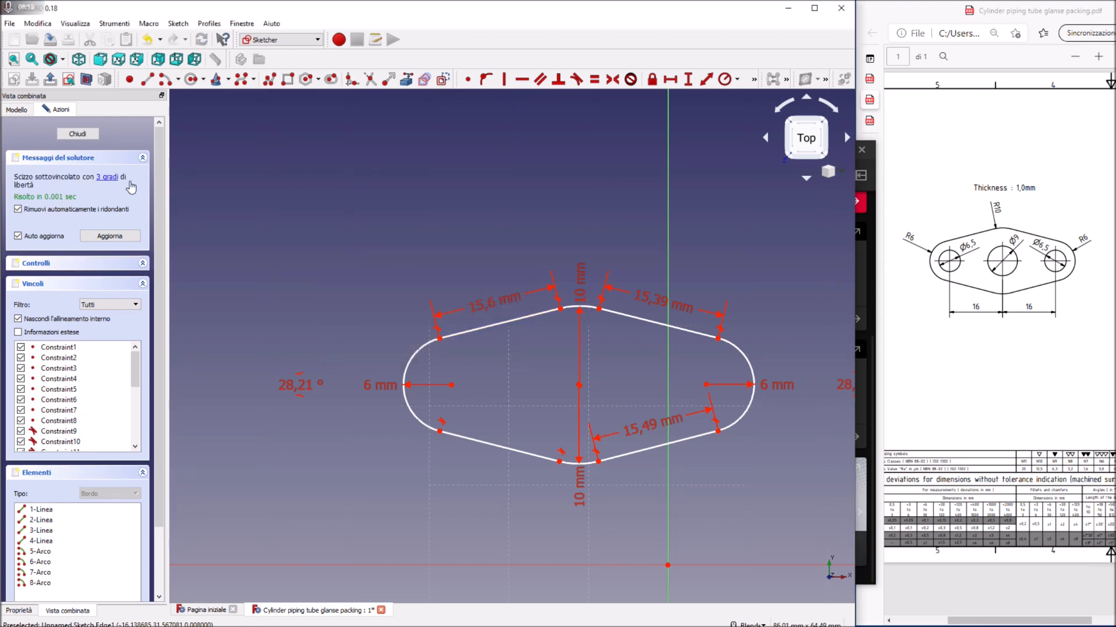
# Save the document and restore the straight top view of the sketch.
pyautogui.moveTo(508, 362)
pyautogui.mouseDown(button='middle')
pyautogui.moveTo(572, 262)
pyautogui.moveTo(581, 337)
pyautogui.moveTo(465, 369)
pyautogui.moveTo(512, 387)
pyautogui.moveTo(564, 372)
pyautogui.moveTo(511, 375)
pyautogui.moveTo(537, 372)
pyautogui.moveTo(506, 363)
pyautogui.moveTo(541, 375)
pyautogui.moveTo(514, 372)
pyautogui.mouseUp(button='middle')
pyautogui.click(51, 39)
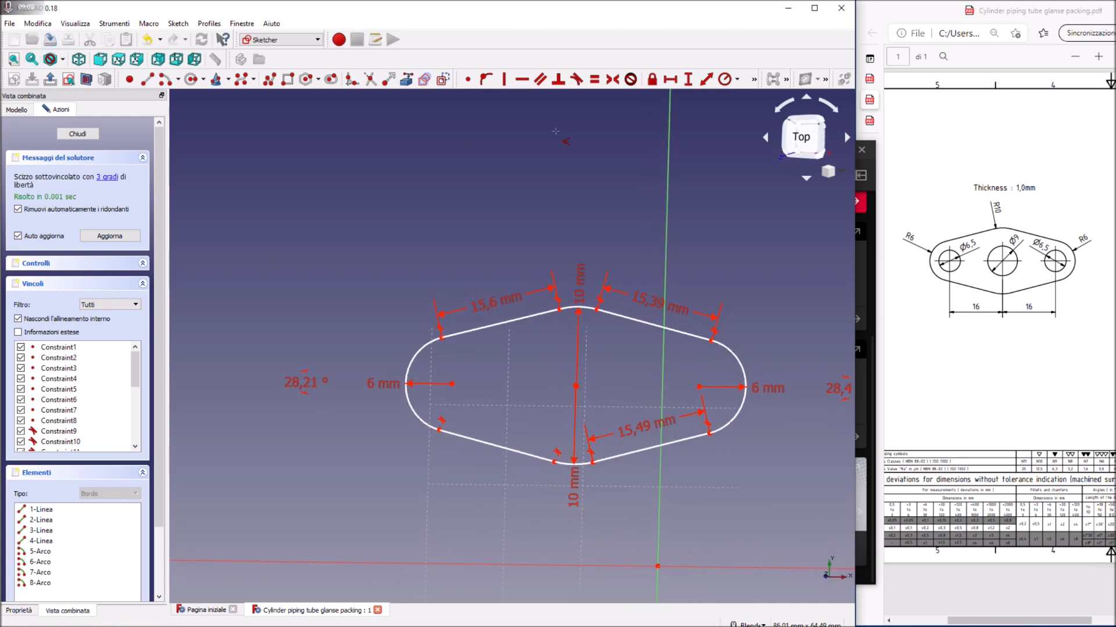
pyautogui.click(802, 137)
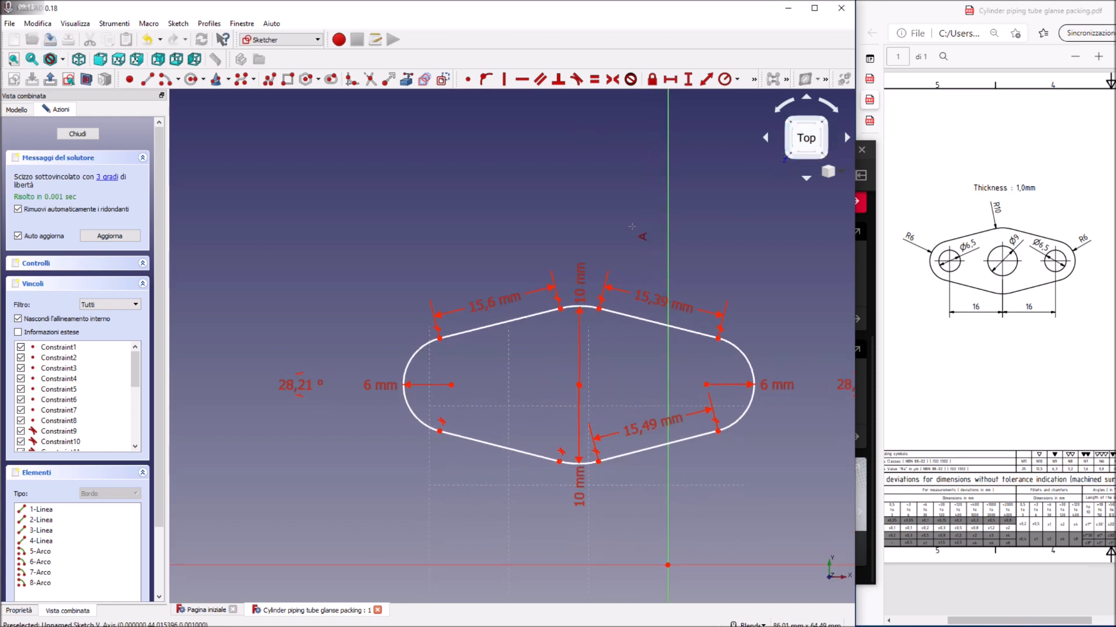
pyautogui.scroll(5, 608, 386)
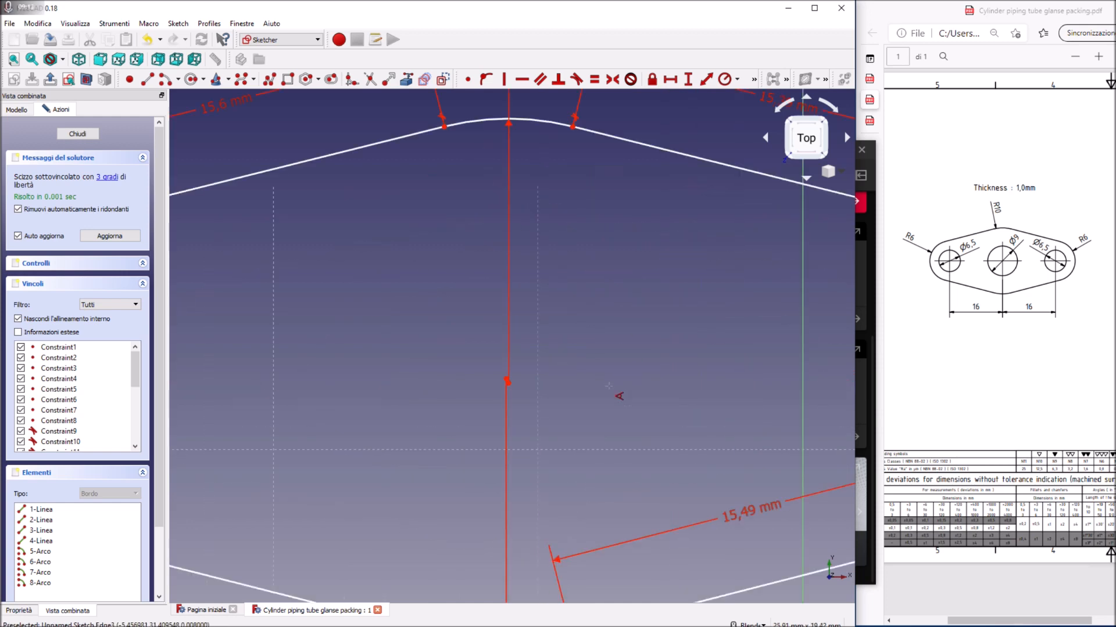
# Make the centre point of the outline's R10 arcs coincident with the sketch origin.
pyautogui.scroll(-4, 609, 386)
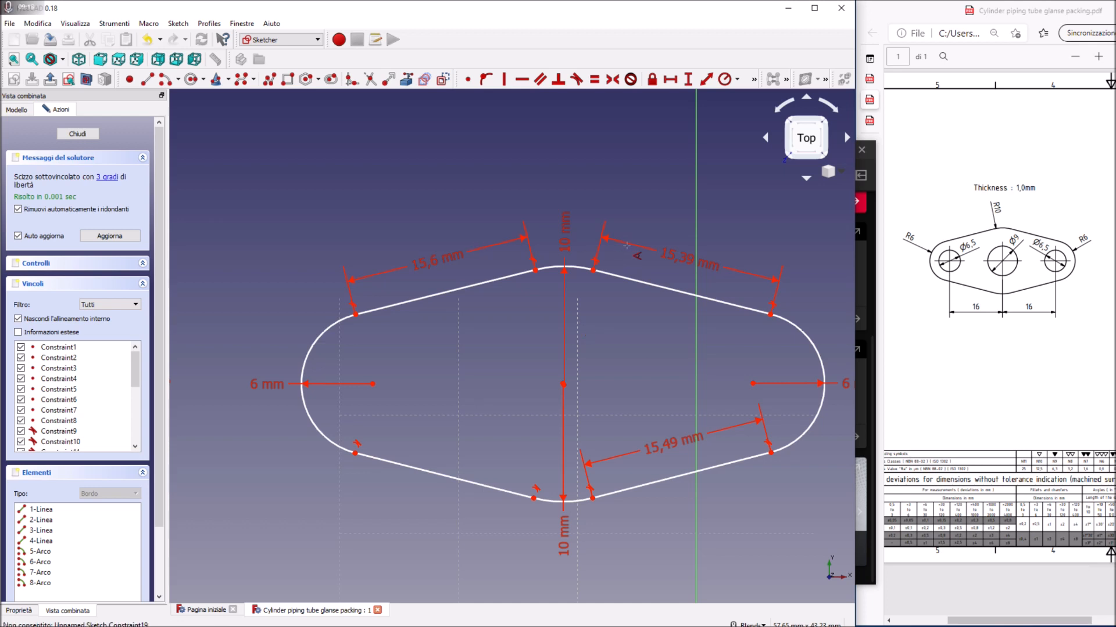
pyautogui.scroll(-2, 442, 212)
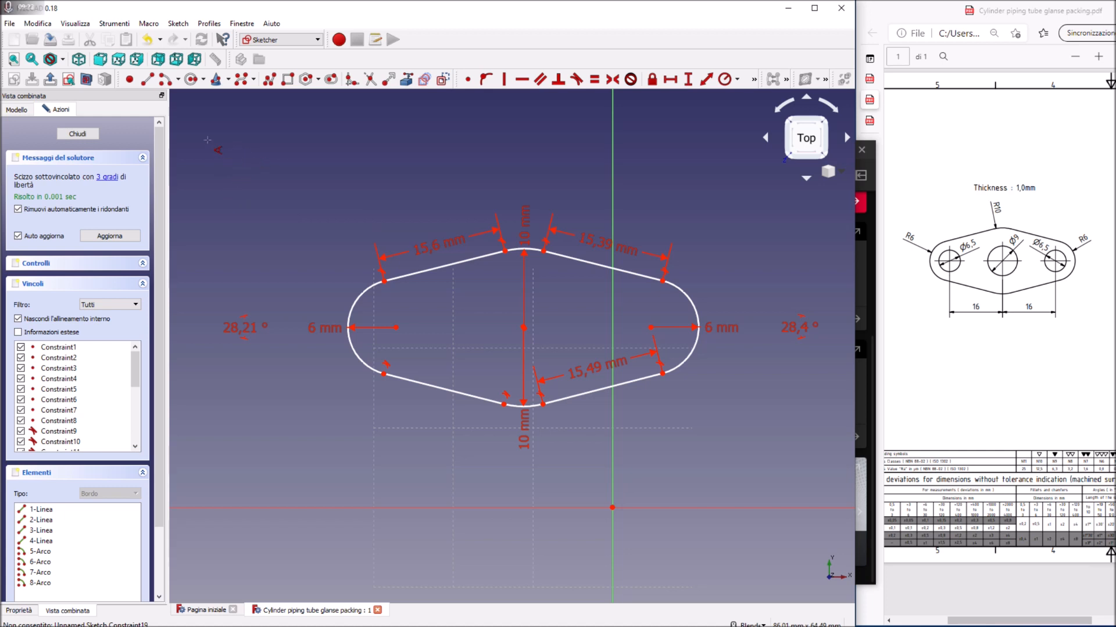
pyautogui.click(129, 80)
pyautogui.click(523, 327)
pyautogui.click(612, 509)
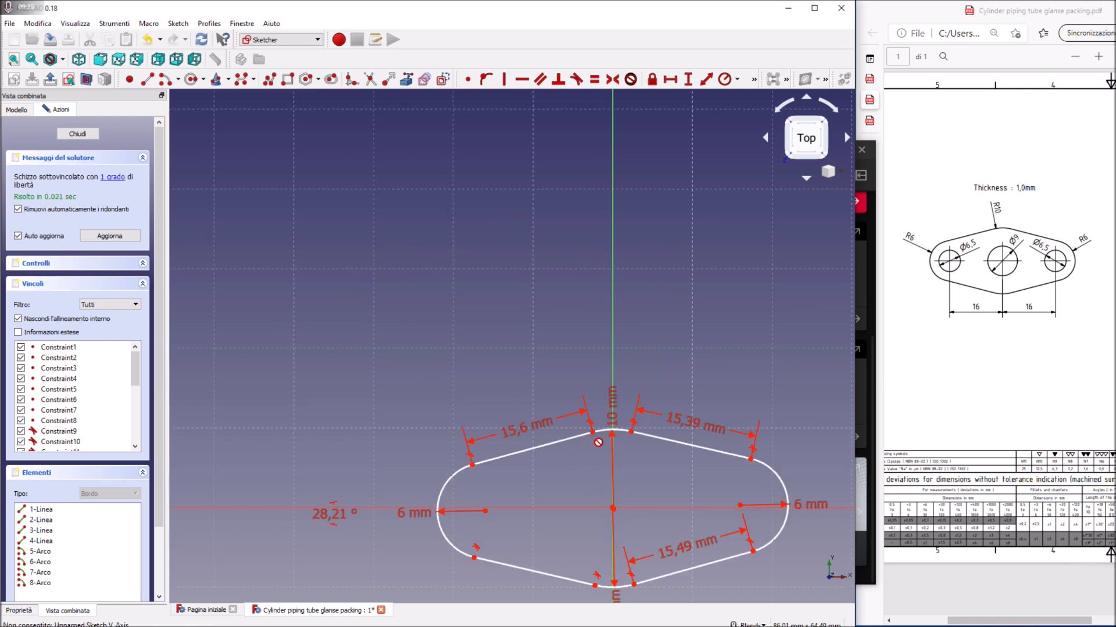
pyautogui.scroll(-2, 609, 349)
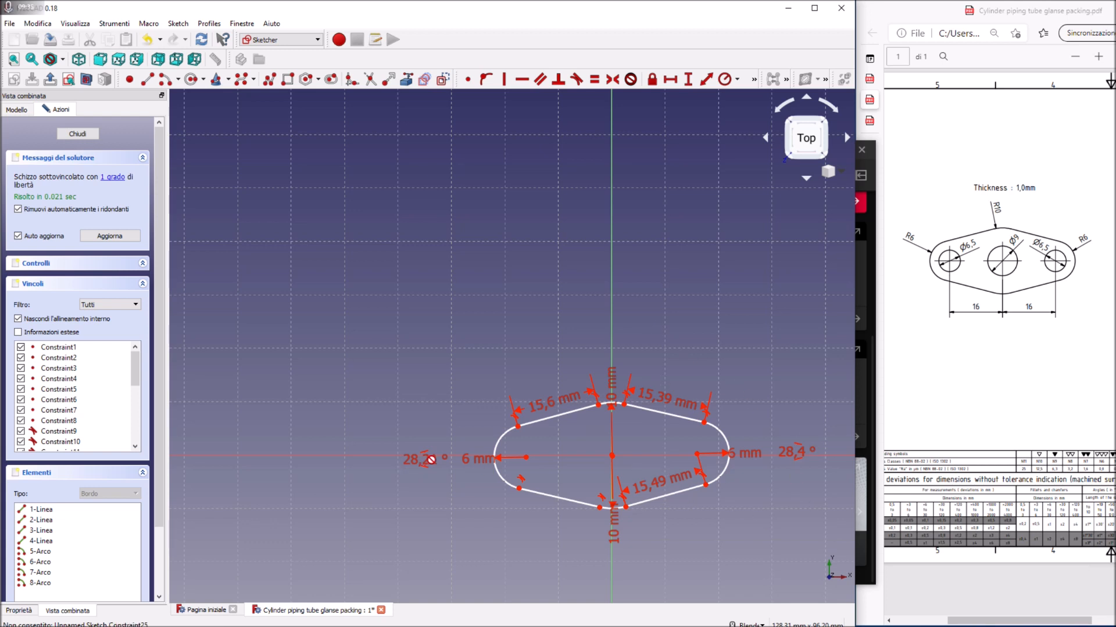
pyautogui.scroll(2, 677, 483)
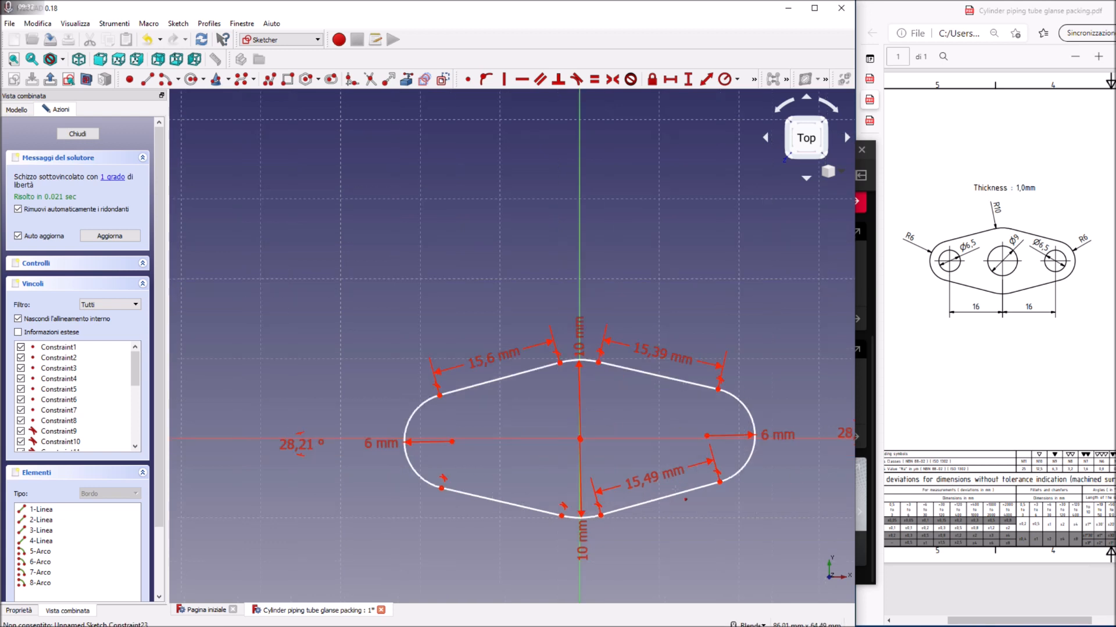
pyautogui.scroll(-2, 680, 483)
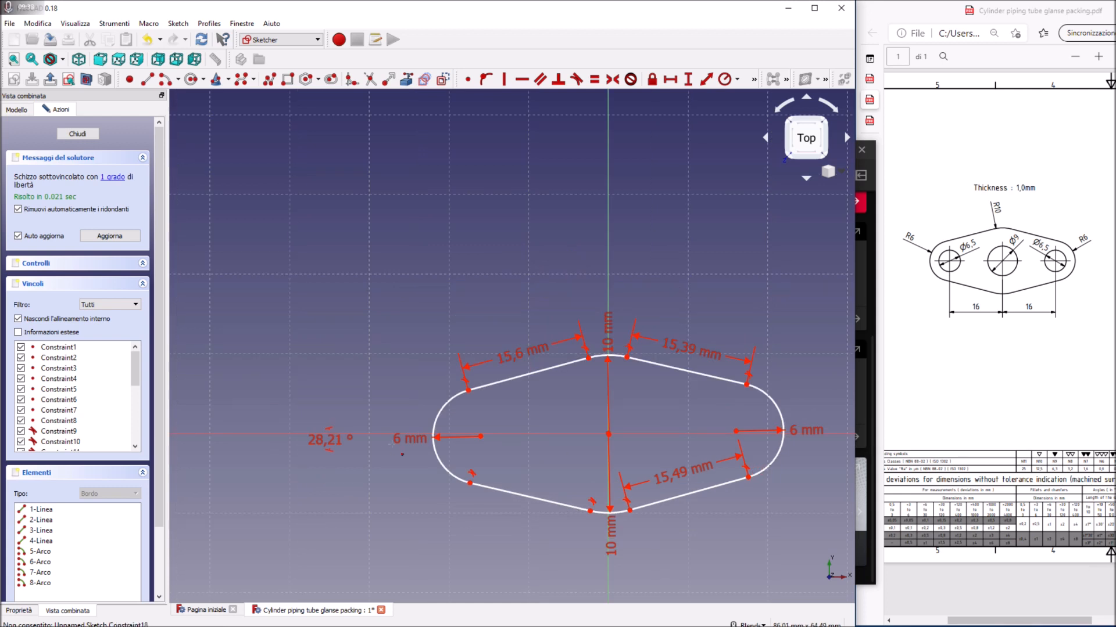
pyautogui.scroll(-1, 804, 440)
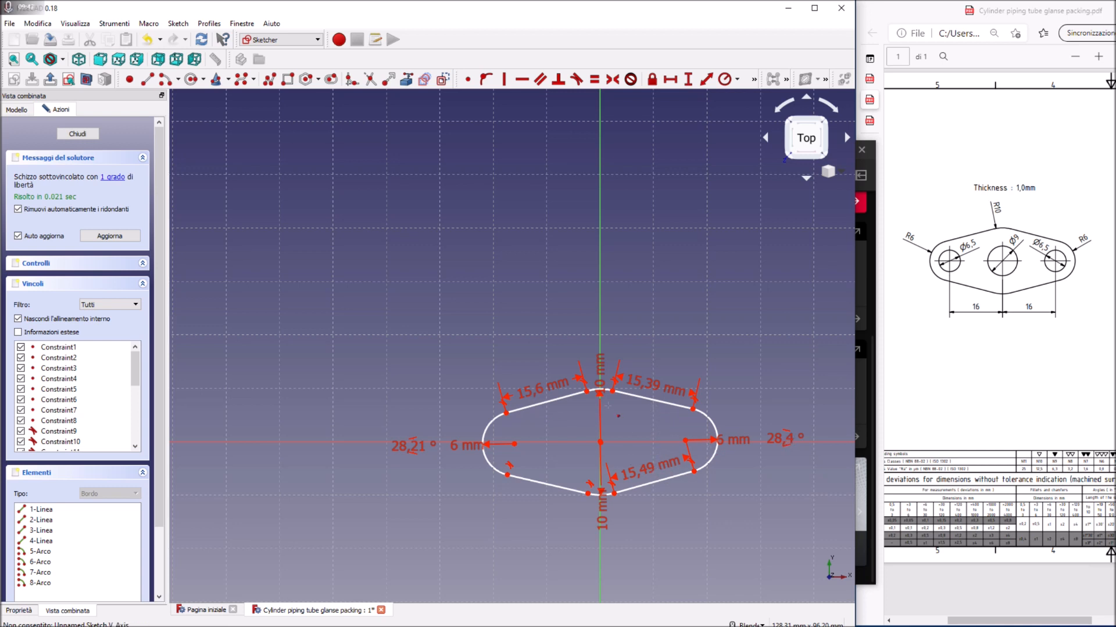
# Hide the two angle constraints, Constraint24 and Constraint25, in the sketch.
pyautogui.scroll(-5, 111, 388)
pyautogui.scroll(-1, 110, 387)
pyautogui.click(21, 421)
pyautogui.click(21, 431)
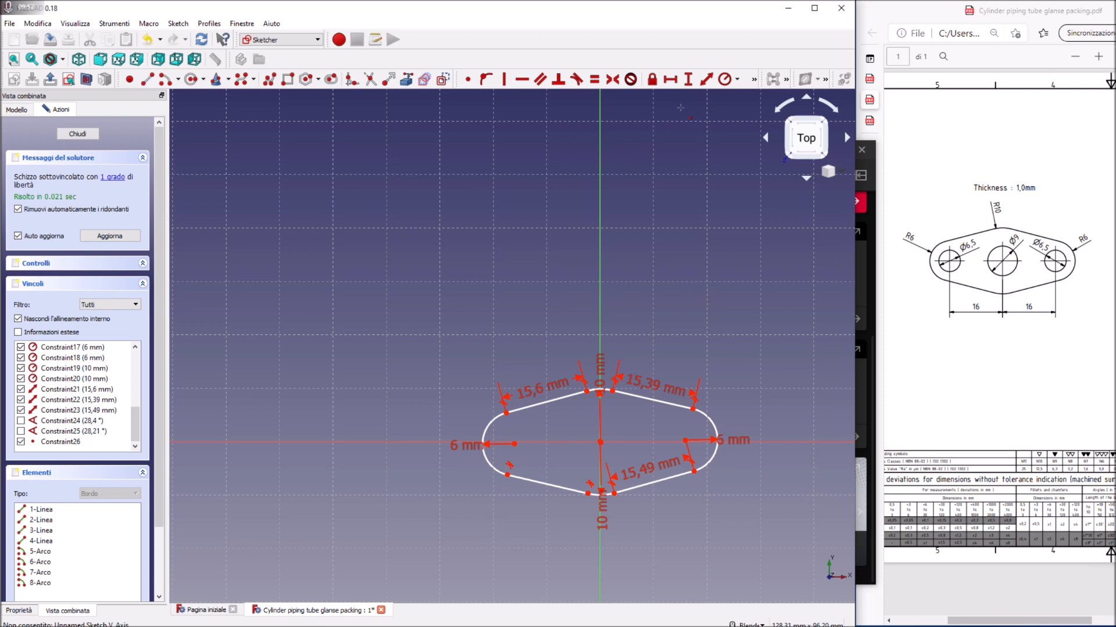
# Try to constrain the angle between the upper and lower lines on the right side at 28.3°.
pyautogui.click(738, 80)
pyautogui.click(740, 81)
pyautogui.click(737, 80)
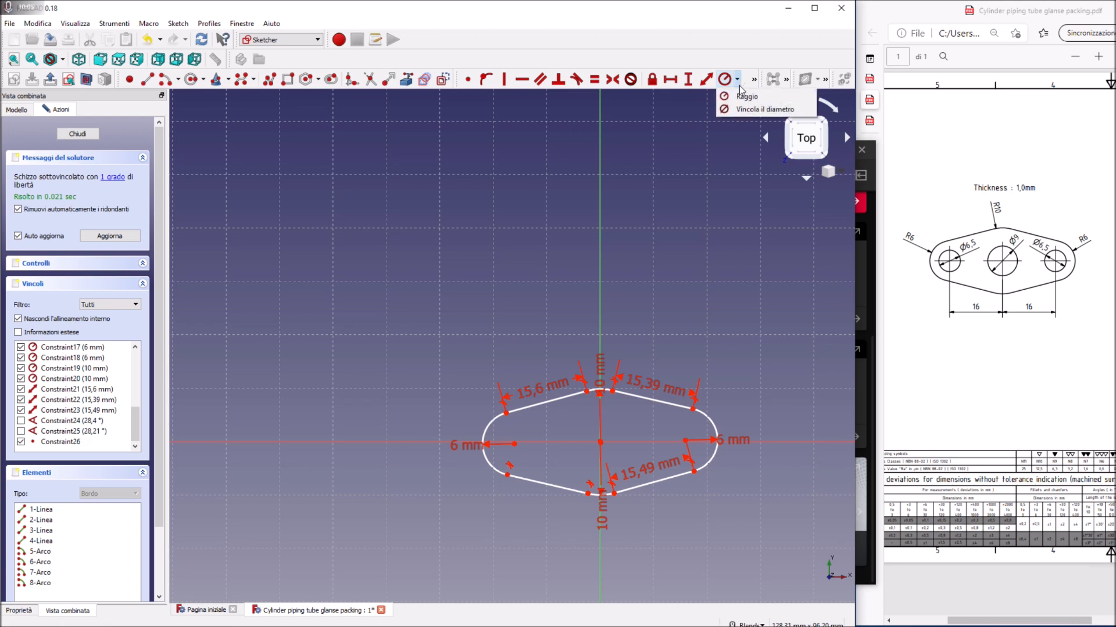
pyautogui.click(754, 81)
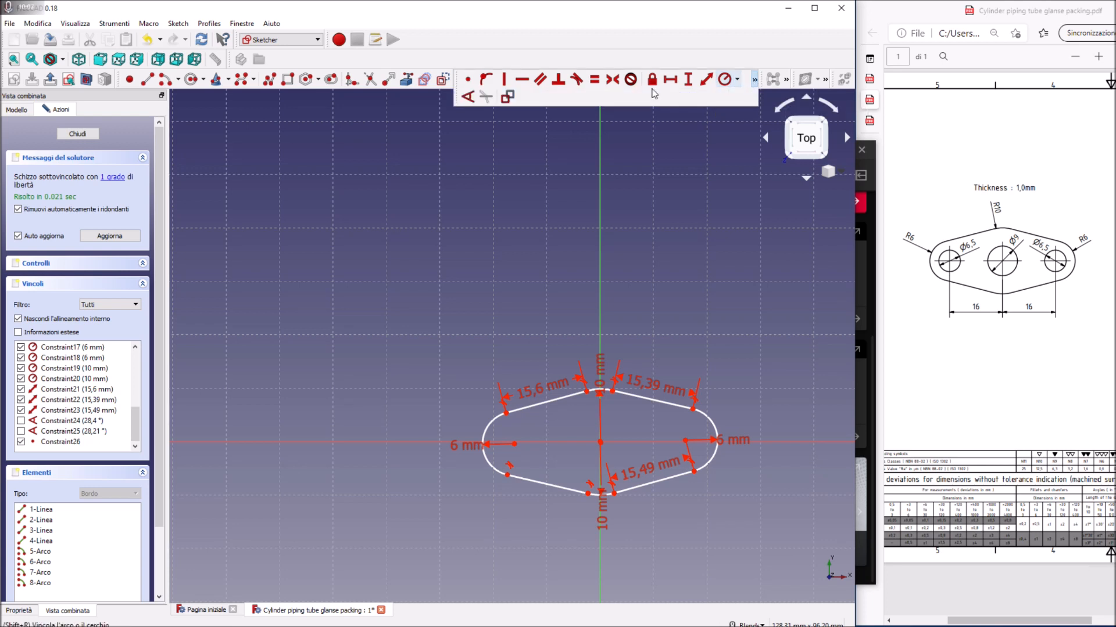
pyautogui.click(469, 100)
pyautogui.click(668, 403)
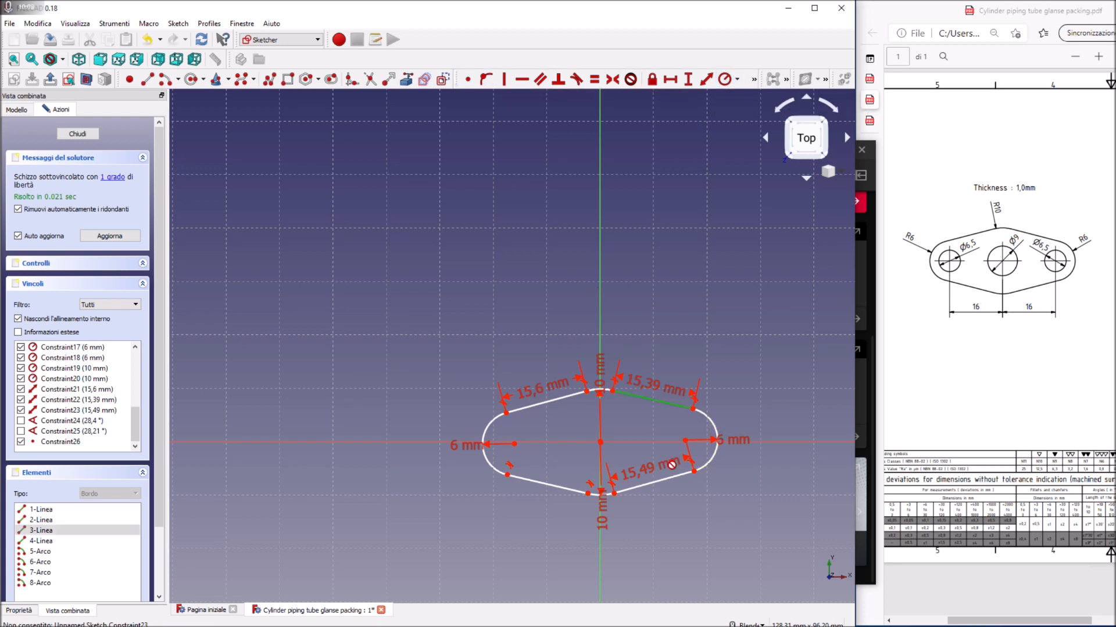
pyautogui.click(674, 478)
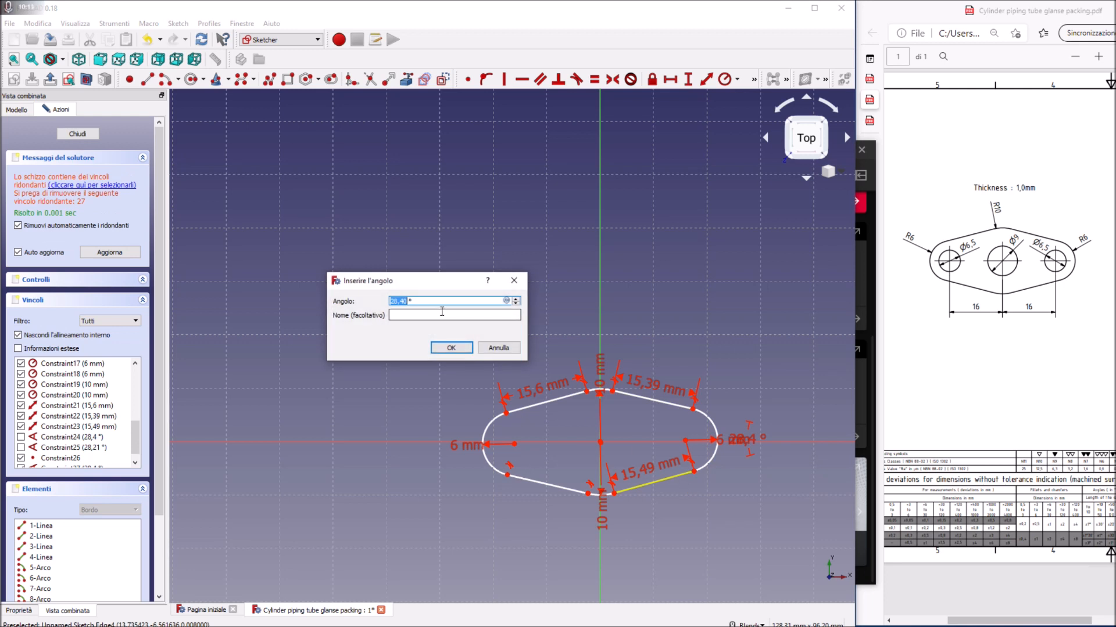
pyautogui.write('28.3')
pyautogui.press('Return')
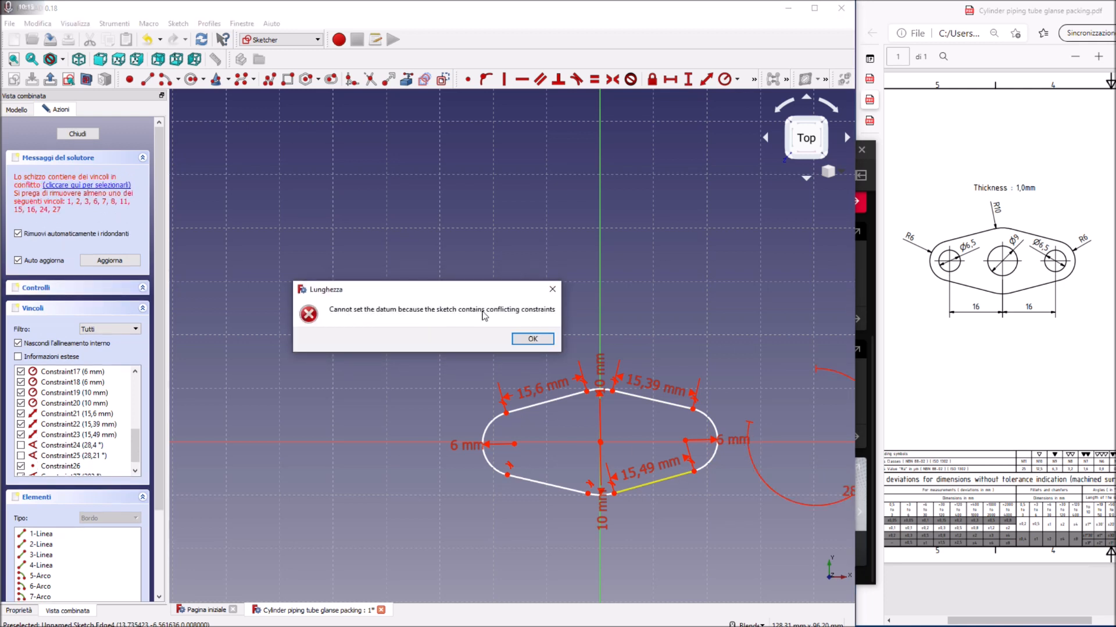
pyautogui.click(514, 340)
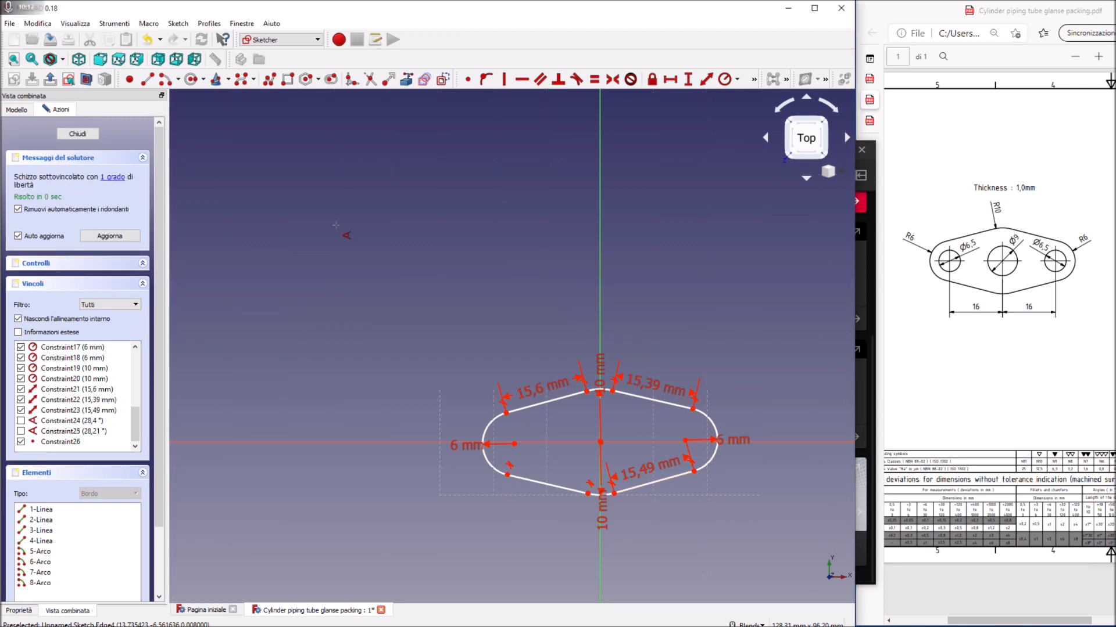
# Restore the straight top view and finish editing the sketch.
pyautogui.moveTo(772, 402)
pyautogui.mouseDown(button='middle')
pyautogui.moveTo(771, 411)
pyautogui.moveTo(763, 347)
pyautogui.mouseUp(button='middle')
pyautogui.click(800, 152)
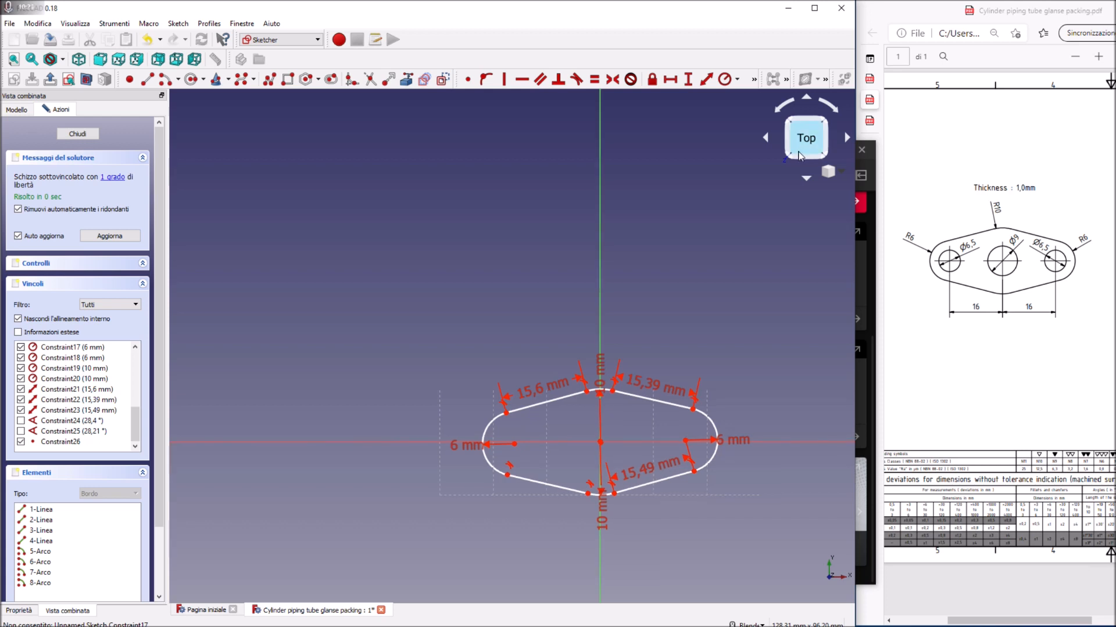
pyautogui.click(86, 135)
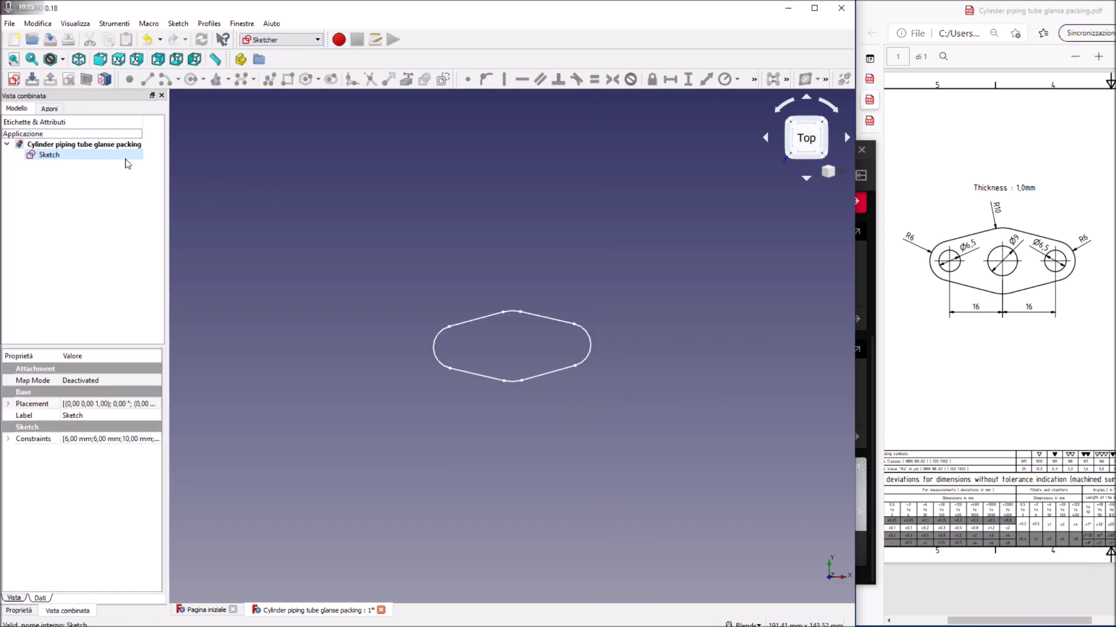
pyautogui.moveTo(638, 325)
pyautogui.mouseDown(button='middle')
pyautogui.moveTo(604, 273)
pyautogui.moveTo(627, 238)
pyautogui.moveTo(552, 273)
pyautogui.moveTo(534, 326)
pyautogui.moveTo(636, 323)
pyautogui.mouseUp(button='middle')
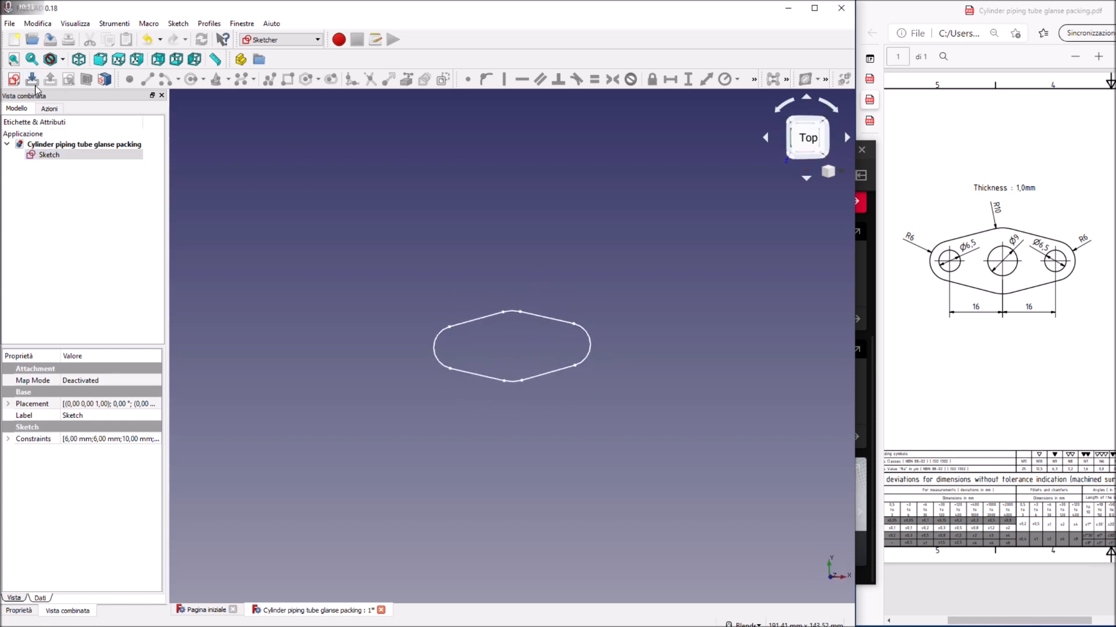
# Switch to the Part workbench and extrude the outline sketch 1 mm along its normal as a solid.
pyautogui.click(280, 39)
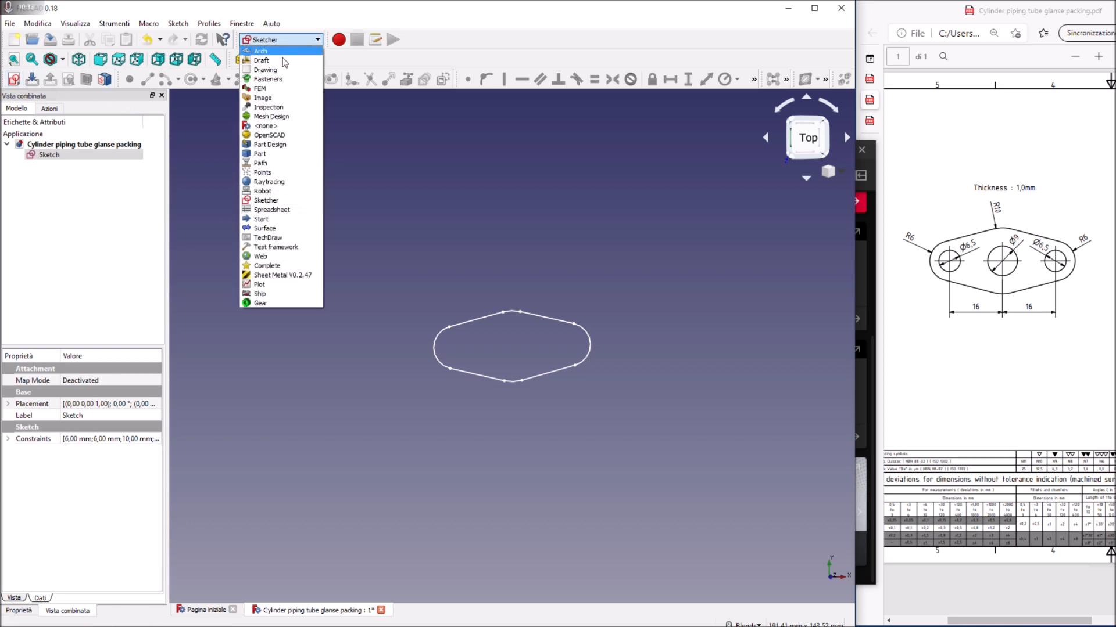
pyautogui.click(273, 153)
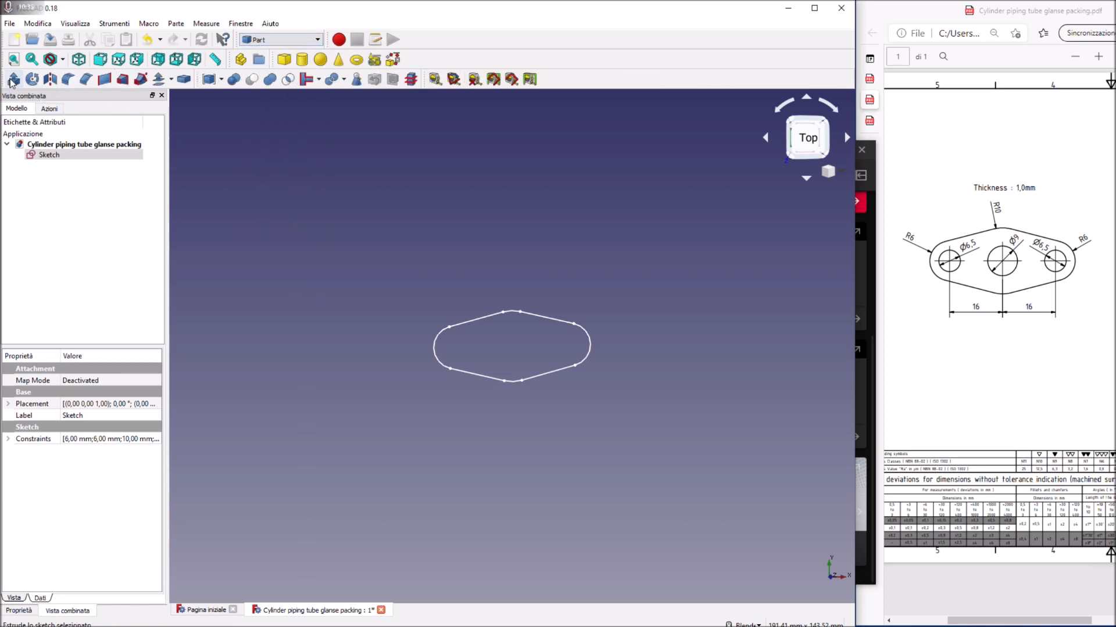
pyautogui.click(13, 79)
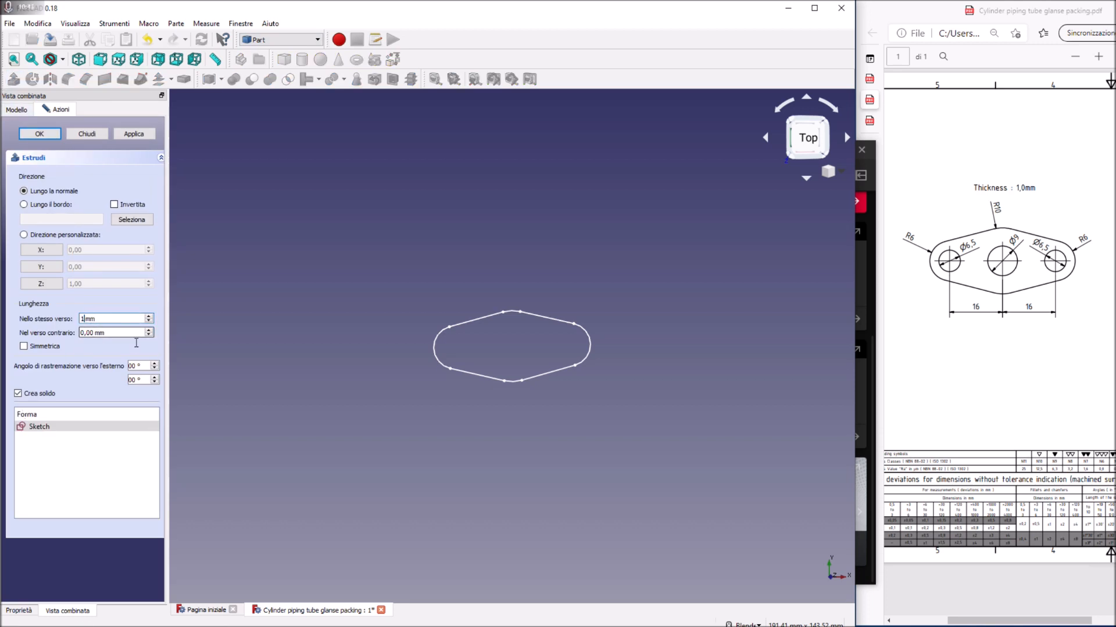
pyautogui.click(139, 136)
pyautogui.moveTo(610, 450)
pyautogui.mouseDown(button='middle')
pyautogui.moveTo(538, 370)
pyautogui.moveTo(504, 416)
pyautogui.moveTo(534, 431)
pyautogui.moveTo(587, 371)
pyautogui.moveTo(482, 378)
pyautogui.moveTo(511, 325)
pyautogui.moveTo(514, 372)
pyautogui.mouseUp(button='middle')
pyautogui.click(75, 23)
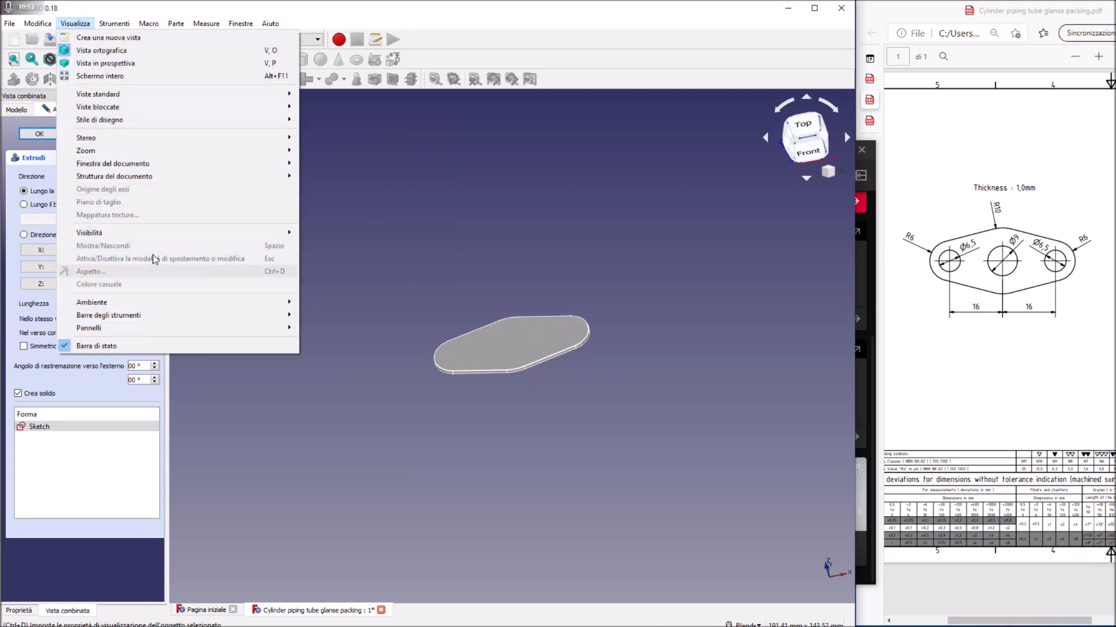
pyautogui.click(335, 204)
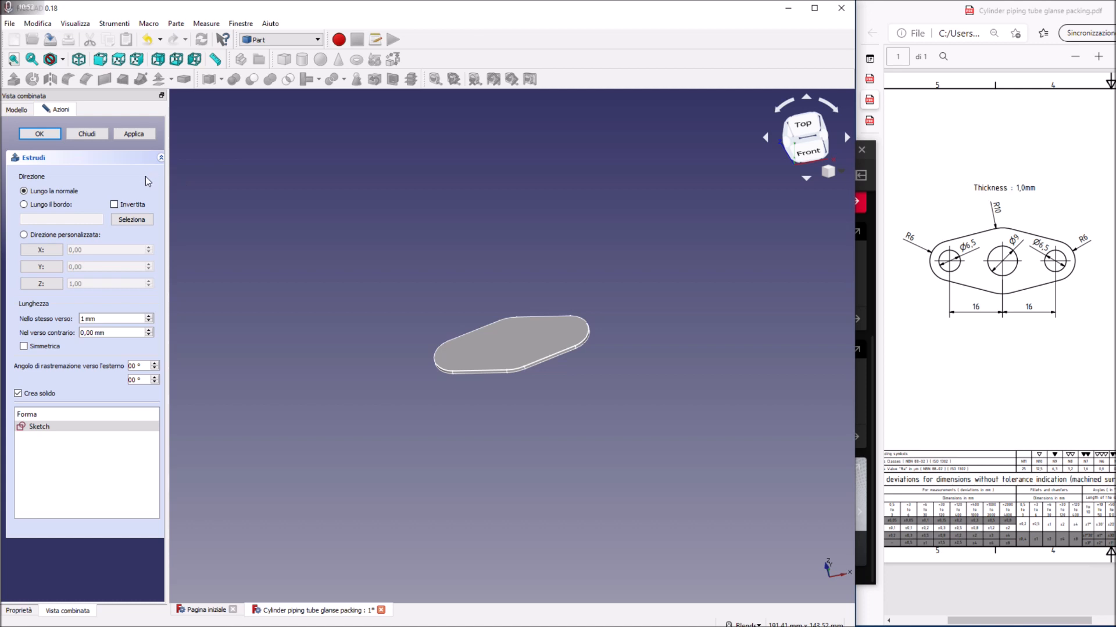
pyautogui.click(13, 59)
pyautogui.moveTo(511, 348); pyautogui.dragTo(535, 386, button='middle')
pyautogui.scroll(-10, 532, 378)
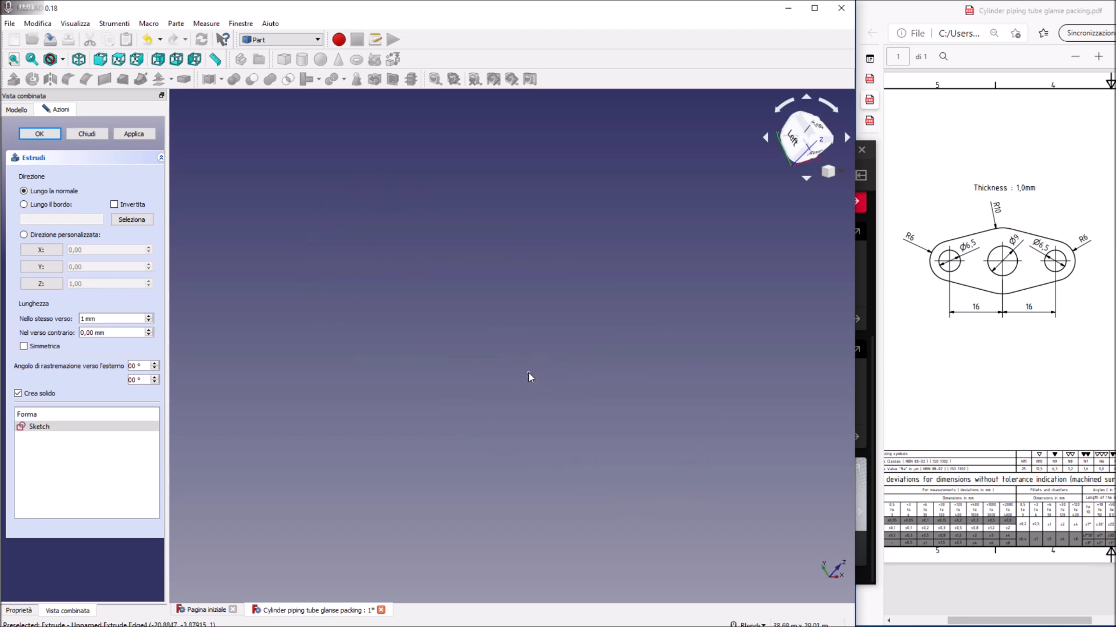
pyautogui.click(75, 23)
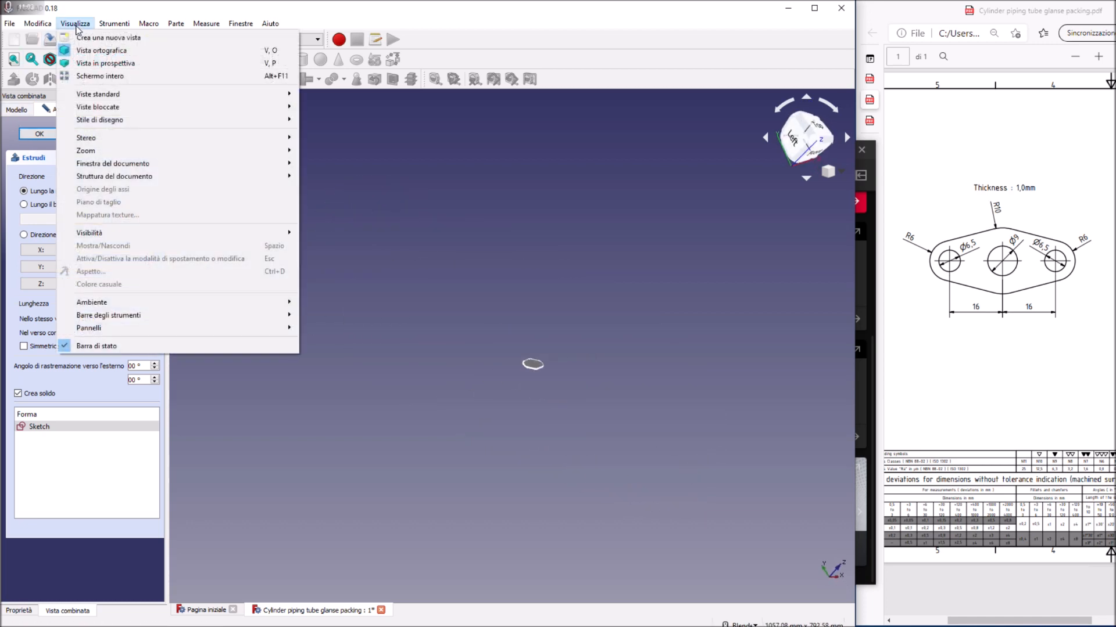
pyautogui.moveTo(116, 181)
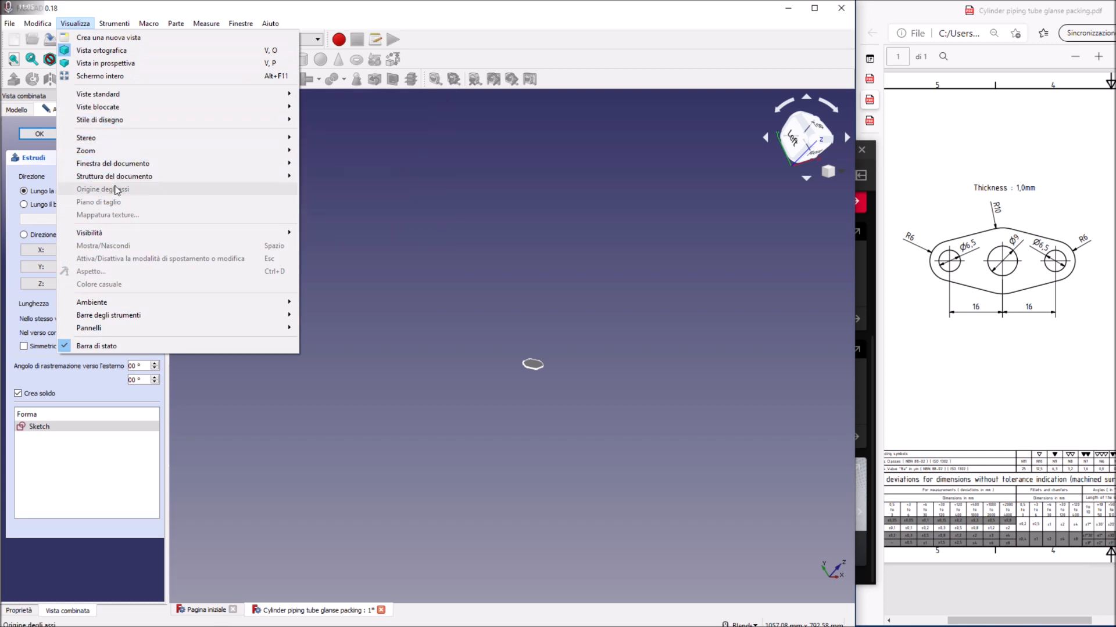
pyautogui.click(402, 227)
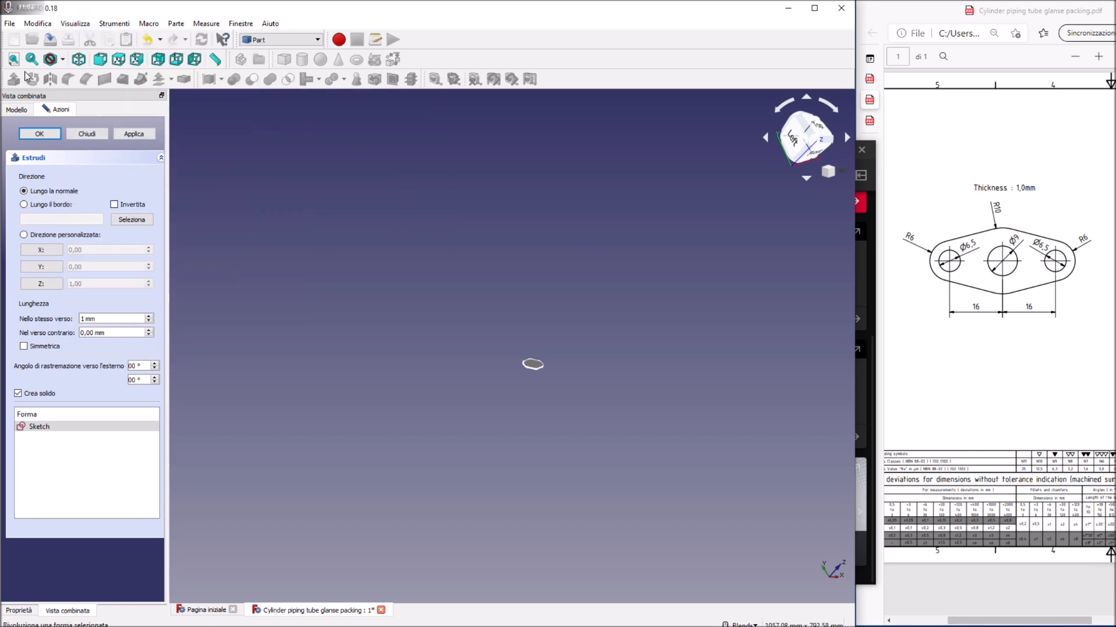
# Accept the extrusion settings, fit the plate in the view and turn on the axis cross.
pyautogui.click(39, 134)
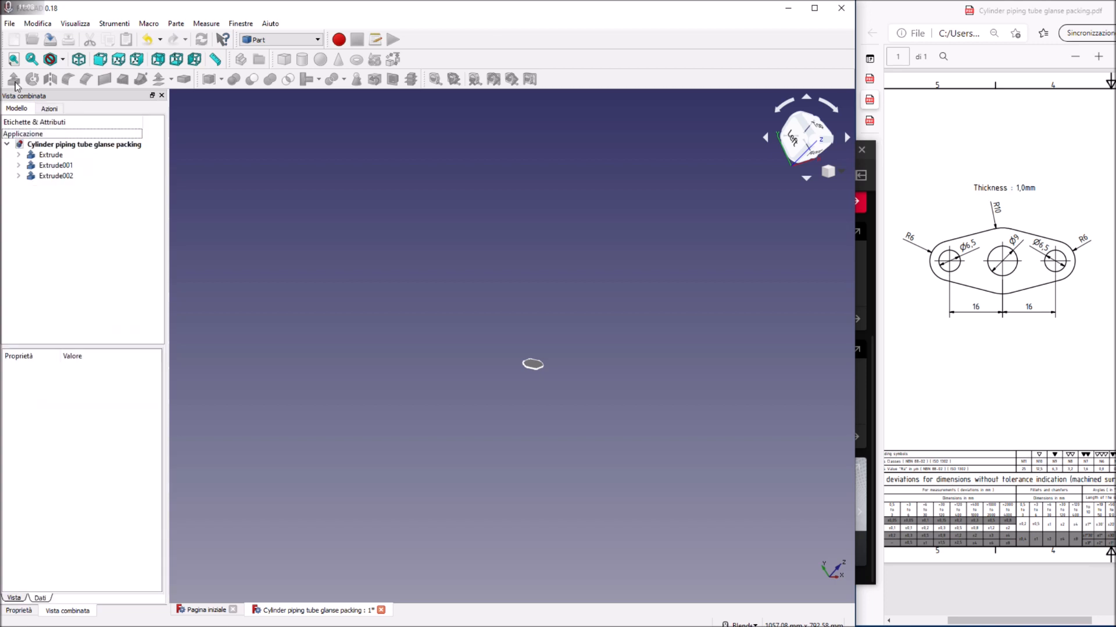
pyautogui.click(14, 59)
pyautogui.click(61, 24)
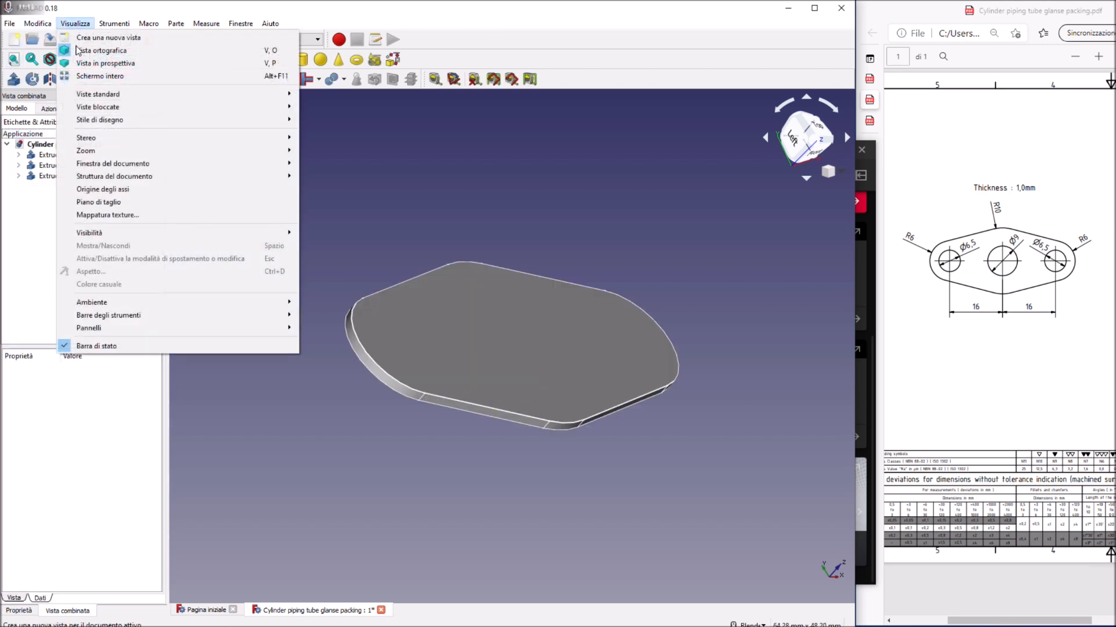
pyautogui.click(115, 187)
# Add a cylinder primitive at the centre of the plate and select it.
pyautogui.moveTo(544, 394); pyautogui.dragTo(681, 370, button='middle')
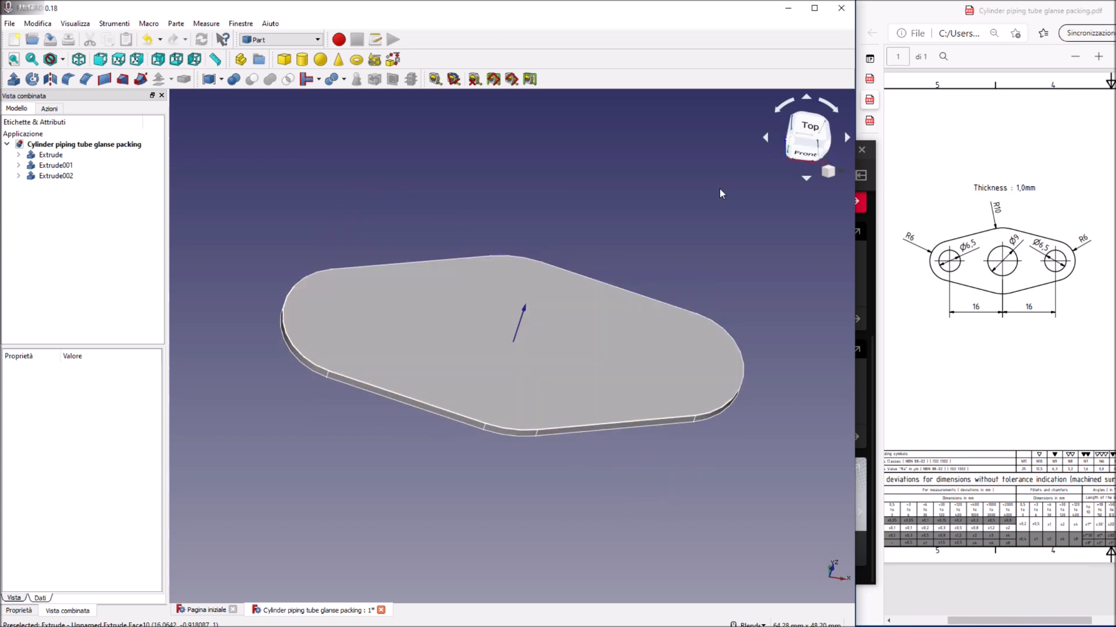
pyautogui.click(302, 60)
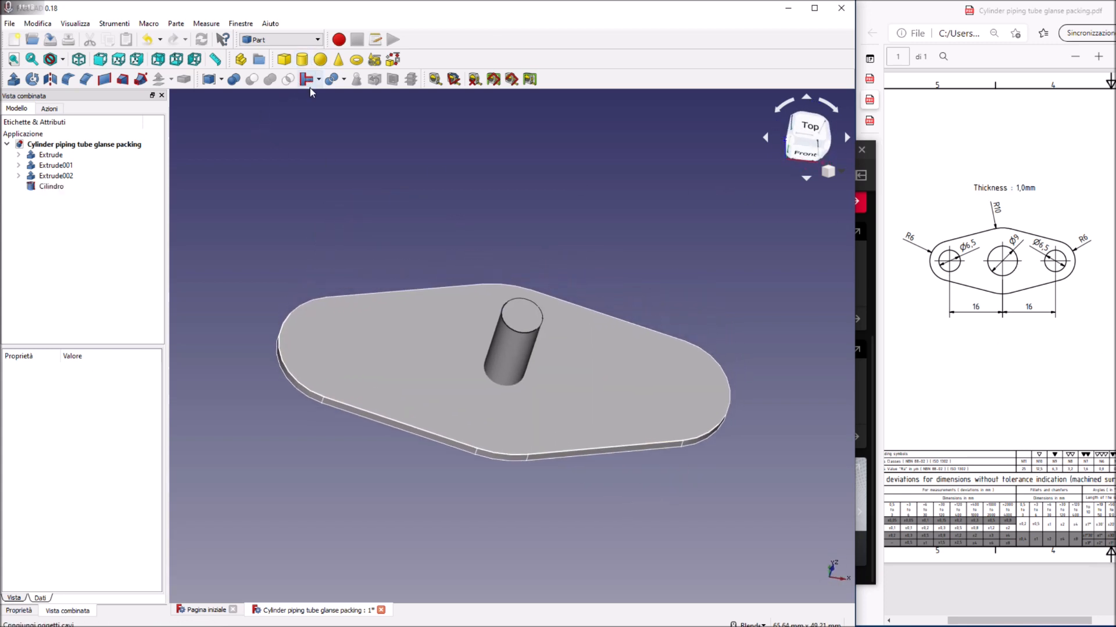
pyautogui.click(65, 188)
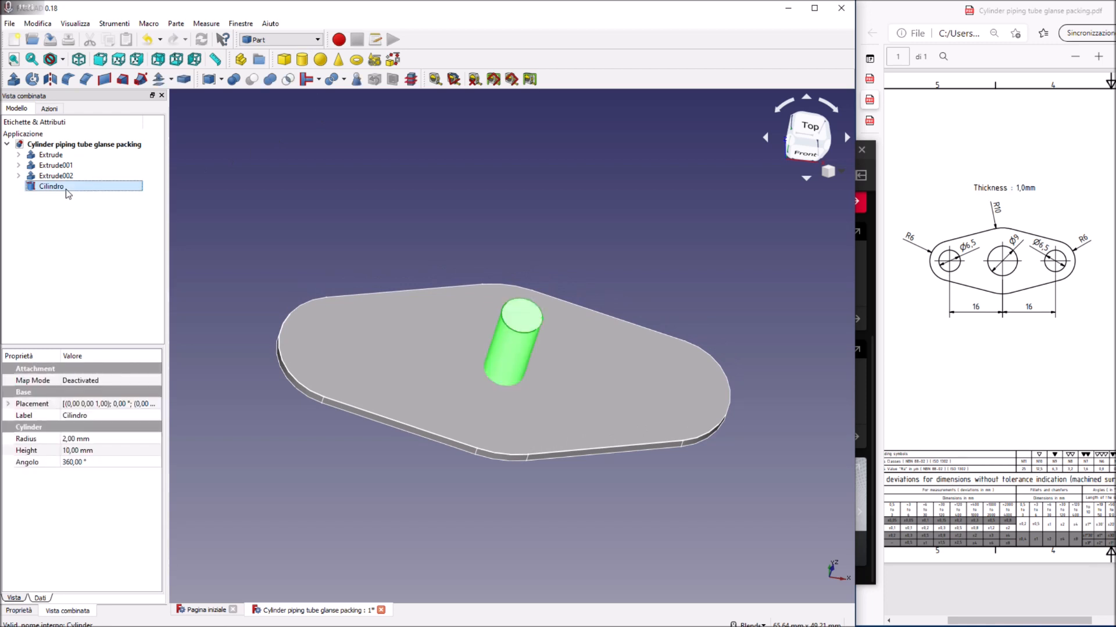
# Hide the duplicate extrusions Extrude001 and Extrude002, keeping only the first plate and the cylinder shown.
pyautogui.click(46, 178)
pyautogui.doubleClick(52, 165)
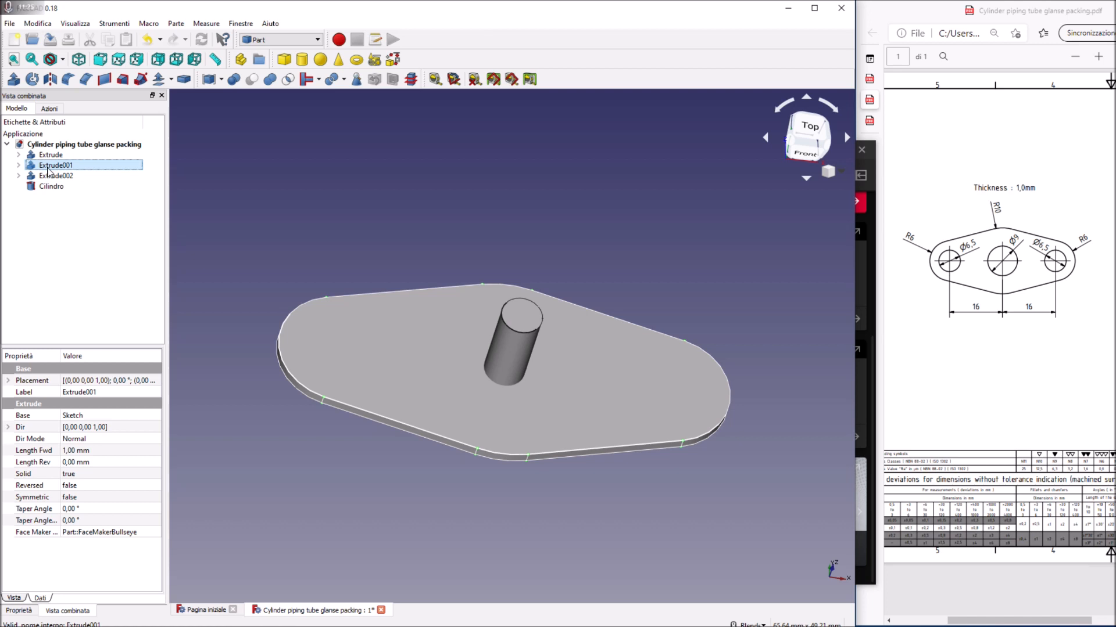
pyautogui.click(75, 135)
pyautogui.click(51, 155)
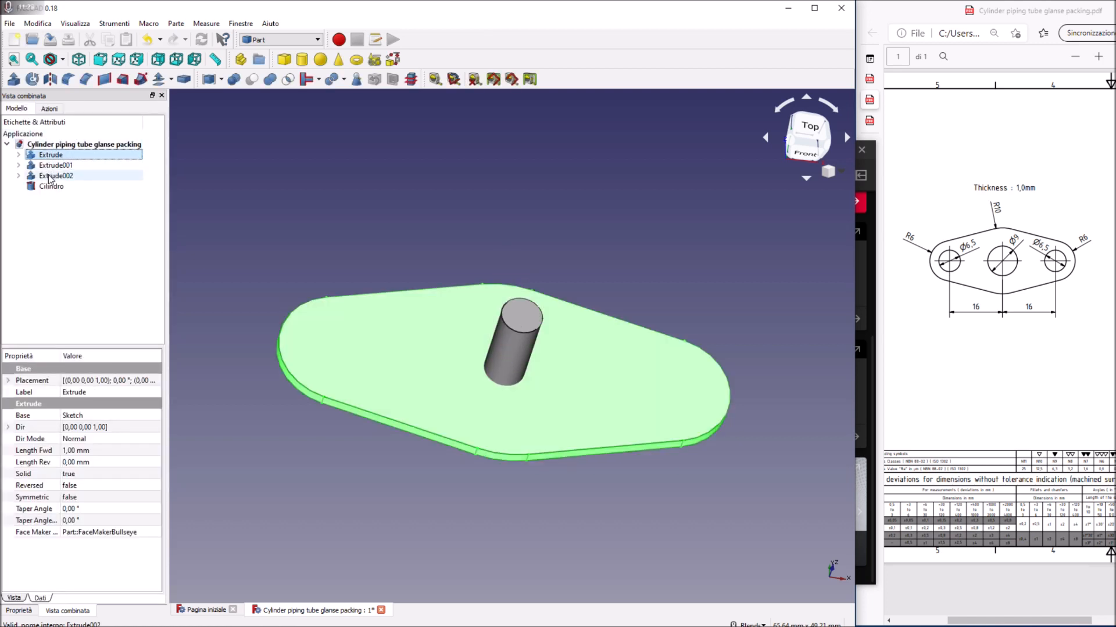
pyautogui.click(47, 166)
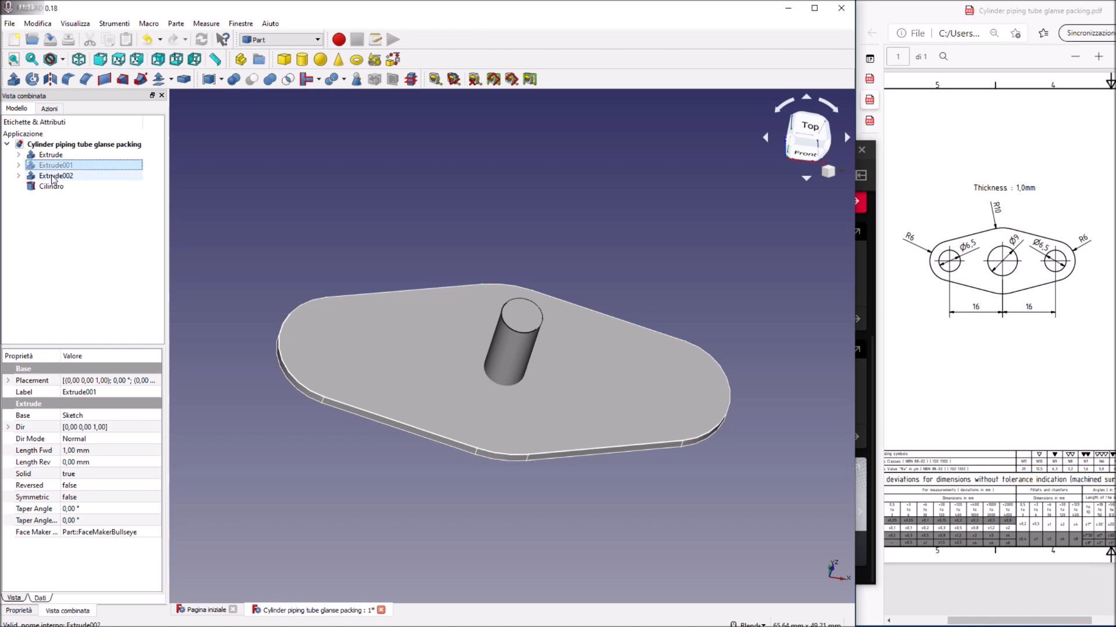
pyautogui.click(51, 175)
pyautogui.press('space')
pyautogui.moveTo(465, 507); pyautogui.dragTo(474, 482, button='middle')
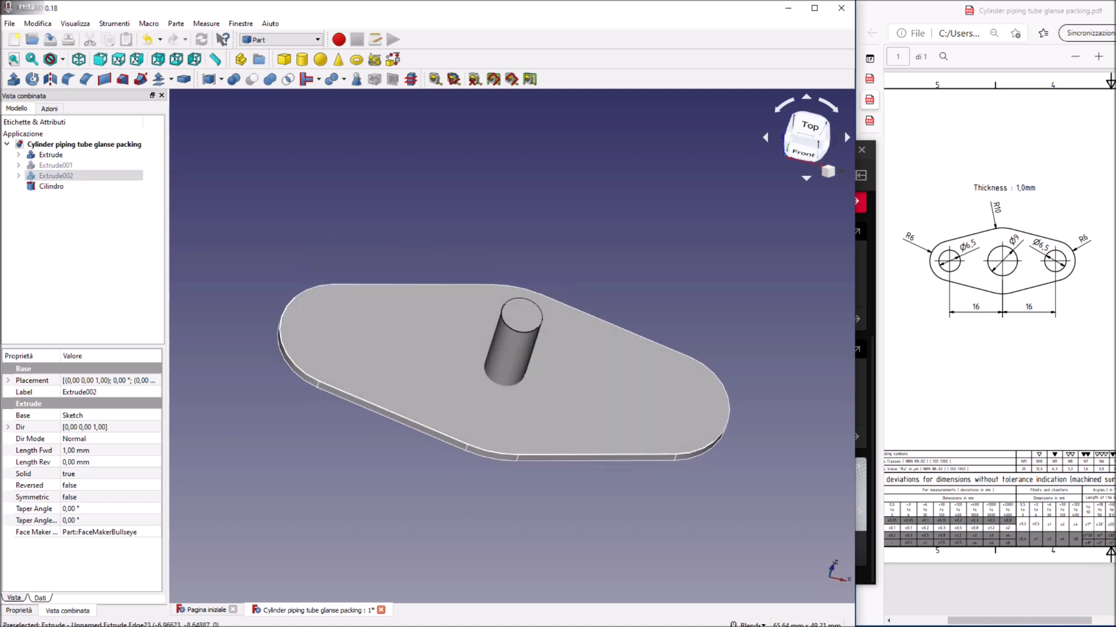
# Delete the hidden duplicate extrusions Extrude001 and Extrude002, leaving only the first plate and the cylinder in the model.
pyautogui.click(52, 156)
pyautogui.moveTo(319, 441)
pyautogui.mouseDown(button='middle')
pyautogui.moveTo(463, 378)
pyautogui.moveTo(325, 442)
pyautogui.mouseUp(button='middle')
pyautogui.click(55, 165)
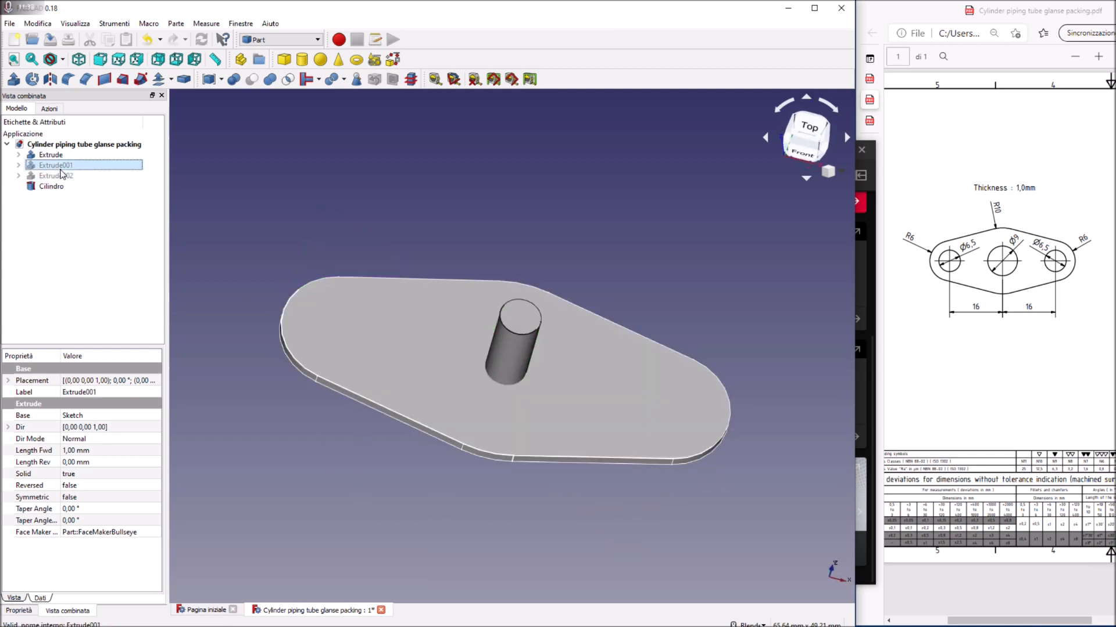
pyautogui.press('Delete')
pyautogui.click(63, 165)
pyautogui.press('Delete')
pyautogui.moveTo(352, 472); pyautogui.dragTo(319, 485, button='middle')
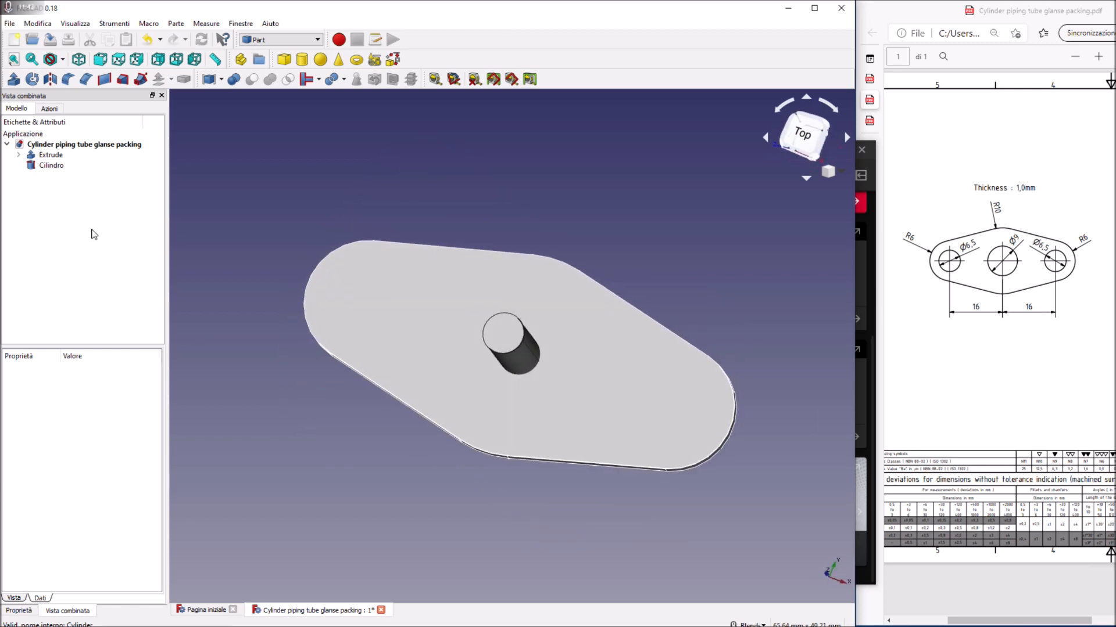
# Set the central cylinder's radius to 9/2 mm to match the Ø9 hole in the drawing.
pyautogui.click(51, 166)
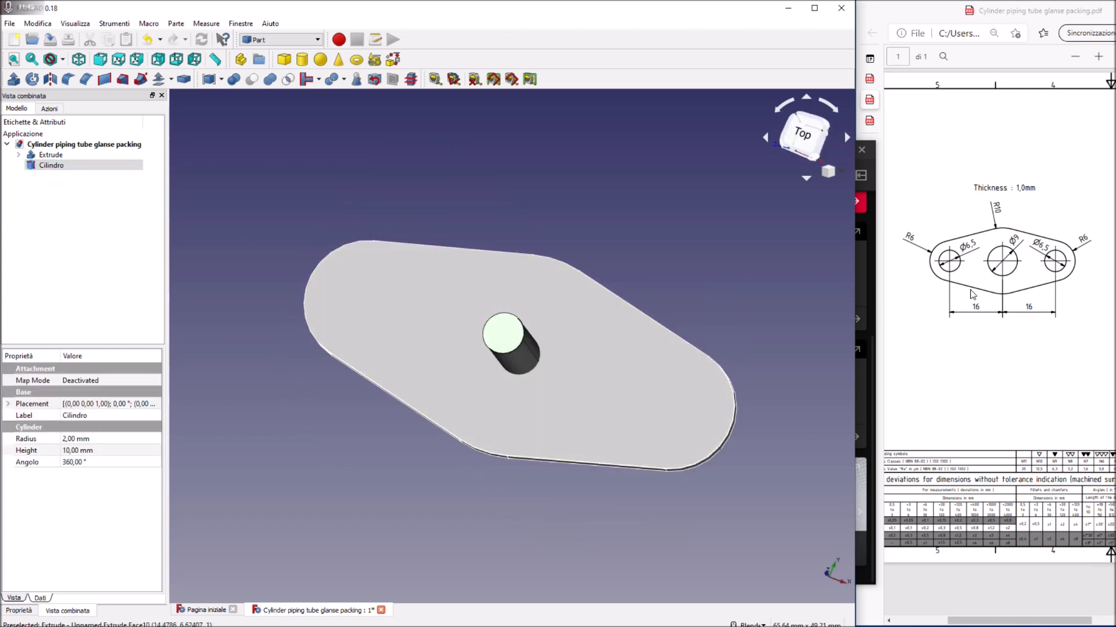
pyautogui.click(73, 438)
pyautogui.write('9/5')
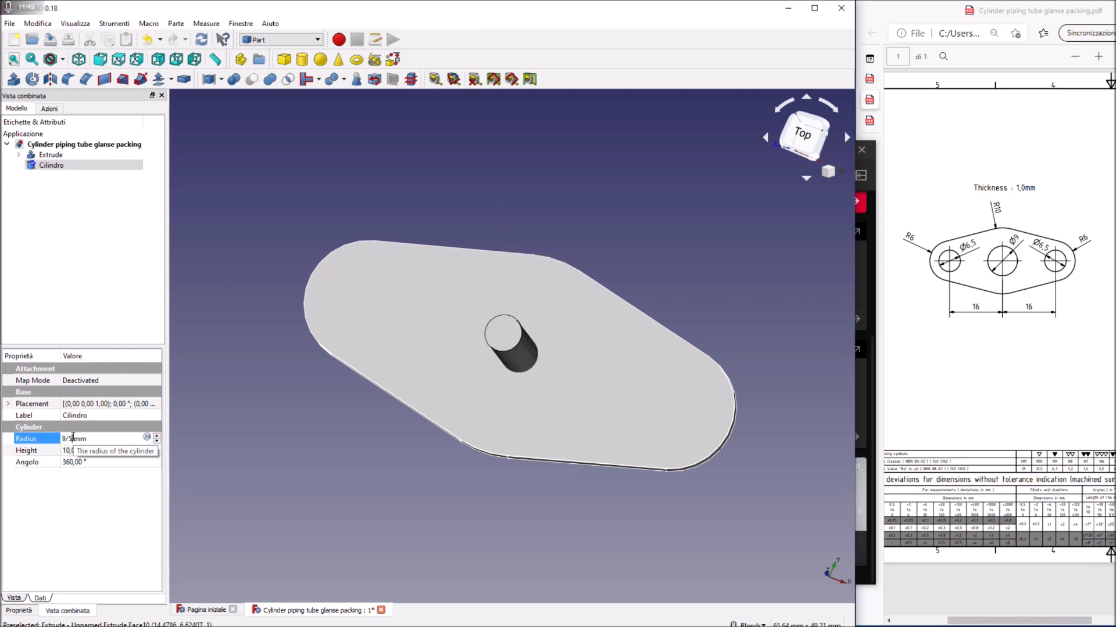
pyautogui.write('2')
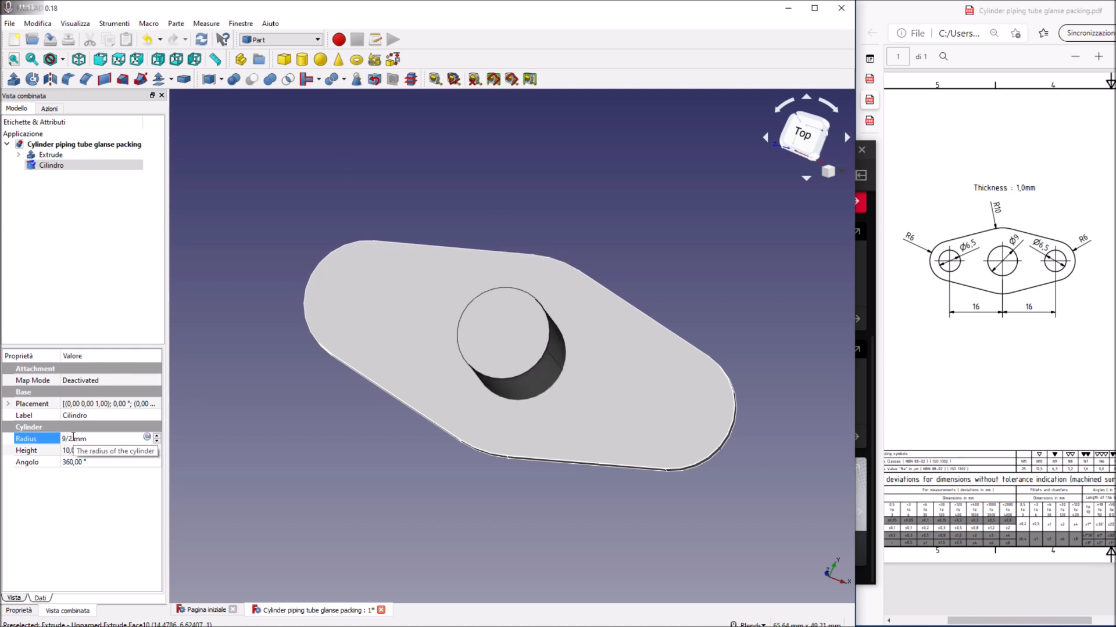
pyautogui.click(308, 170)
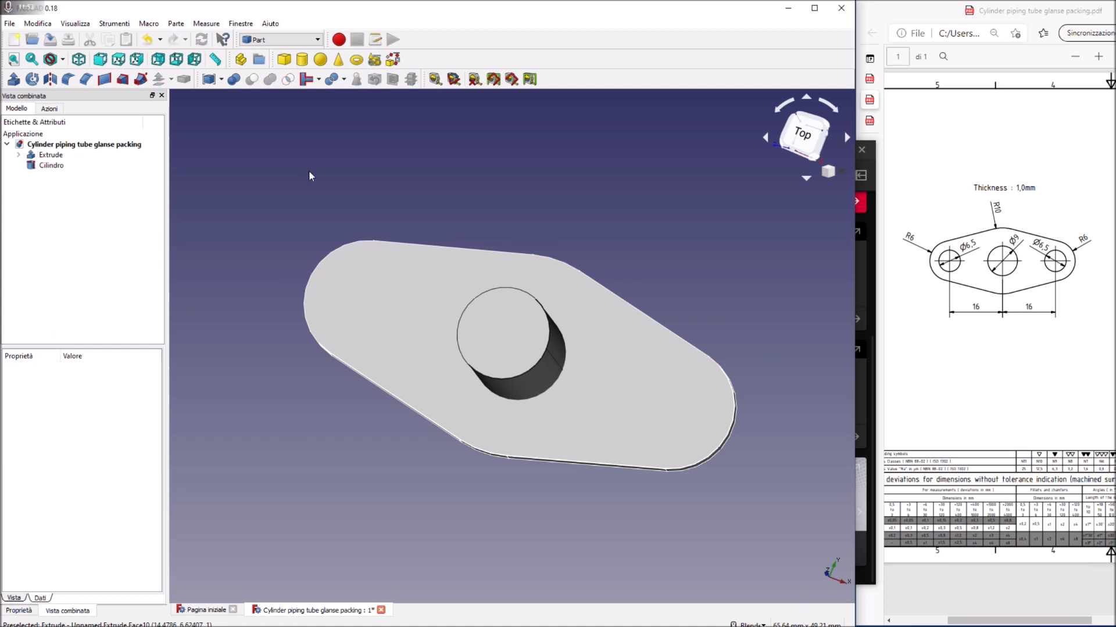
# Subtract the central cylinder from the plate with a Boolean cut to make the middle hole.
pyautogui.click(409, 312)
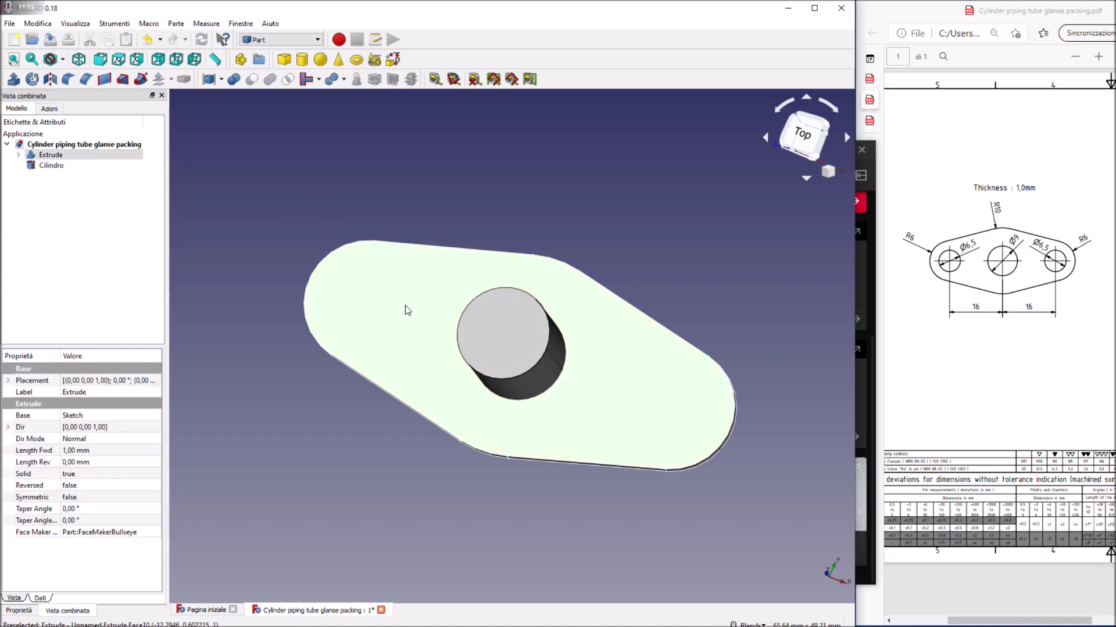
pyautogui.keyDown('ctrl'); pyautogui.click(507, 346); pyautogui.keyUp('ctrl')
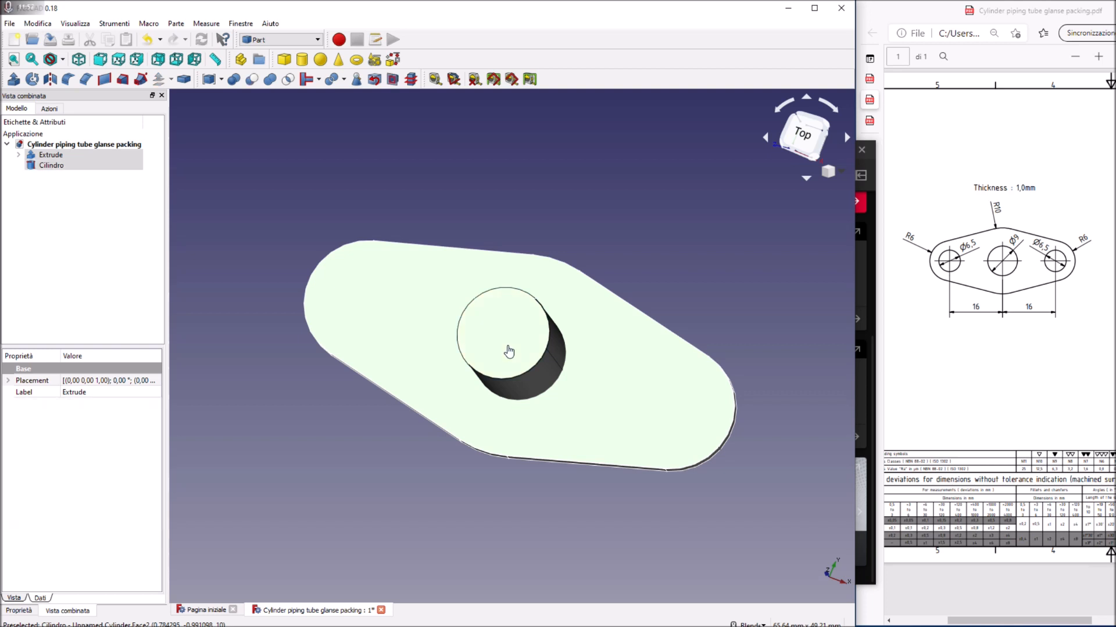
pyautogui.click(252, 79)
pyautogui.press('1')
pyautogui.moveTo(523, 290); pyautogui.dragTo(544, 405, button='middle')
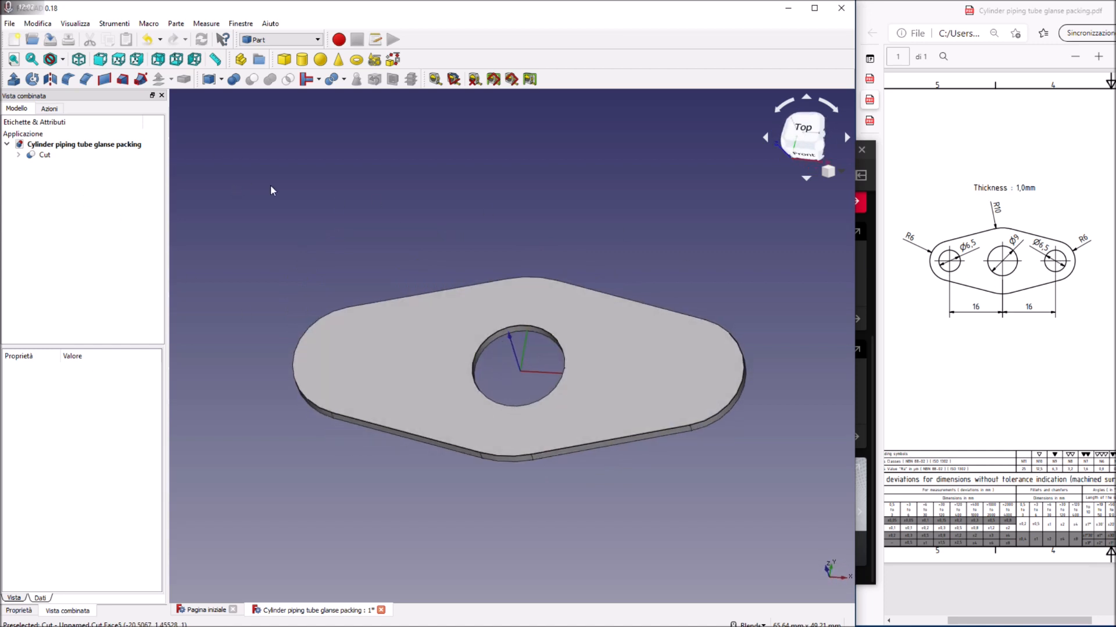
# Add another cylinder primitive at the plate's centre and set its radius to 6,5/2 mm for the Ø6,5 holes.
pyautogui.click(302, 59)
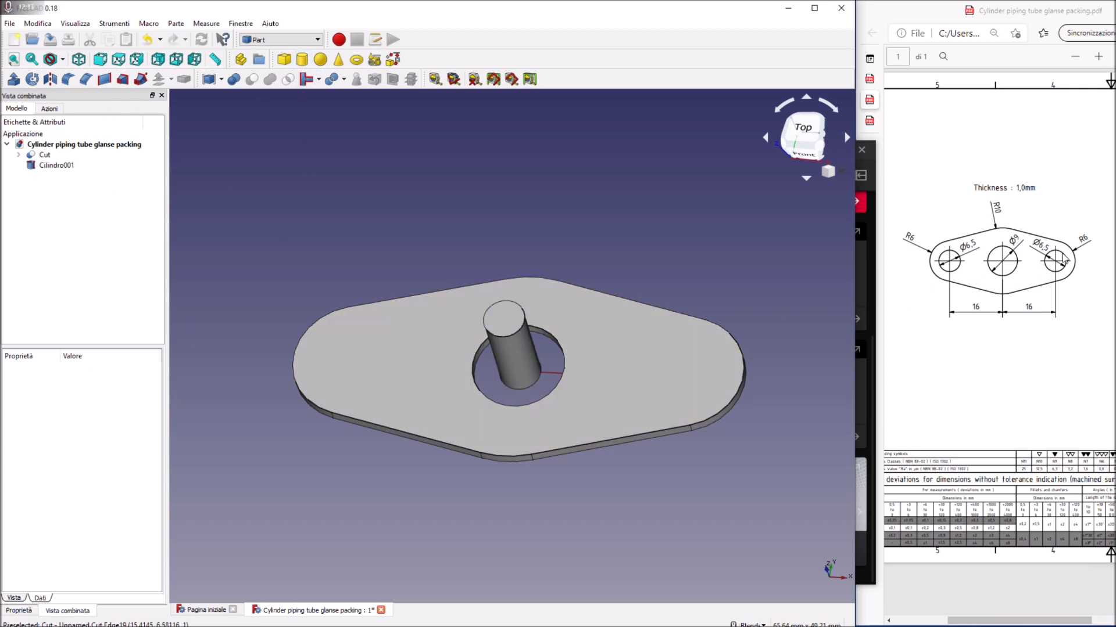
pyautogui.click(57, 165)
pyautogui.click(77, 440)
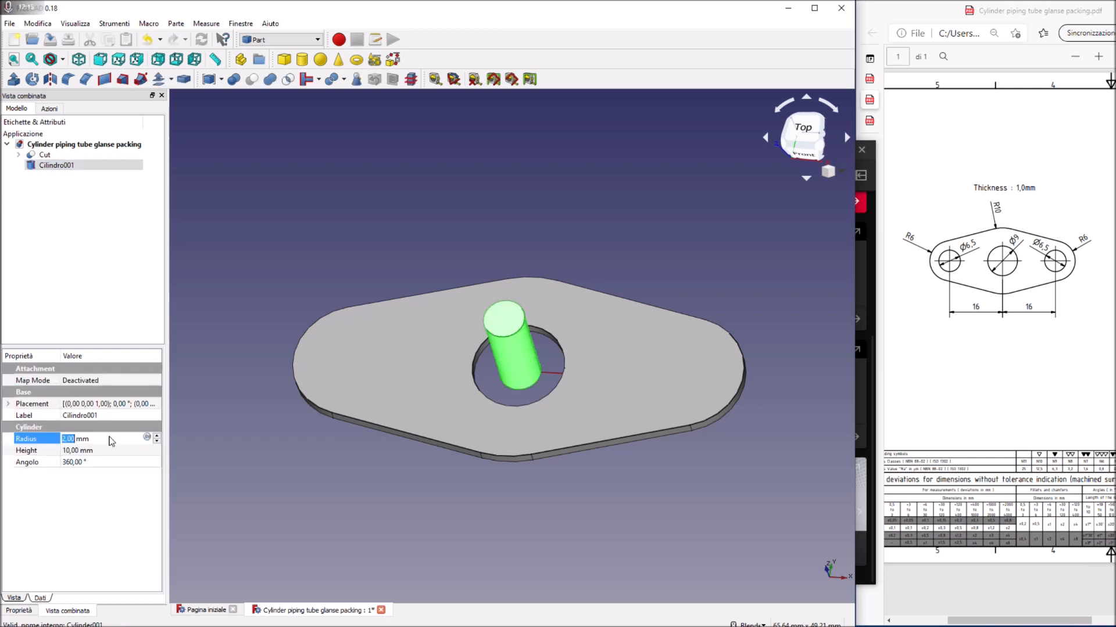
pyautogui.write('6,5/2')
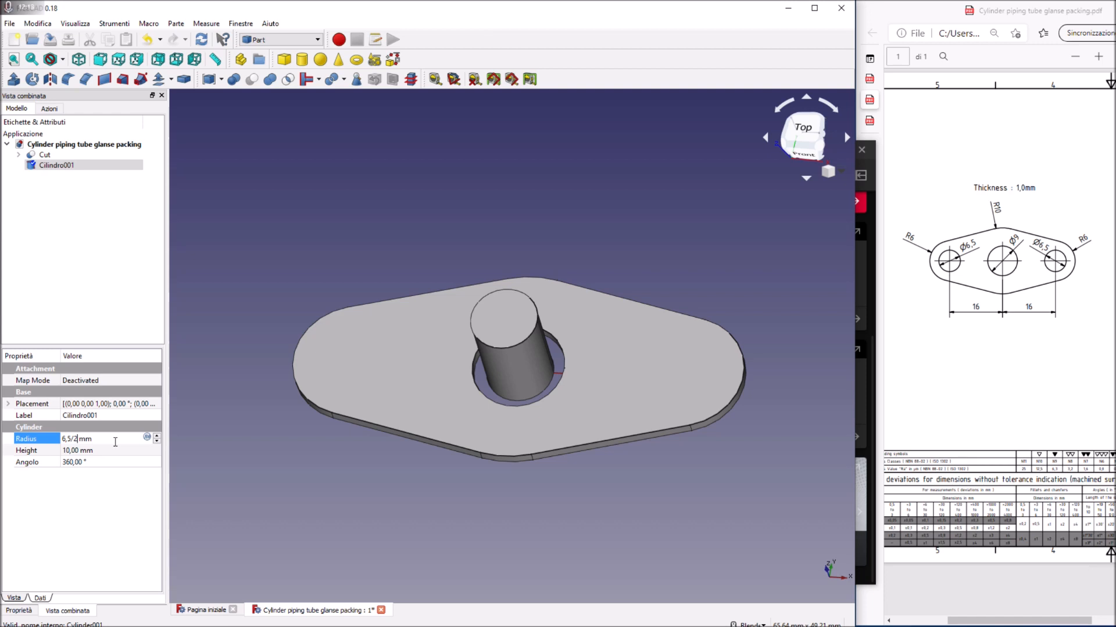
pyautogui.click(63, 221)
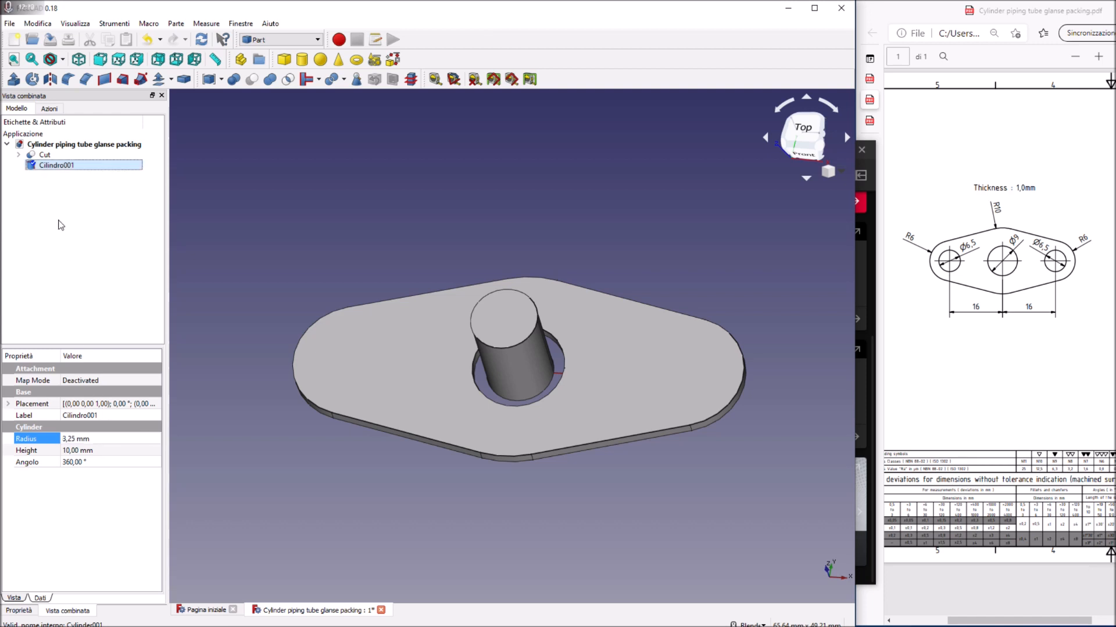
# Duplicate the small cylinder Cilindro001 by copying and pasting it.
pyautogui.click(52, 166)
pyautogui.rightClick(50, 166)
pyautogui.click(70, 296)
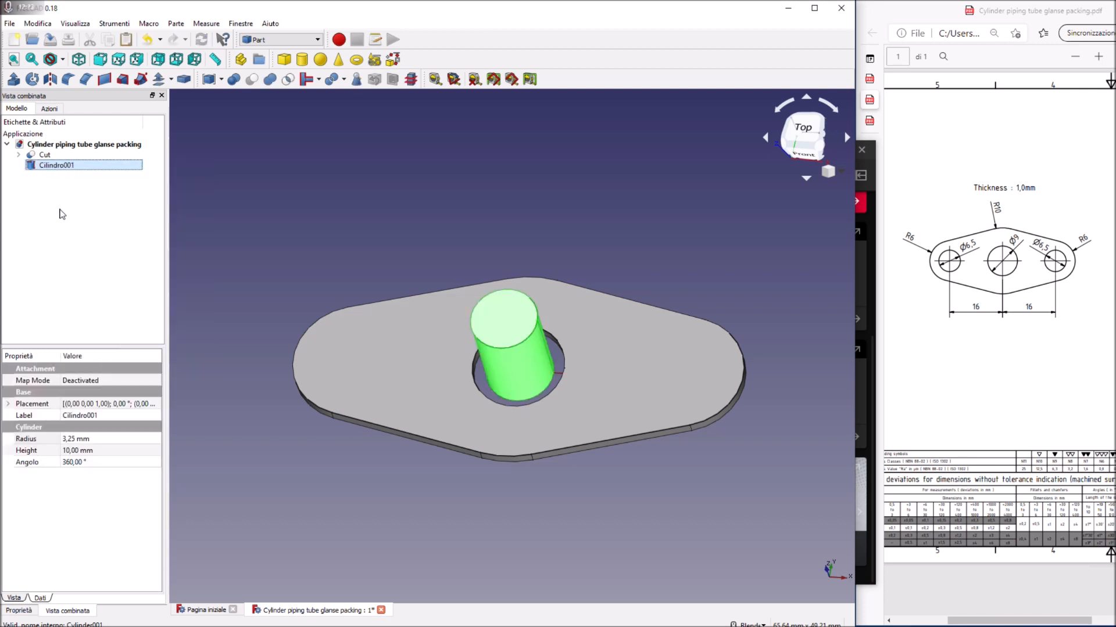
pyautogui.rightClick(54, 165)
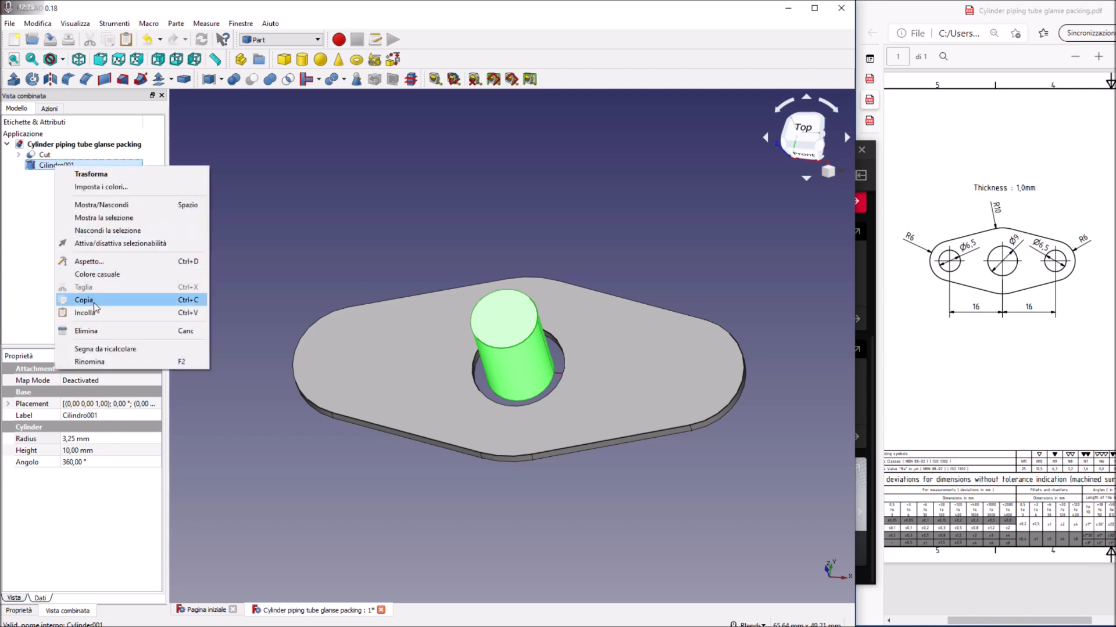
pyautogui.click(93, 312)
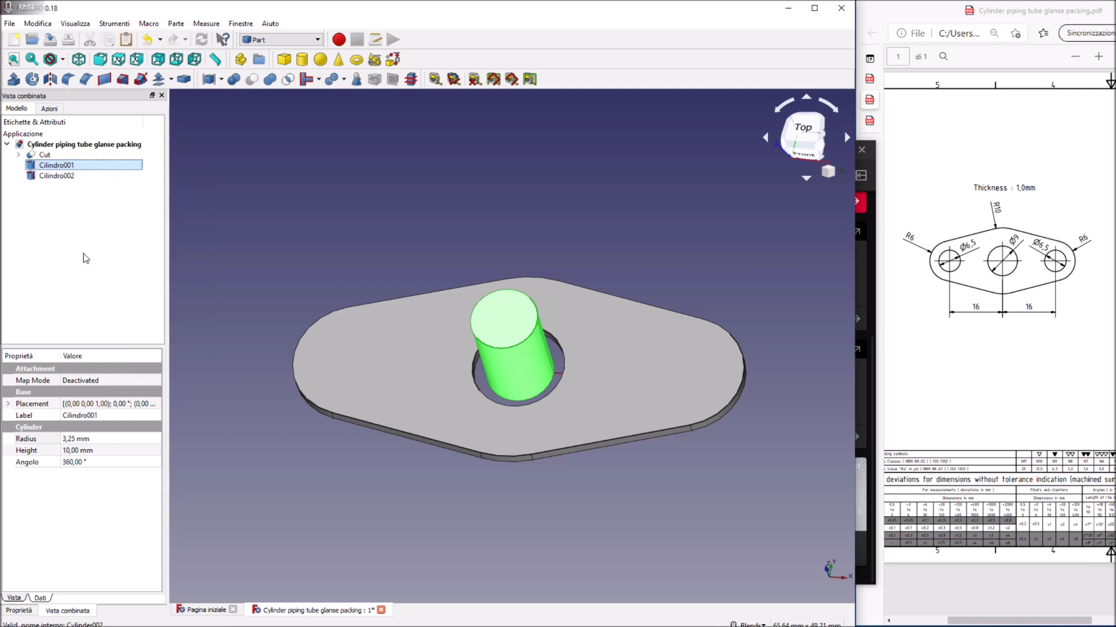
# Move Cilindro001 to x = 16 mm in its placement position, over the plate's positive-X end.
pyautogui.click(8, 404)
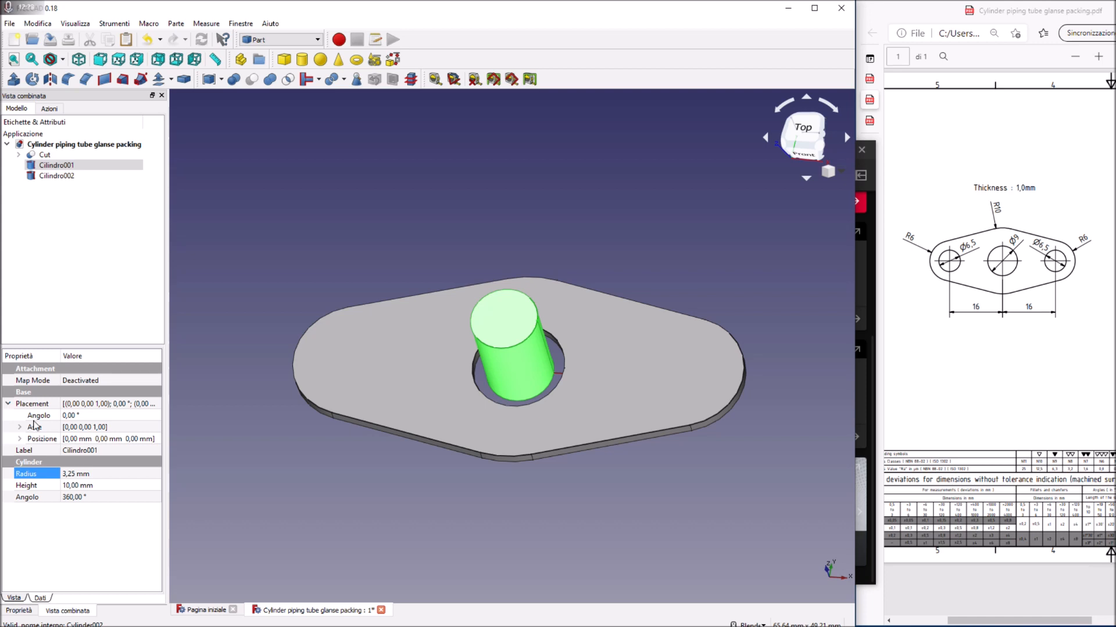
pyautogui.click(21, 439)
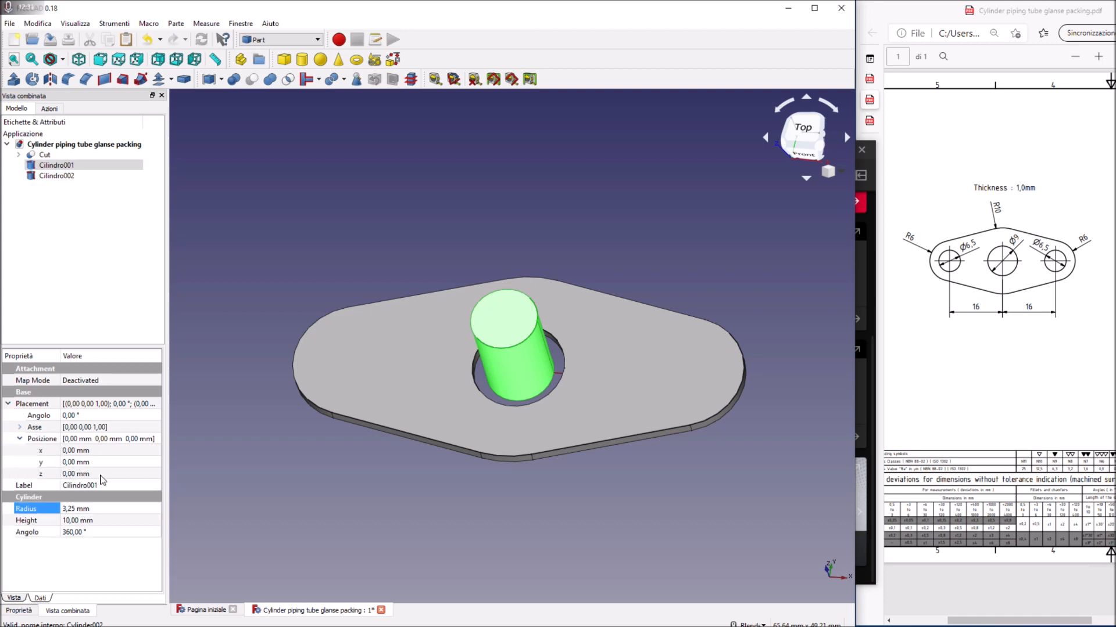
pyautogui.click(92, 452)
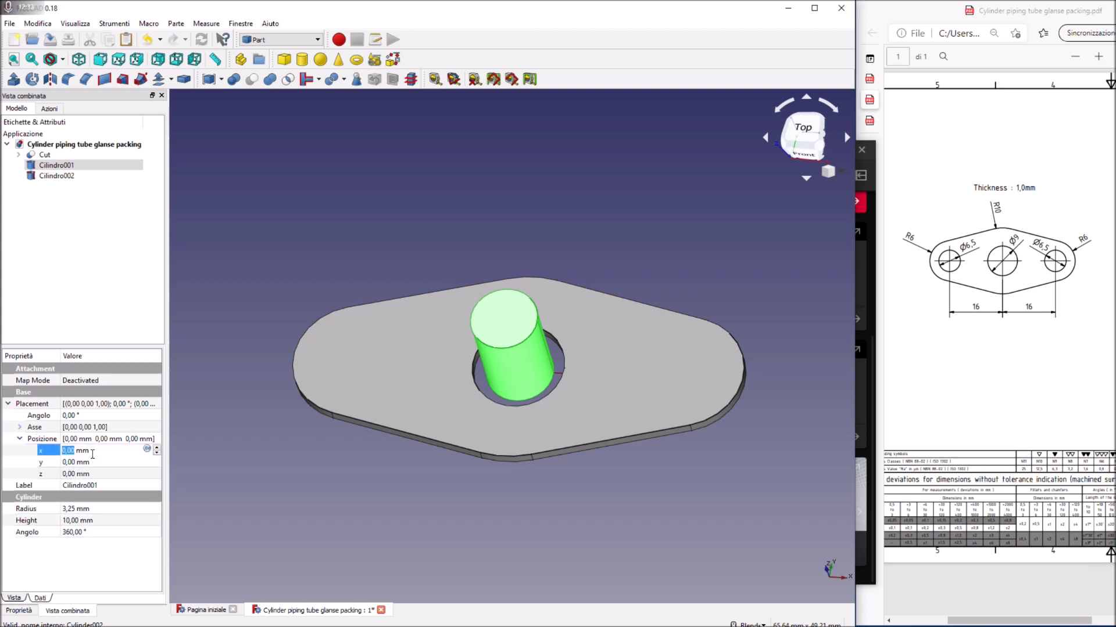
pyautogui.scroll(16, 92, 454)
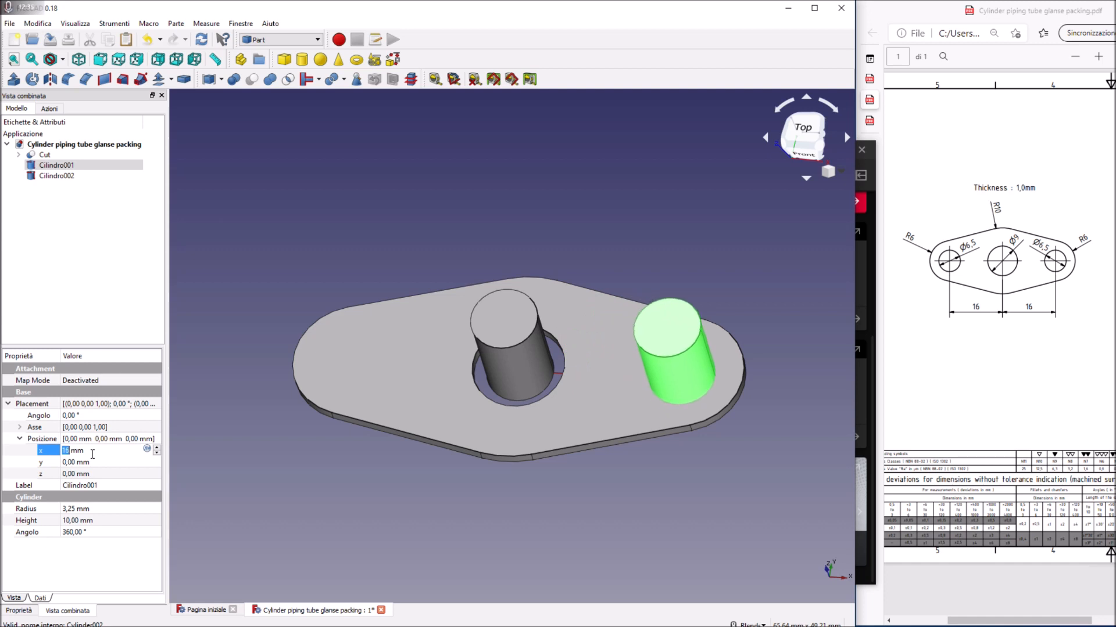
# Move the copied cylinder at the plate's centre to x = -16 mm in its placement position.
pyautogui.click(501, 317)
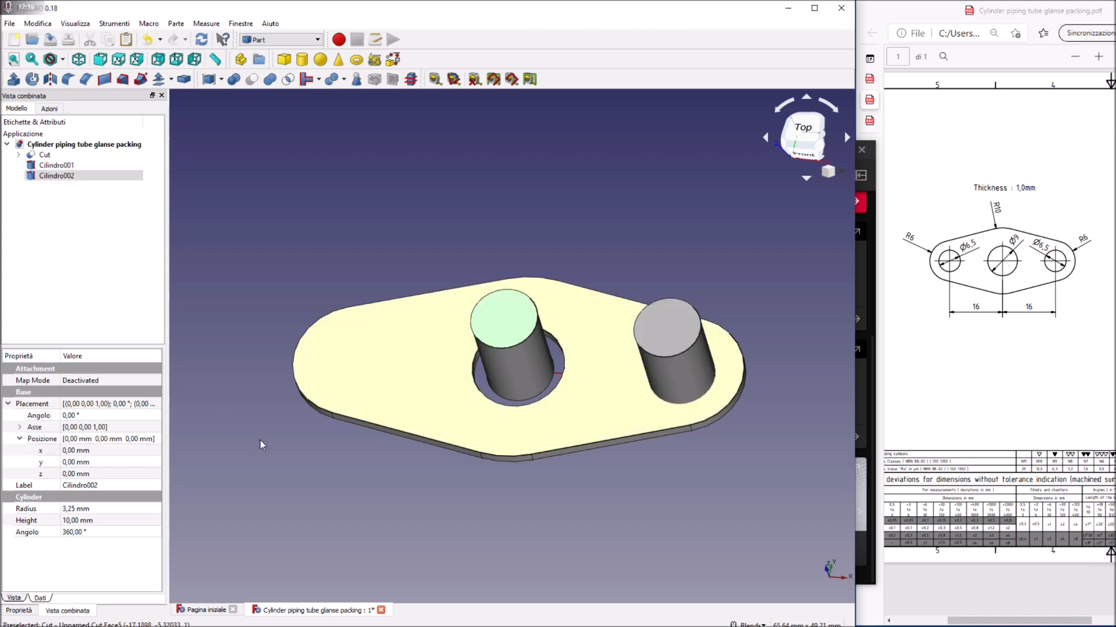
pyautogui.click(93, 453)
pyautogui.scroll(-18, 93, 453)
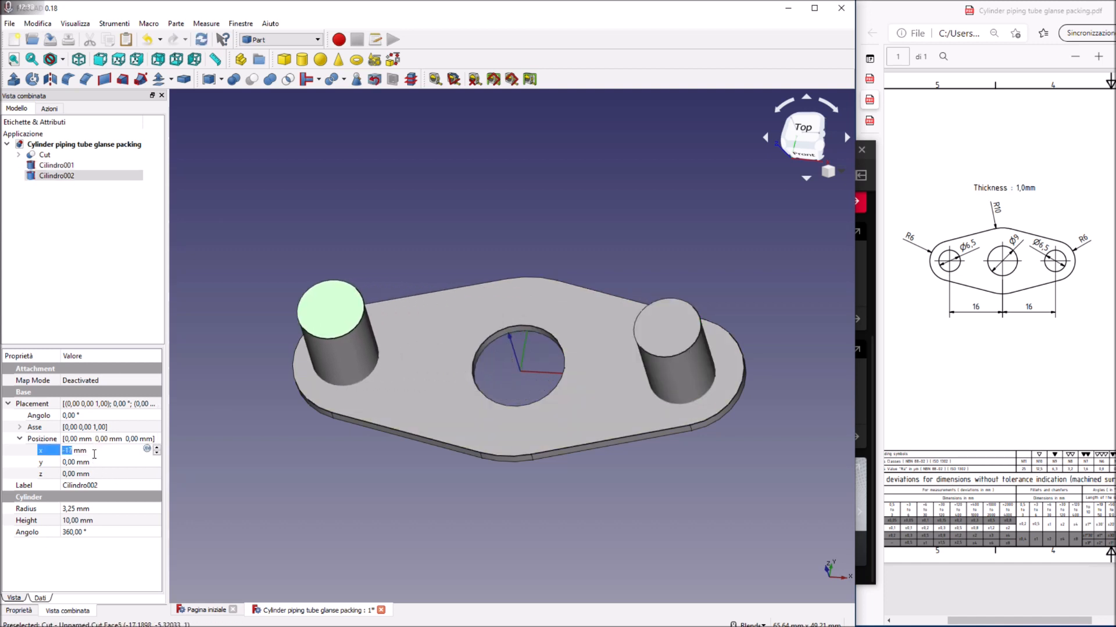
pyautogui.scroll(2, 94, 453)
pyautogui.click(453, 169)
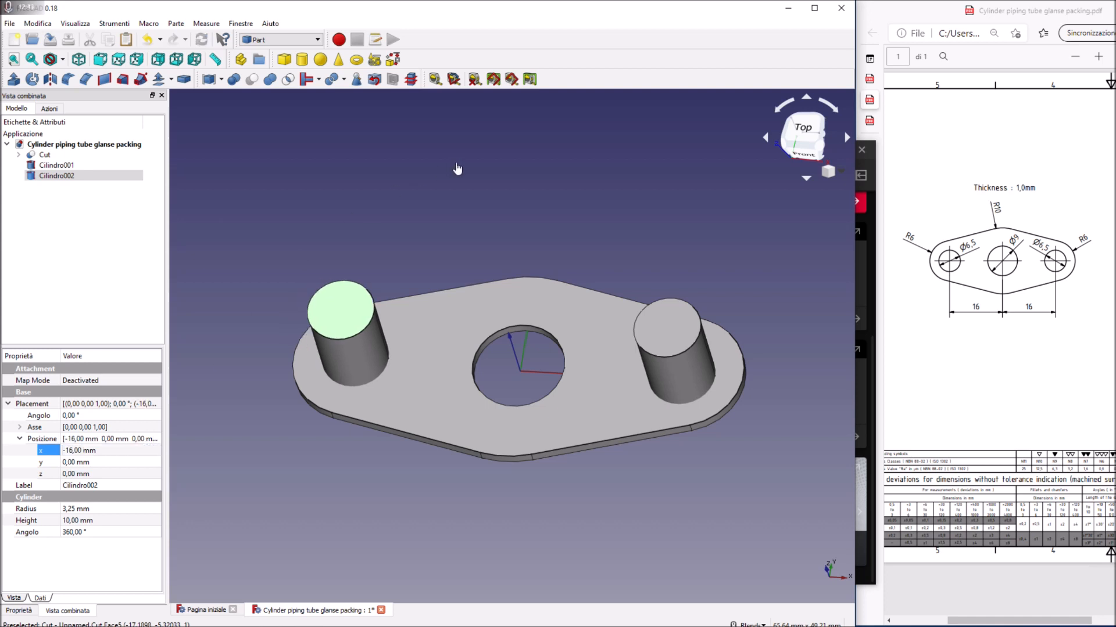
# Subtract both small cylinders from the plate with two Boolean cuts, starting with the one at x = -16 mm.
pyautogui.click(451, 325)
pyautogui.keyDown('ctrl'); pyautogui.click(348, 325); pyautogui.keyUp('ctrl')
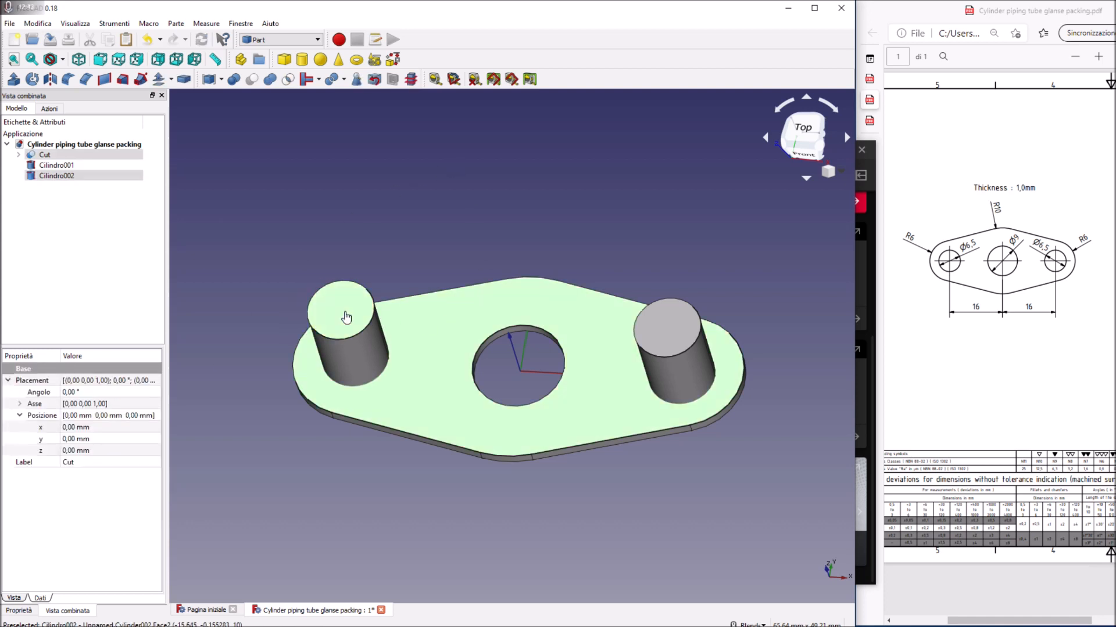
pyautogui.click(251, 79)
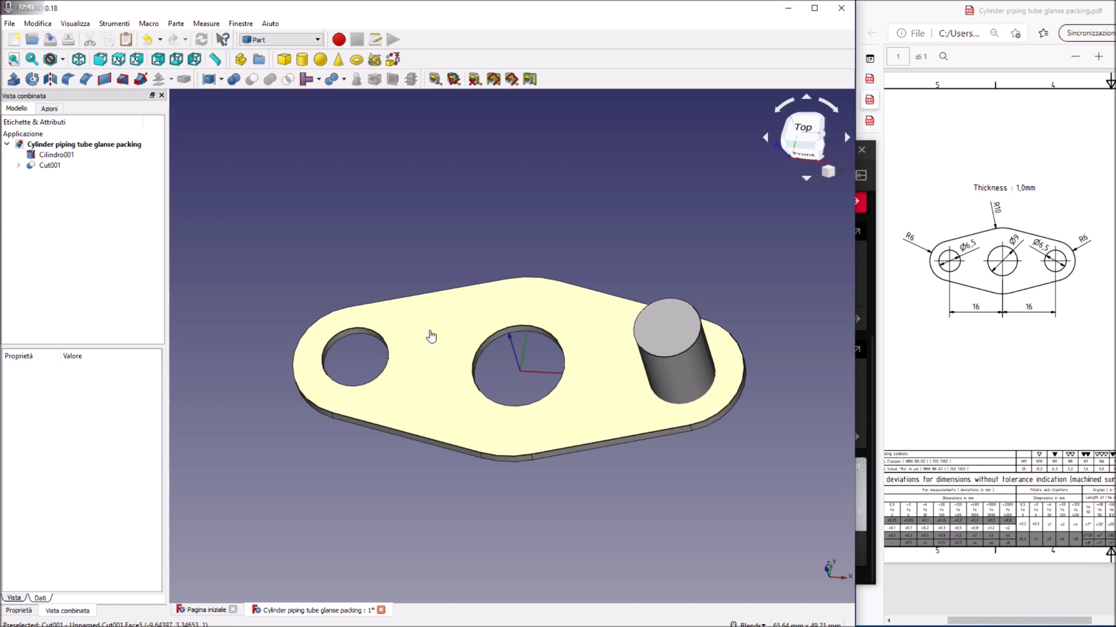
pyautogui.click(617, 346)
pyautogui.keyDown('ctrl'); pyautogui.click(667, 320); pyautogui.keyUp('ctrl')
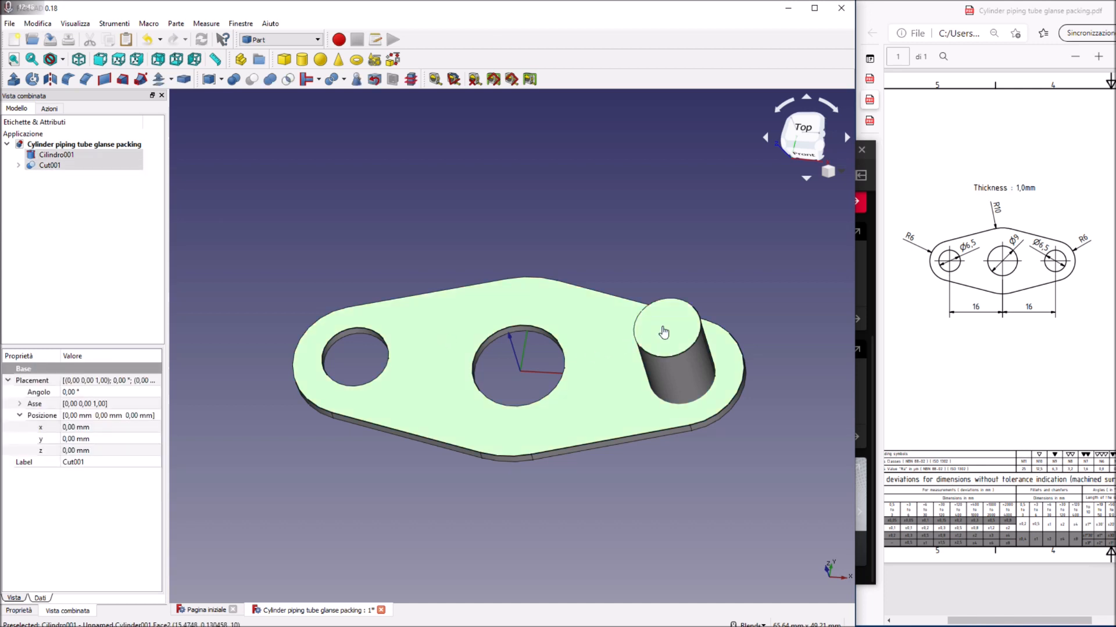
pyautogui.click(252, 79)
# Examine the plate and its three holes from several angles, ending in the straight top view.
pyautogui.press('1')
pyautogui.press('5')
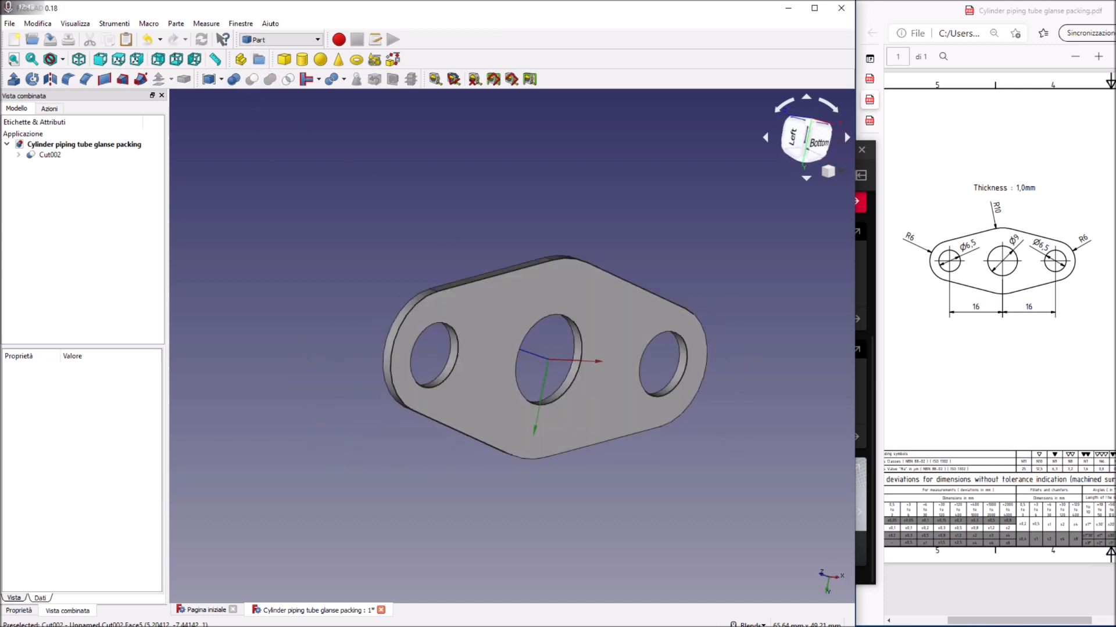
pyautogui.press('2')
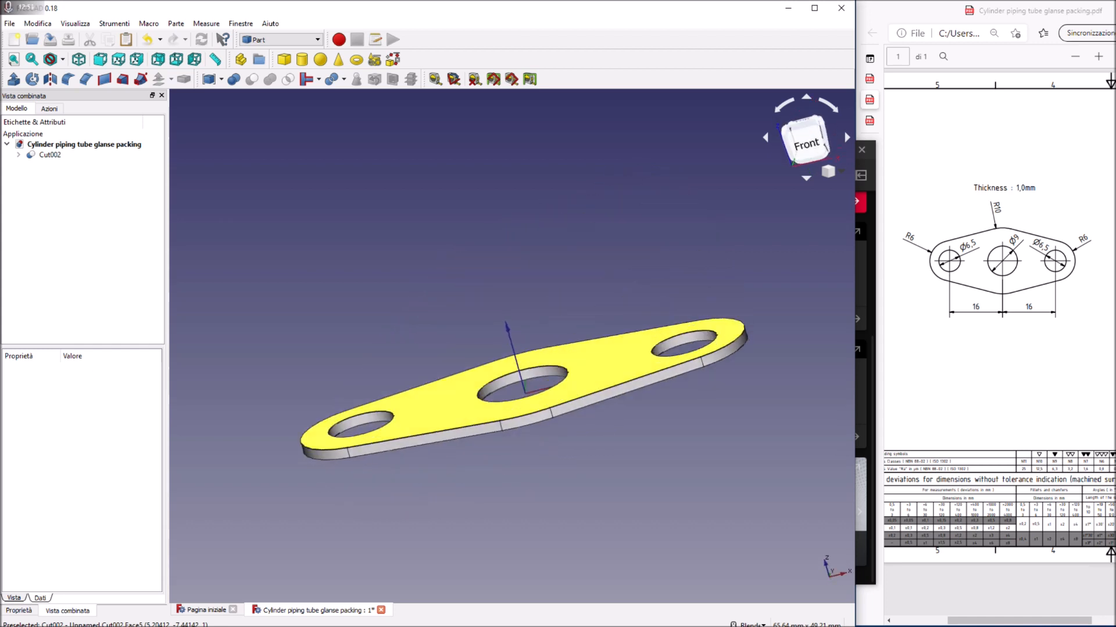
pyautogui.moveTo(558, 422)
pyautogui.mouseDown(button='middle')
pyautogui.moveTo(595, 423)
pyautogui.moveTo(567, 421)
pyautogui.mouseUp(button='middle')
pyautogui.moveTo(468, 233); pyautogui.dragTo(462, 234, button='middle')
pyautogui.moveTo(733, 407); pyautogui.dragTo(730, 395, button='middle')
pyautogui.moveTo(731, 311); pyautogui.dragTo(729, 298, button='middle')
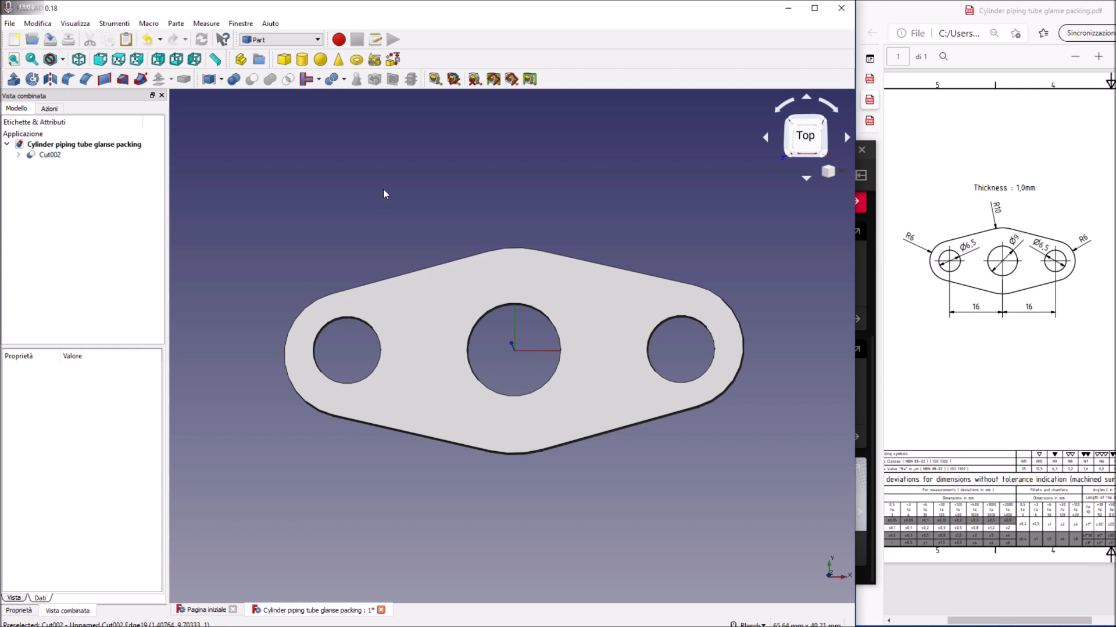
pyautogui.moveTo(382, 188); pyautogui.dragTo(378, 191, button='middle')
pyautogui.click(806, 138)
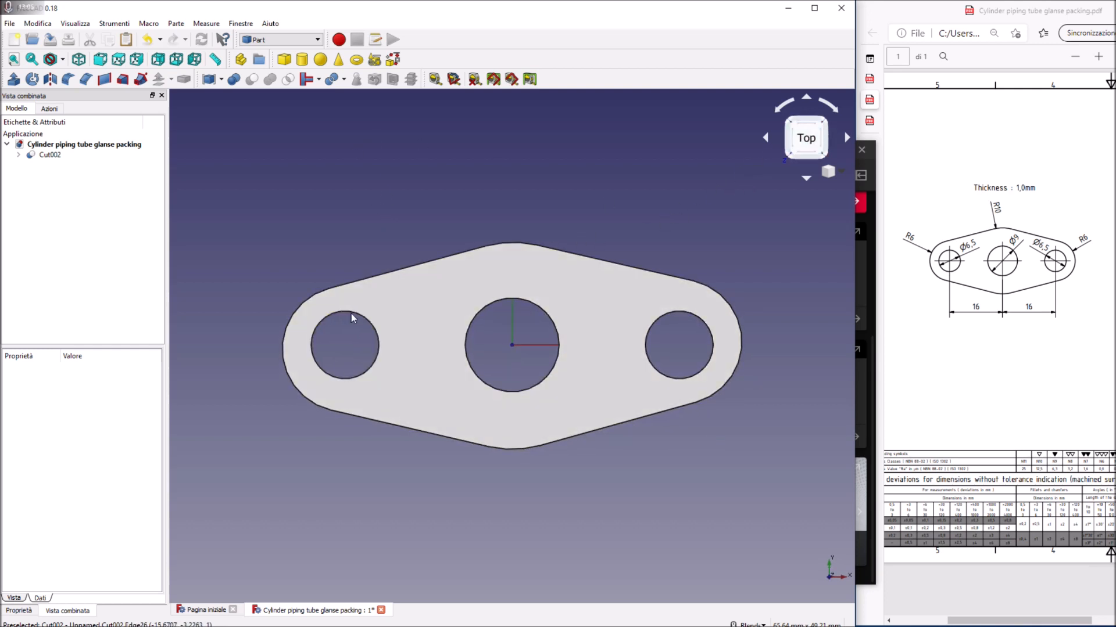
# Expand the nested cuts down to the base Extrude and set its placement angle to 1° about the Z axis.
pyautogui.click(19, 156)
pyautogui.click(30, 166)
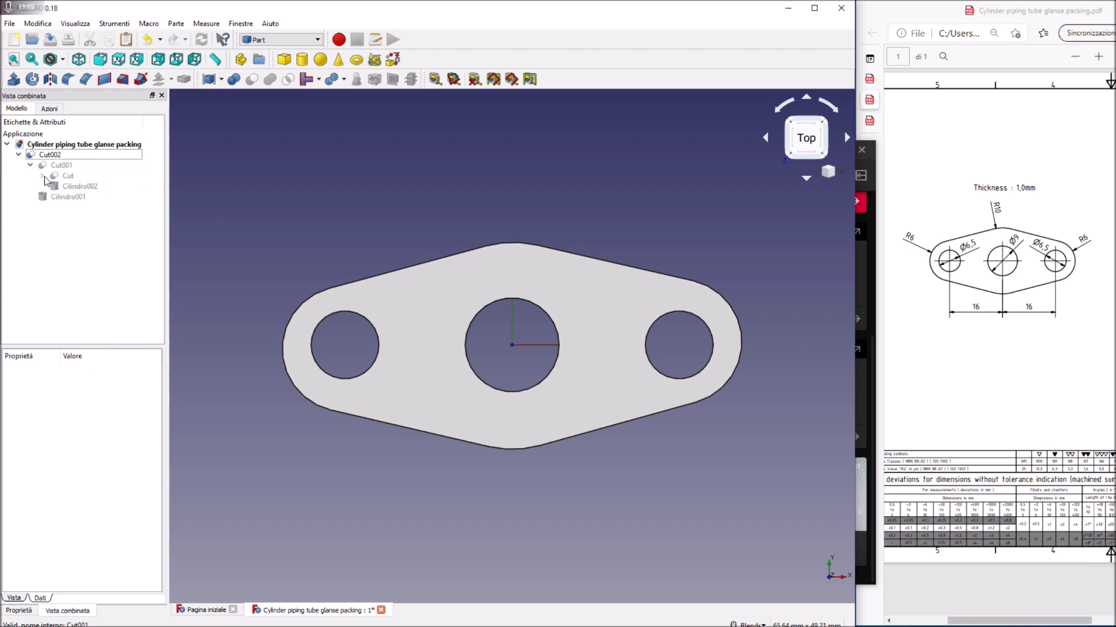
pyautogui.click(42, 175)
pyautogui.click(82, 186)
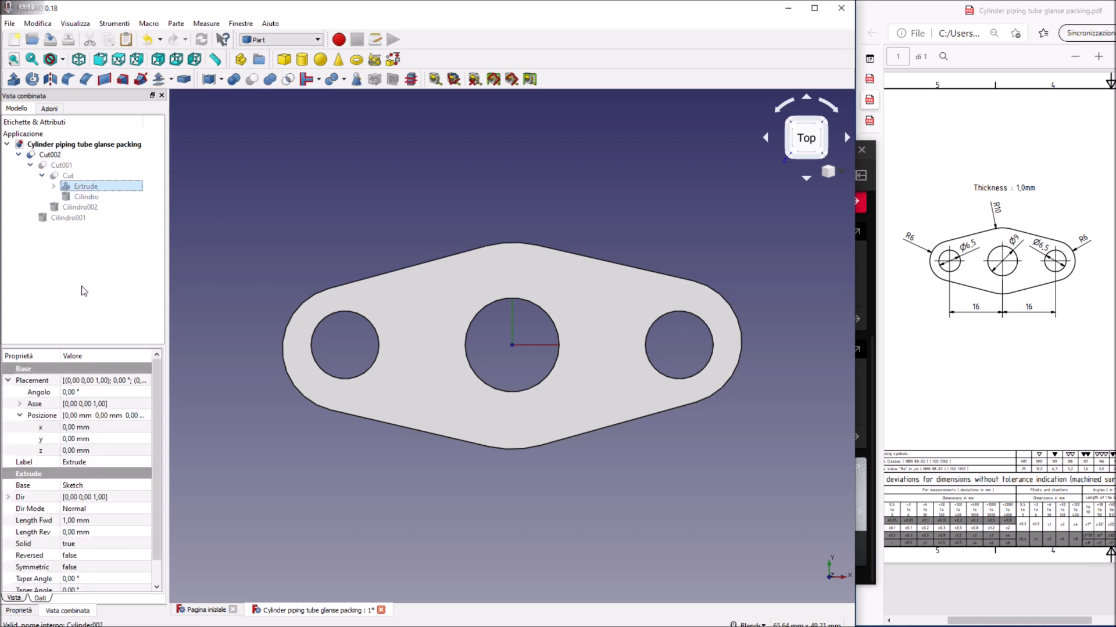
pyautogui.click(20, 404)
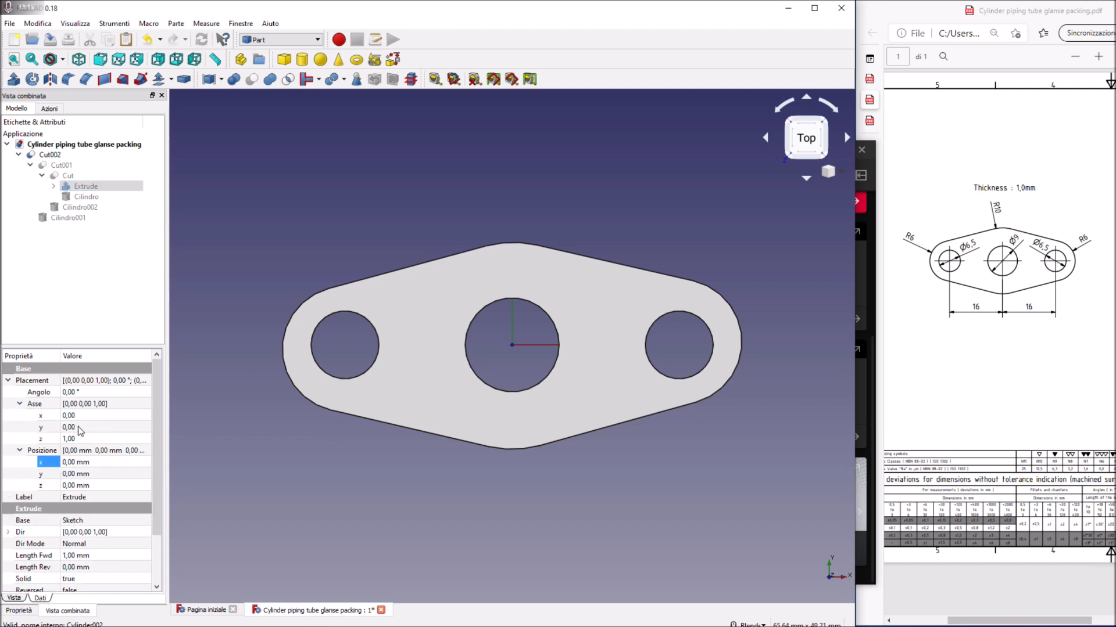
pyautogui.click(85, 393)
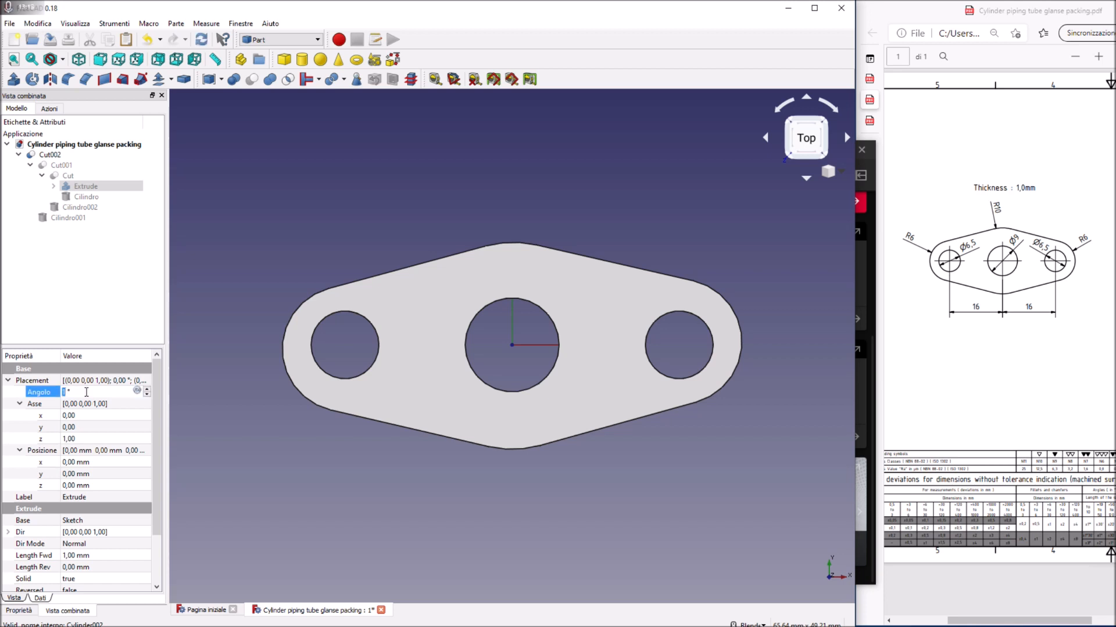
pyautogui.click(104, 299)
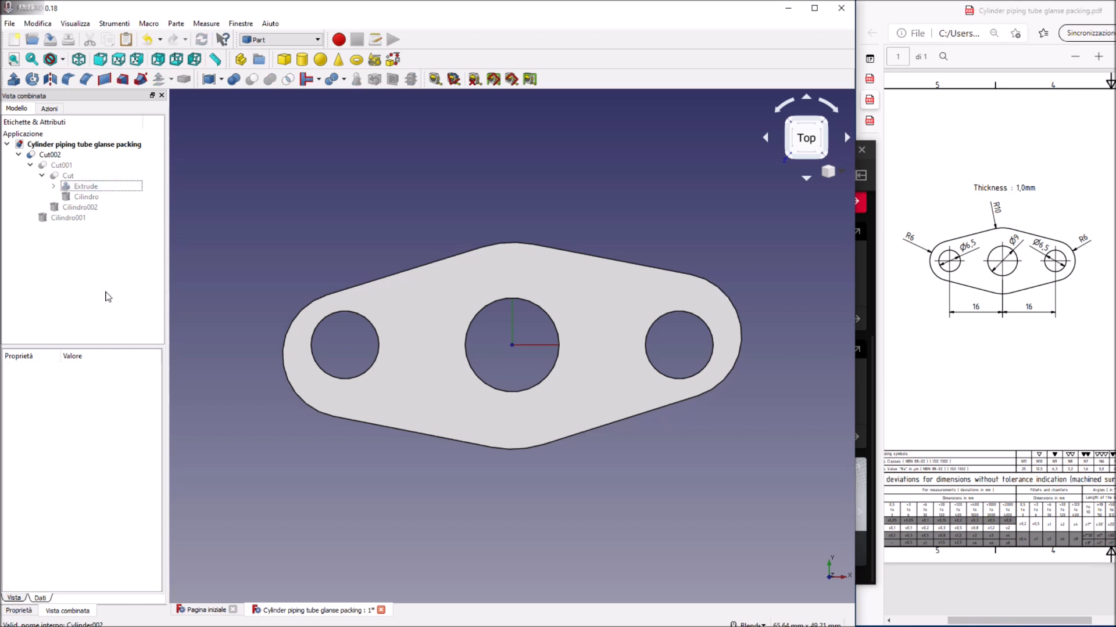
# Set the base Extrude's placement angle to -1° so the outline lines up with the holes, and save the document.
pyautogui.click(81, 186)
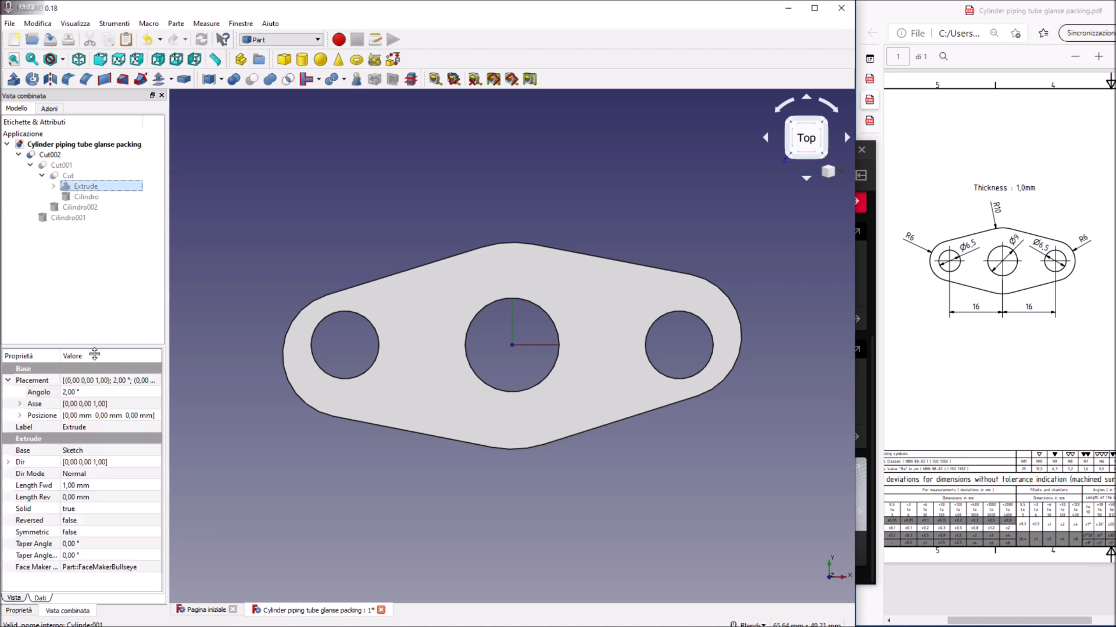
pyautogui.click(82, 393)
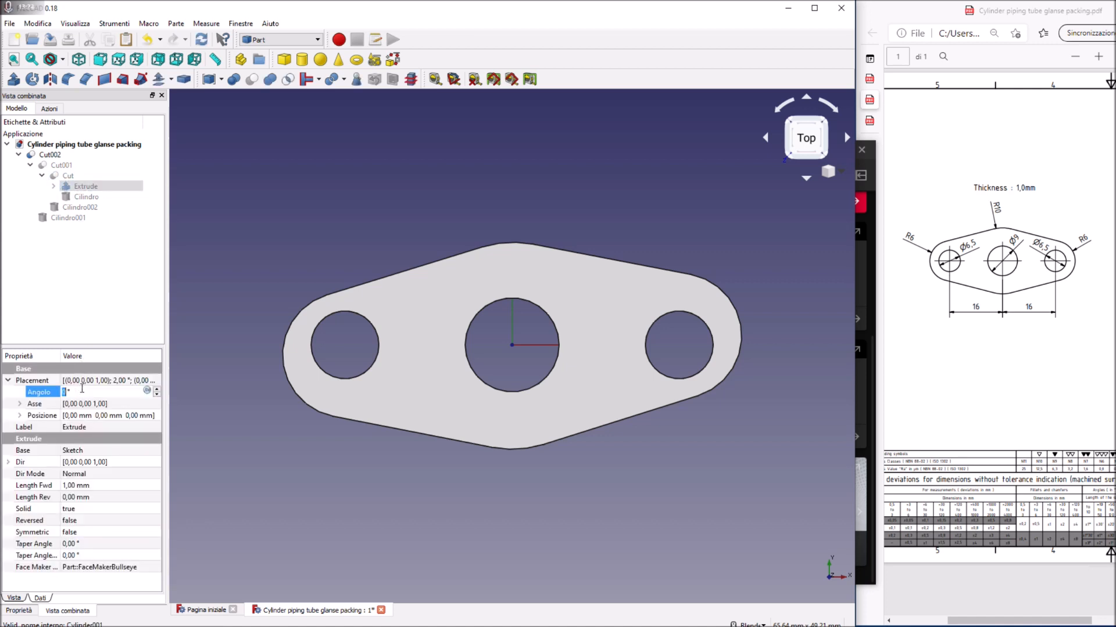
pyautogui.click(86, 301)
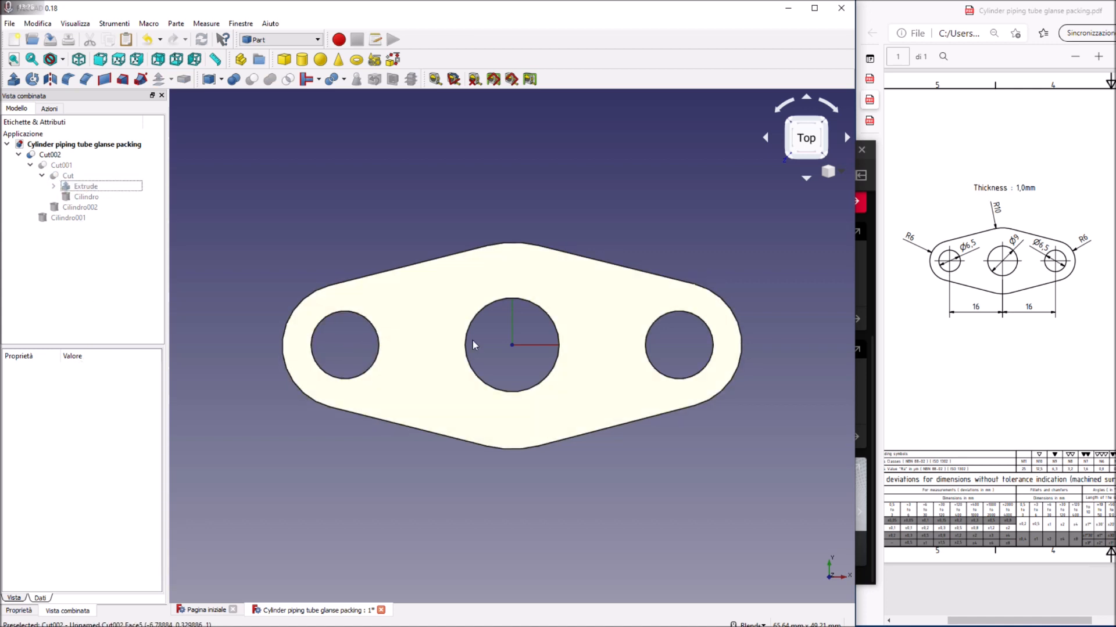
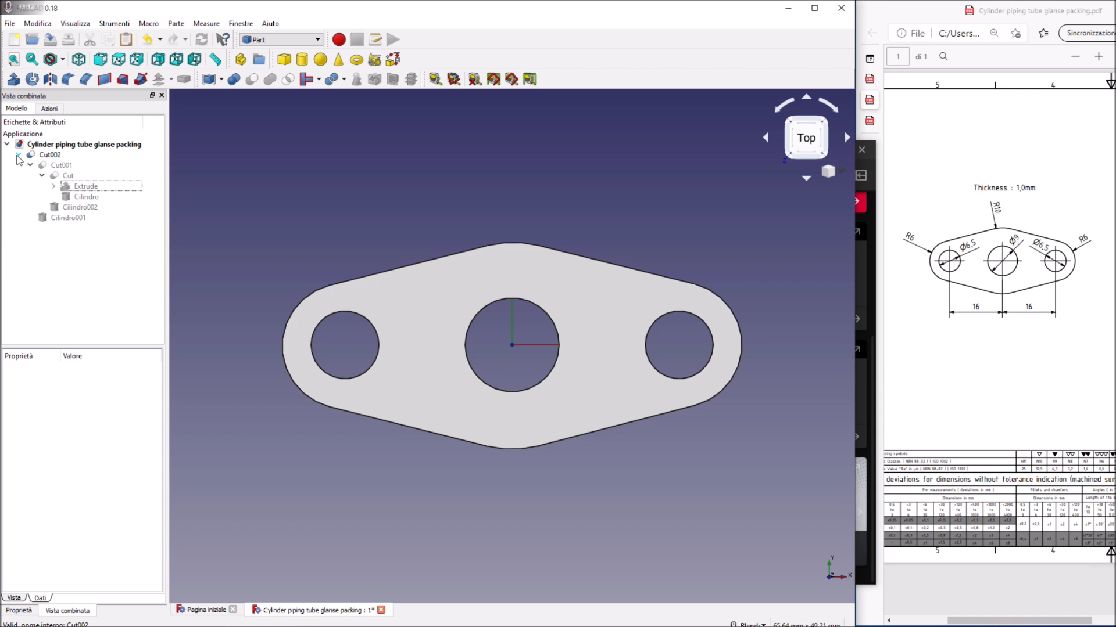
pyautogui.click(46, 155)
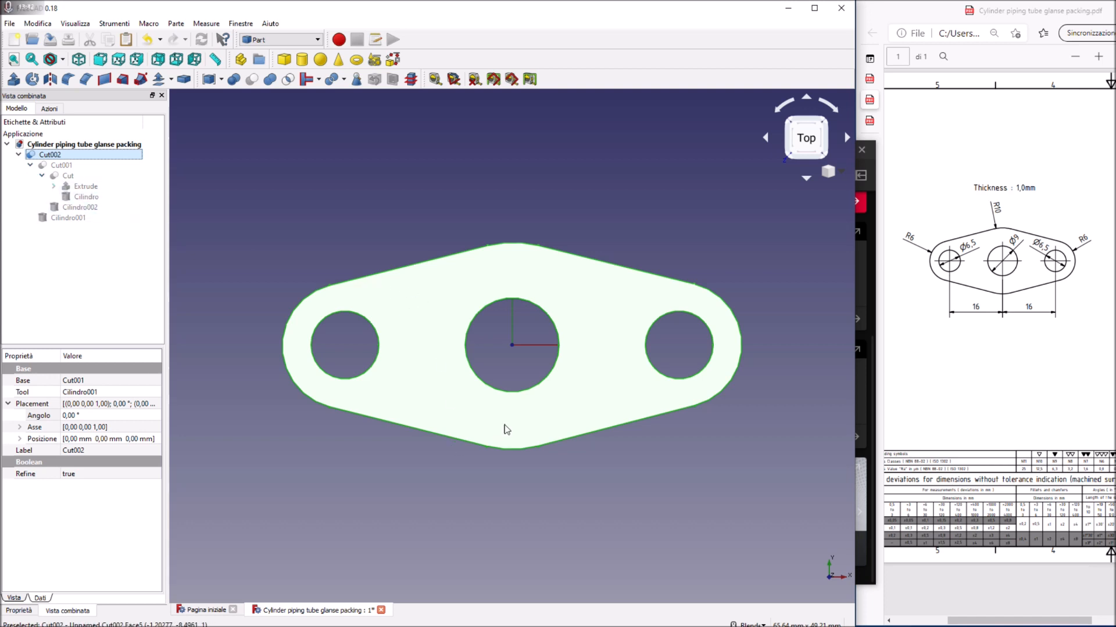
pyautogui.moveTo(606, 429); pyautogui.dragTo(573, 389, button='middle')
pyautogui.press('2')
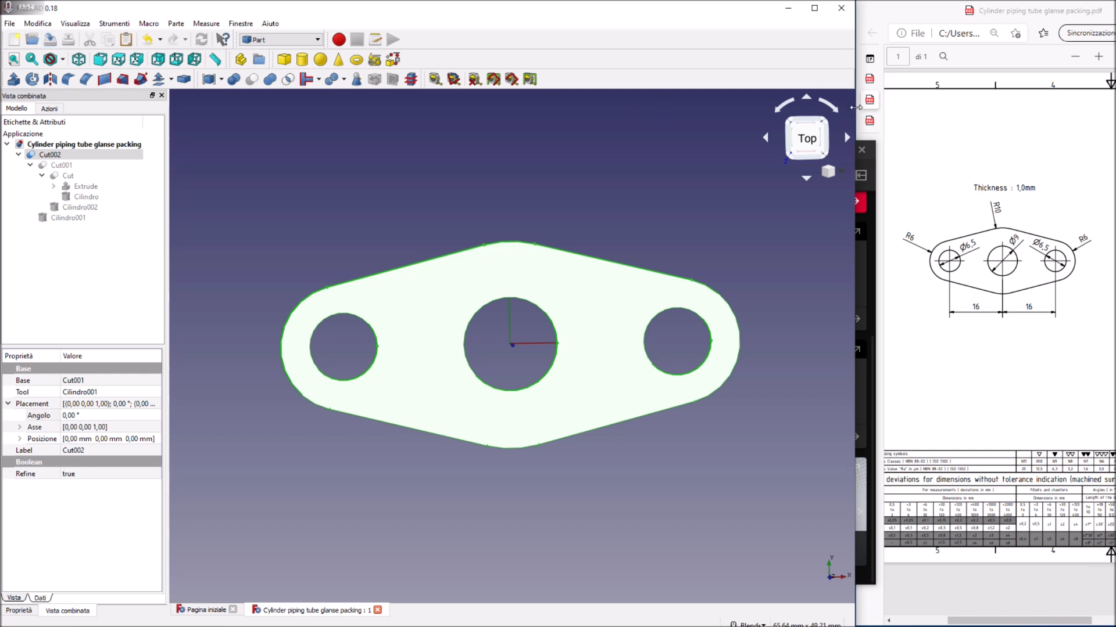
# Switch to the open PDFs and bring up the Cylinder Piping Tube Glanse drawing.
pyautogui.click(870, 79)
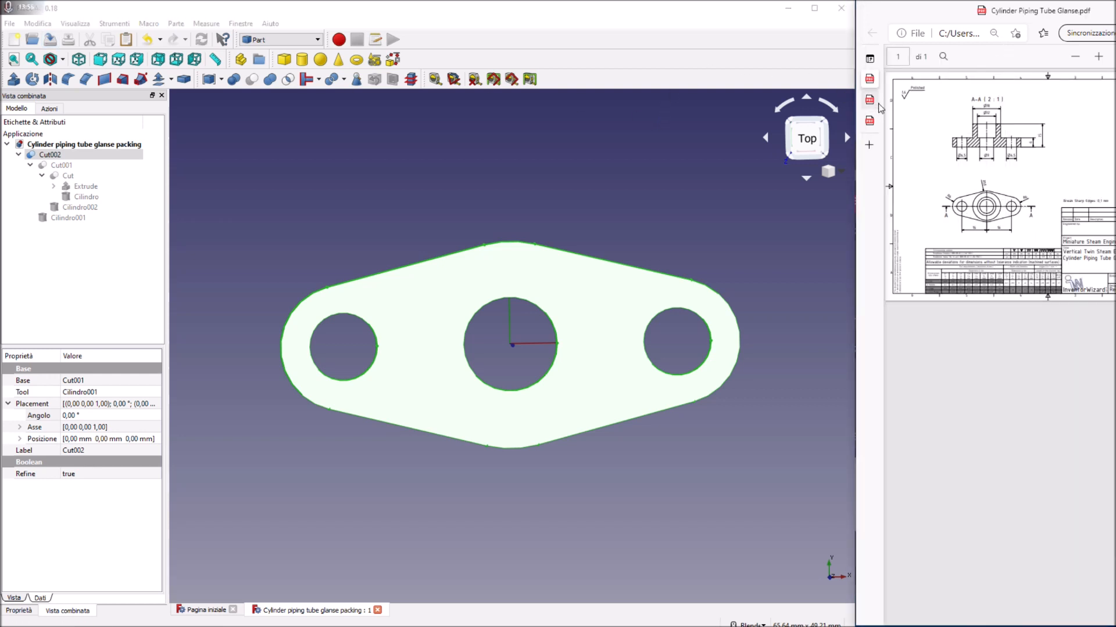
pyautogui.click(870, 122)
pyautogui.click(869, 79)
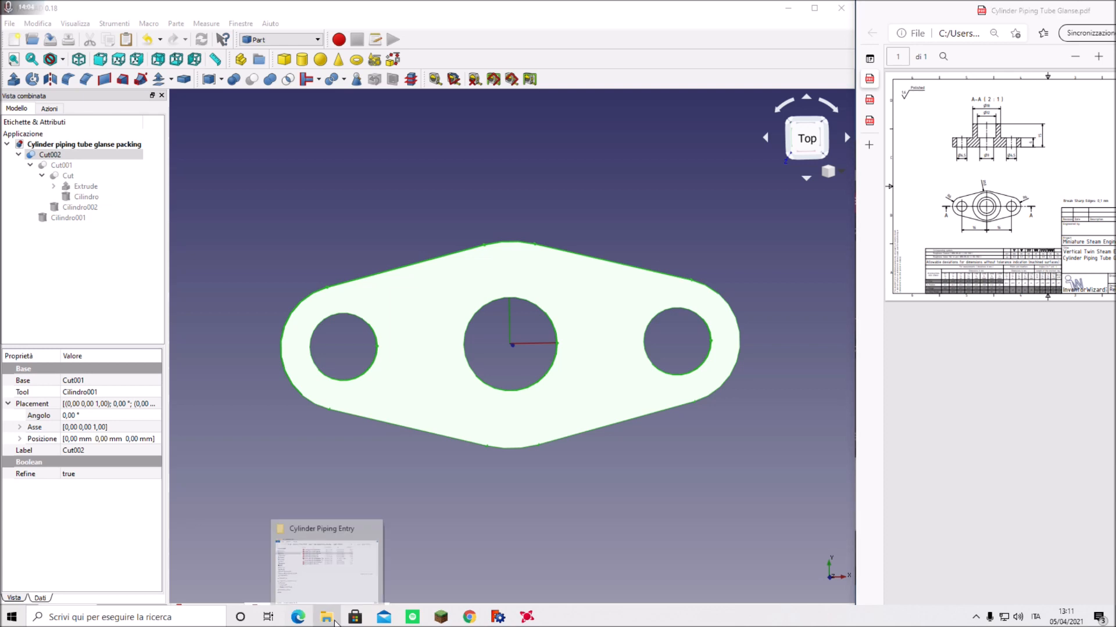
# Copy the base name of the Cylinder Piping Tube Glanse.pdf file from the Cylinder Piping Entry folder in File Explorer.
pyautogui.click(326, 537)
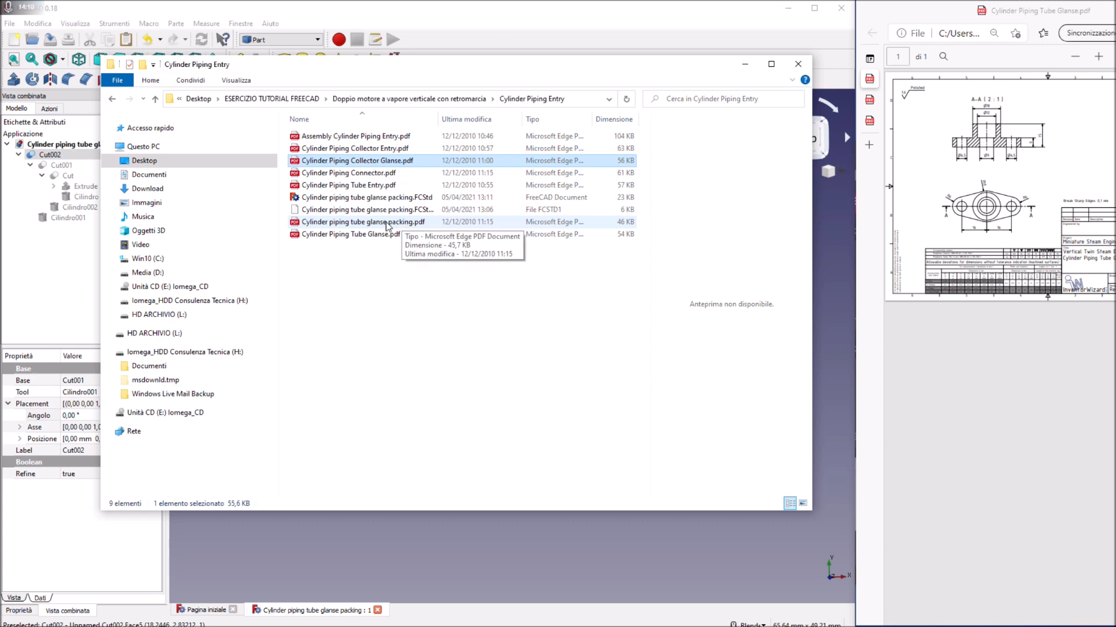
pyautogui.click(343, 235)
pyautogui.click(343, 236)
pyautogui.hotkey('ctrl', 'c')
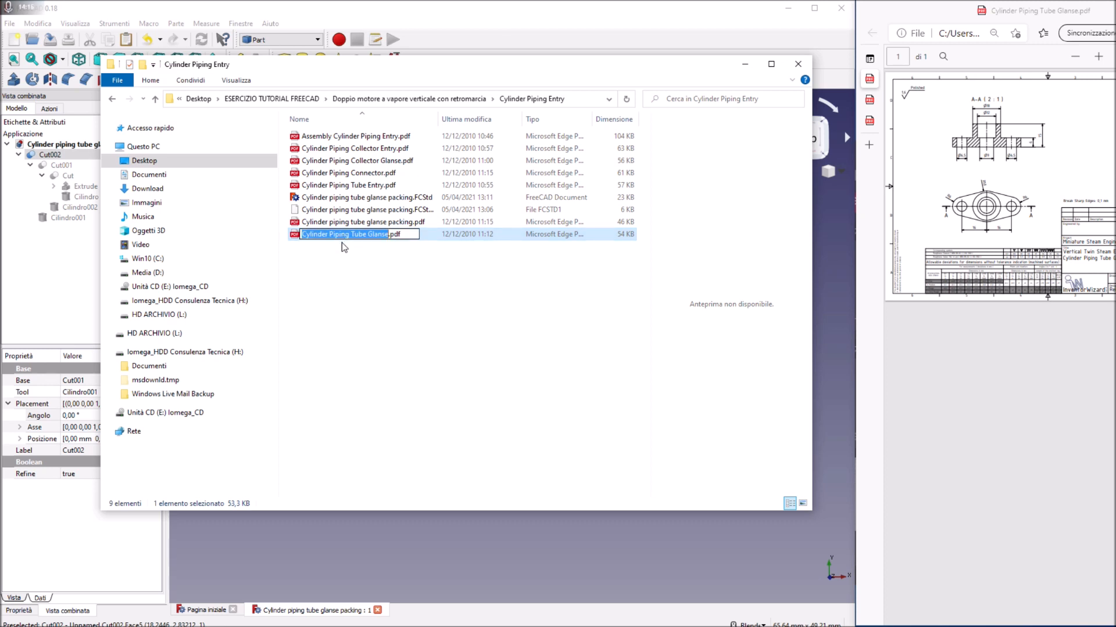
pyautogui.click(347, 552)
# Save the FreeCAD model under the new name Cylinder Piping Tube Glanse in the Cylinder Piping Entry folder.
pyautogui.click(9, 23)
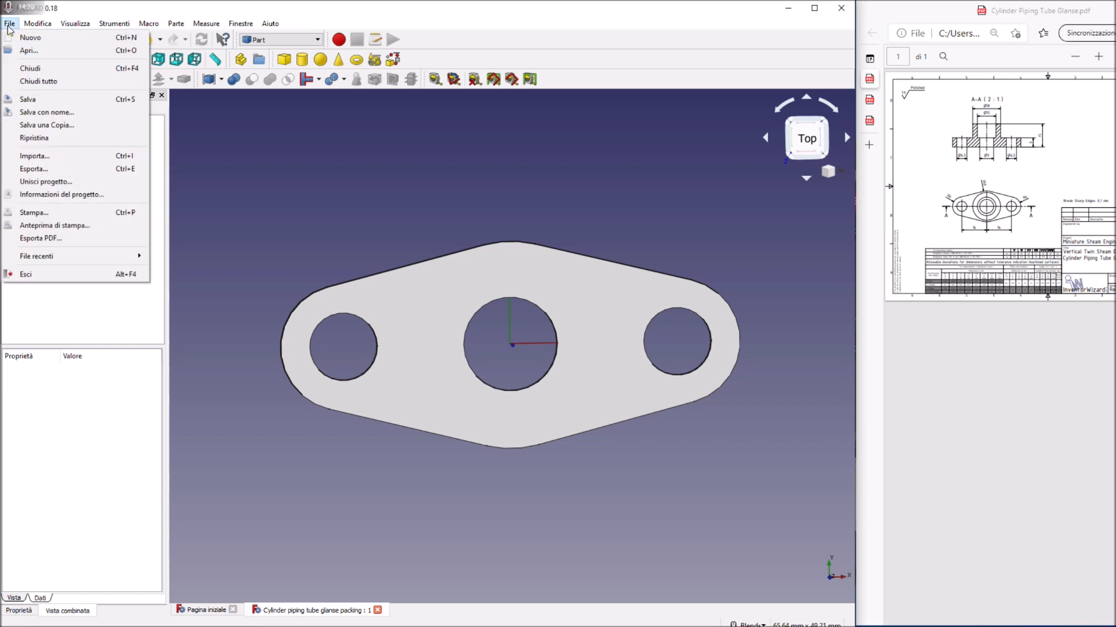
pyautogui.click(242, 154)
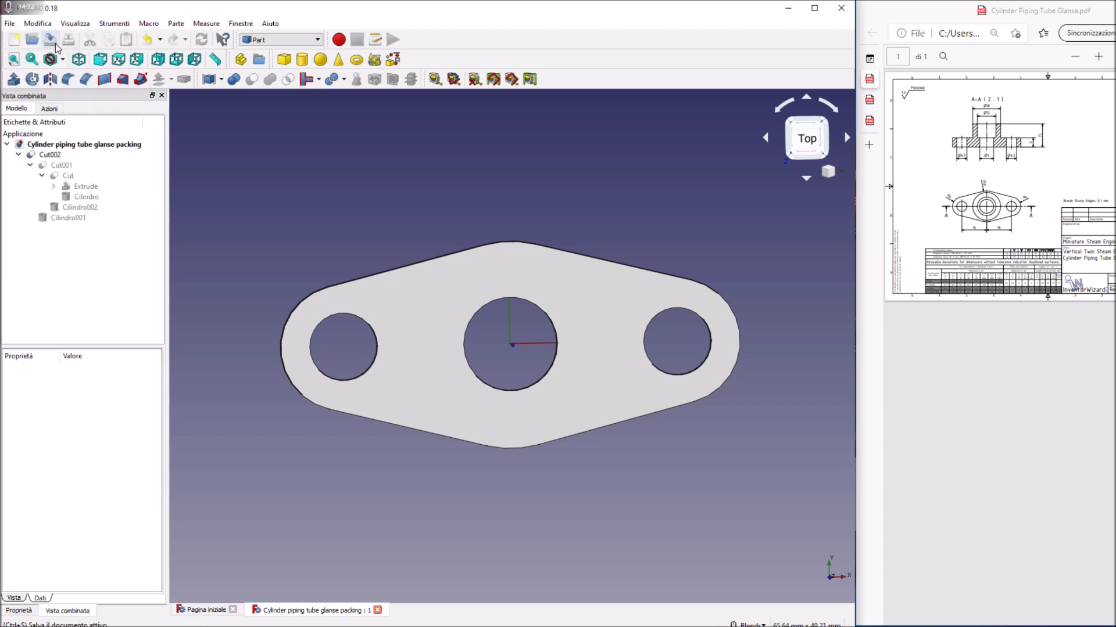
pyautogui.click(9, 23)
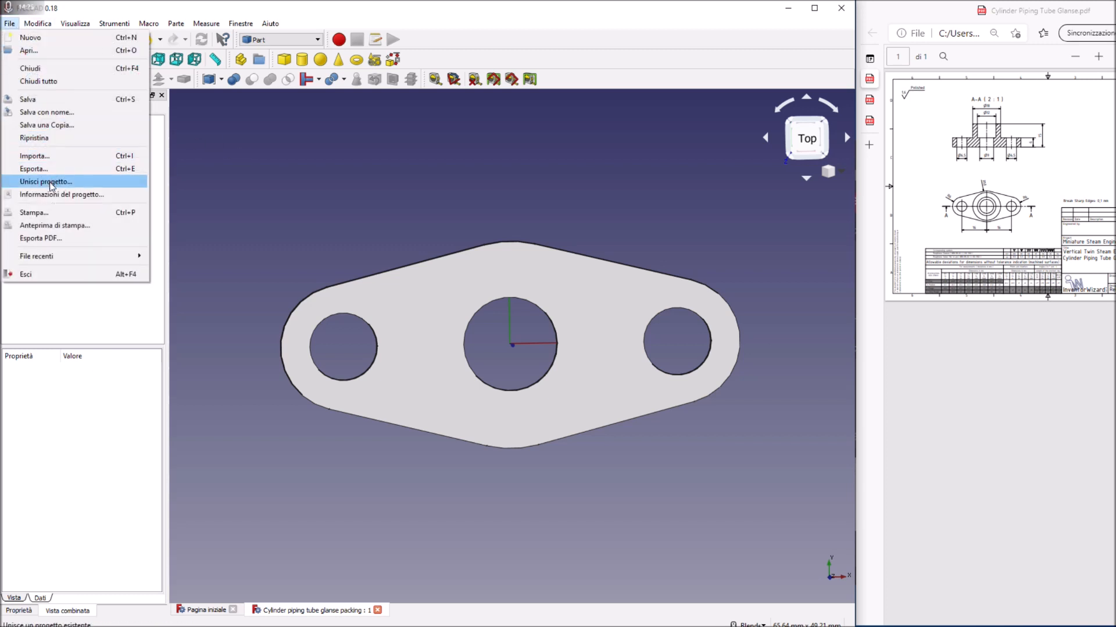
pyautogui.click(47, 112)
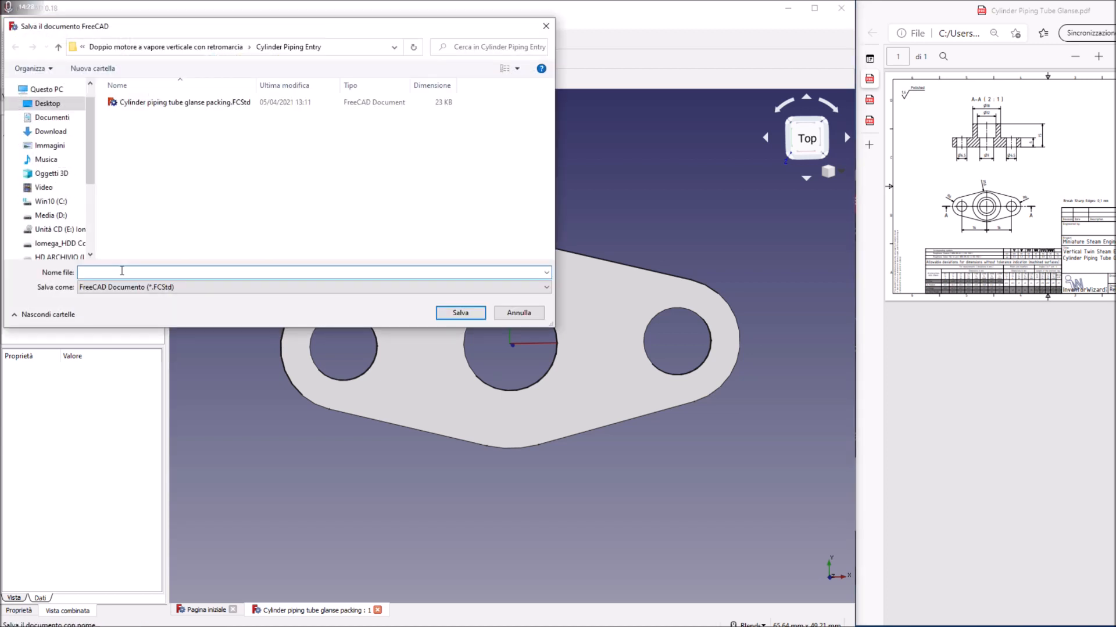
pyautogui.rightClick(122, 272)
pyautogui.click(154, 321)
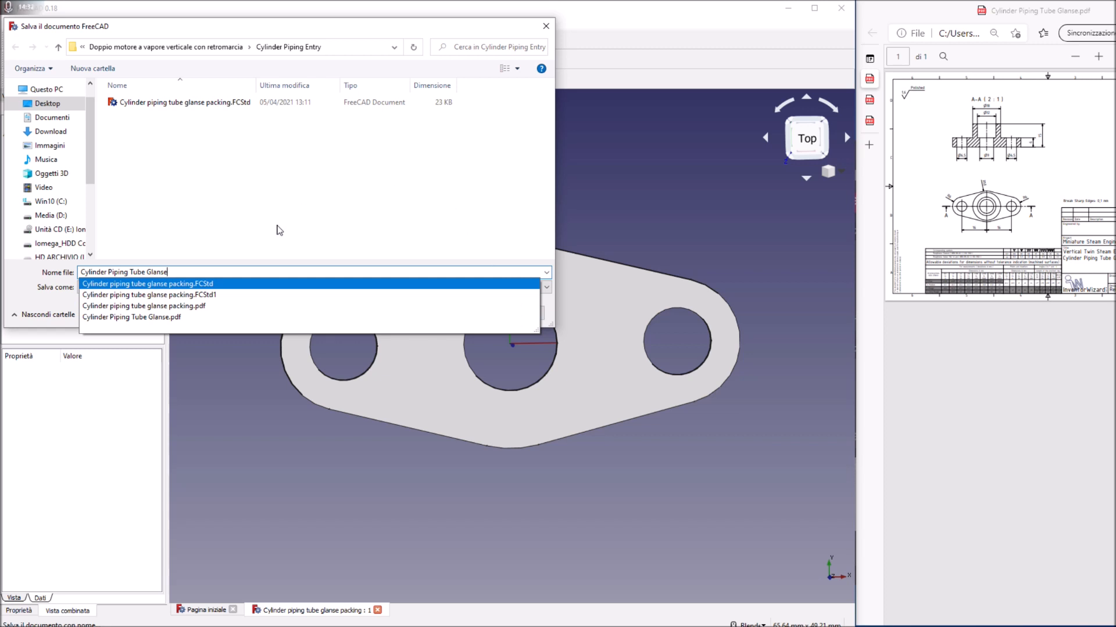
pyautogui.press('Return')
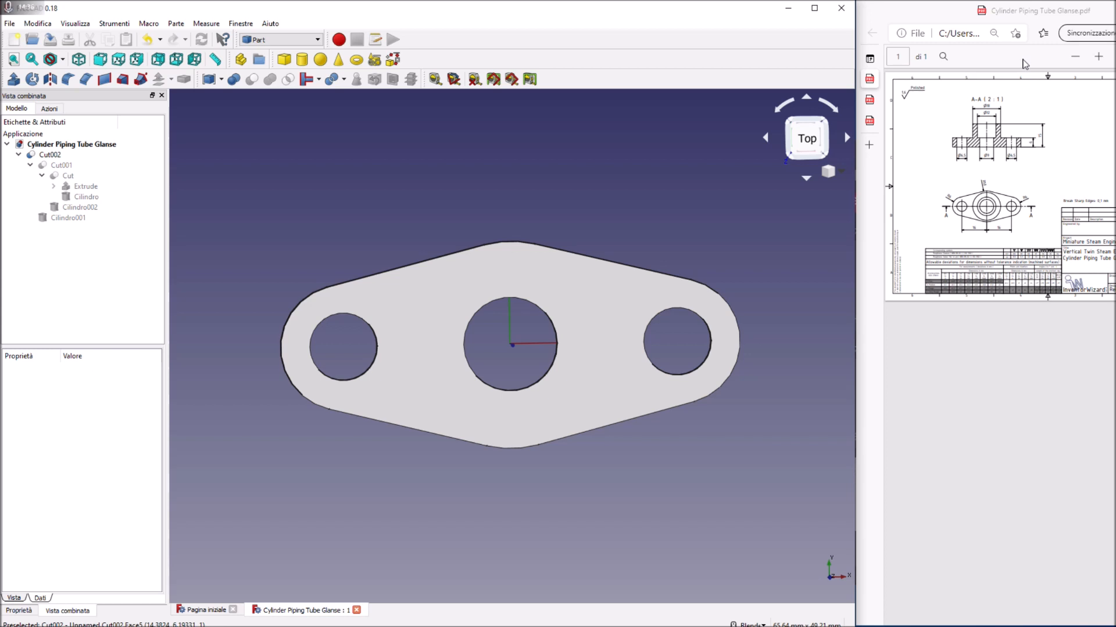
# Set the plate Extrude's forward length to 6 mm, following section A-A of the drawing.
pyautogui.click(1095, 59)
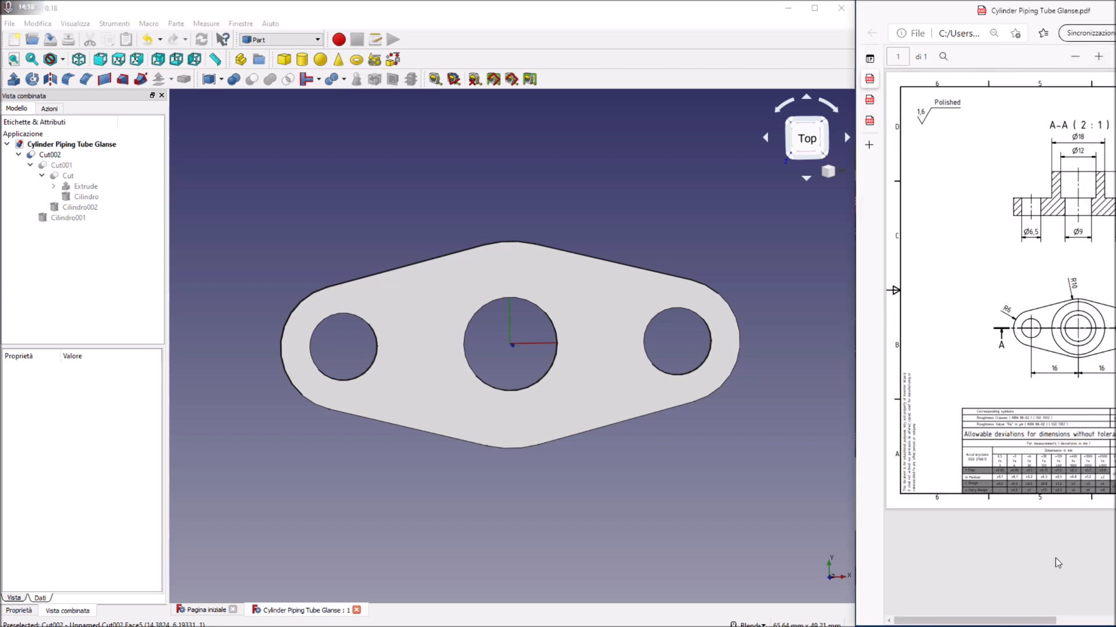
pyautogui.moveTo(1048, 620); pyautogui.dragTo(1097, 621)
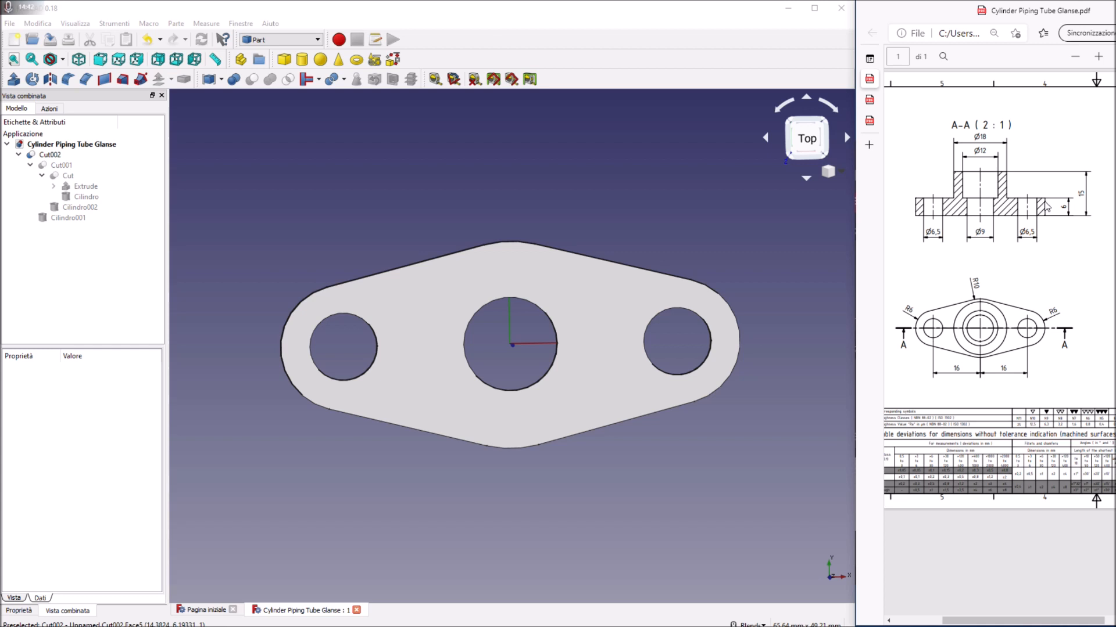
pyautogui.moveTo(605, 381); pyautogui.dragTo(438, 264, button='middle')
pyautogui.click(87, 197)
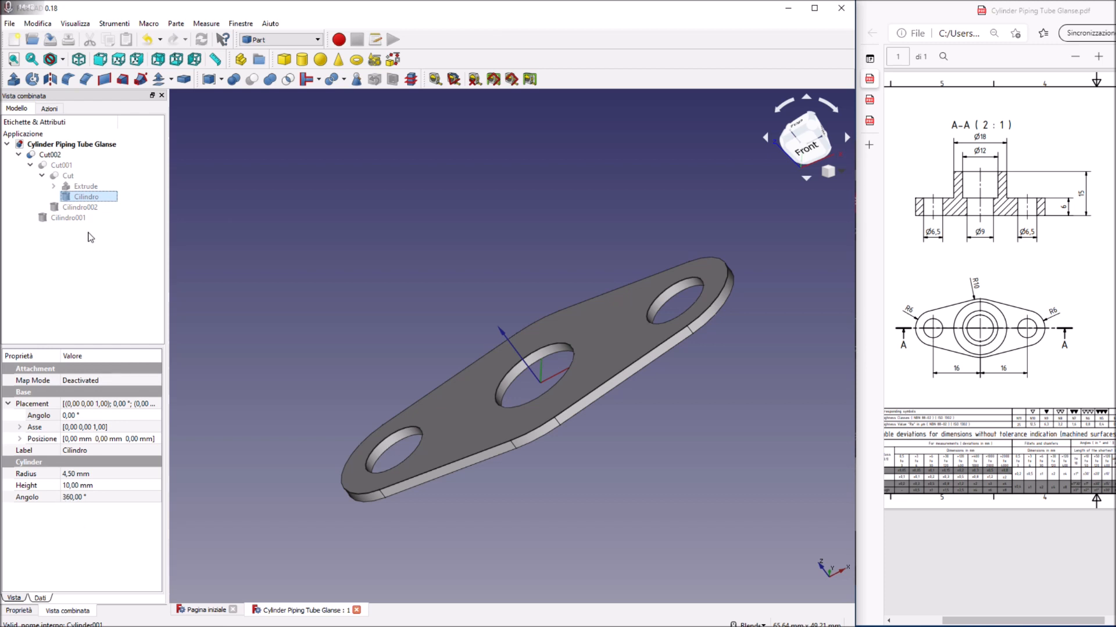
pyautogui.click(86, 186)
pyautogui.click(74, 486)
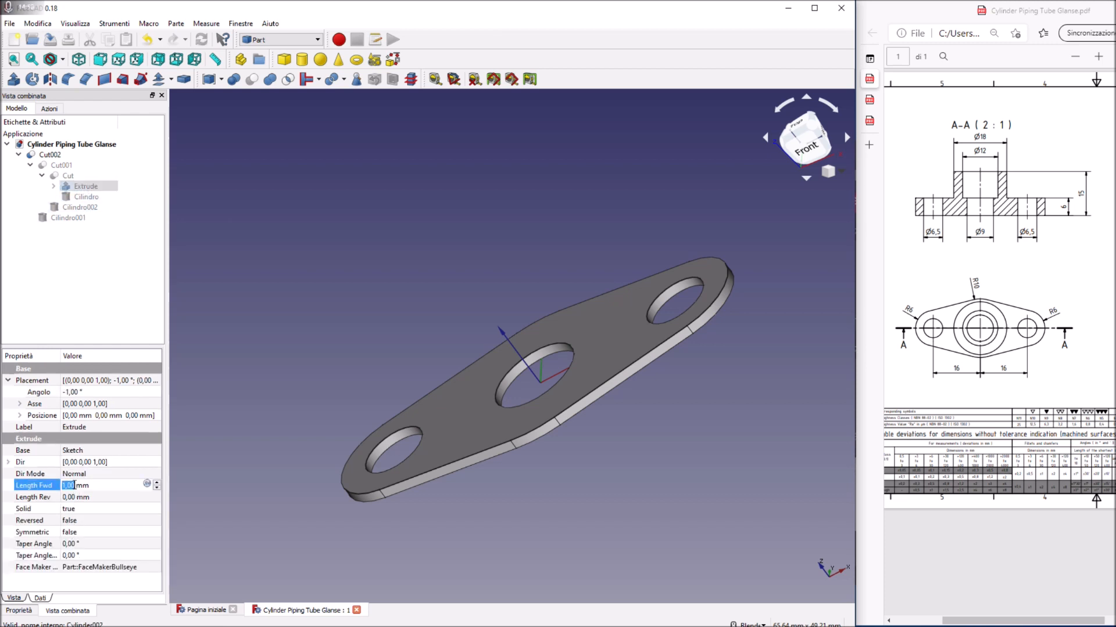
pyautogui.click(127, 301)
pyautogui.moveTo(424, 302); pyautogui.dragTo(511, 360, button='middle')
pyautogui.moveTo(532, 459); pyautogui.dragTo(519, 388, button='middle')
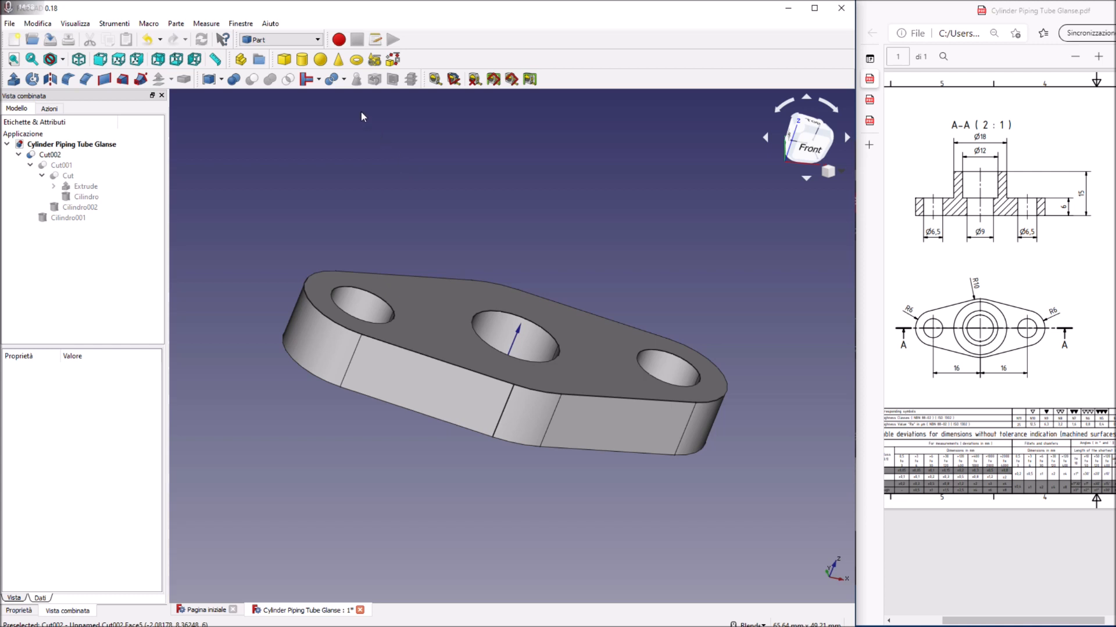
# Add a cylinder at the plate's centre with a radius of 9 mm and a height of 9 mm.
pyautogui.click(301, 62)
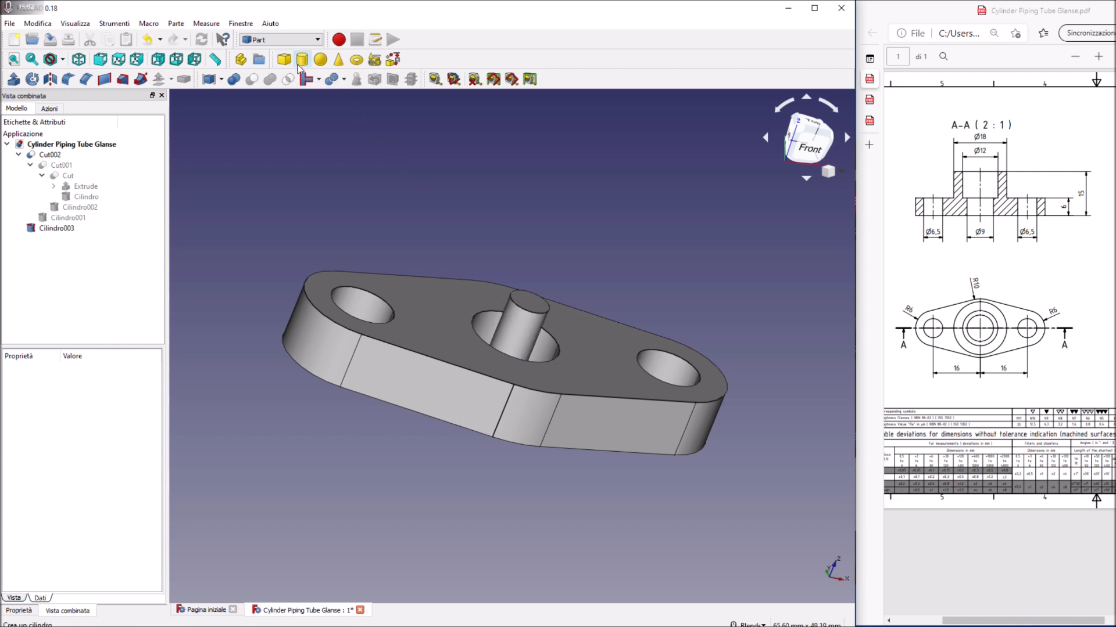
pyautogui.click(56, 228)
pyautogui.click(71, 438)
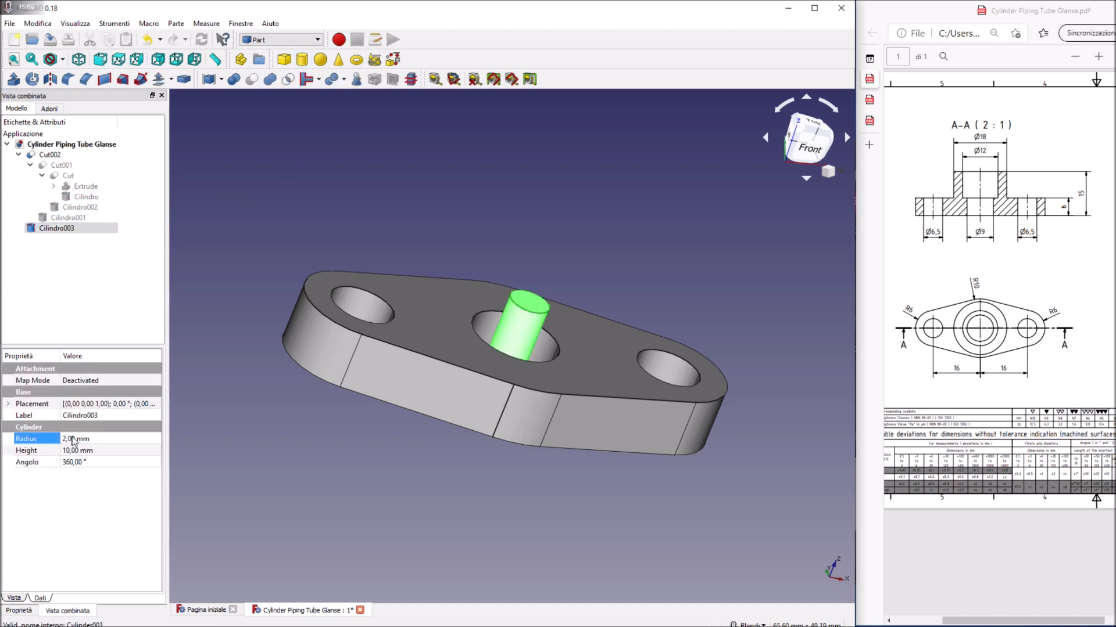
pyautogui.write('9')
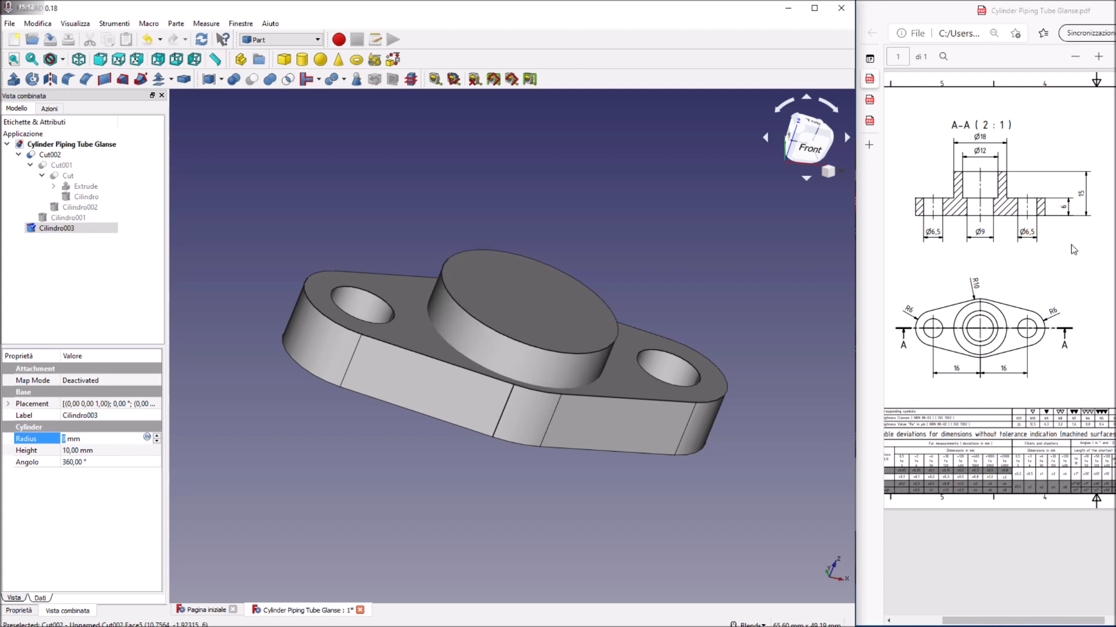
pyautogui.click(98, 451)
pyautogui.write('9')
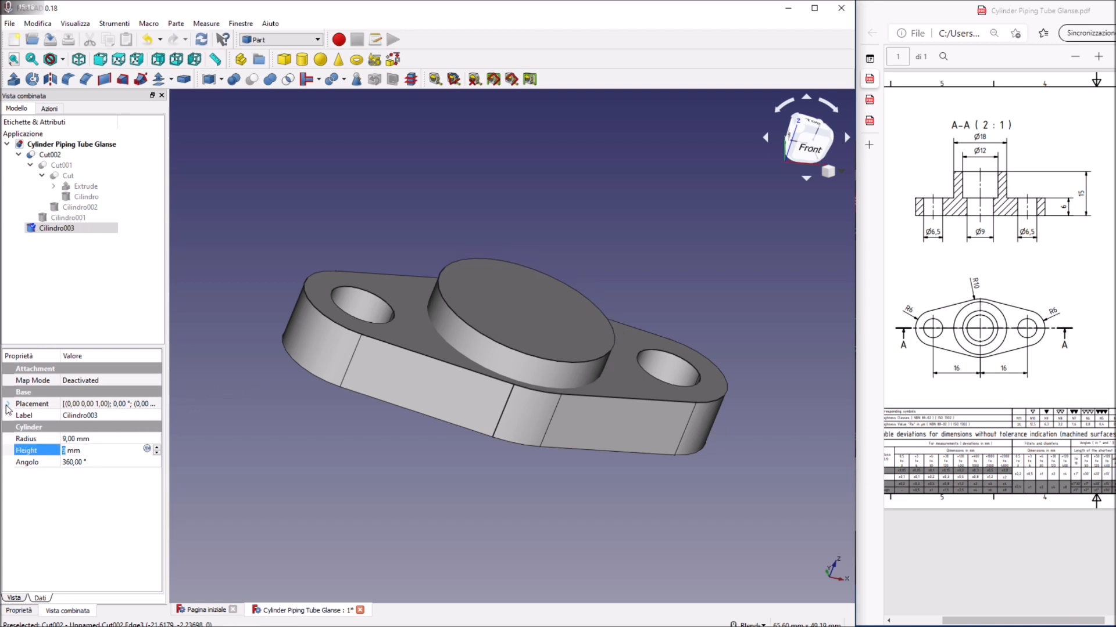
# Raise the 9 mm radius cylinder to z = 6 mm in its placement position.
pyautogui.click(8, 404)
pyautogui.click(20, 439)
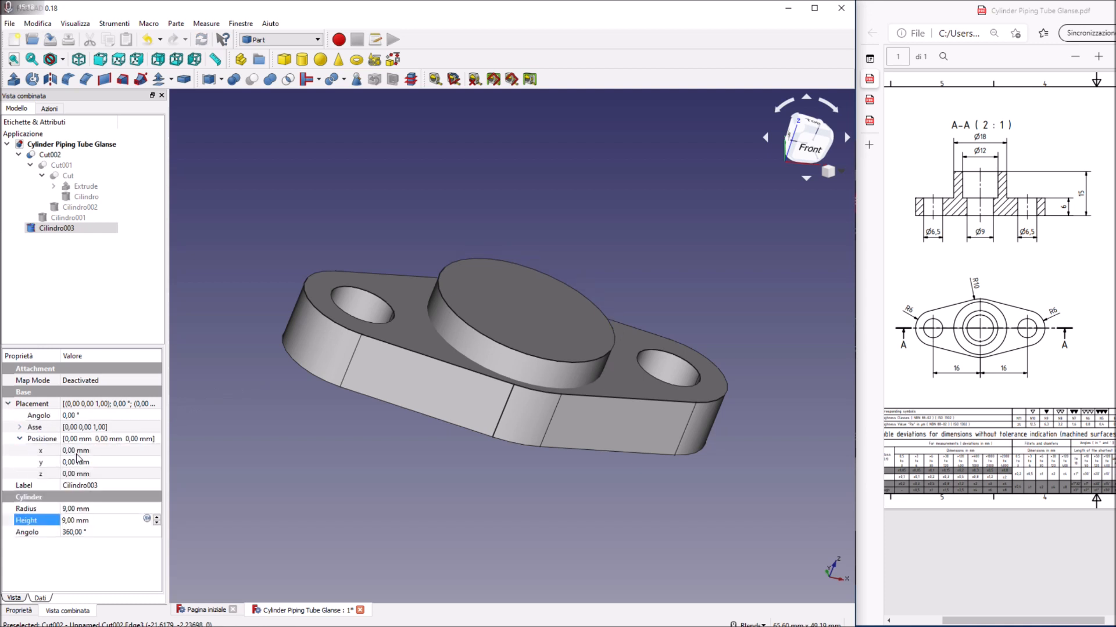
pyautogui.click(82, 474)
pyautogui.scroll(6, 82, 474)
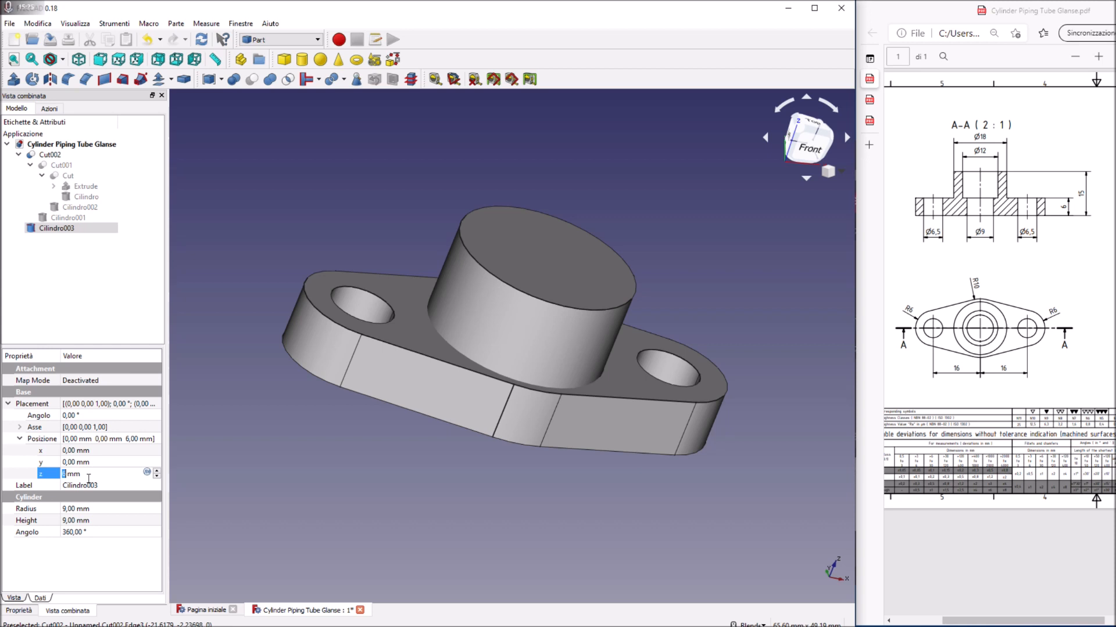
pyautogui.scroll(1, 90, 477)
pyautogui.scroll(-1, 90, 477)
# Duplicate the raised central cylinder in place by copying and pasting it.
pyautogui.click(61, 228)
pyautogui.rightClick(61, 228)
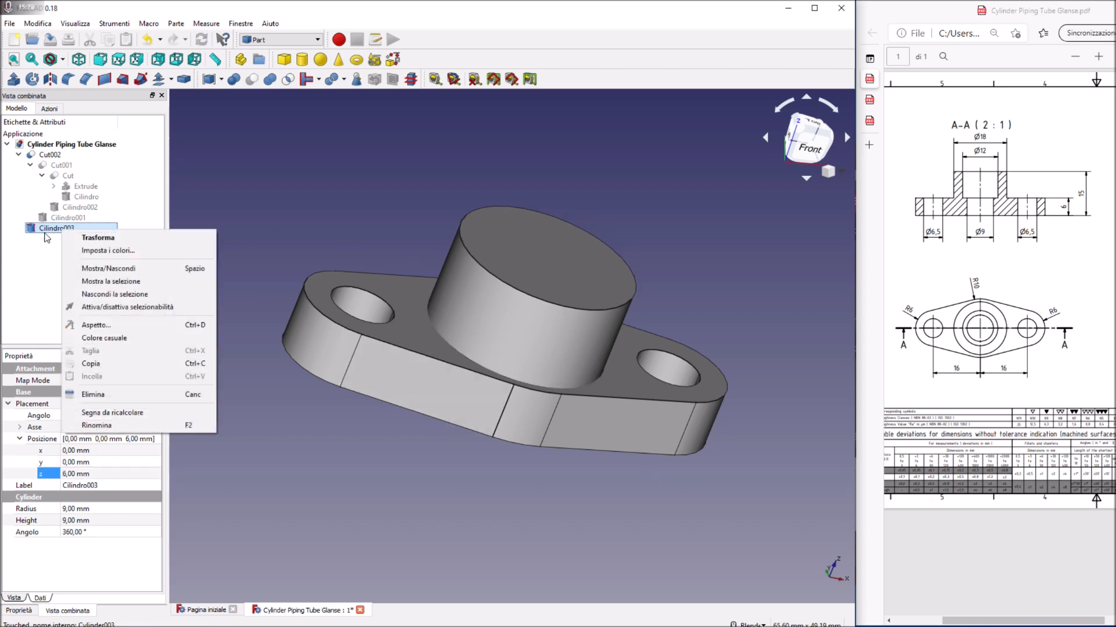
pyautogui.click(91, 365)
pyautogui.rightClick(64, 227)
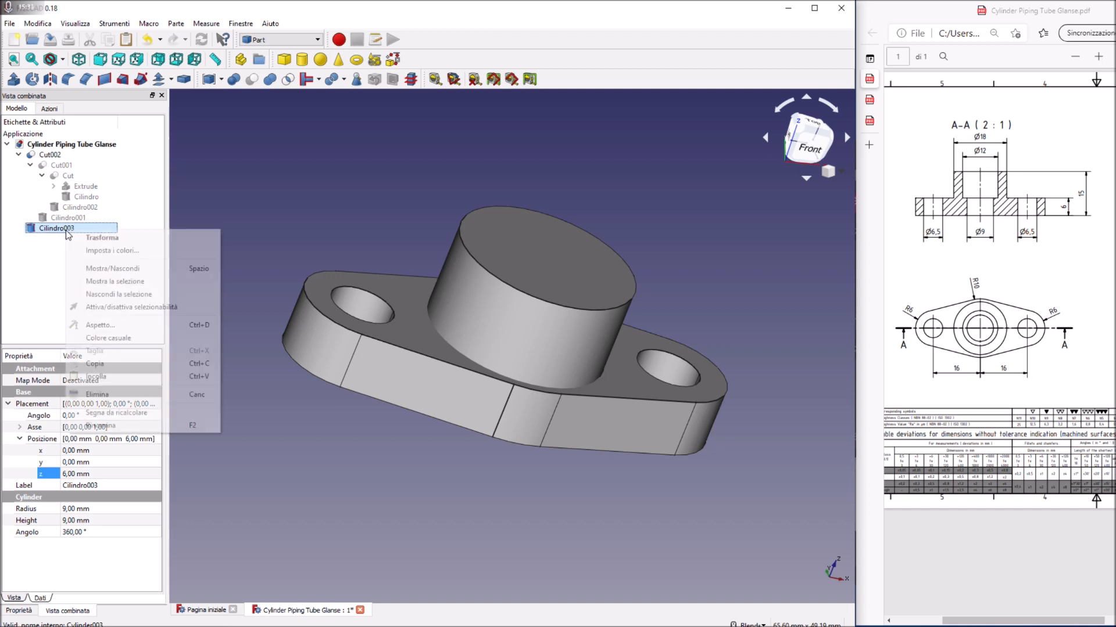
pyautogui.click(96, 377)
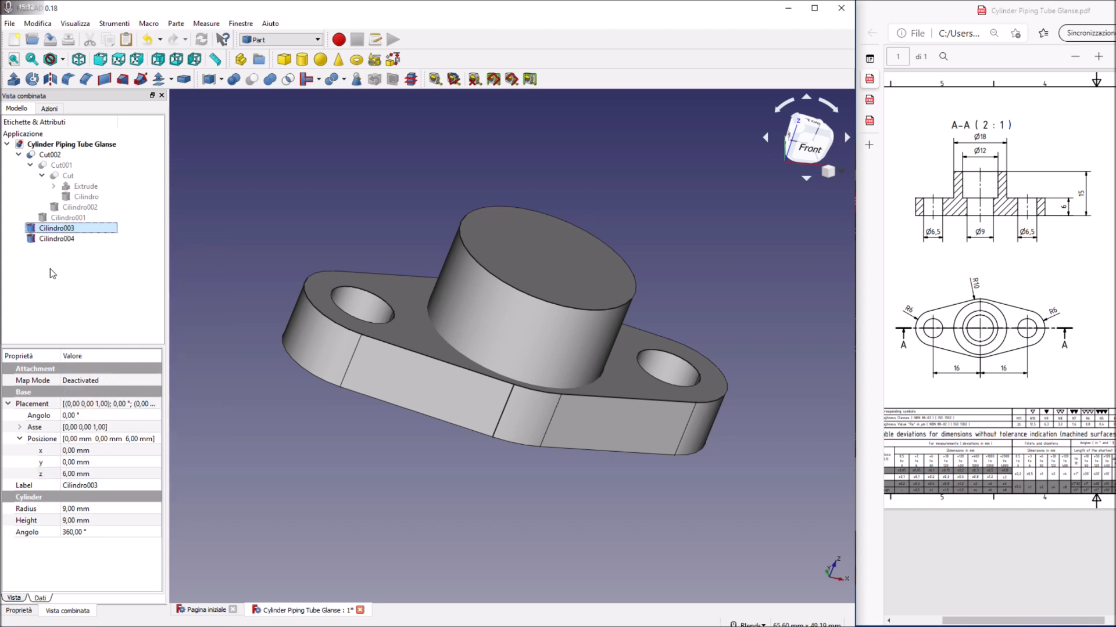
# Reduce the copied central cylinder's radius to 6 mm.
pyautogui.click(57, 239)
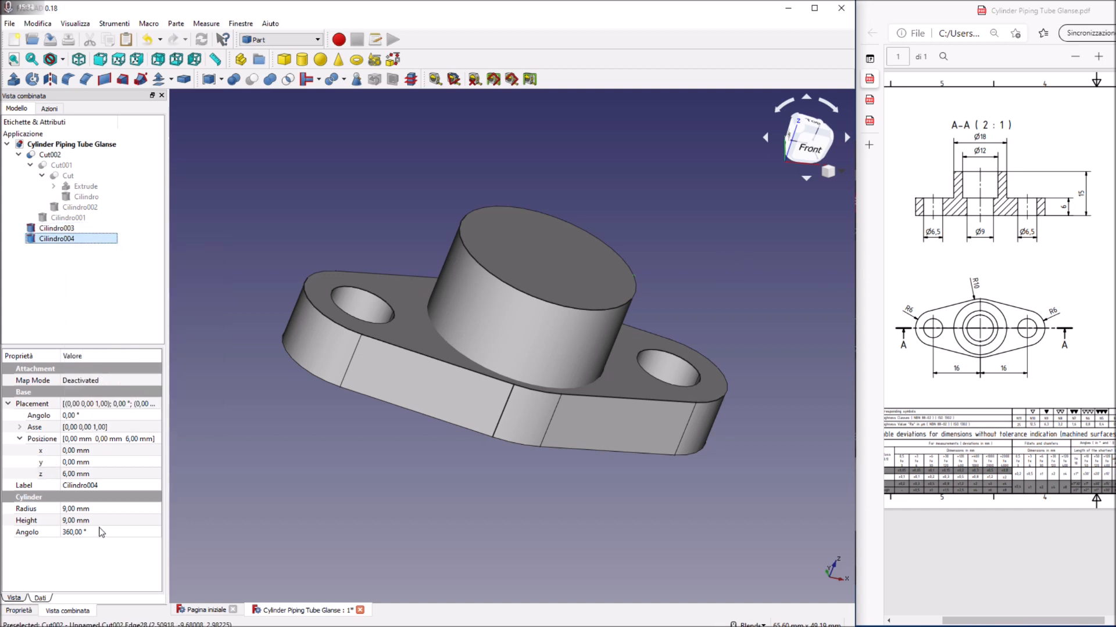
pyautogui.click(87, 510)
pyautogui.scroll(-2, 86, 510)
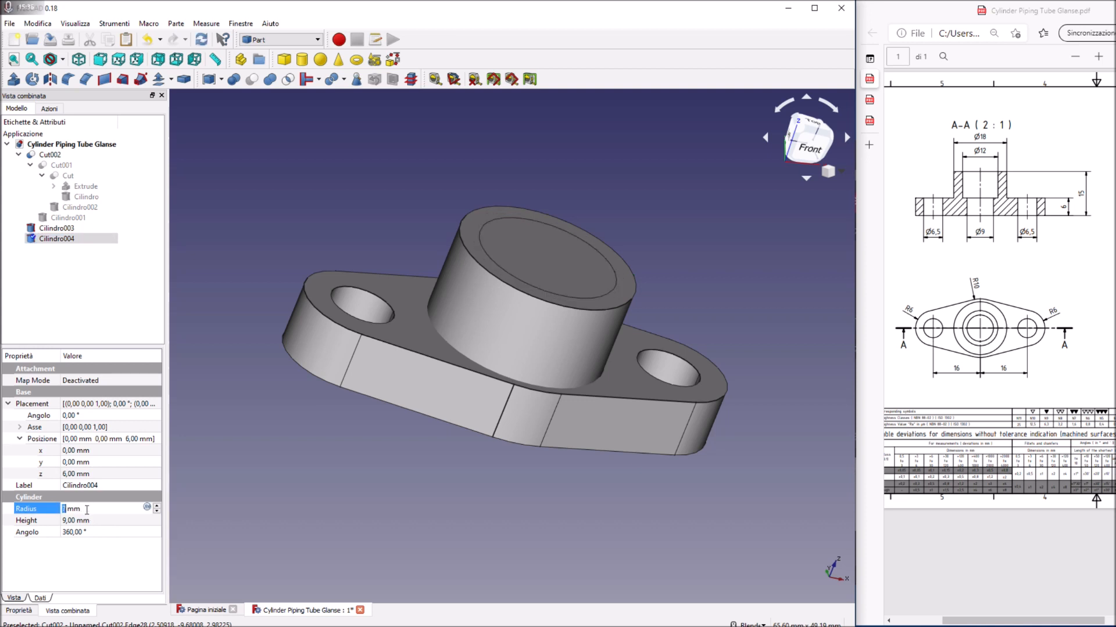
pyautogui.click(302, 516)
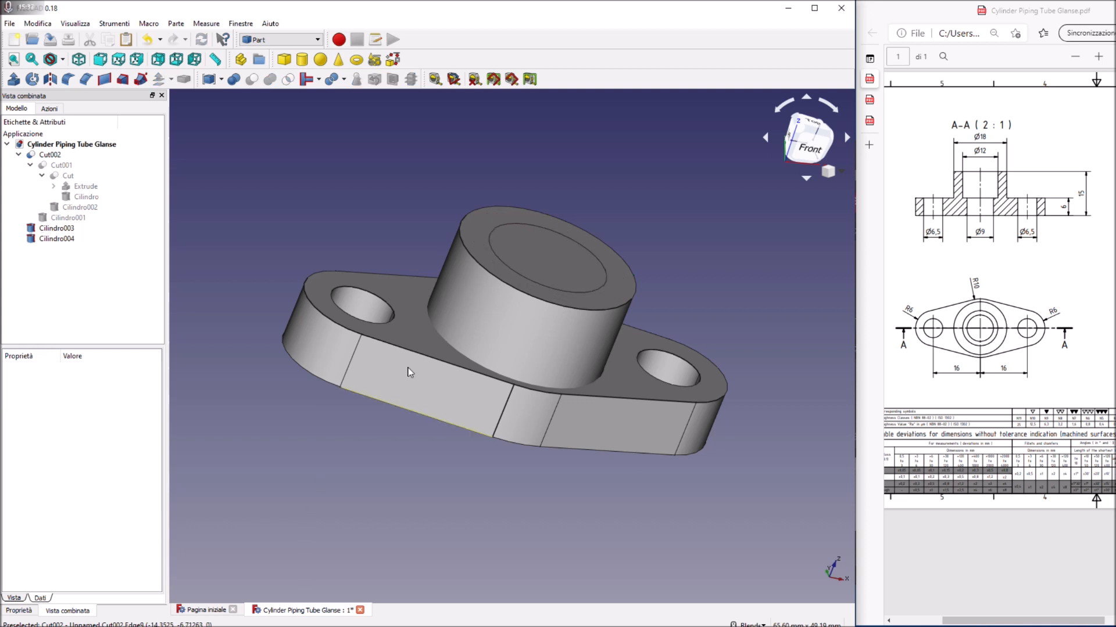
# Cut the 6 mm radius central cylinder out of the 9 mm radius one to hollow the boss.
pyautogui.click(56, 228)
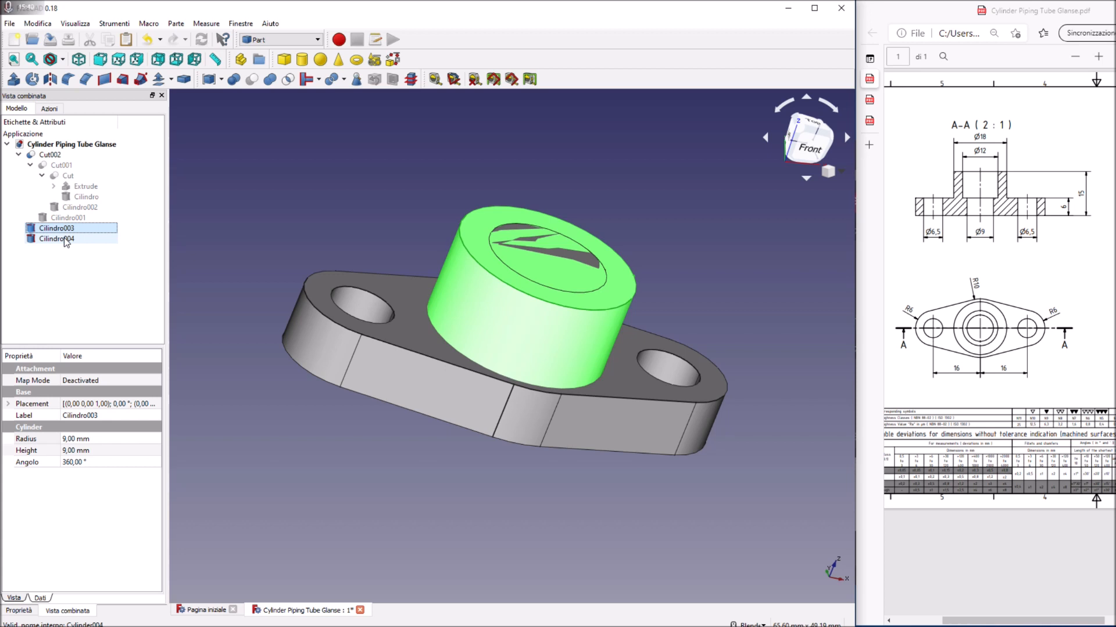
pyautogui.keyDown('ctrl'); pyautogui.click(66, 240); pyautogui.keyUp('ctrl')
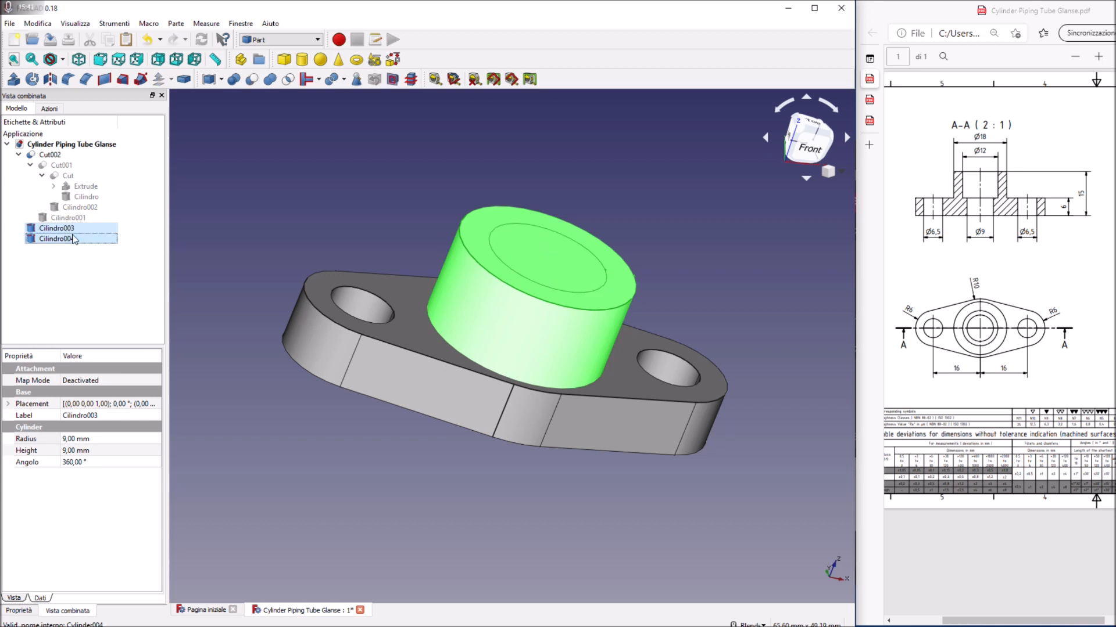
pyautogui.click(252, 80)
pyautogui.moveTo(511, 325); pyautogui.dragTo(515, 395, button='middle')
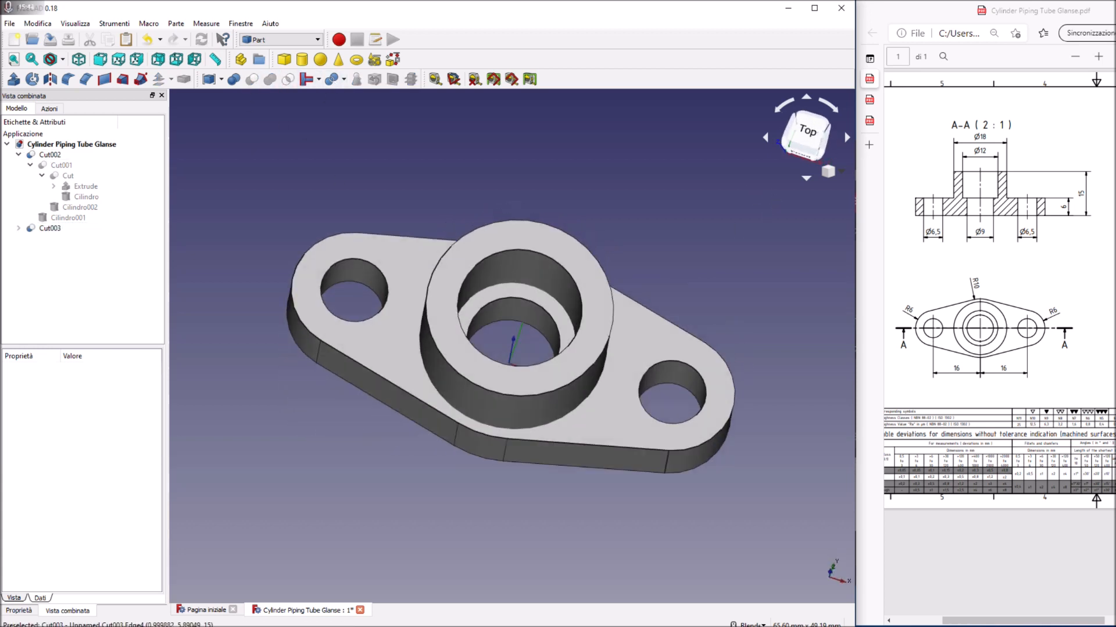
# Fuse the hollow central boss with the drilled flange plate into a single solid.
pyautogui.click(605, 299)
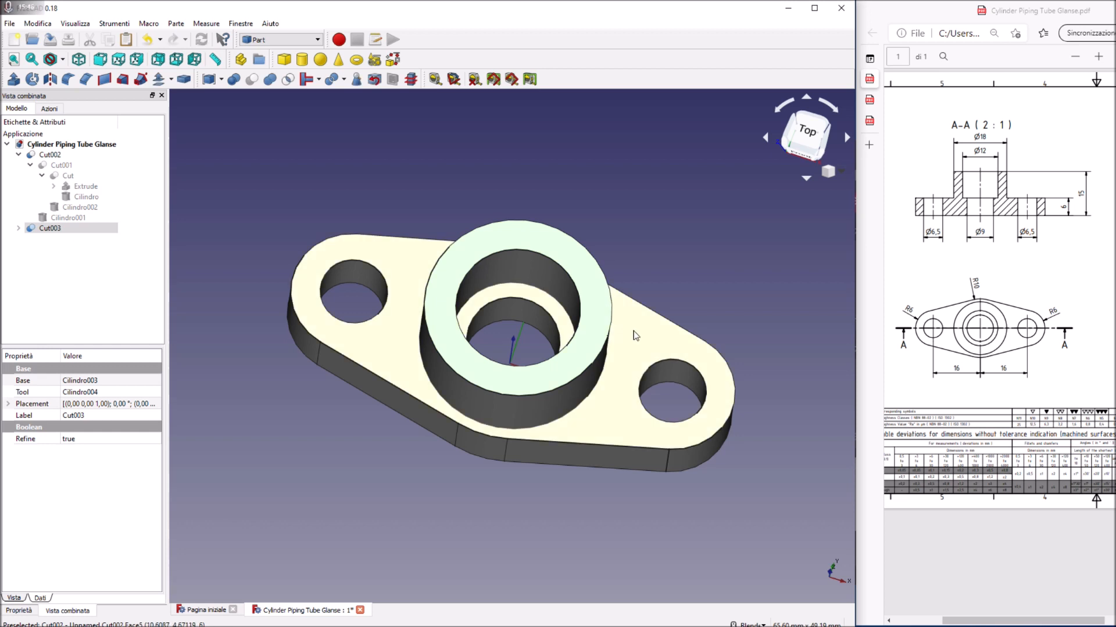
pyautogui.keyDown('ctrl'); pyautogui.click(636, 336); pyautogui.keyUp('ctrl')
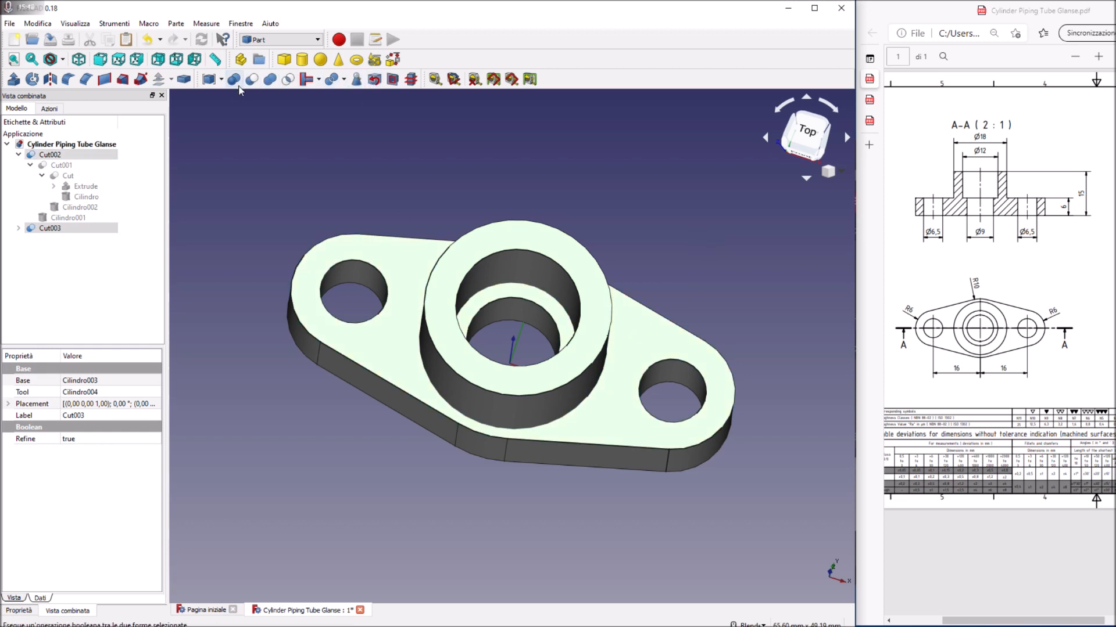
pyautogui.click(273, 82)
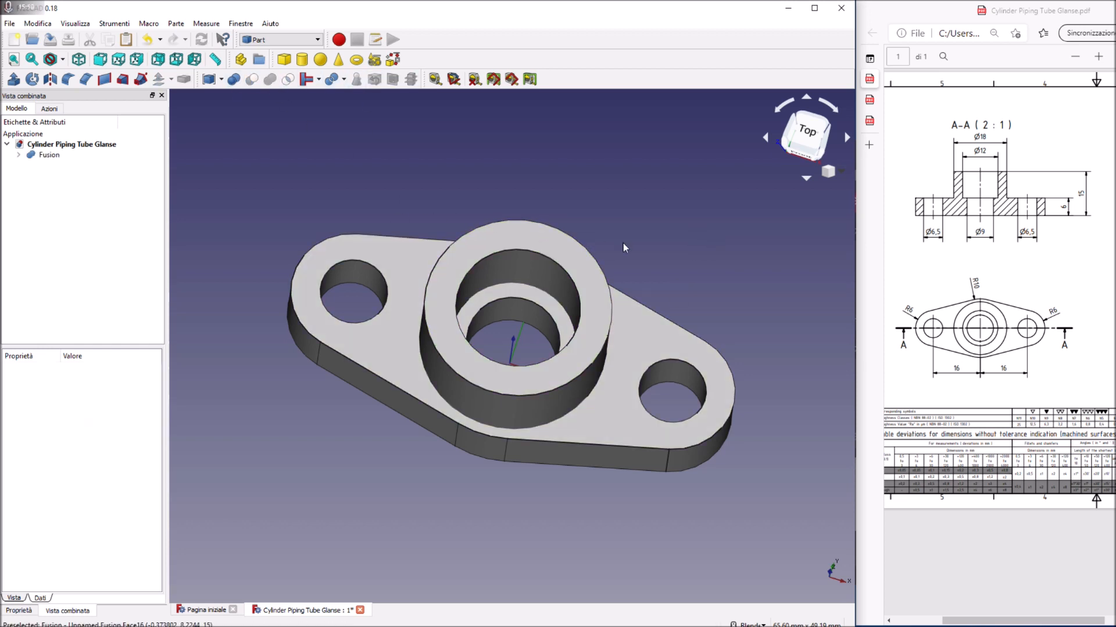
pyautogui.moveTo(548, 314); pyautogui.dragTo(546, 250, button='middle')
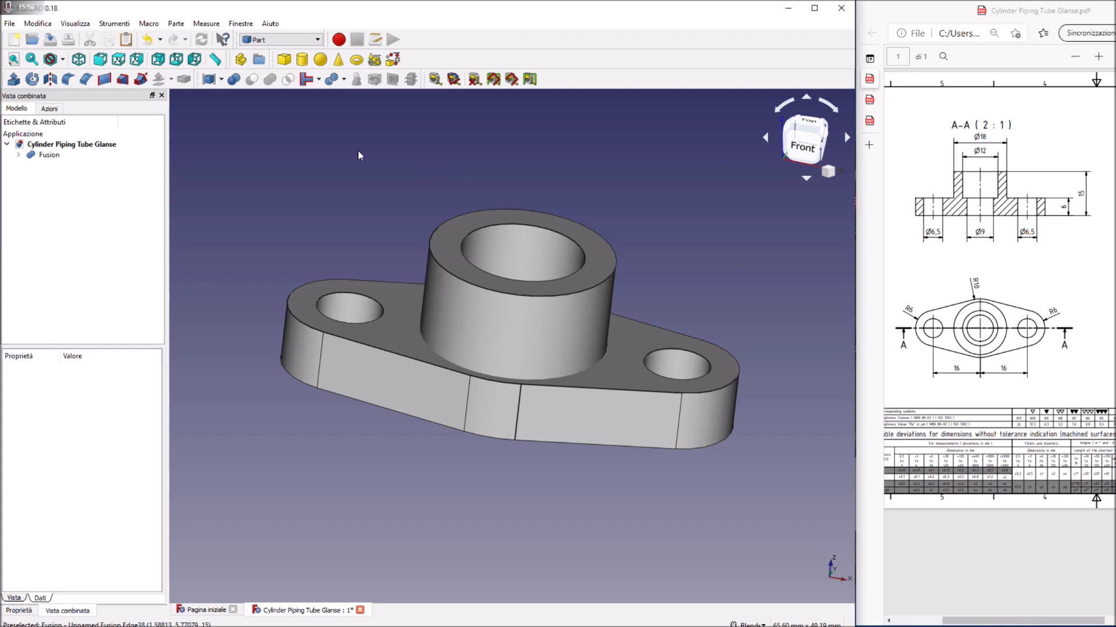
pyautogui.click(9, 25)
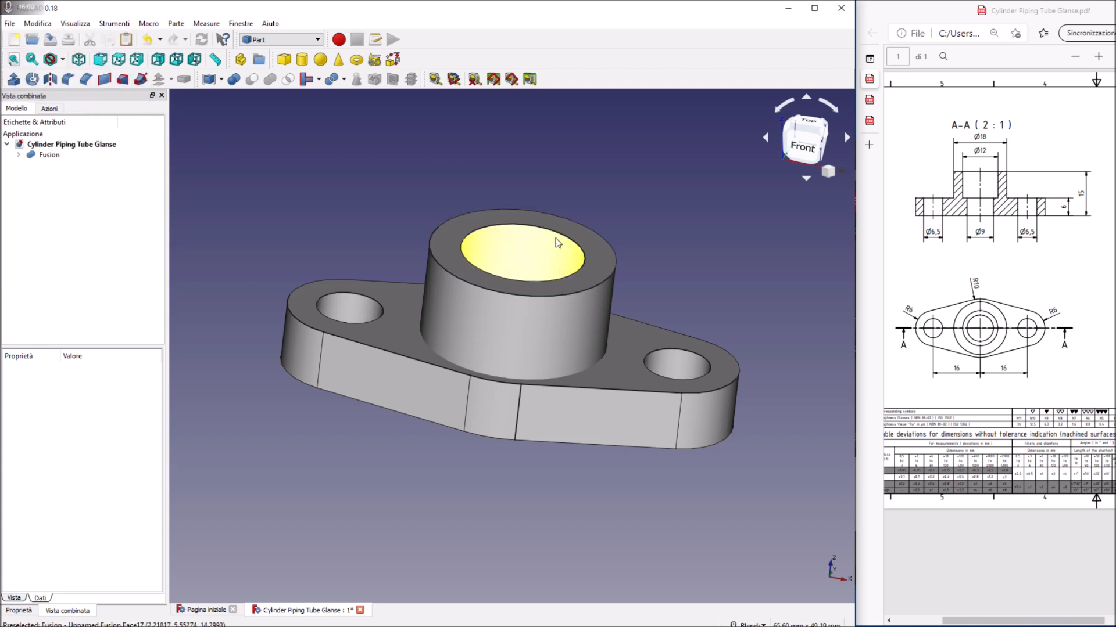
# Chamfer the boss's upper rims, the flange's upper and lower outlines and the hole edges on both faces by 0.4 mm.
pyautogui.click(559, 278)
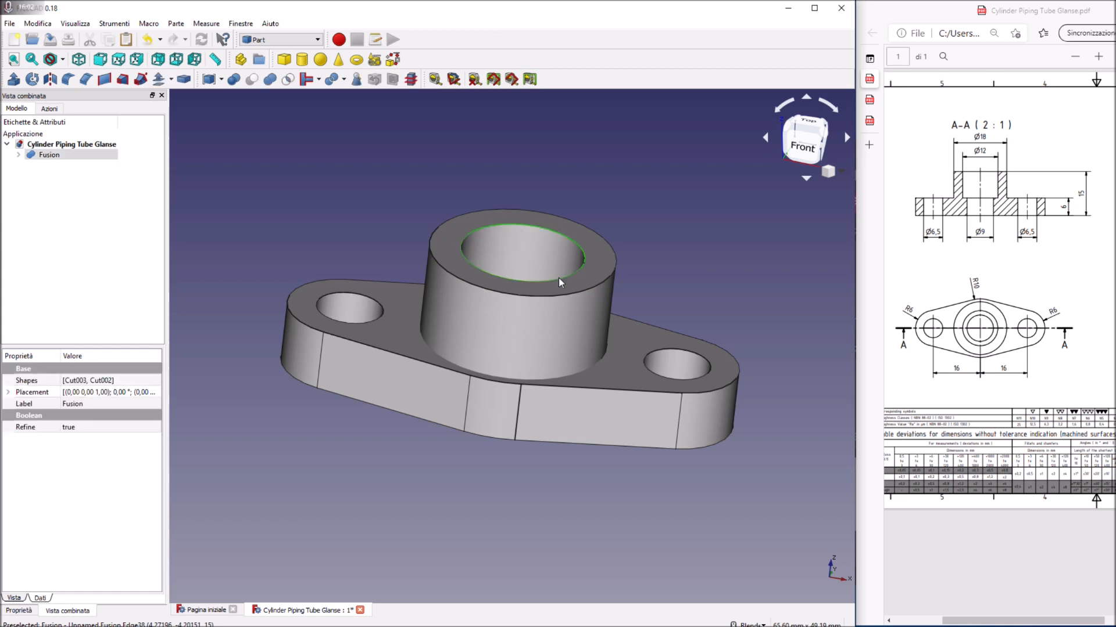
pyautogui.keyDown('ctrl'); pyautogui.click(557, 299); pyautogui.keyUp('ctrl')
pyautogui.keyDown('ctrl'); pyautogui.click(708, 366); pyautogui.keyUp('ctrl')
pyautogui.keyDown('ctrl'); pyautogui.click(380, 321); pyautogui.keyUp('ctrl')
pyautogui.keyDown('ctrl'); pyautogui.click(381, 350); pyautogui.keyUp('ctrl')
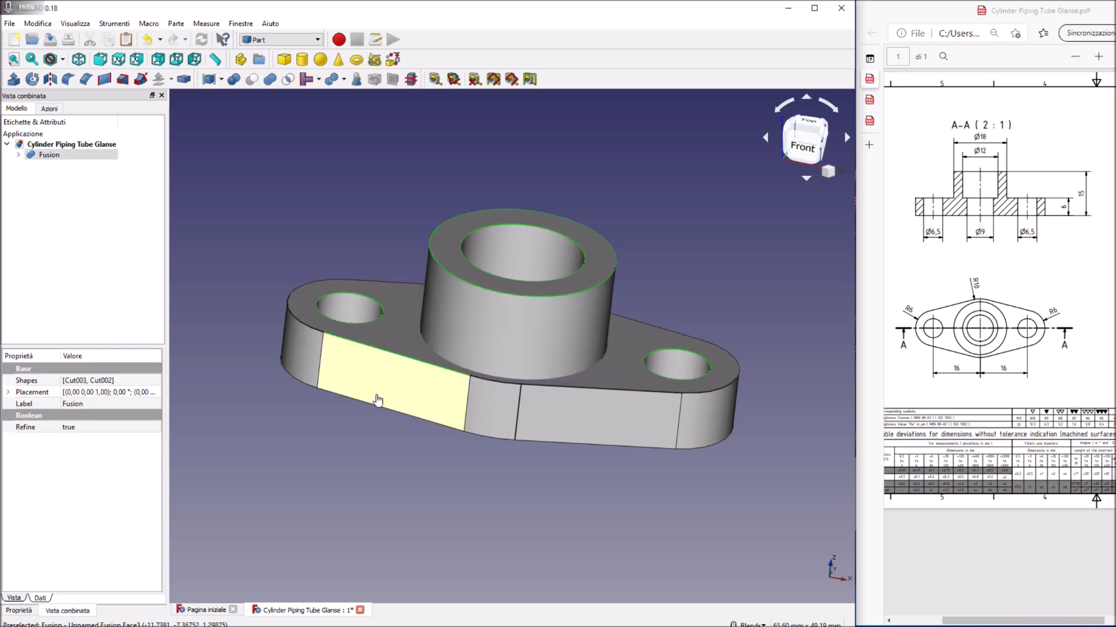
pyautogui.keyDown('ctrl'); pyautogui.click(379, 408); pyautogui.keyUp('ctrl')
pyautogui.moveTo(425, 401); pyautogui.dragTo(396, 256, button='middle')
pyautogui.keyDown('ctrl'); pyautogui.click(385, 289); pyautogui.keyUp('ctrl')
pyautogui.keyDown('ctrl'); pyautogui.click(484, 331); pyautogui.keyUp('ctrl')
pyautogui.keyDown('ctrl'); pyautogui.click(647, 420); pyautogui.keyUp('ctrl')
pyautogui.click(86, 79)
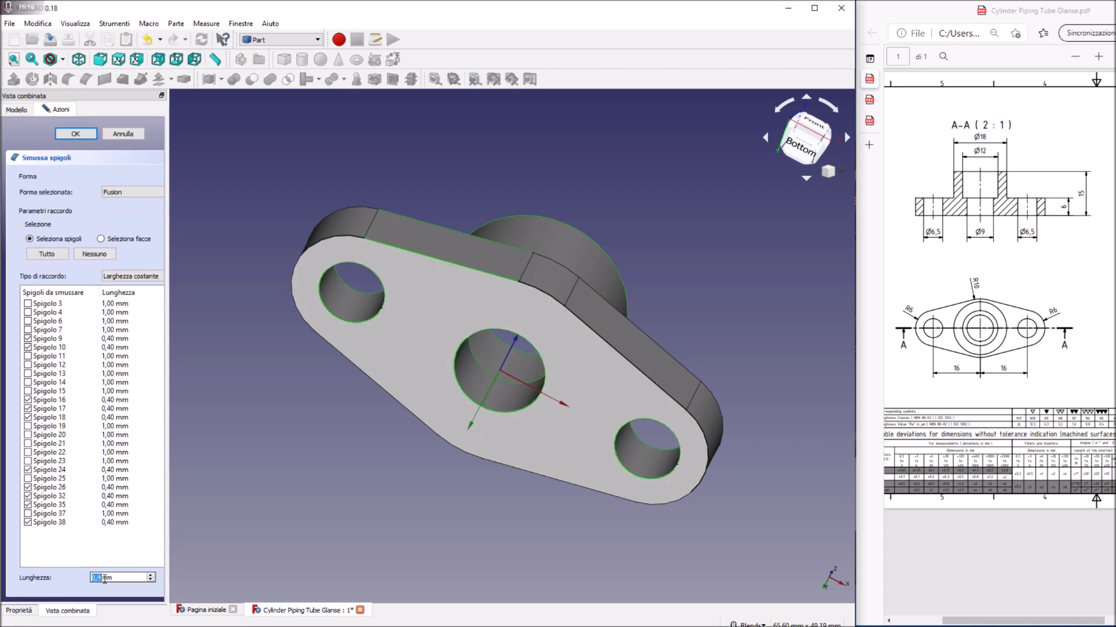
pyautogui.click(74, 137)
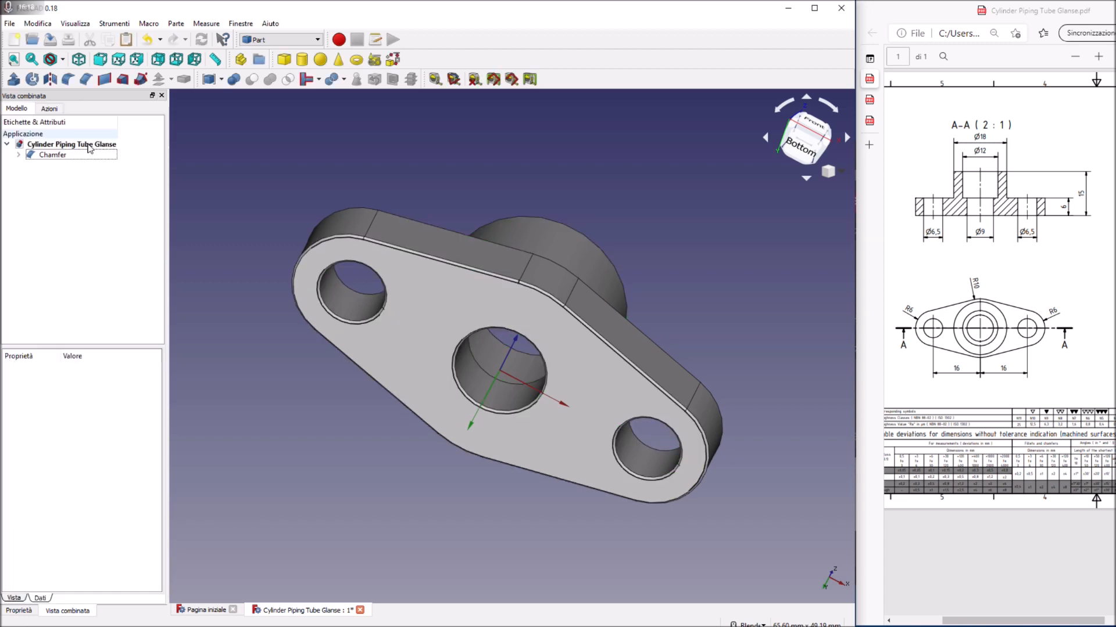
pyautogui.press('0')
pyautogui.moveTo(526, 261); pyautogui.dragTo(598, 193, button='middle')
pyautogui.moveTo(734, 357)
pyautogui.mouseDown(button='middle')
pyautogui.moveTo(679, 201)
pyautogui.moveTo(630, 372)
pyautogui.moveTo(697, 387)
pyautogui.moveTo(724, 290)
pyautogui.moveTo(729, 335)
pyautogui.mouseUp(button='middle')
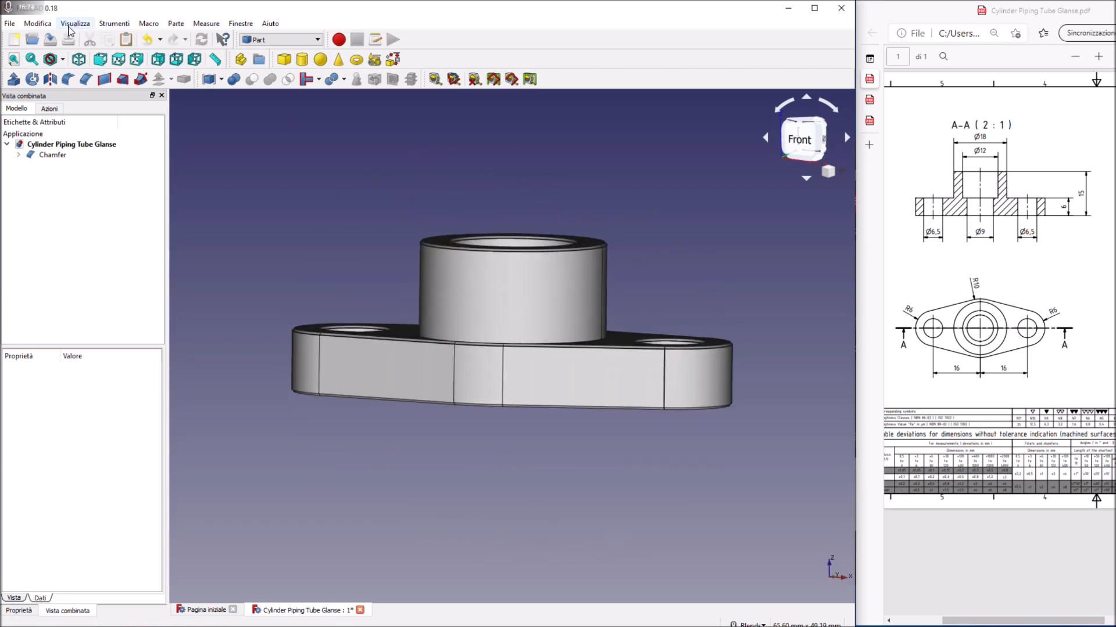
# Save the Cylinder Piping Tube Glanse document.
pyautogui.click(45, 27)
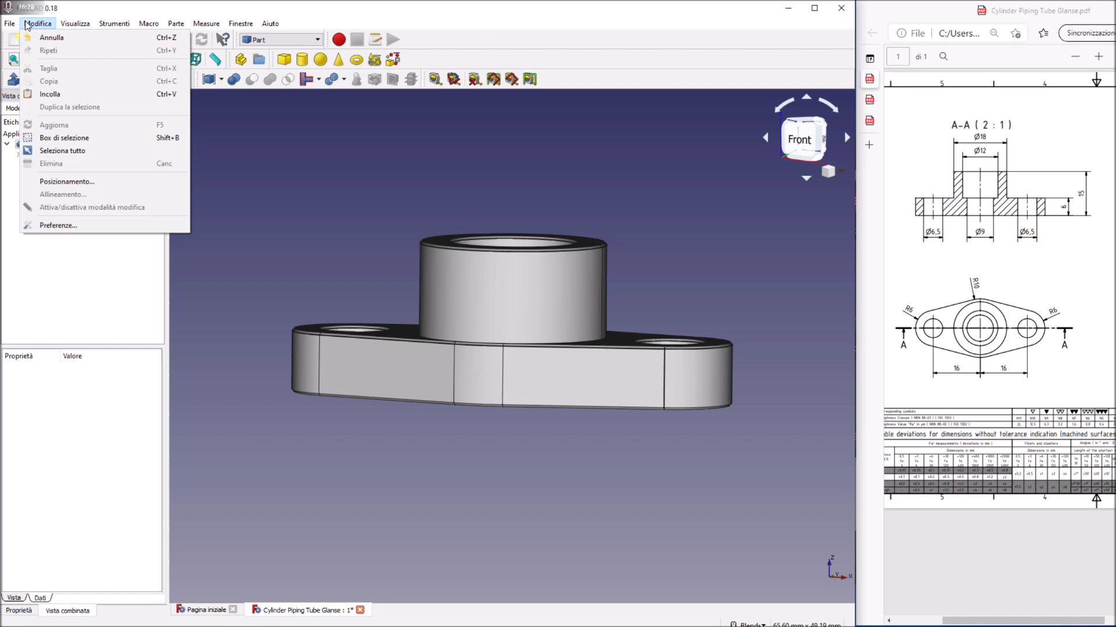
pyautogui.click(517, 133)
pyautogui.click(50, 39)
# Bring up the Cylinder Piping Collector Glanse drawing and compare it with the chamfered flange model.
pyautogui.click(869, 100)
pyautogui.click(869, 120)
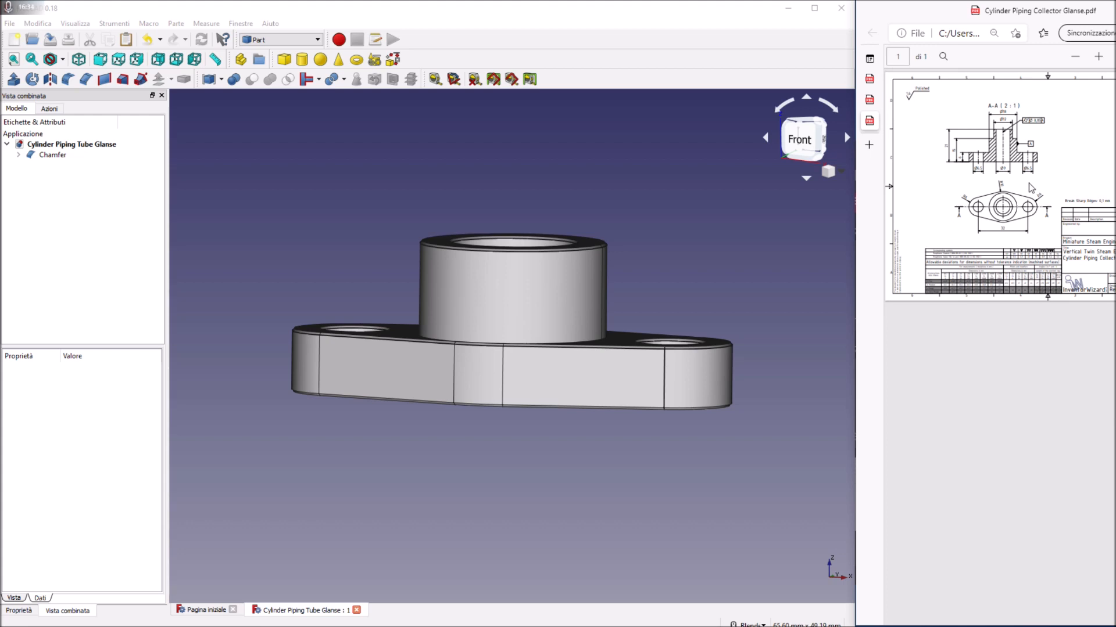
pyautogui.moveTo(668, 230); pyautogui.dragTo(558, 354, button='middle')
pyautogui.moveTo(406, 384); pyautogui.dragTo(503, 448, button='middle')
pyautogui.moveTo(436, 460); pyautogui.dragTo(517, 431, button='middle')
pyautogui.moveTo(531, 482); pyautogui.dragTo(549, 462, button='middle')
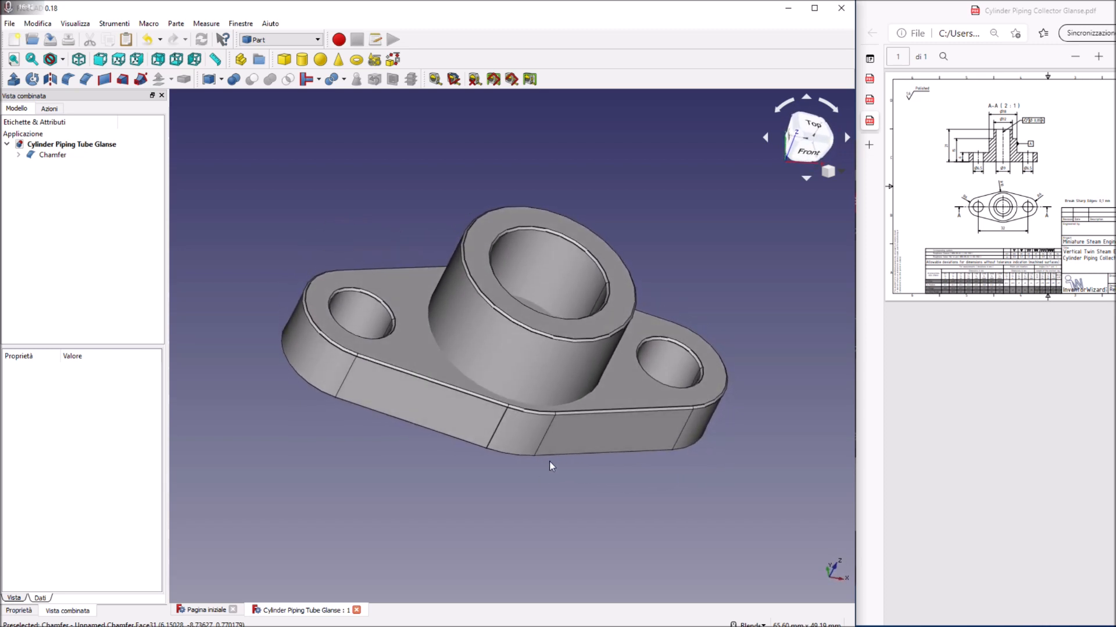
pyautogui.moveTo(647, 256); pyautogui.dragTo(677, 224, button='middle')
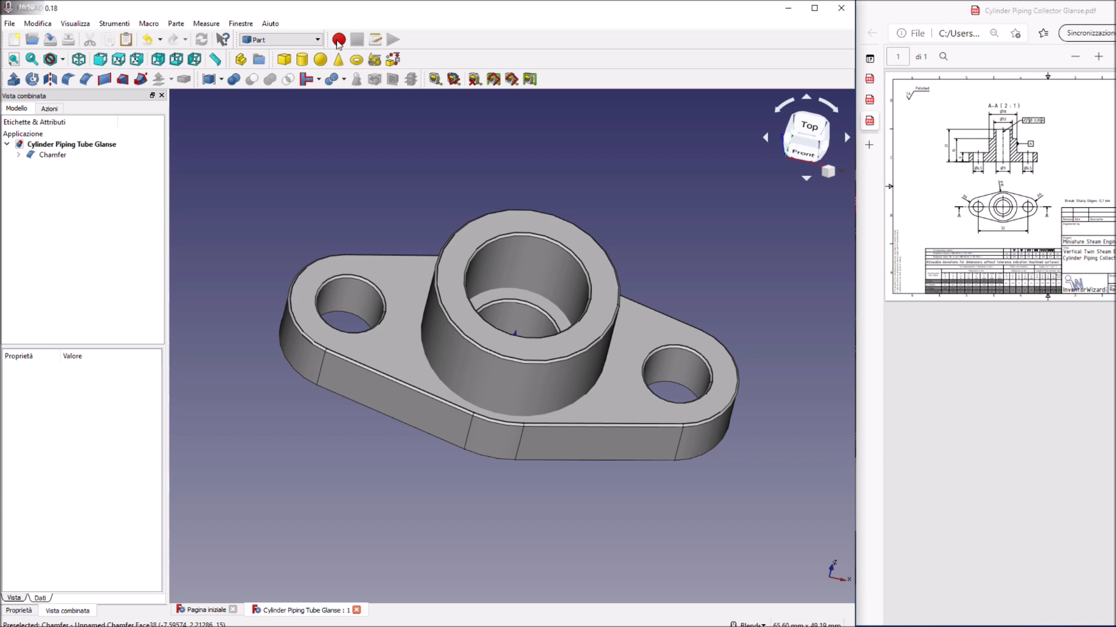
# In File Explorer, copy the name of the Cylinder Piping Collector Glanse PDF without its extension.
pyautogui.moveTo(348, 626)
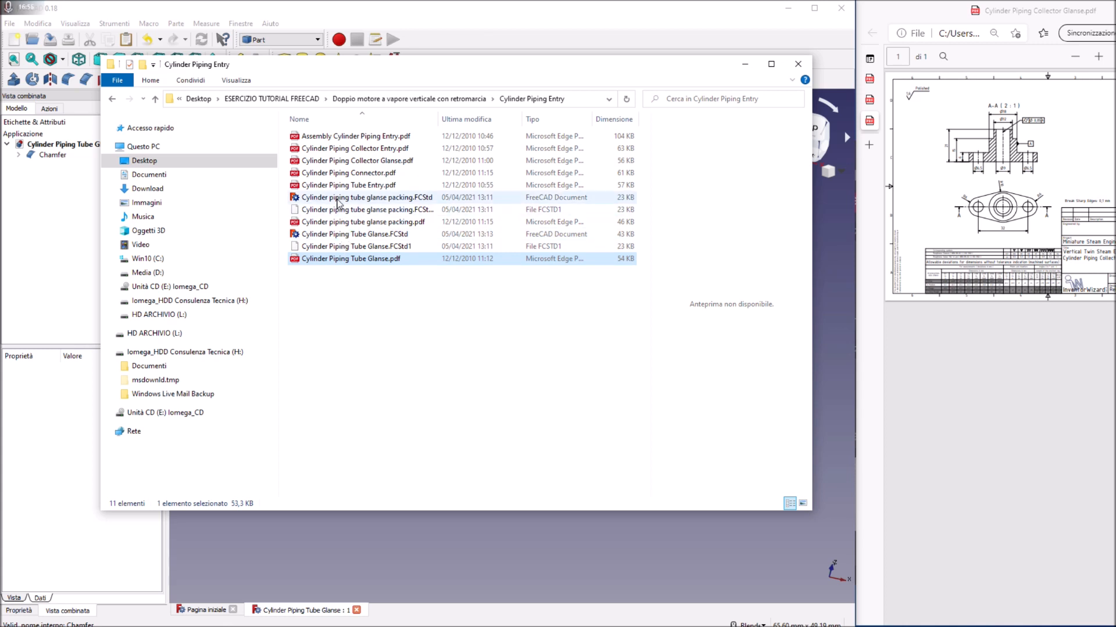
pyautogui.click(346, 164)
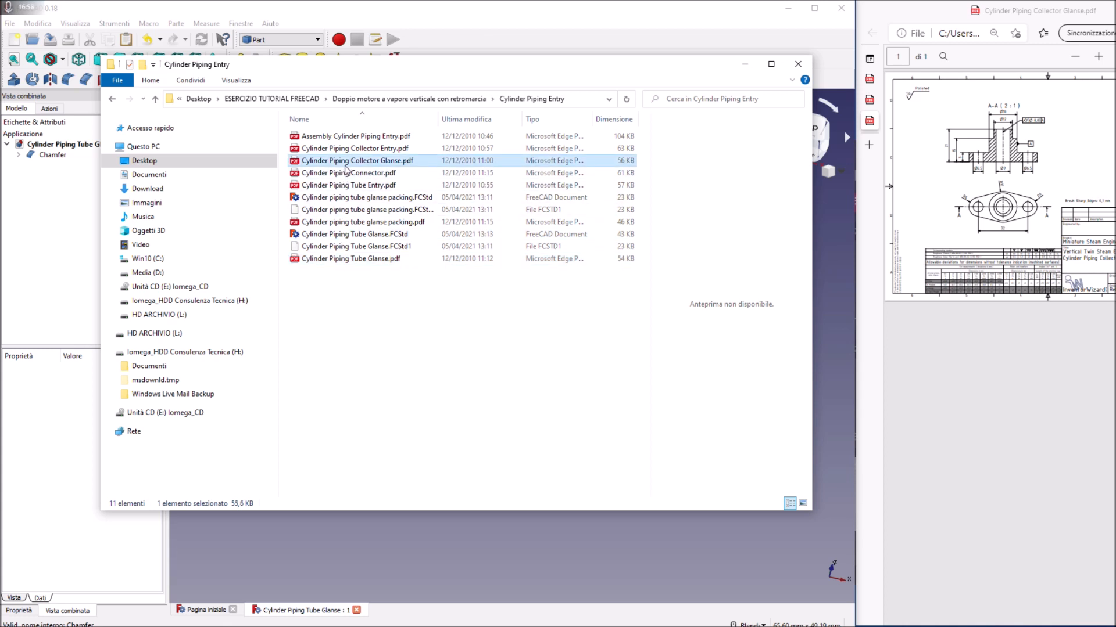
pyautogui.click(345, 164)
pyautogui.hotkey('ctrl', 'c')
pyautogui.rightClick(345, 165)
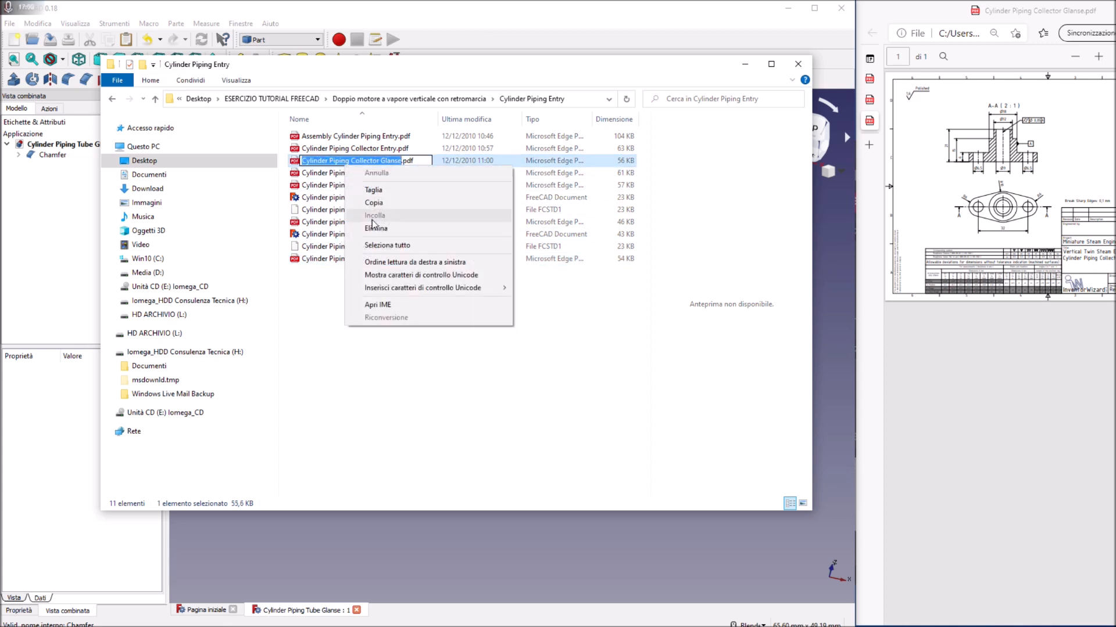
pyautogui.click(373, 204)
pyautogui.click(372, 515)
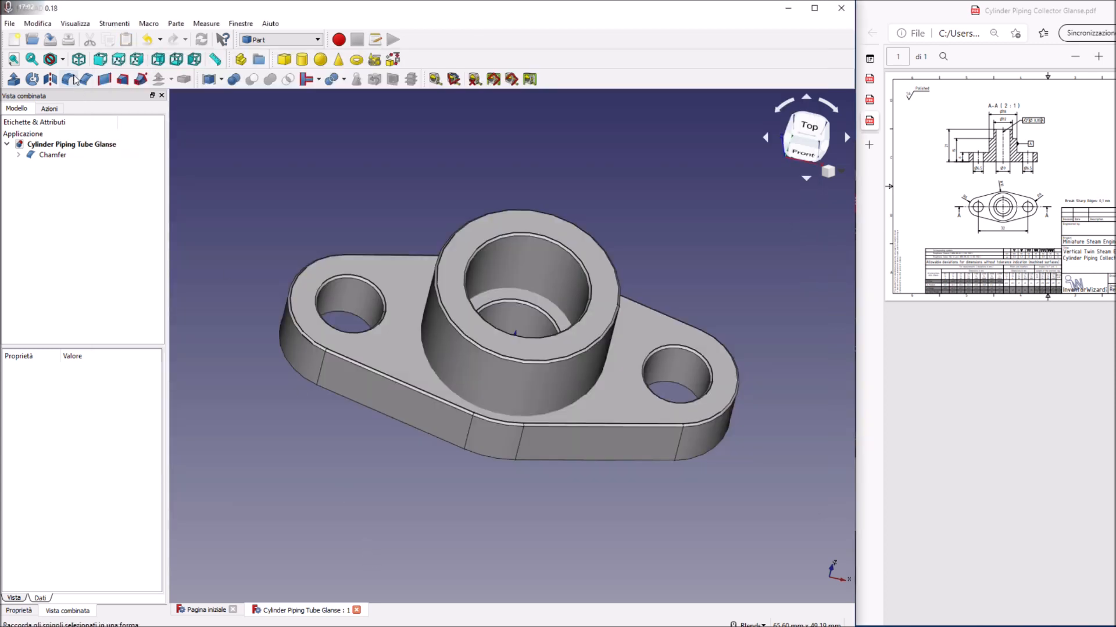
# Save the FreeCAD model as a new document named Cylinder Piping Collector Glanse in the Cylinder Piping Entry folder.
pyautogui.click(10, 23)
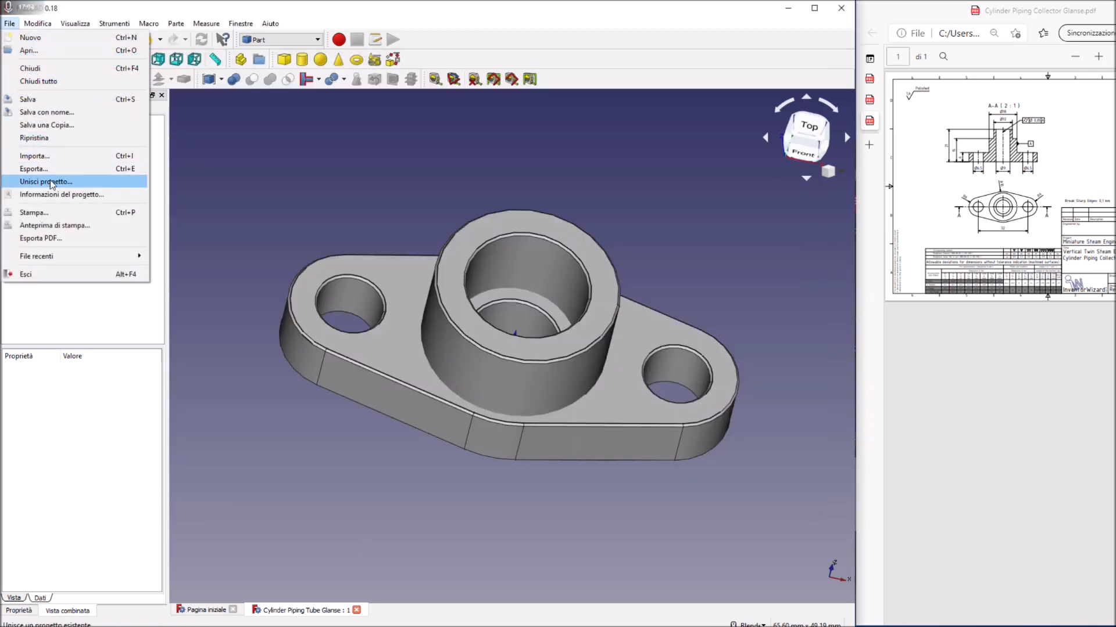
pyautogui.click(46, 112)
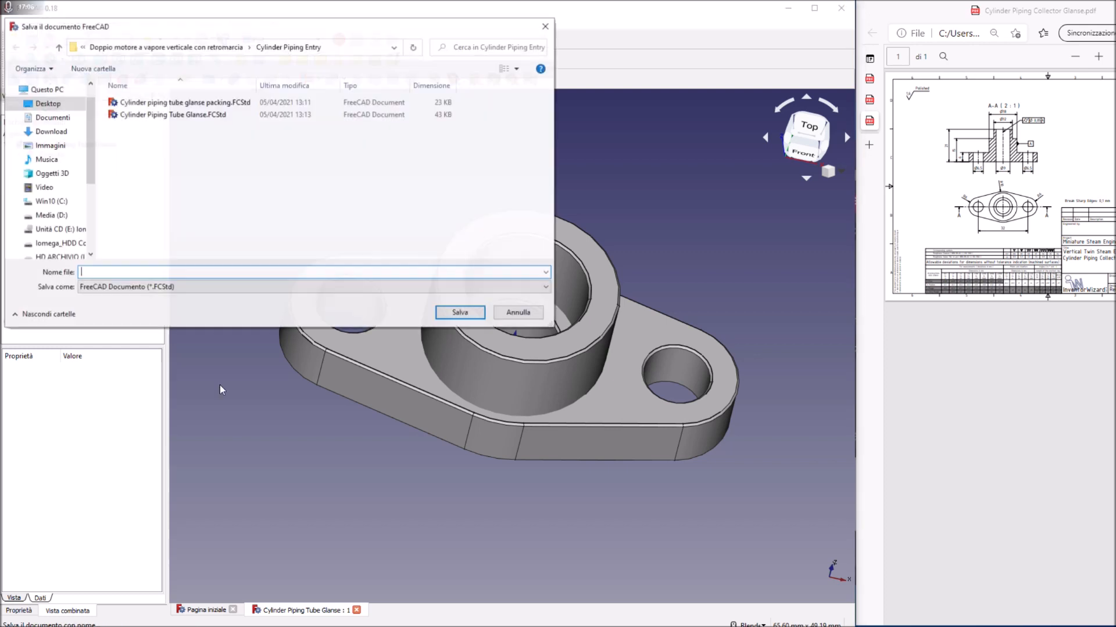
pyautogui.rightClick(116, 274)
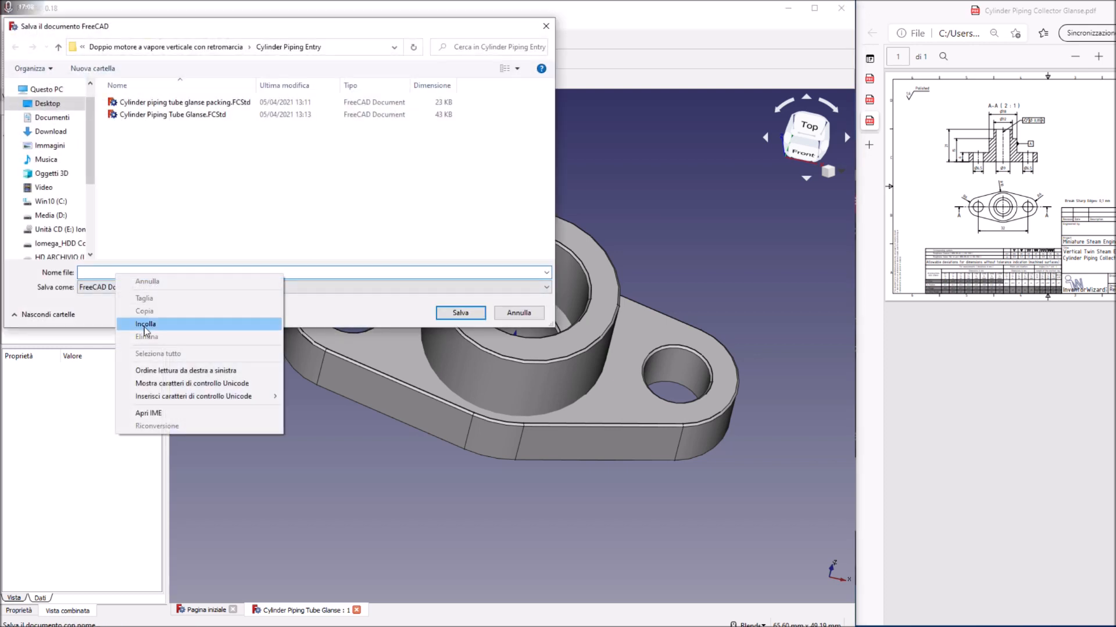
pyautogui.click(147, 329)
pyautogui.click(460, 314)
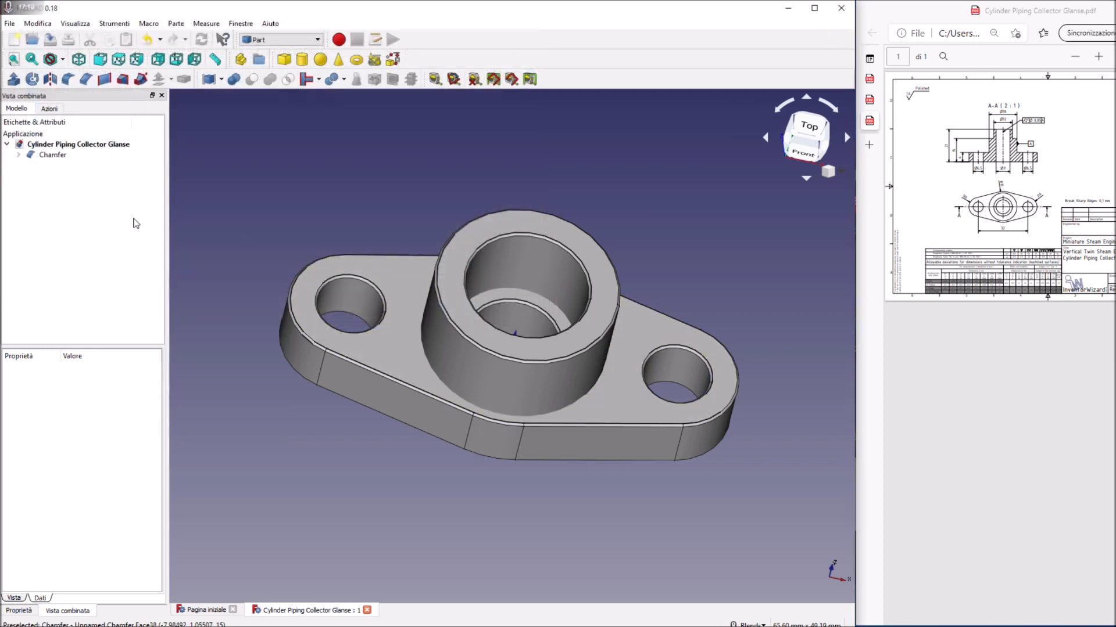
# Undo the chamfer, the fusion and the boss cut so the plate and both central cylinders are separate.
pyautogui.click(37, 23)
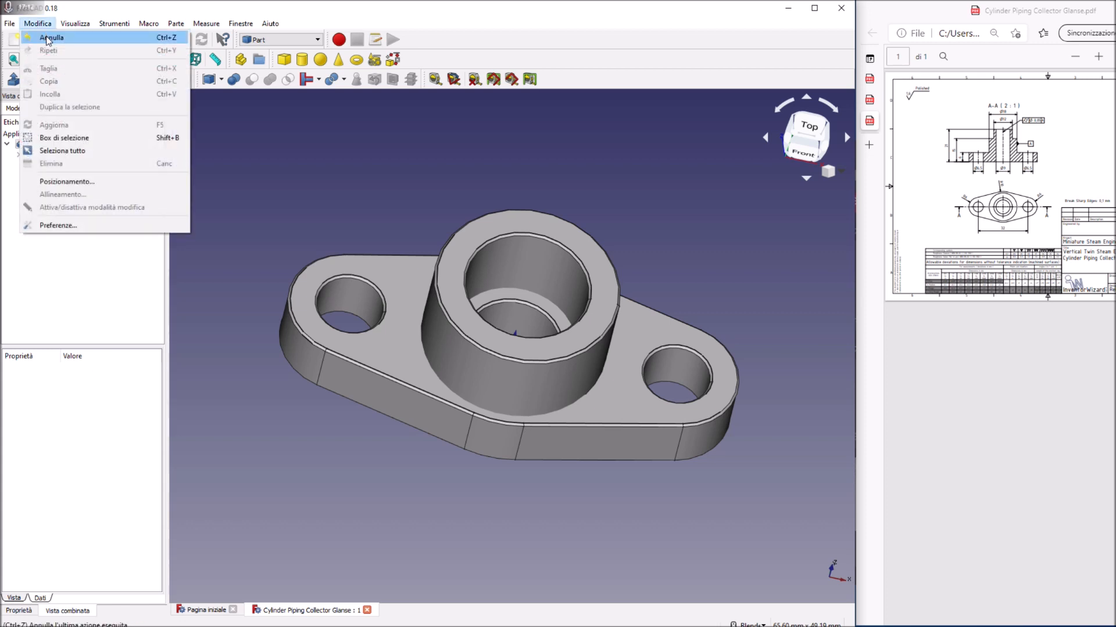
pyautogui.click(50, 37)
pyautogui.click(37, 23)
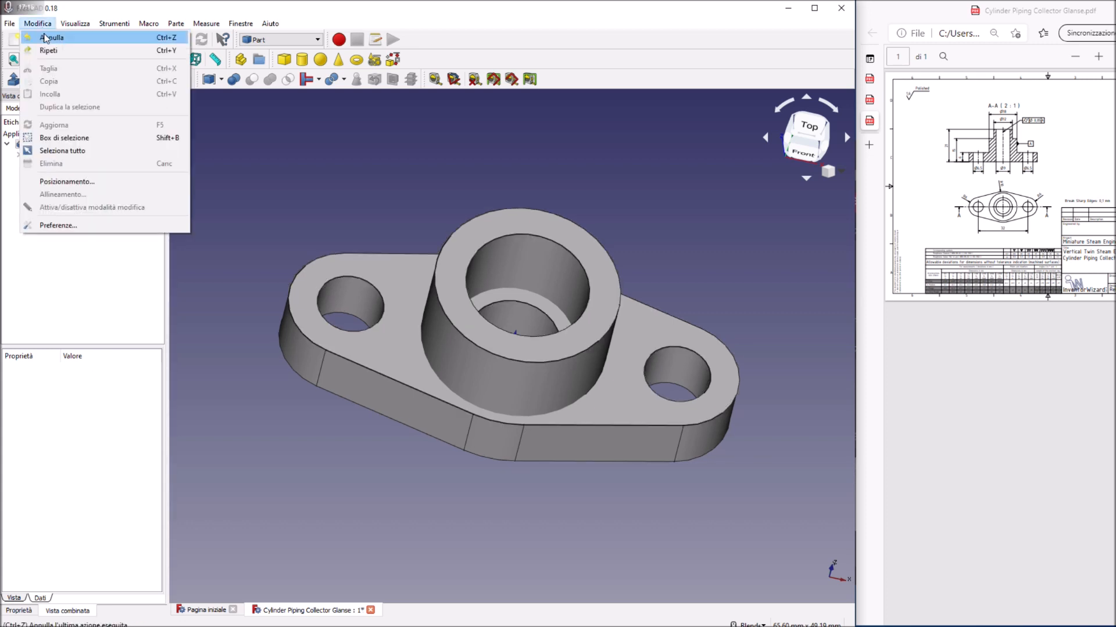
pyautogui.click(46, 37)
pyautogui.click(37, 24)
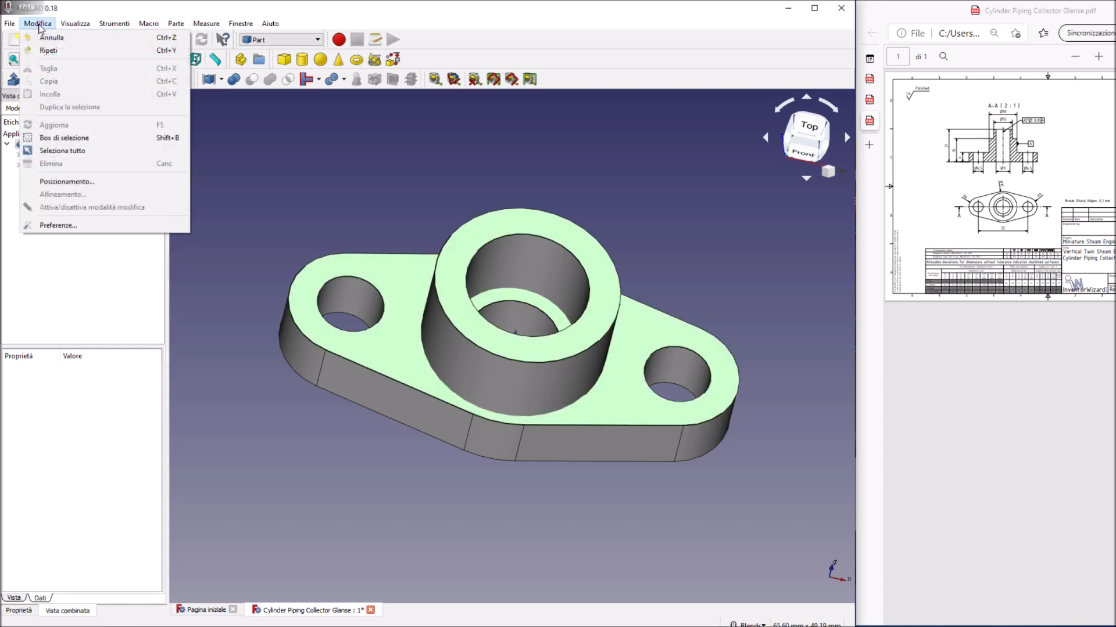
pyautogui.click(45, 38)
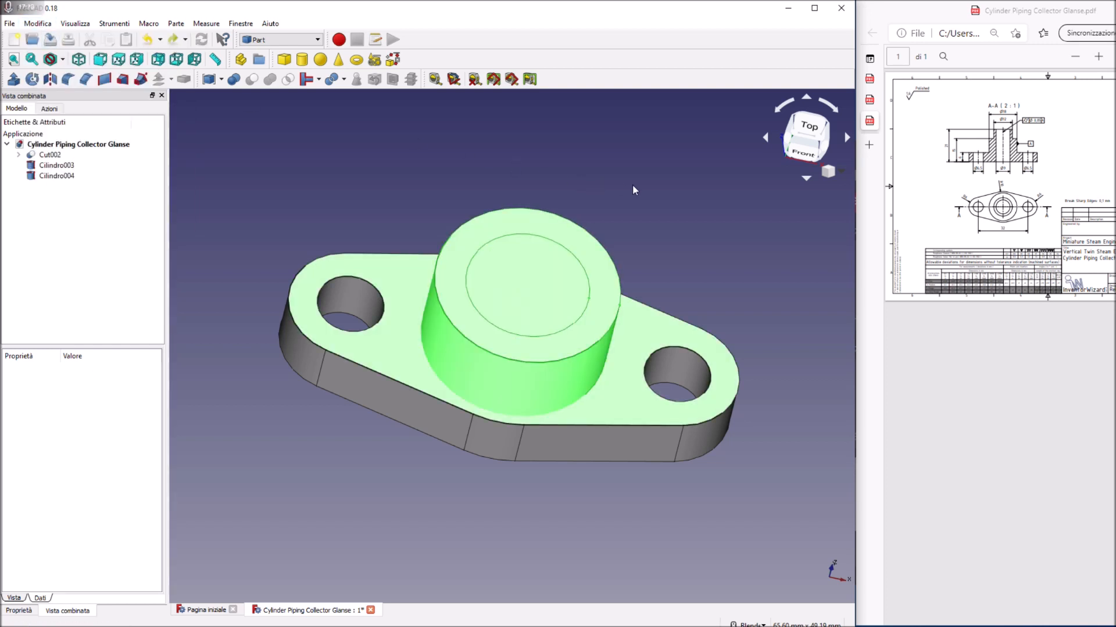
pyautogui.click(525, 277)
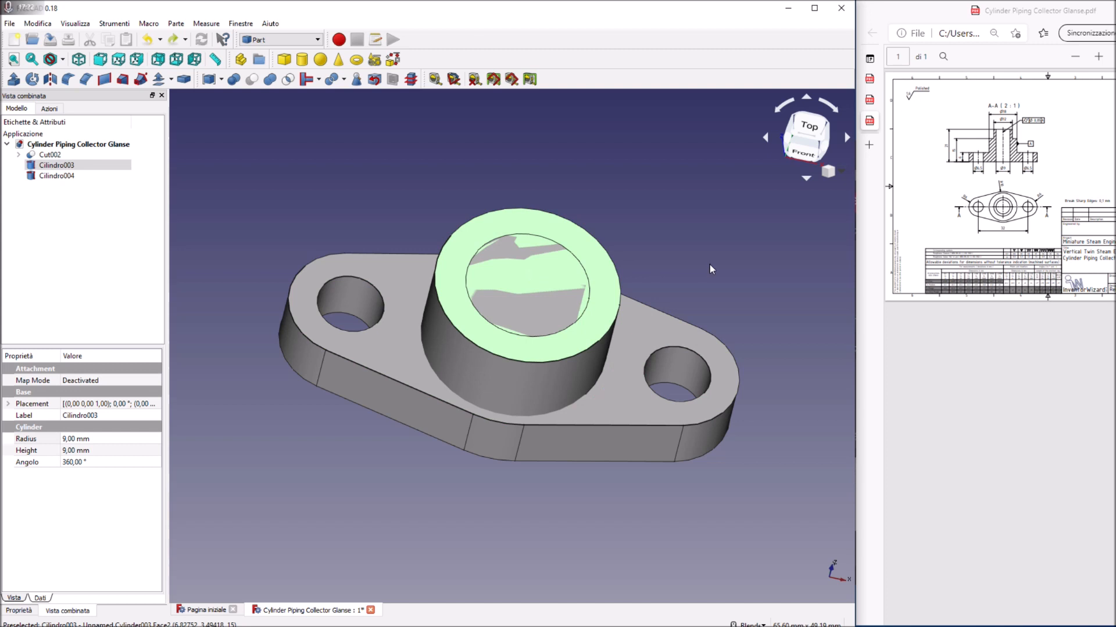
pyautogui.press('Delete')
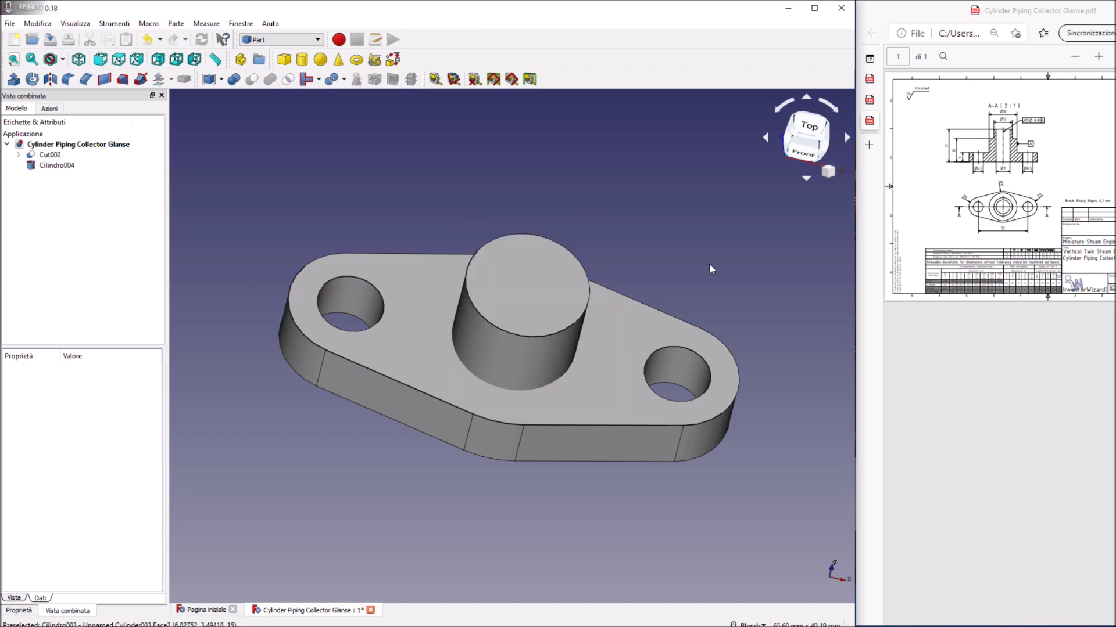
pyautogui.click(37, 23)
pyautogui.click(47, 37)
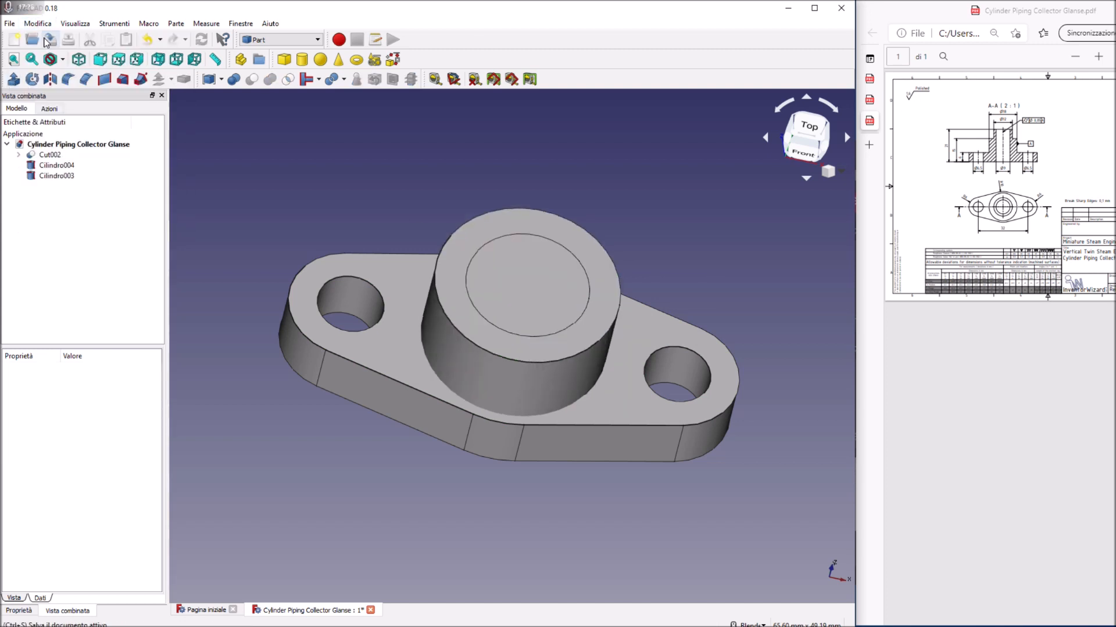
# Delete the inner 6 mm radius cylinder, keeping the 9 mm radius one on the plate.
pyautogui.click(61, 176)
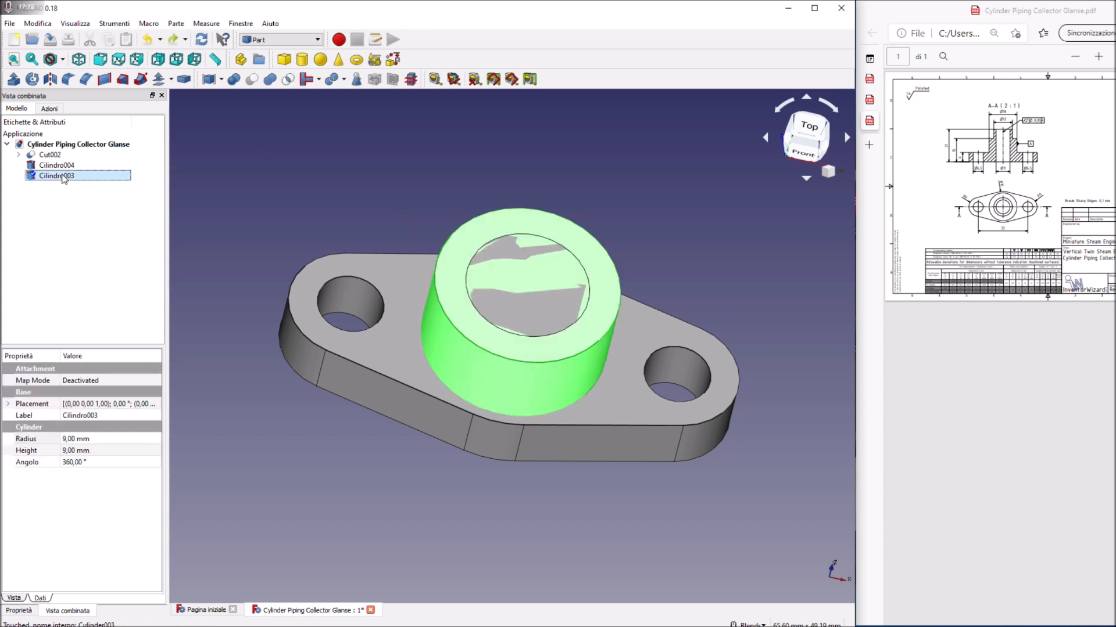
pyautogui.click(63, 166)
pyautogui.press('Delete')
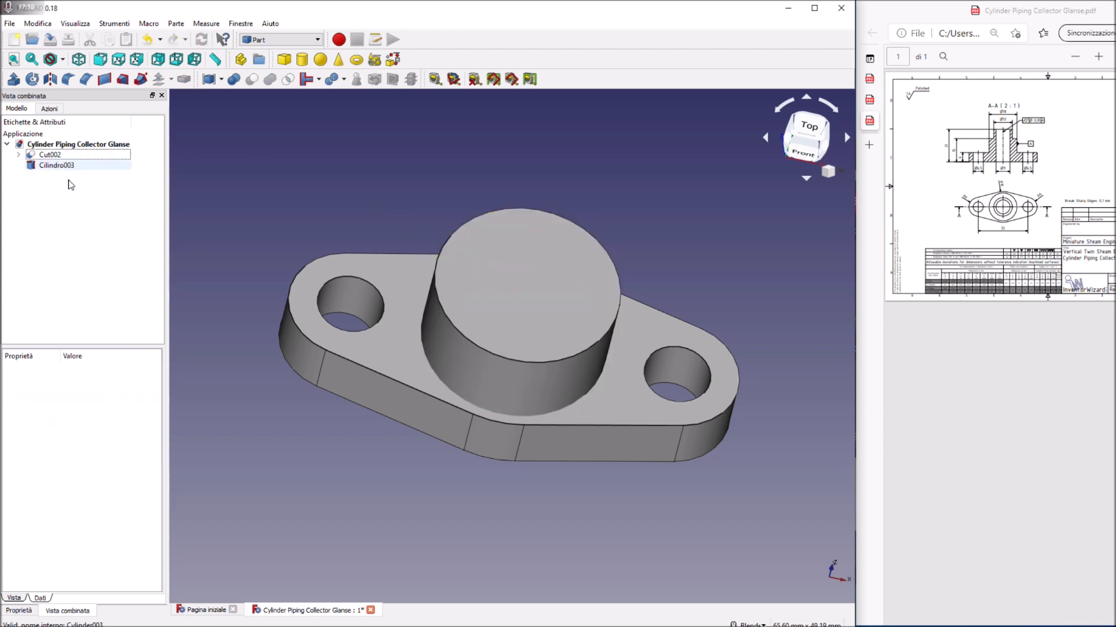
pyautogui.moveTo(468, 541); pyautogui.dragTo(495, 501, button='middle')
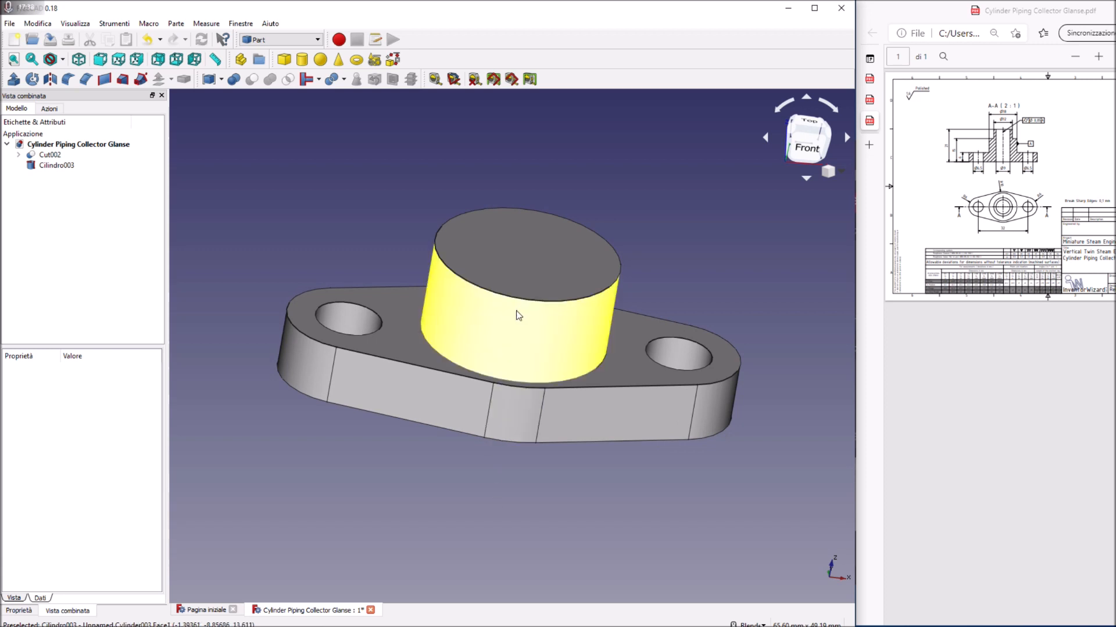
# Copy the 9 mm radius cylinder standing on the flange plate.
pyautogui.click(1098, 56)
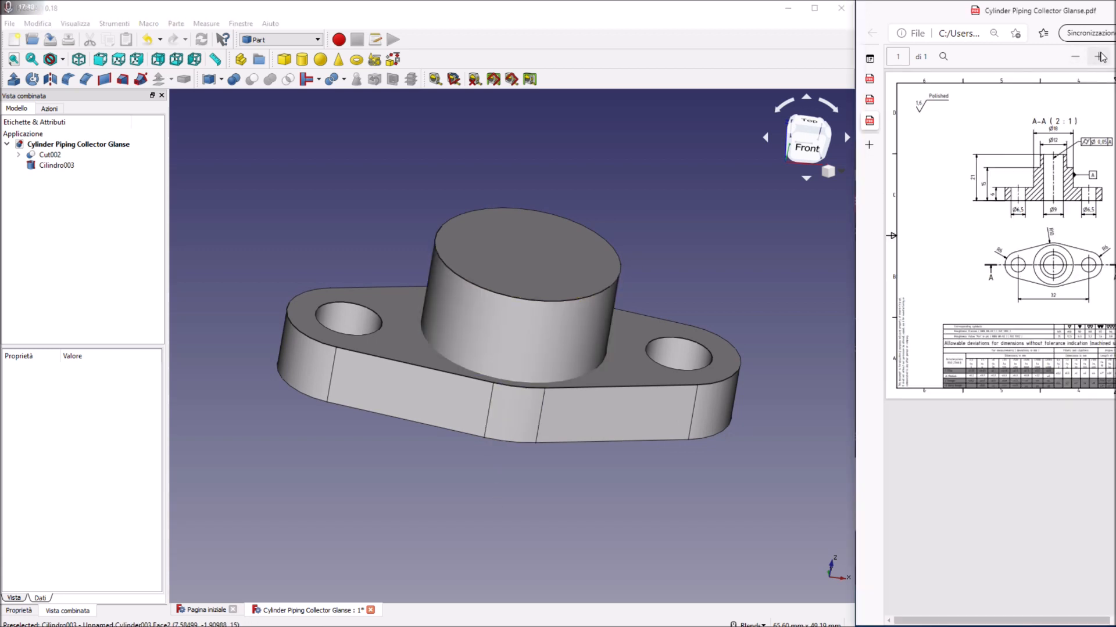
pyautogui.click(1098, 56)
pyautogui.moveTo(942, 622); pyautogui.dragTo(996, 621)
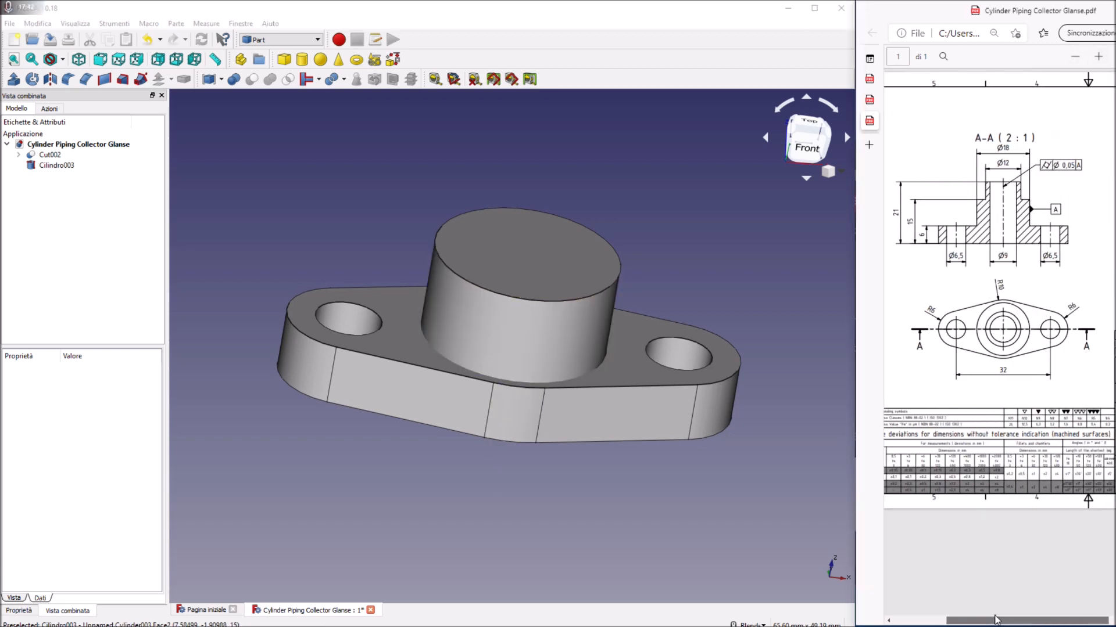
pyautogui.moveTo(486, 436); pyautogui.dragTo(467, 451, button='middle')
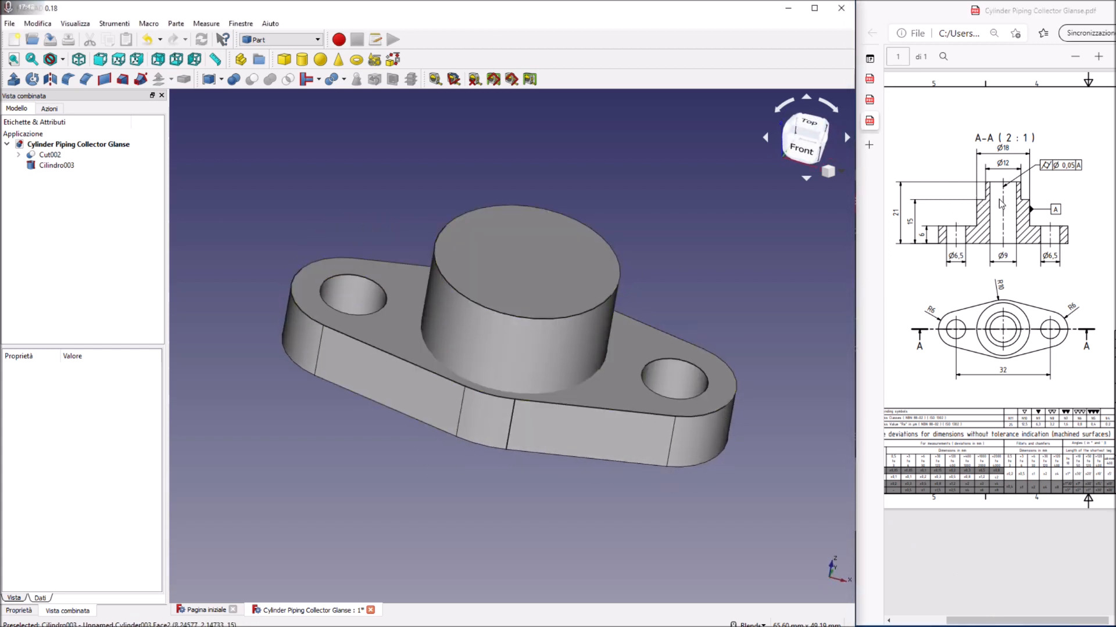
pyautogui.rightClick(527, 268)
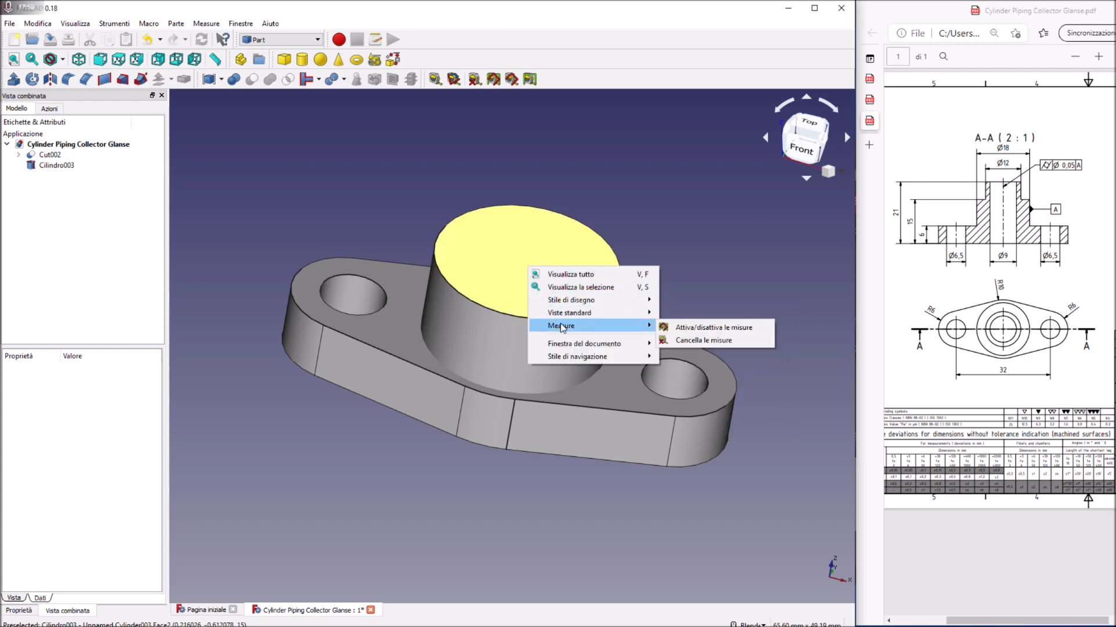
pyautogui.click(51, 167)
pyautogui.rightClick(50, 165)
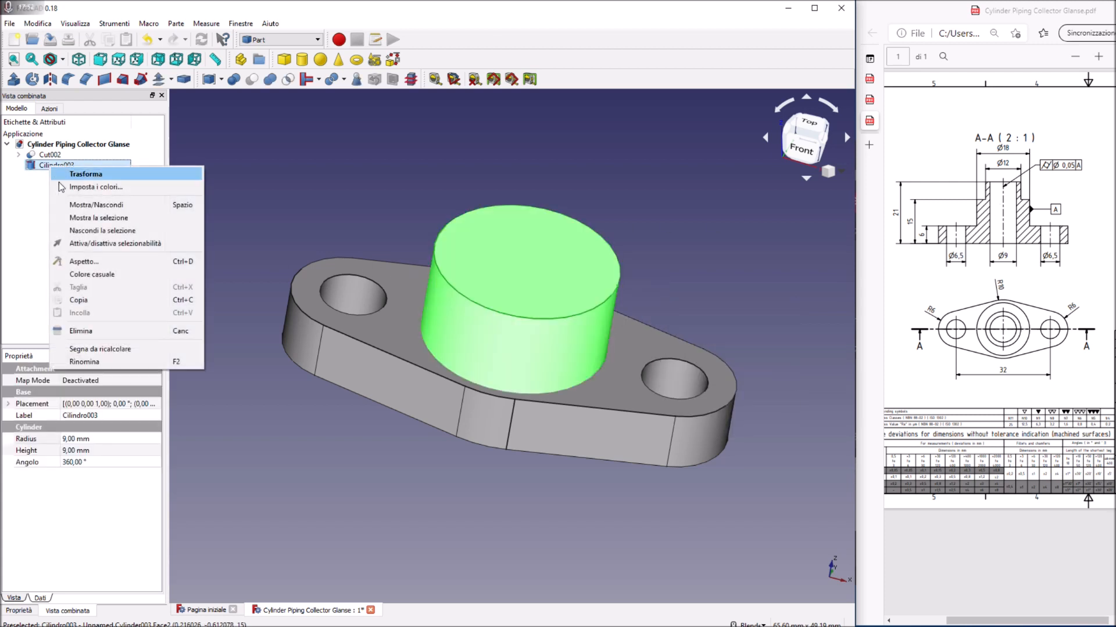
pyautogui.click(98, 304)
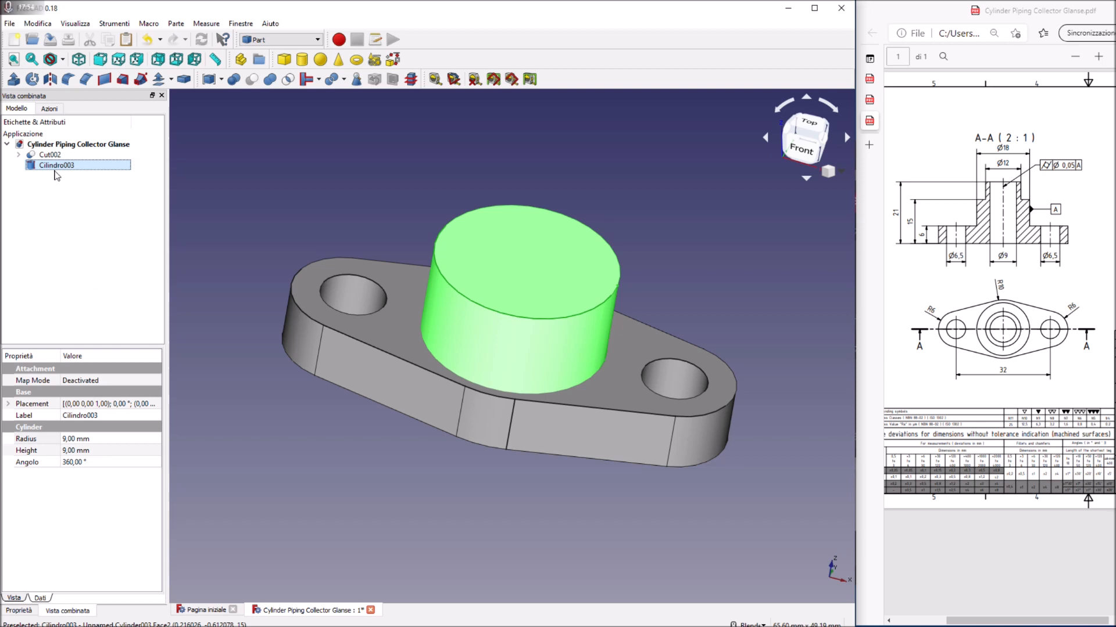
pyautogui.click(71, 440)
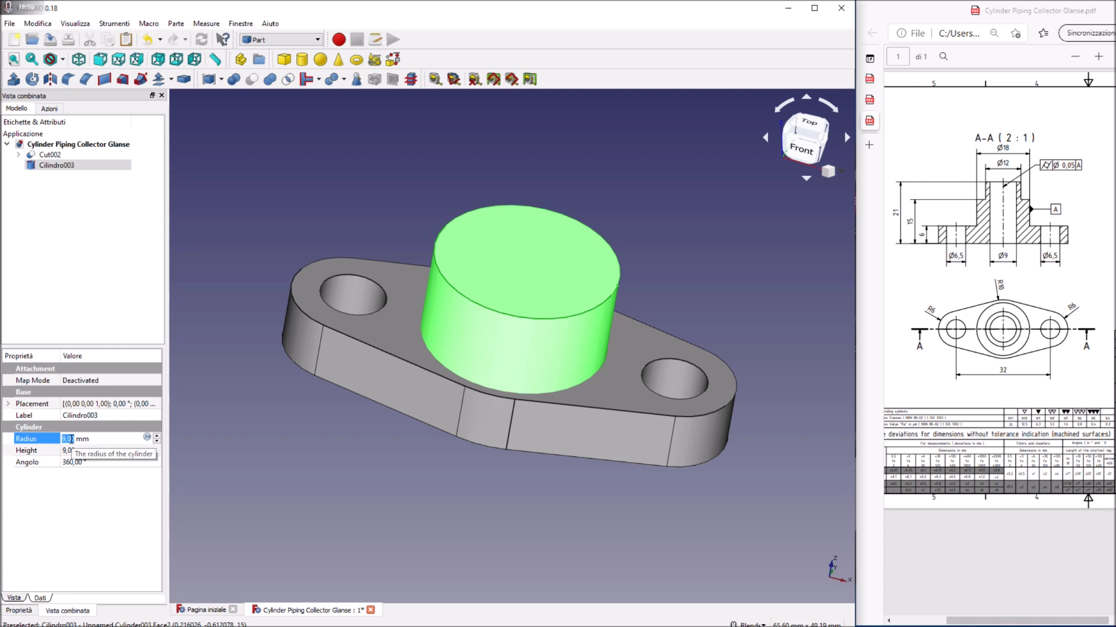
pyautogui.write('6')
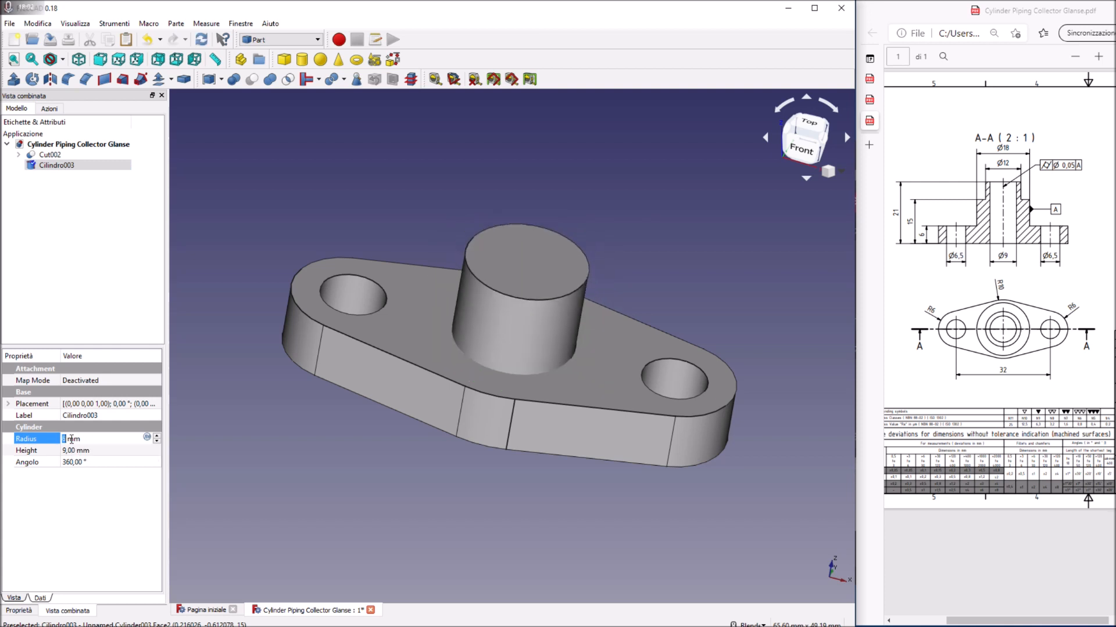
pyautogui.scroll(3, 71, 440)
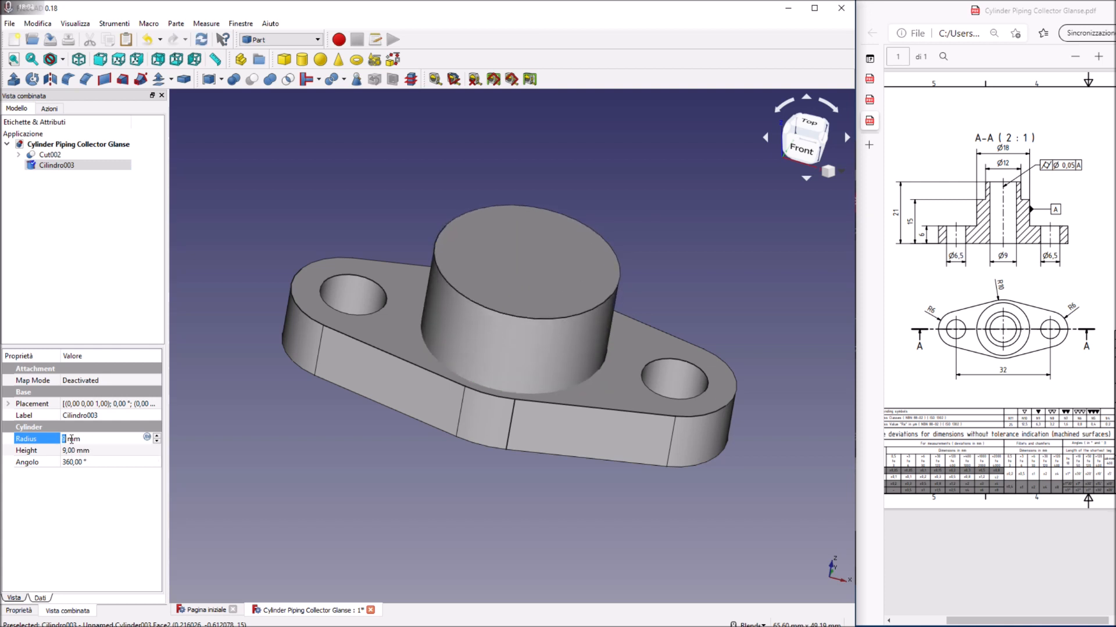
# Paste a duplicate of the 9 mm radius cylinder and set the duplicate's radius to 6 mm.
pyautogui.rightClick(82, 165)
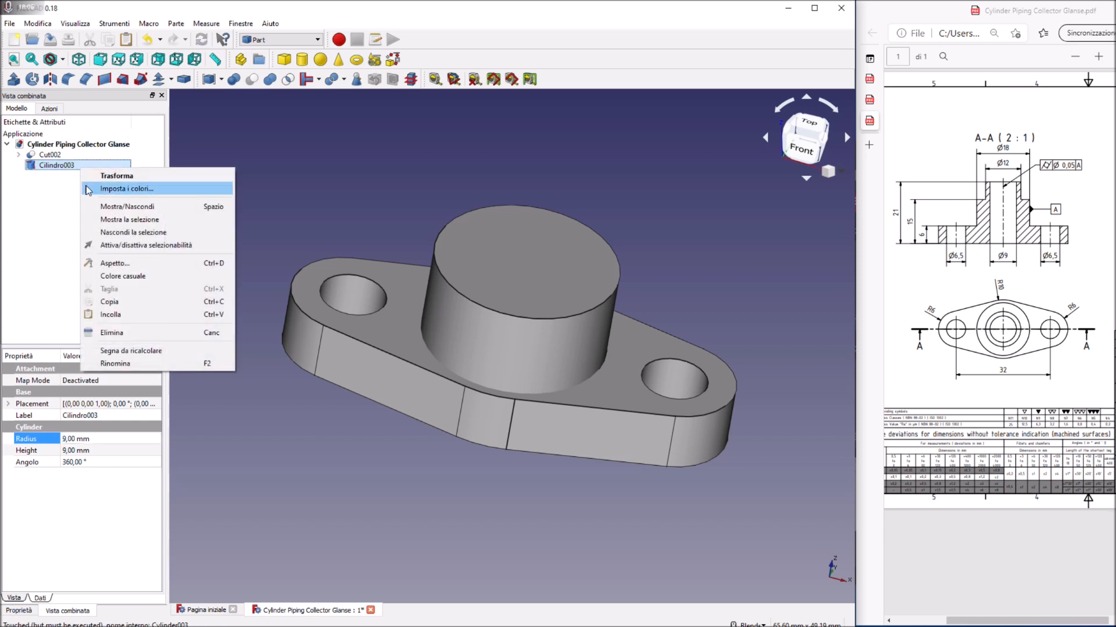
pyautogui.click(114, 314)
pyautogui.click(64, 176)
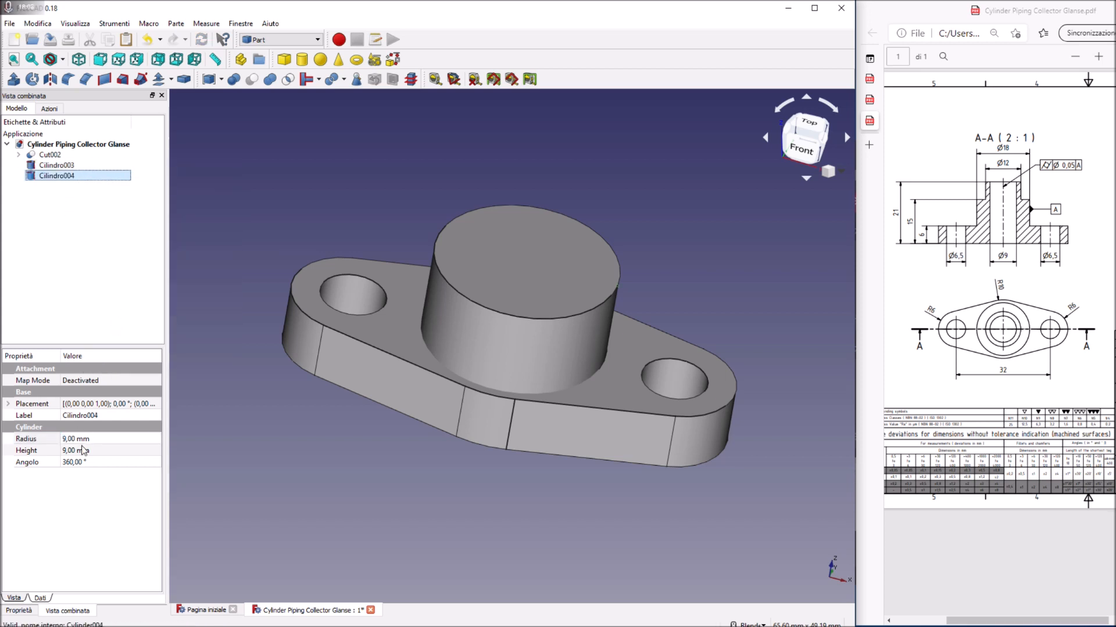
pyautogui.click(76, 439)
pyautogui.write('7')
pyautogui.scroll(-1, 76, 439)
# Set the height of the 6 mm radius cylinder to 15 mm.
pyautogui.click(76, 452)
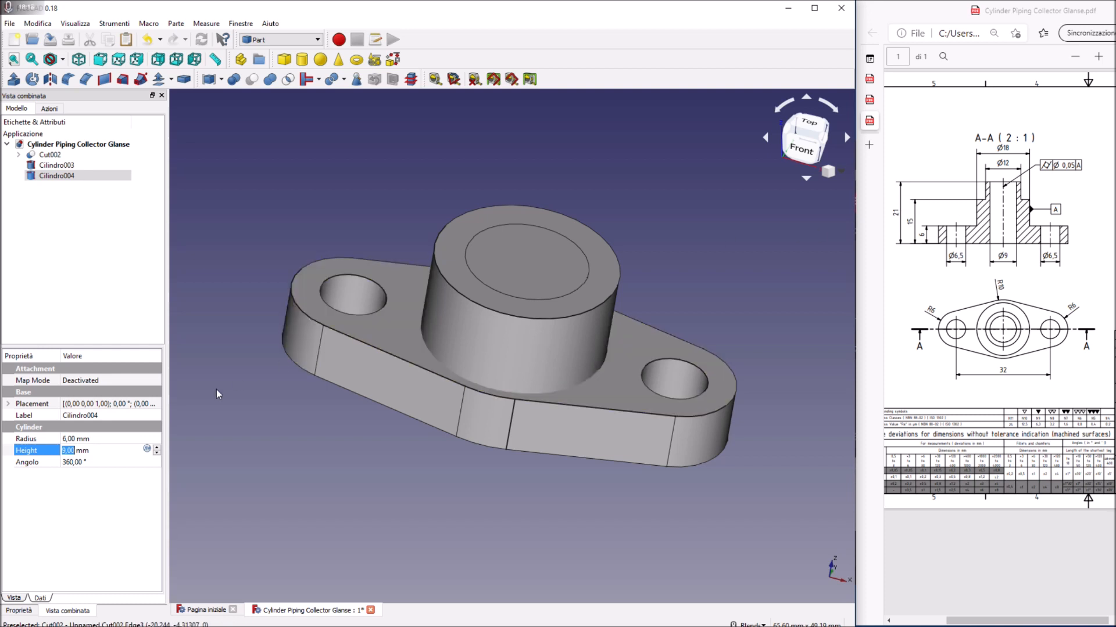
pyautogui.scroll(6, 88, 451)
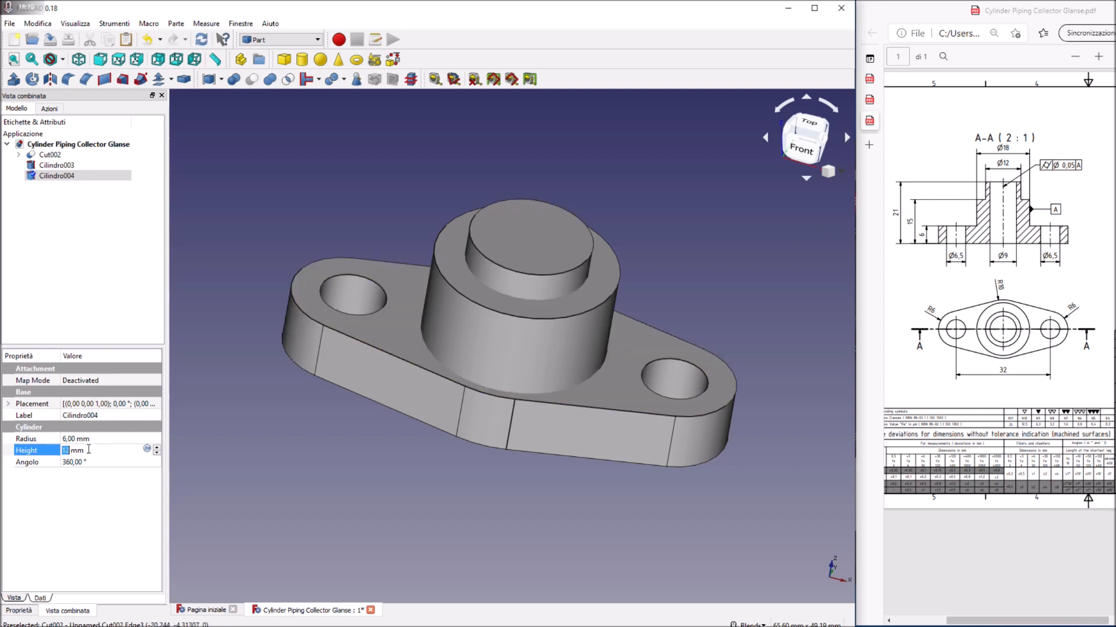
pyautogui.click(349, 458)
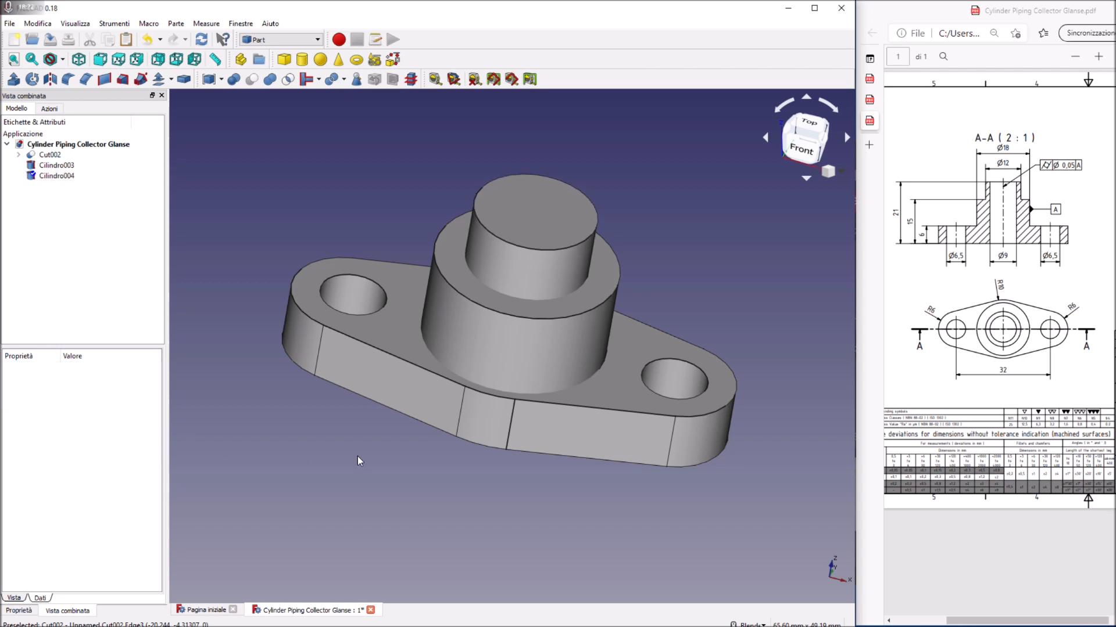
pyautogui.moveTo(690, 527); pyautogui.dragTo(581, 349, button='middle')
pyautogui.press('0')
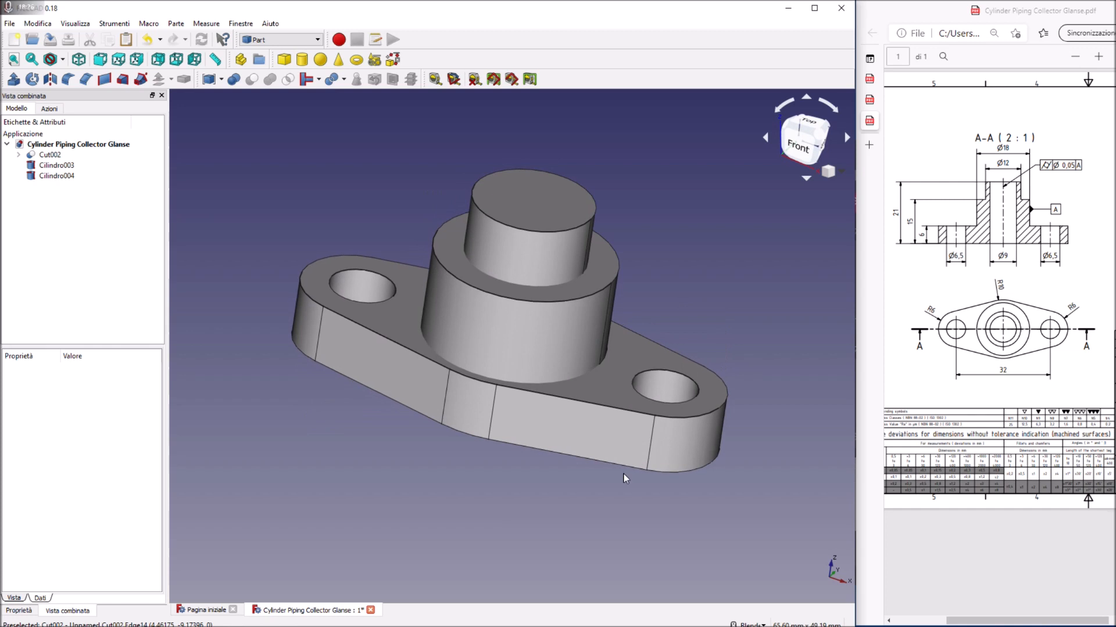
# Duplicate the 6 mm radius cylinder in place.
pyautogui.click(519, 201)
pyautogui.rightClick(54, 176)
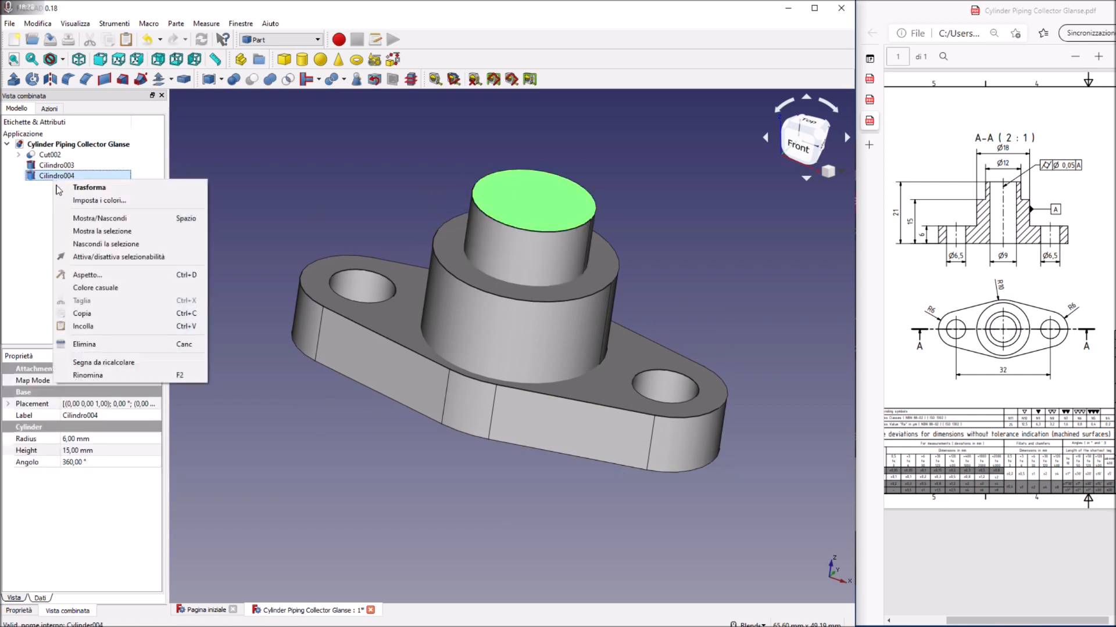
pyautogui.press('Escape')
pyautogui.click(69, 222)
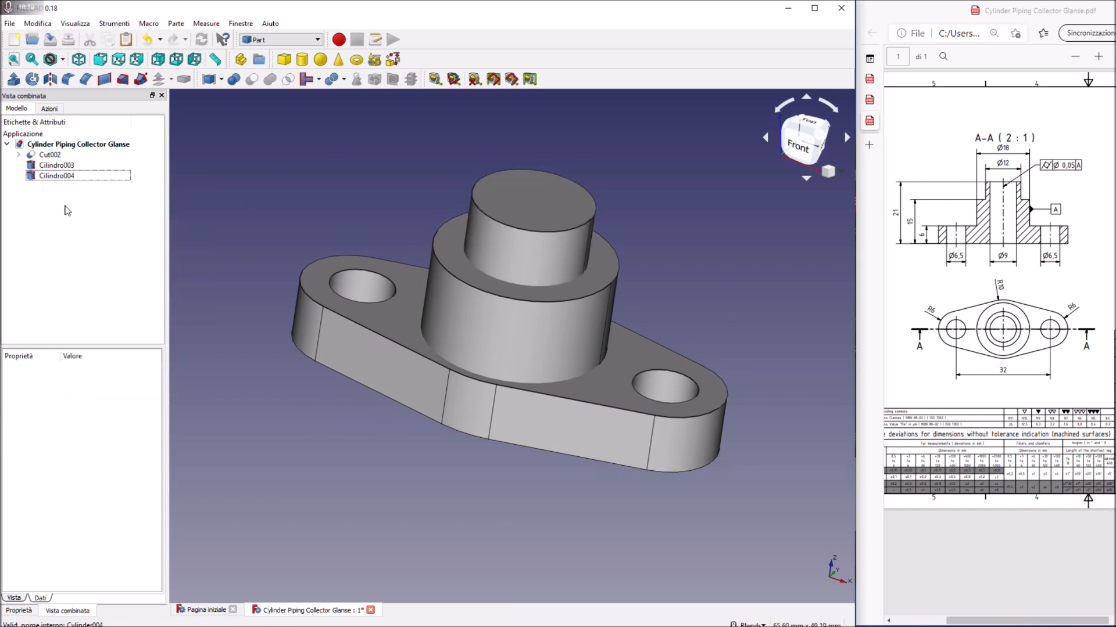
pyautogui.rightClick(62, 177)
pyautogui.click(97, 325)
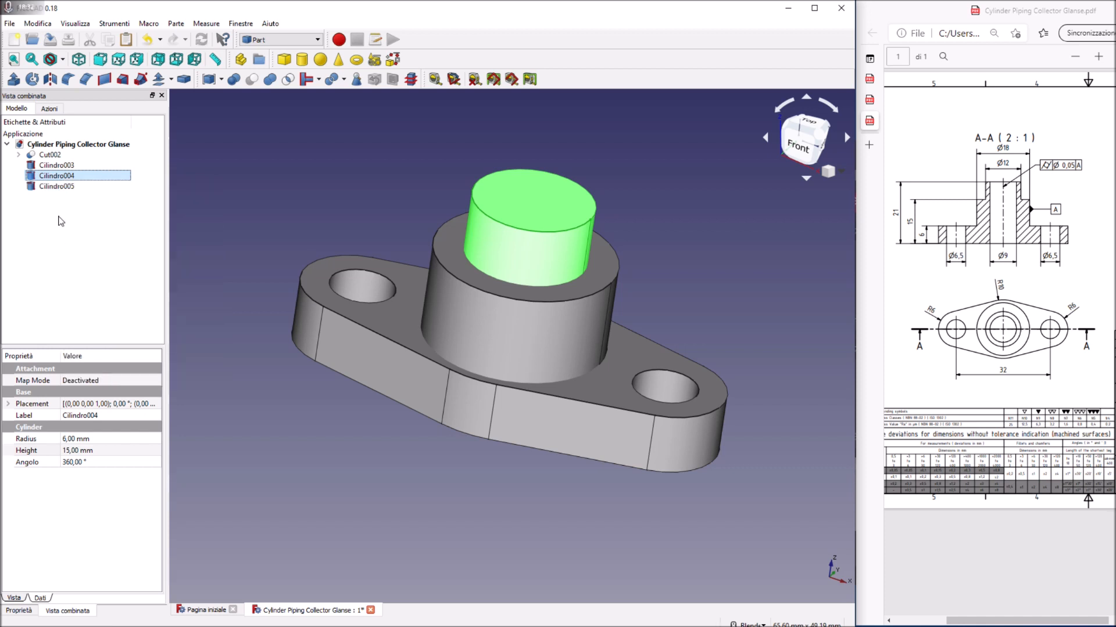
# Set the radius of the duplicated inner cylinder to 4.5 mm for the bore.
pyautogui.click(60, 186)
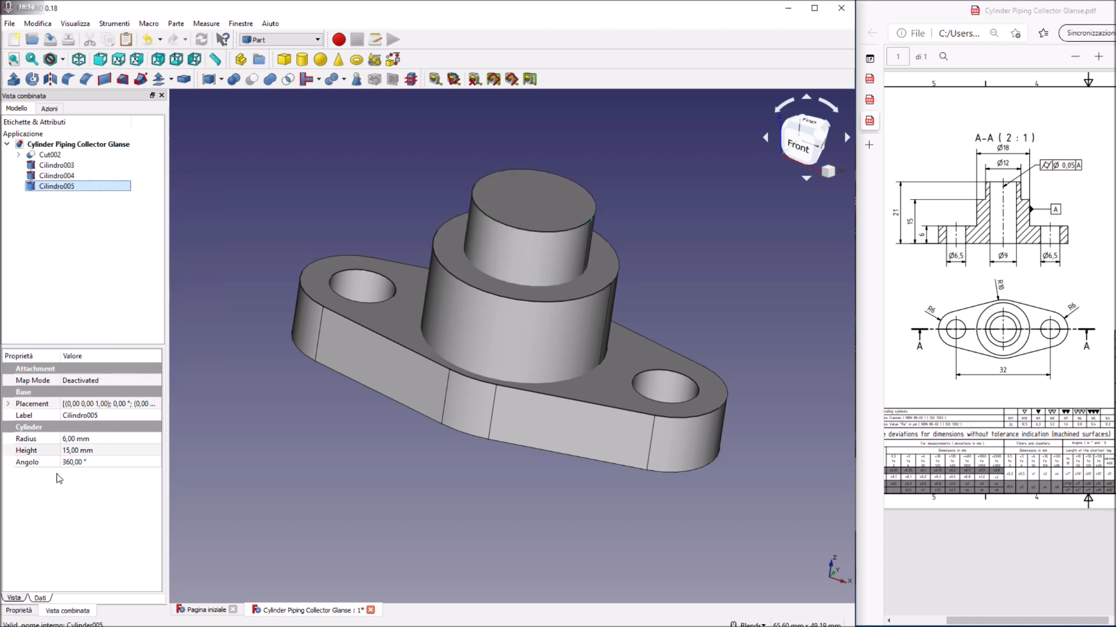
pyautogui.click(71, 439)
pyautogui.write('4')
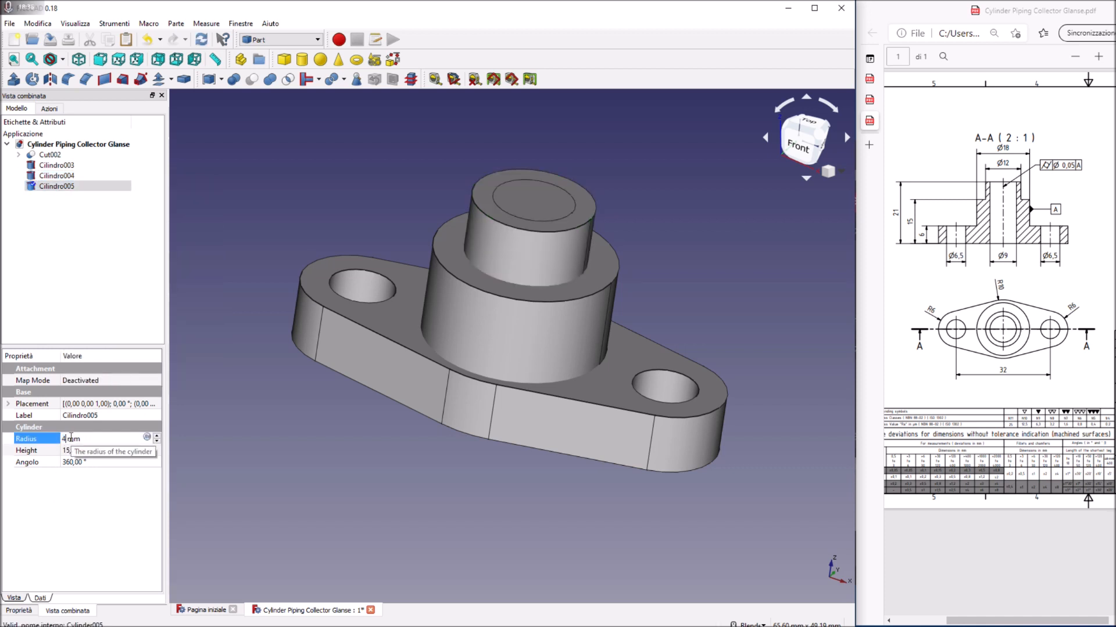
pyautogui.write(',5')
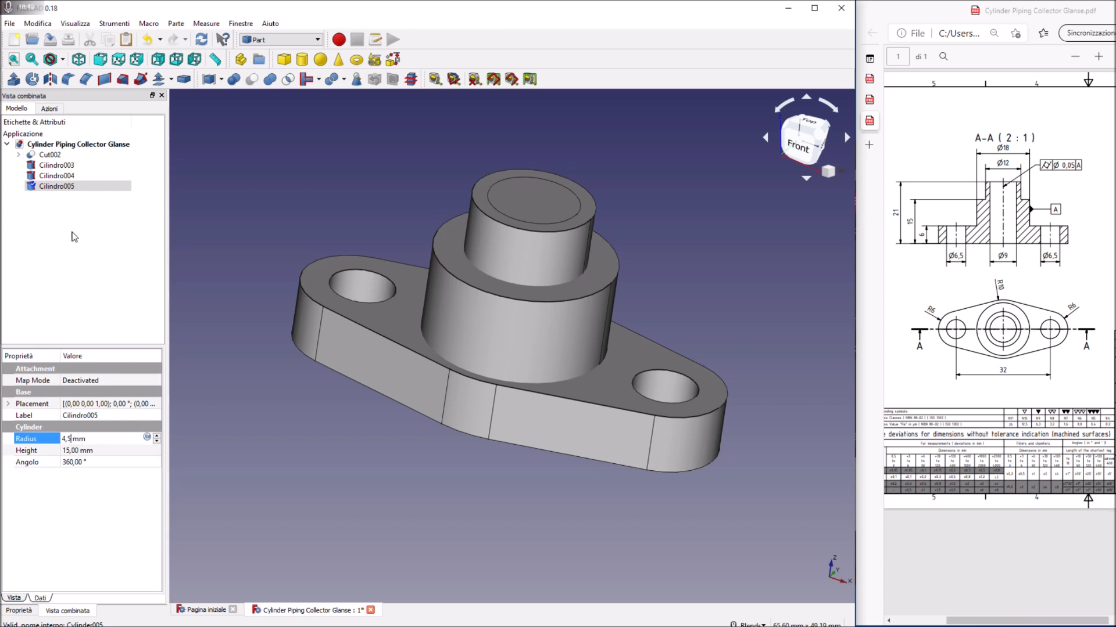
pyautogui.click(101, 229)
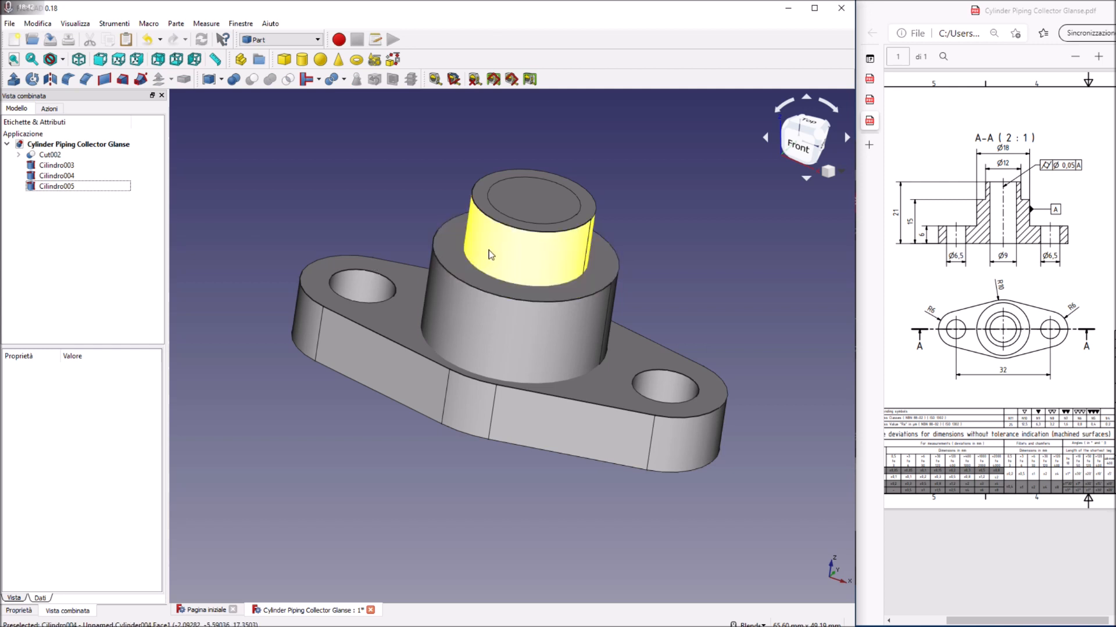
# Fuse the 6 mm radius and 9 mm radius cylinders into one stepped boss.
pyautogui.click(526, 247)
pyautogui.keyDown('ctrl'); pyautogui.click(457, 289); pyautogui.keyUp('ctrl')
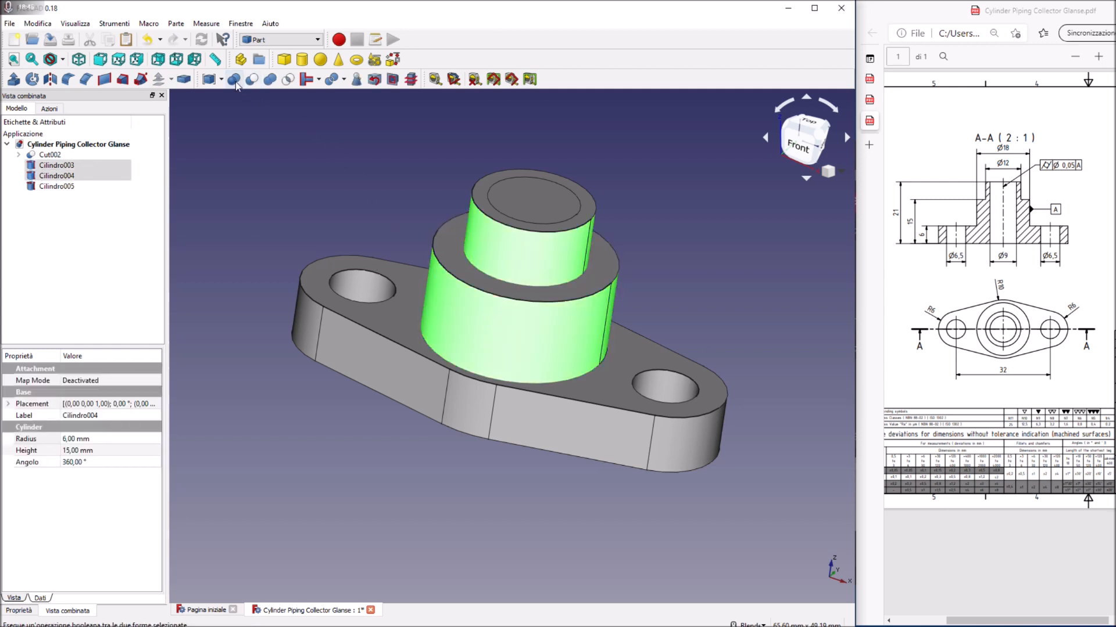
pyautogui.click(268, 84)
# Cut the 4.5 mm radius cylinder out of the stepped boss to make its bore.
pyautogui.click(506, 250)
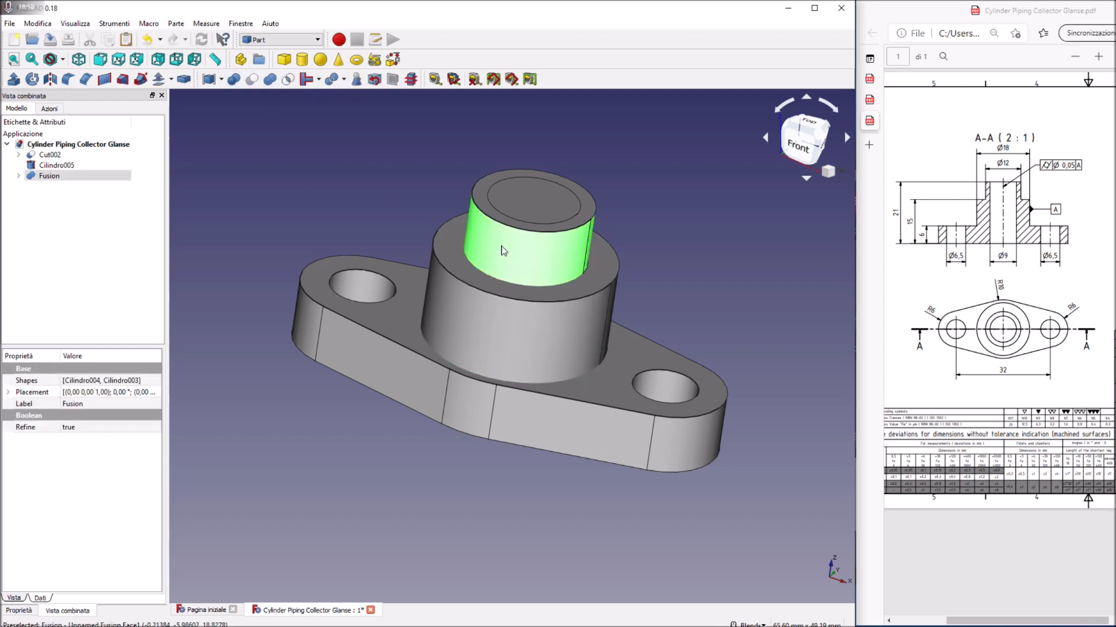
pyautogui.keyDown('ctrl'); pyautogui.click(512, 211); pyautogui.keyUp('ctrl')
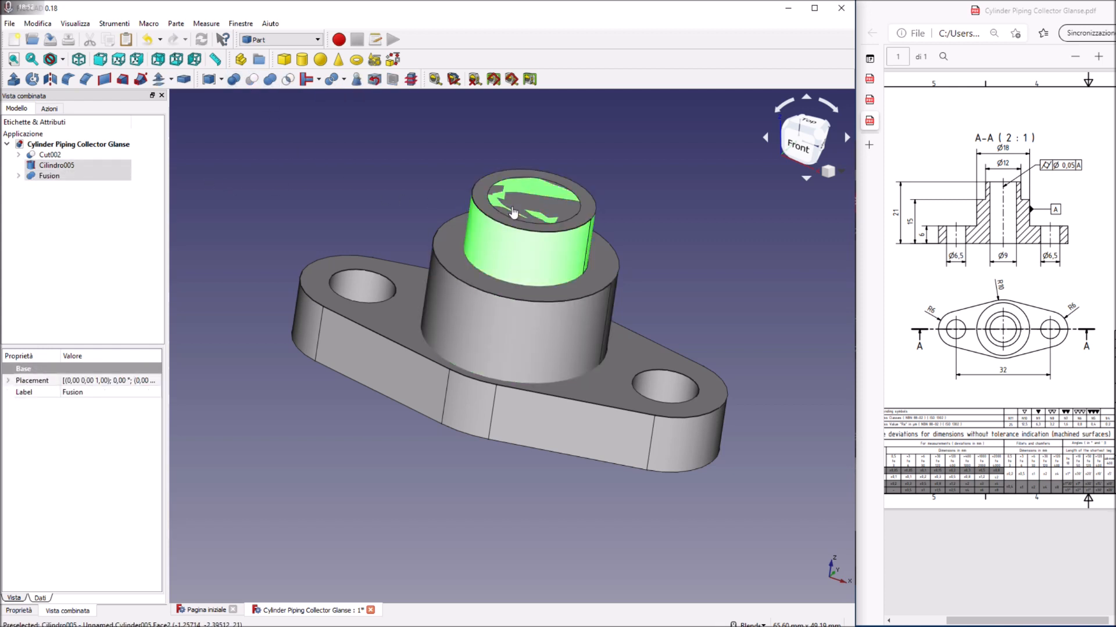
pyautogui.click(253, 85)
pyautogui.moveTo(451, 426); pyautogui.dragTo(479, 209, button='middle')
pyautogui.press('0')
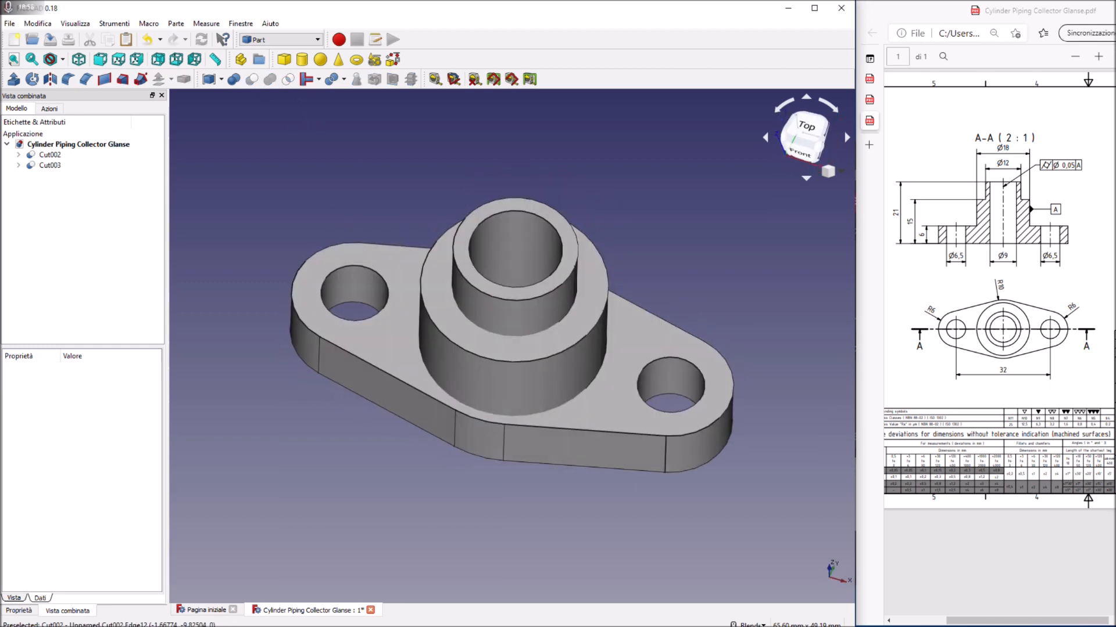
# Fuse the bored stepped boss with the flange plate into a single solid.
pyautogui.click(51, 165)
pyautogui.keyDown('ctrl'); pyautogui.click(55, 155); pyautogui.keyUp('ctrl')
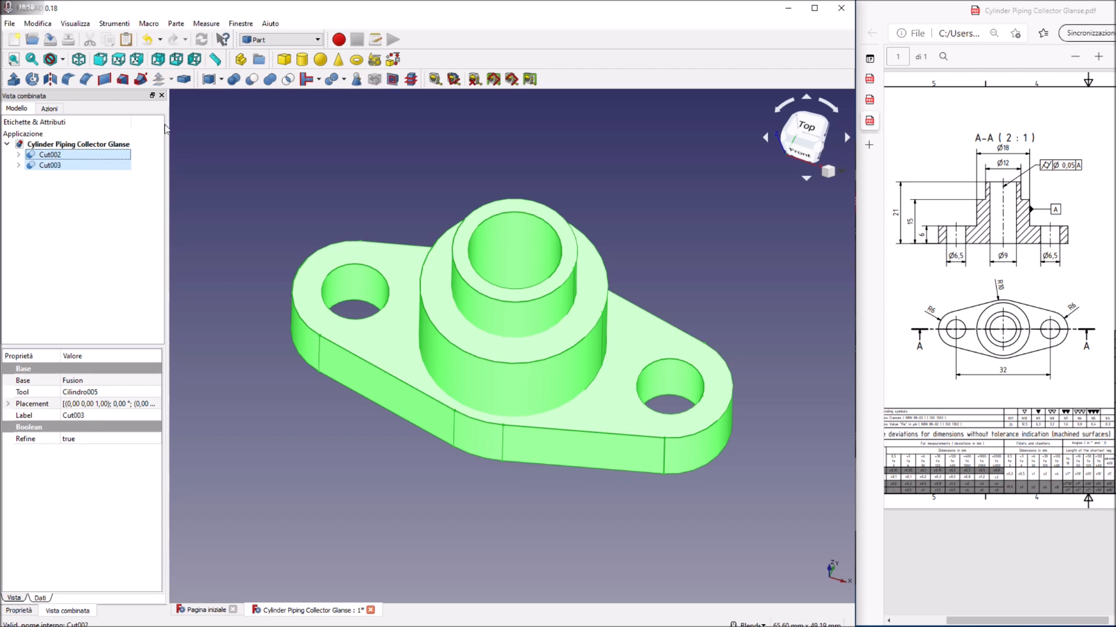
pyautogui.click(270, 79)
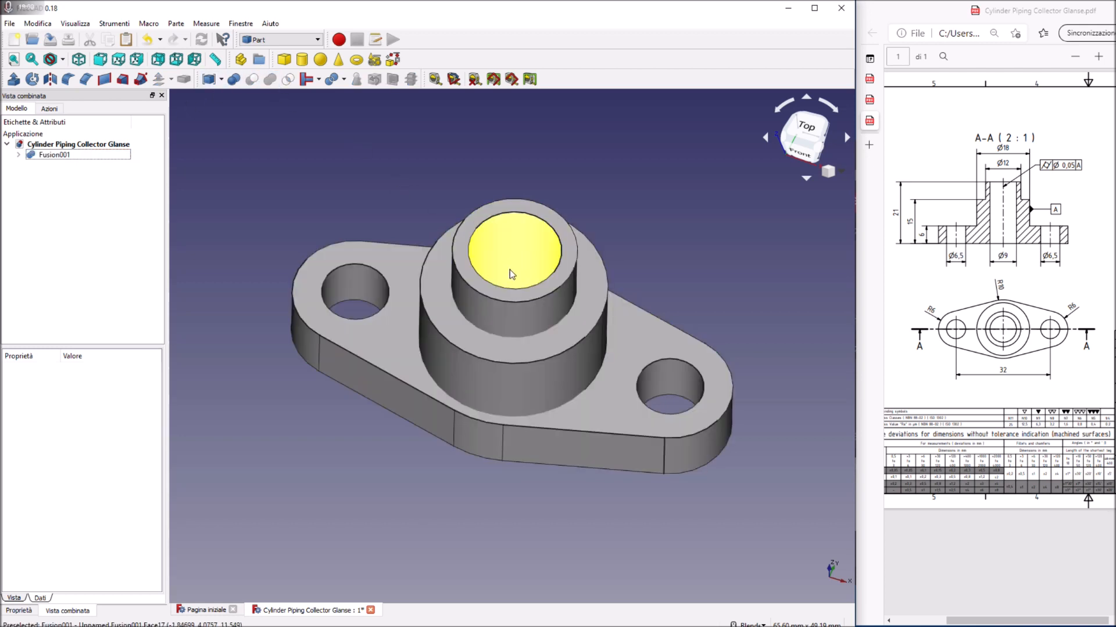
pyautogui.moveTo(660, 218); pyautogui.dragTo(517, 256, button='middle')
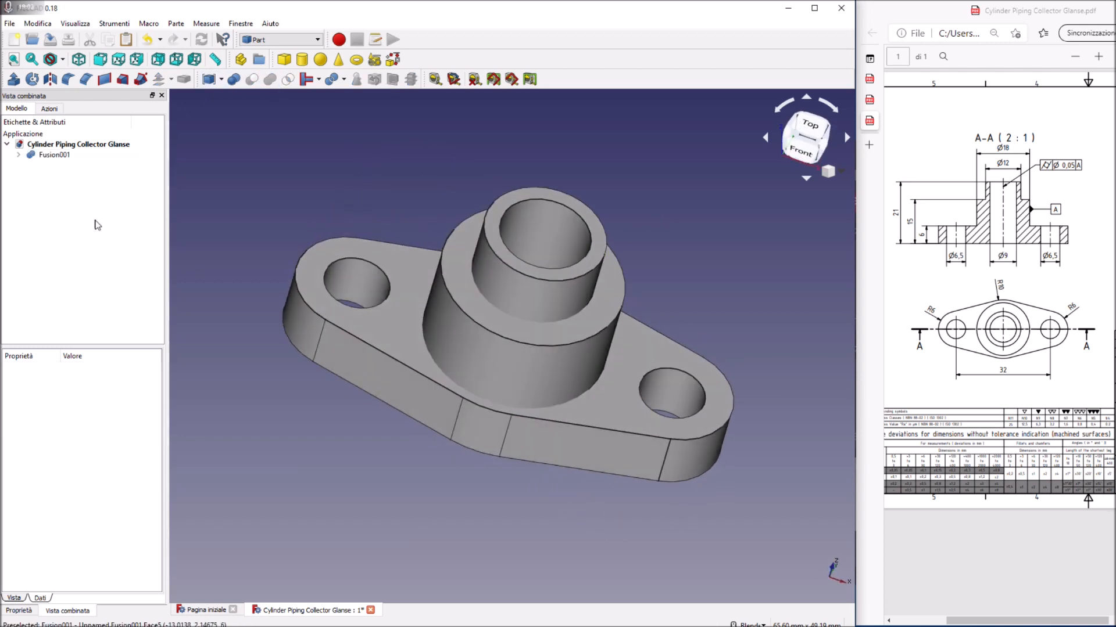
# Chamfer the stepped boss rims, the bore and bolt hole edges and the plate's outline with a 0.2 mm constant length.
pyautogui.click(532, 266)
pyautogui.keyDown('ctrl'); pyautogui.click(532, 274); pyautogui.keyUp('ctrl')
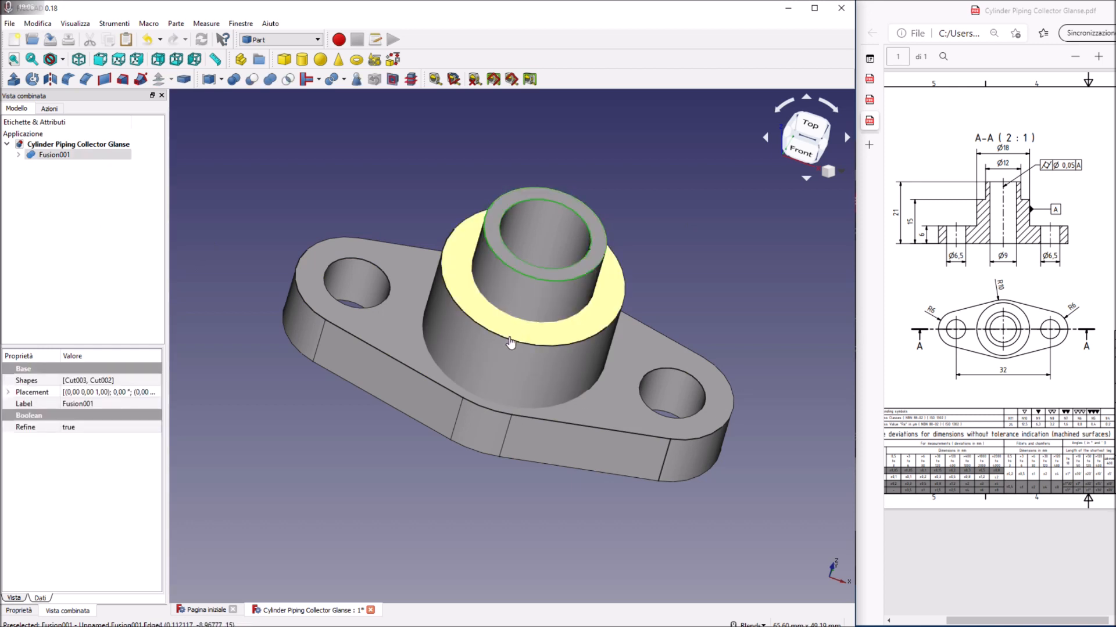
pyautogui.keyDown('ctrl'); pyautogui.click(508, 345); pyautogui.keyUp('ctrl')
pyautogui.keyDown('ctrl'); pyautogui.click(653, 378); pyautogui.keyUp('ctrl')
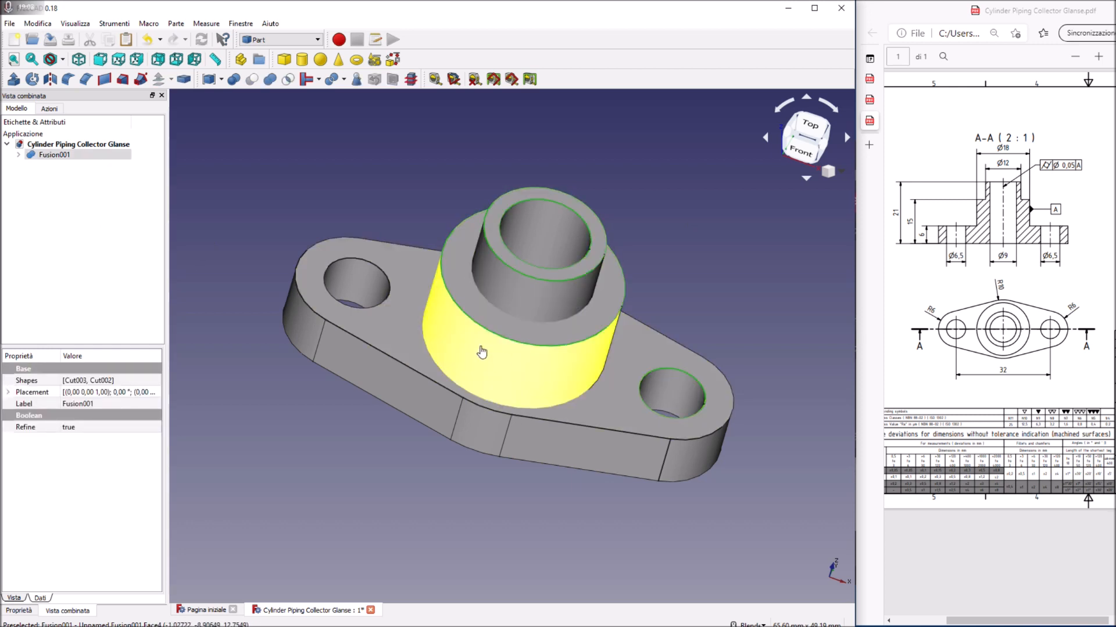
pyautogui.keyDown('ctrl'); pyautogui.click(379, 304); pyautogui.keyUp('ctrl')
pyautogui.keyDown('ctrl'); pyautogui.click(381, 358); pyautogui.keyUp('ctrl')
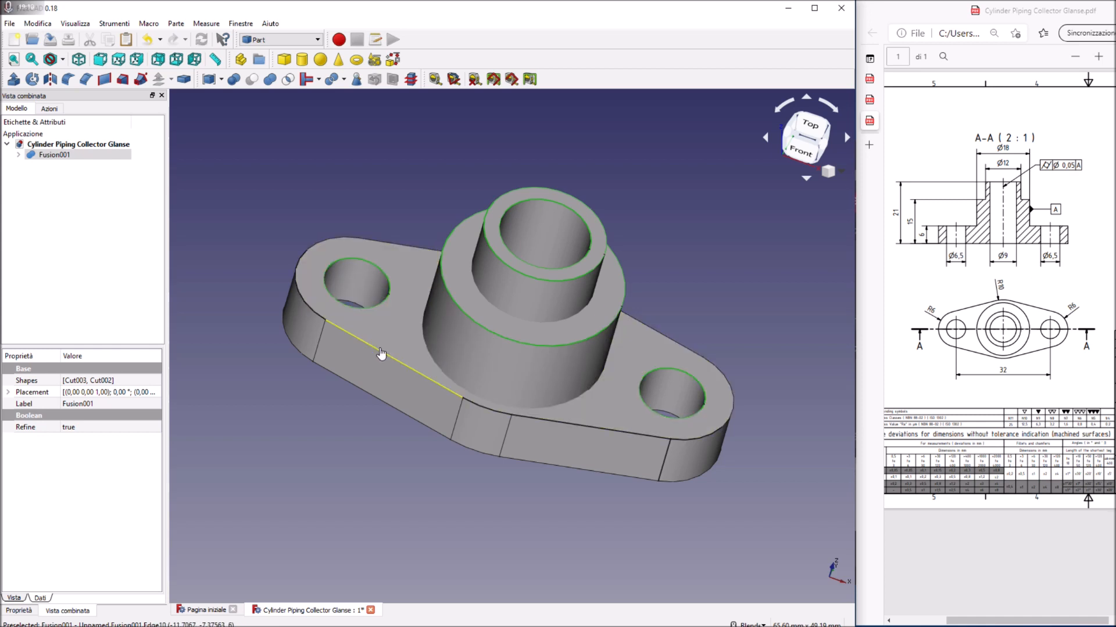
pyautogui.moveTo(343, 448); pyautogui.dragTo(459, 244, button='middle')
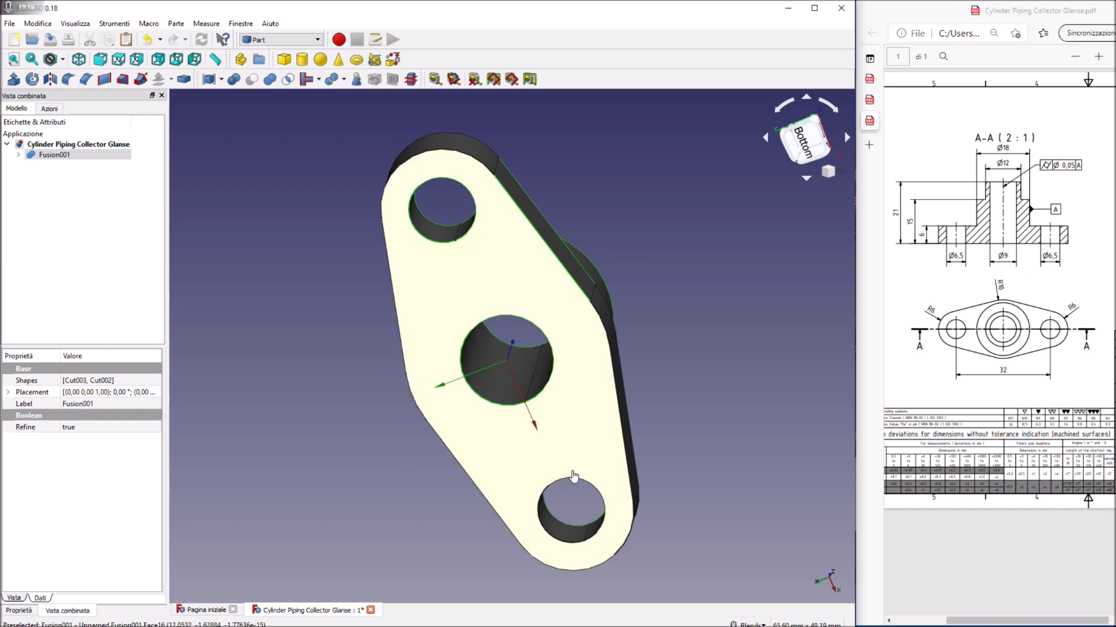
pyautogui.click(86, 80)
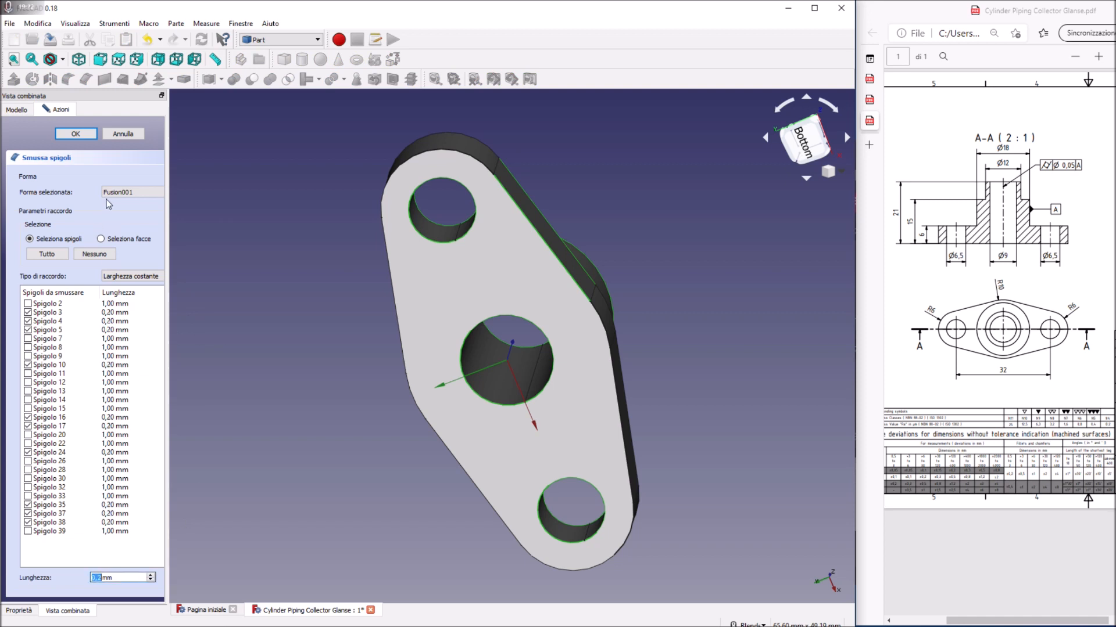
pyautogui.click(96, 138)
pyautogui.moveTo(643, 228); pyautogui.dragTo(343, 325, button='middle')
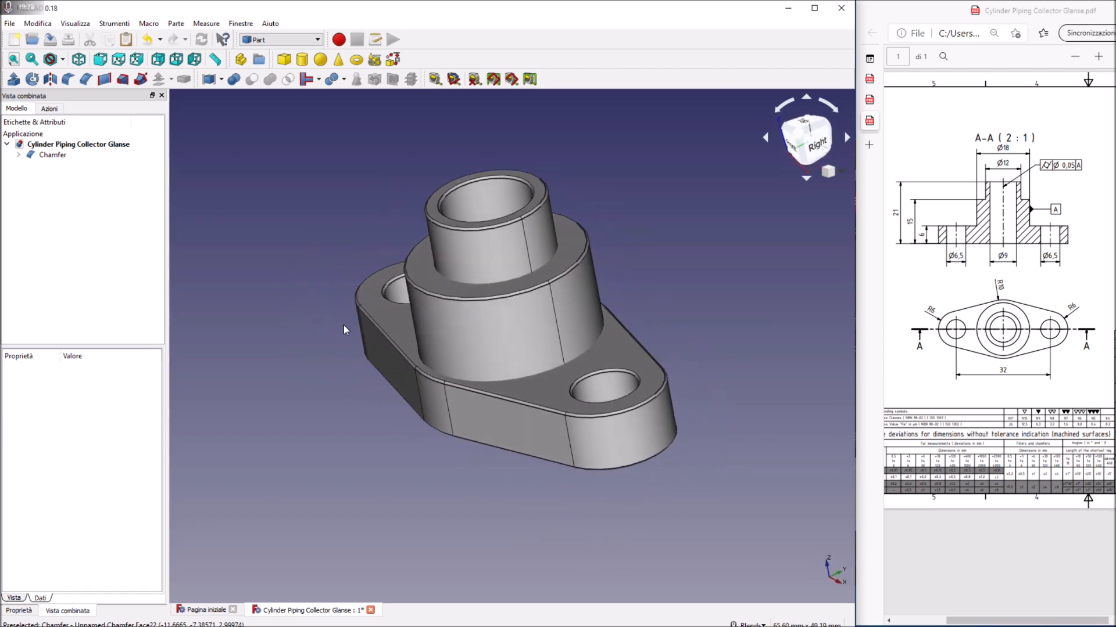
# Compare the Tube Glanse, tube glanse packing and Collector Glanse drawings with one another.
pyautogui.click(869, 78)
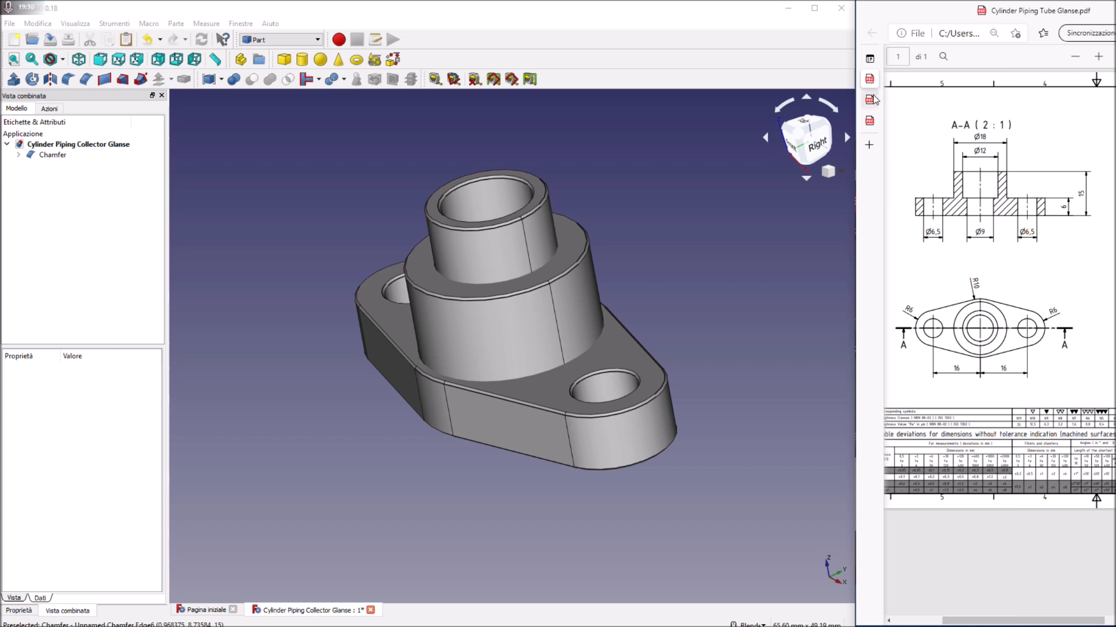
pyautogui.click(871, 99)
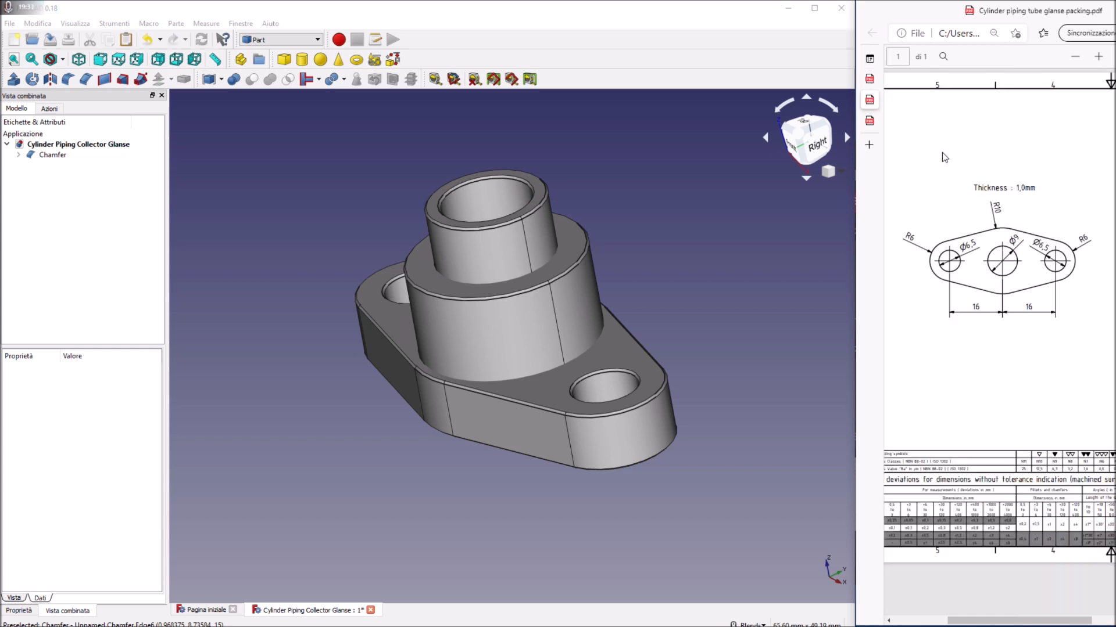
pyautogui.click(869, 79)
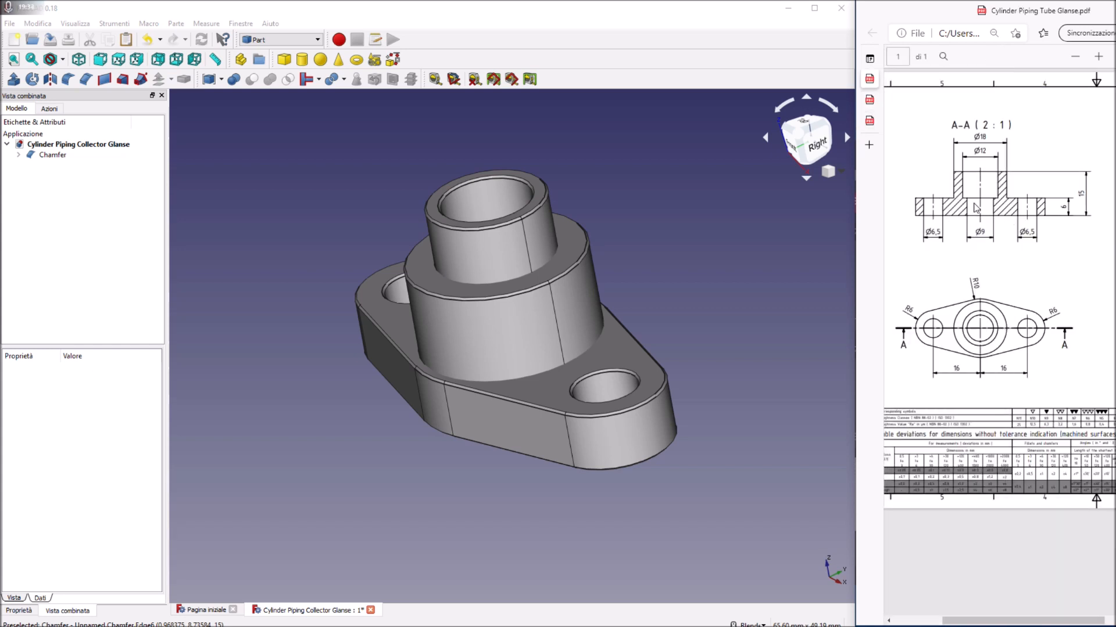
pyautogui.click(871, 120)
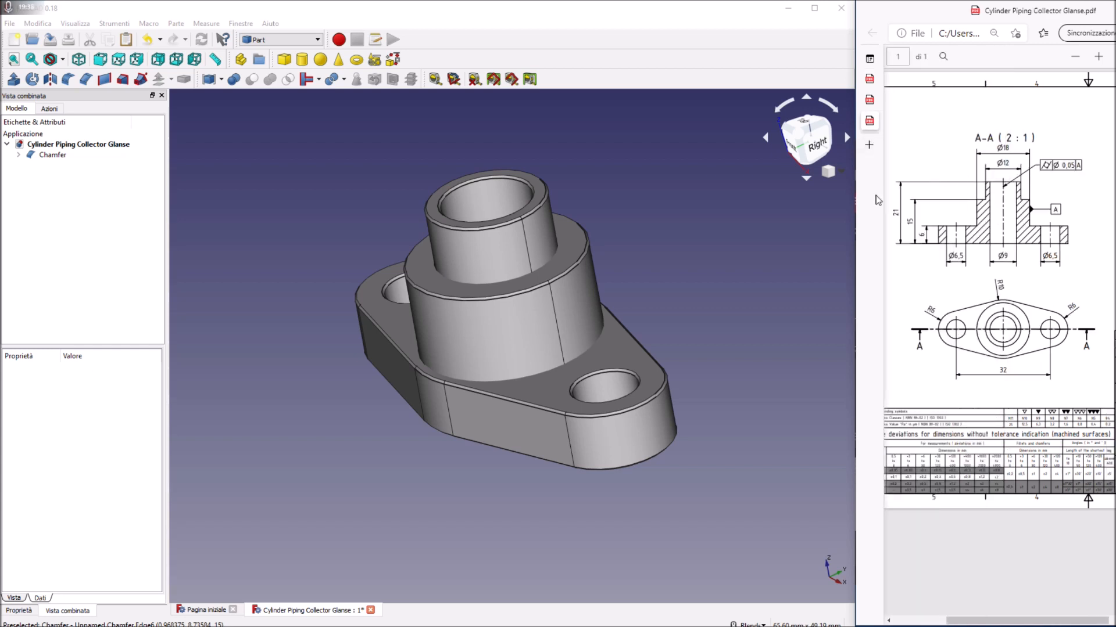
# Save the Cylinder Piping Collector Glanse document with its chamfered model.
pyautogui.moveTo(877, 199)
pyautogui.click(51, 41)
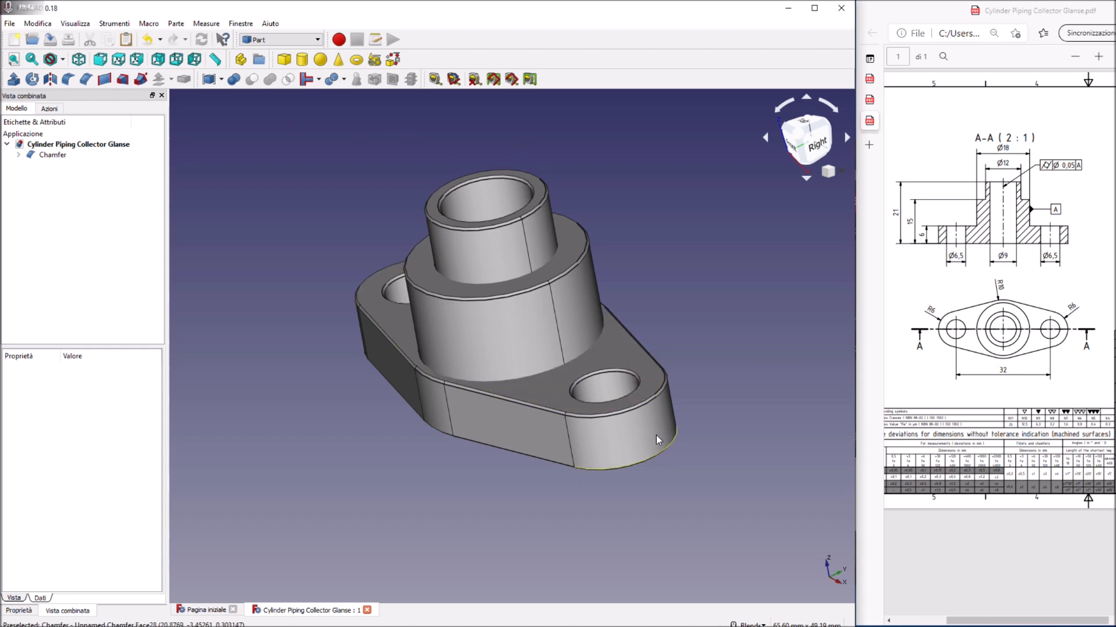
pyautogui.moveTo(768, 367); pyautogui.dragTo(541, 343, button='middle')
pyautogui.moveTo(321, 428); pyautogui.dragTo(451, 349, button='middle')
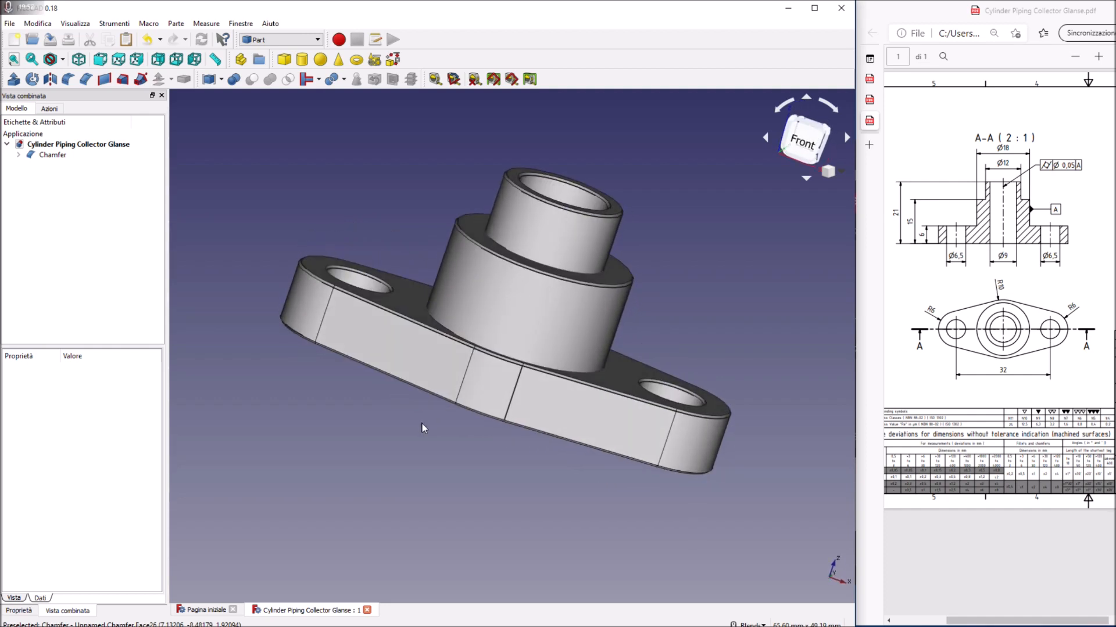
pyautogui.moveTo(694, 273); pyautogui.dragTo(638, 289, button='middle')
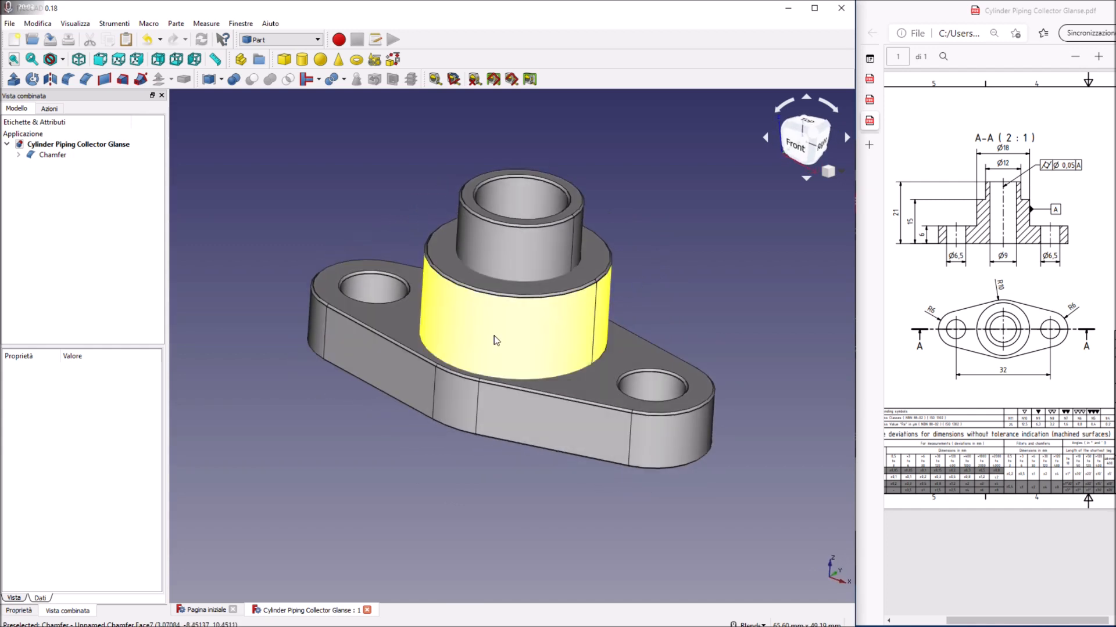